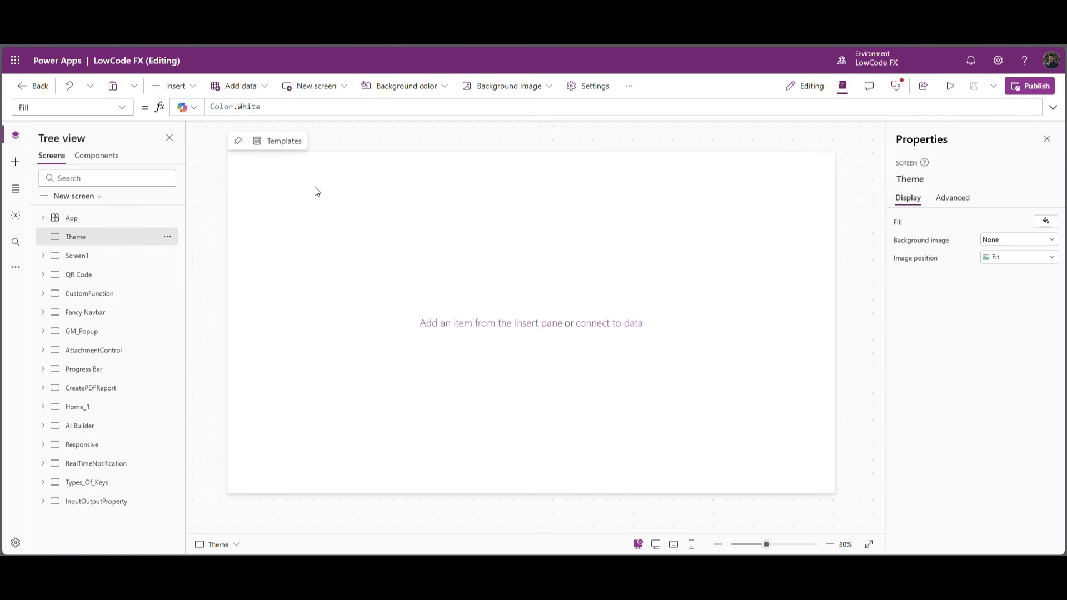
Insert a vertical container on the Theme screen and set its position to X 0, Y 0.
{"action": "left_click", "coordinate": [194, 91]}
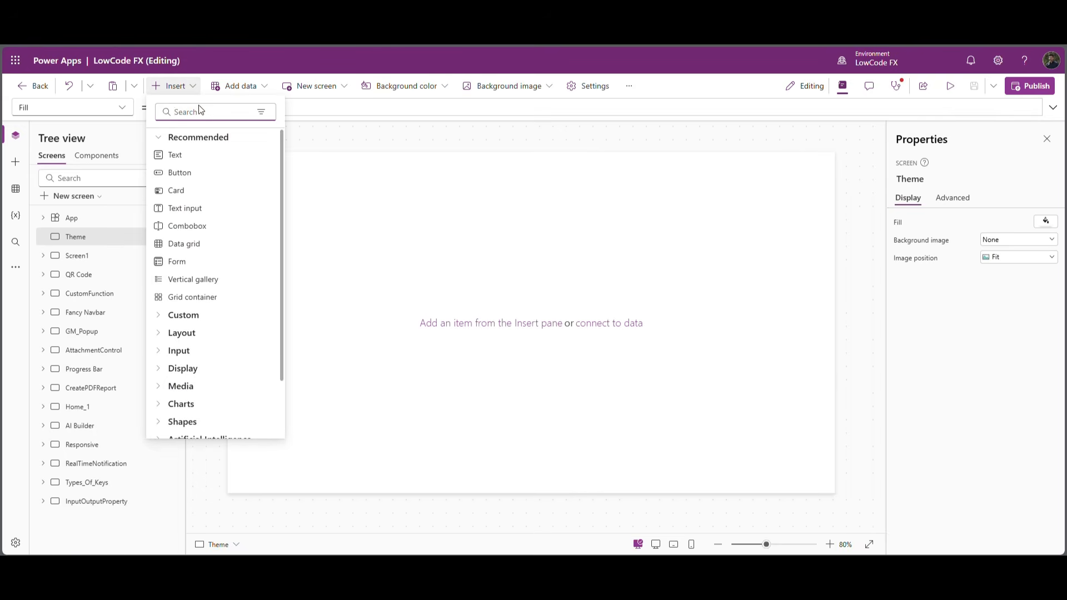
{"action": "type", "text": "vert"}
{"action": "left_click", "coordinate": [210, 151]}
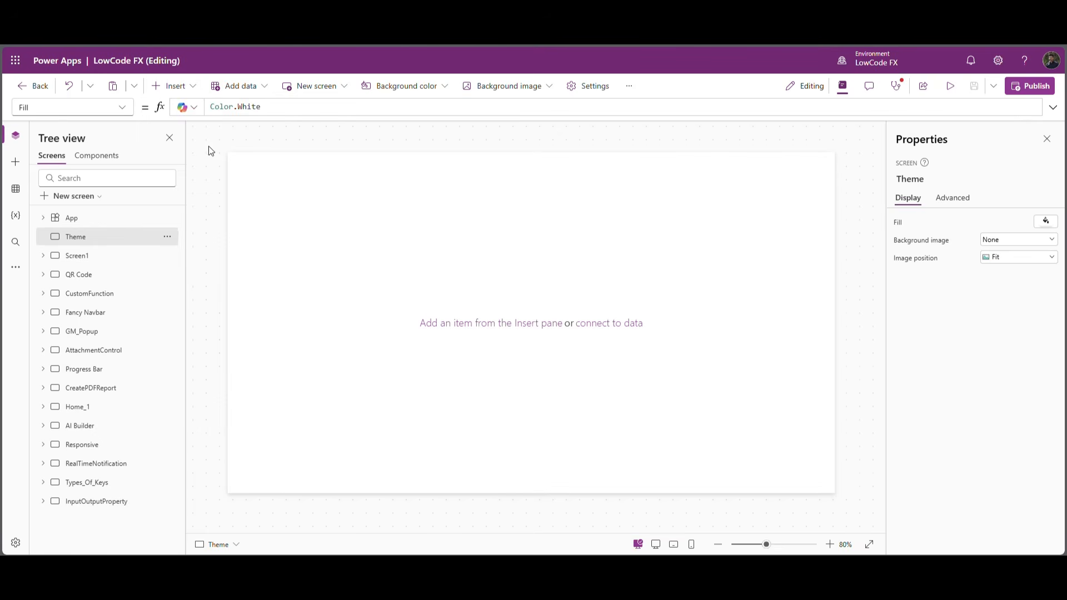
{"action": "left_click", "coordinate": [997, 447]}
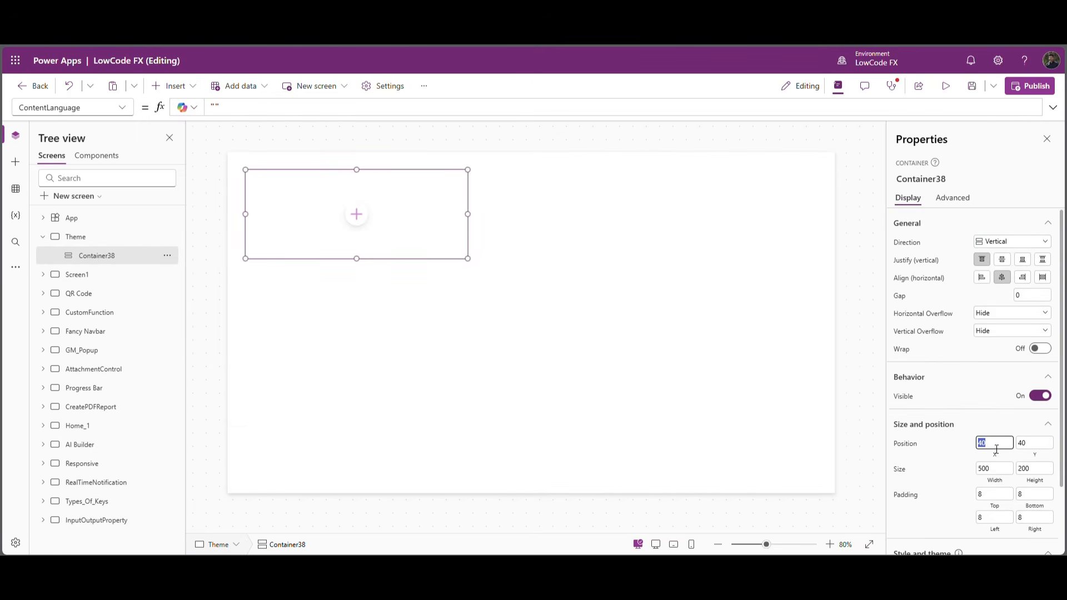
{"action": "type", "text": "0"}
{"action": "left_click", "coordinate": [1031, 444]}
{"action": "type", "text": "0"}
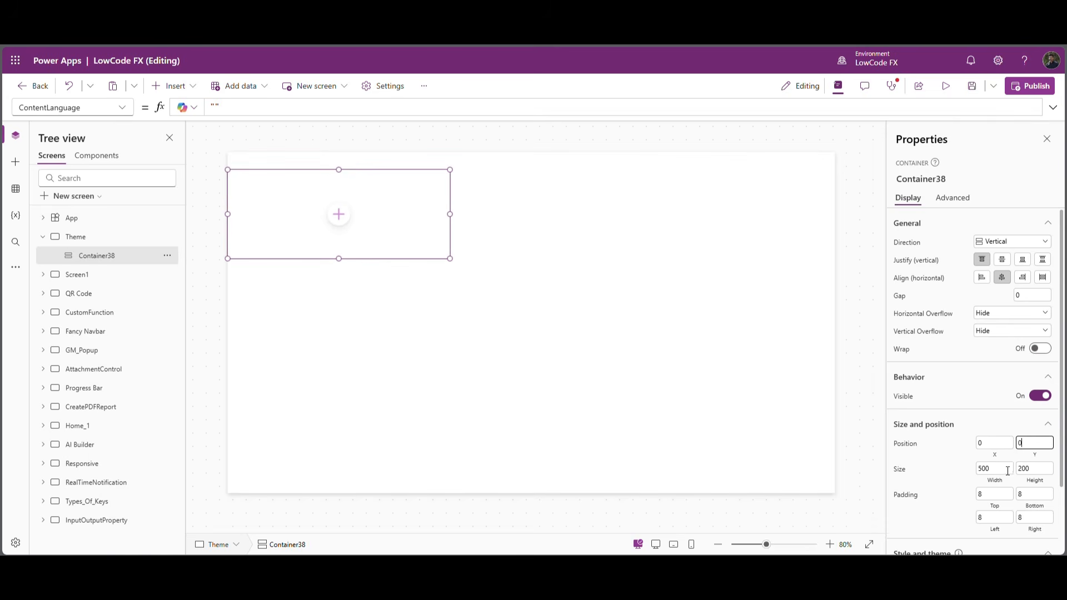
Size the vertical container to the full screen with width Parent.Width and height Parent.Height.
{"action": "left_click", "coordinate": [996, 471]}
{"action": "type", "text": "Parent.Width"}
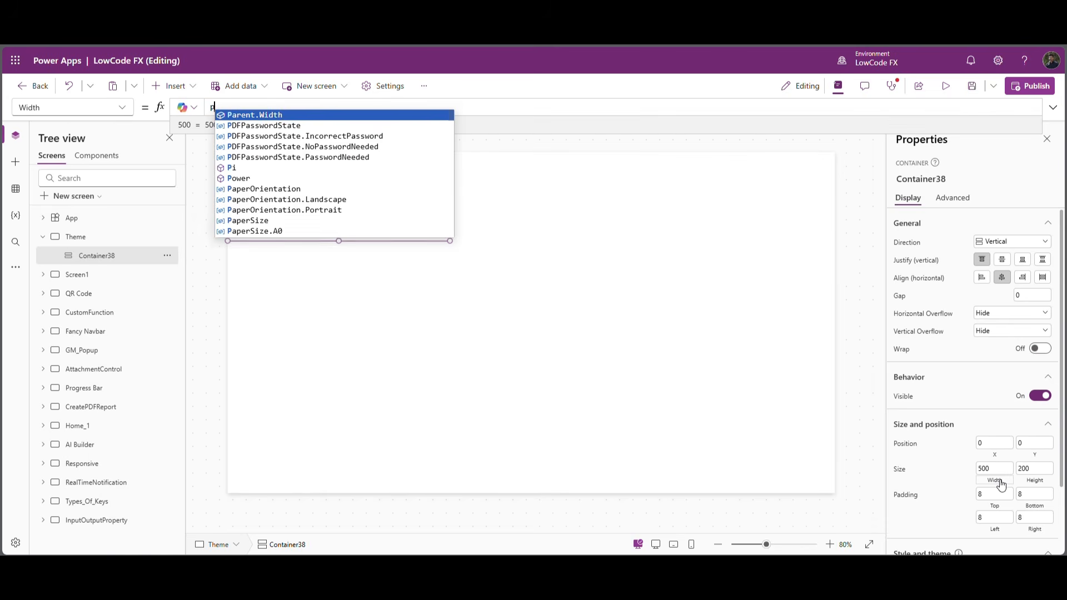
{"action": "left_click", "coordinate": [1039, 482]}
{"action": "type", "text": "Parent.Height"}
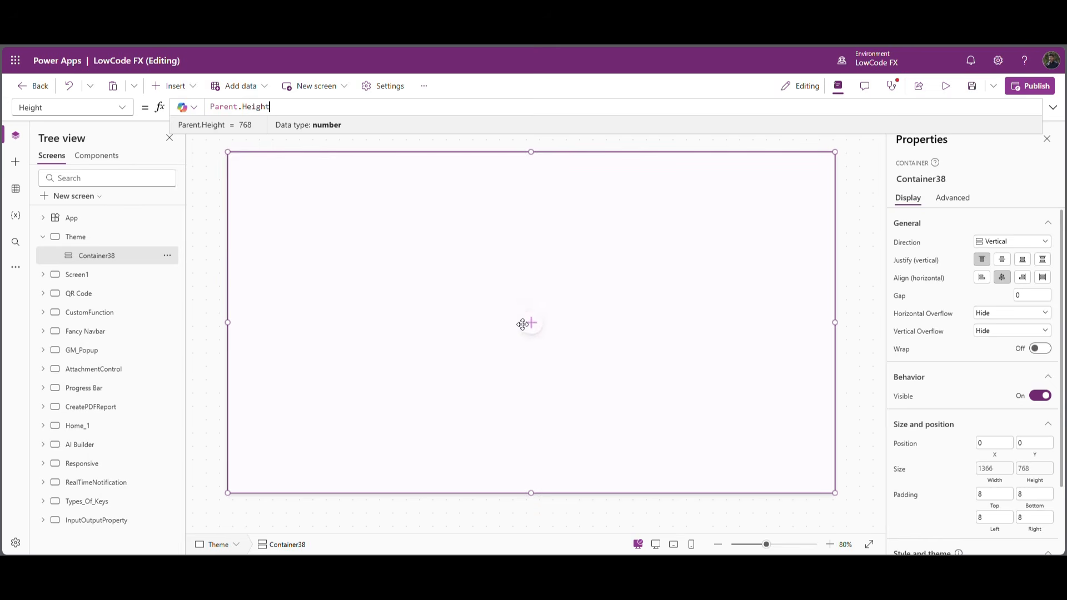
Add a horizontal container inside the vertical container, with flexible height off and a height of 60.
{"action": "left_click", "coordinate": [525, 322]}
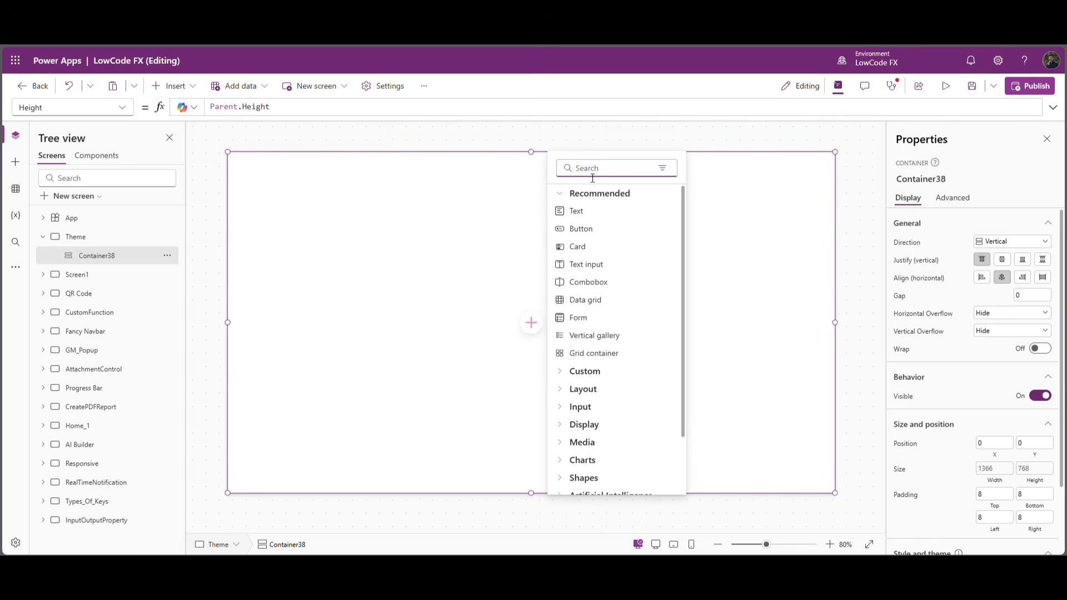
{"action": "type", "text": "hor"}
{"action": "left_click", "coordinate": [606, 211]}
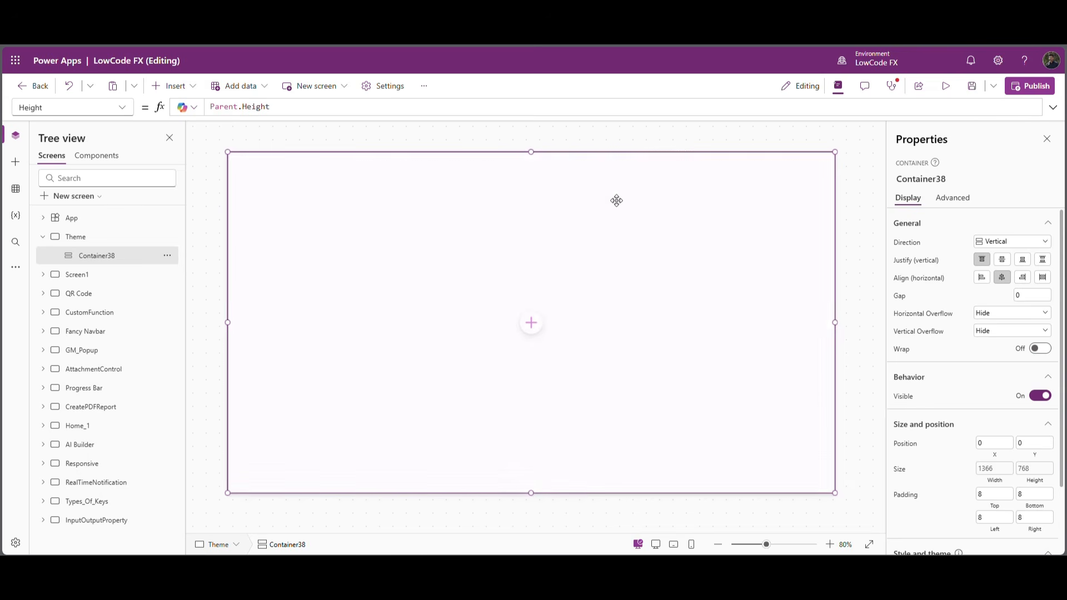
{"action": "scroll", "coordinate": [1018, 494], "scroll_direction": "down", "scroll_amount": 5}
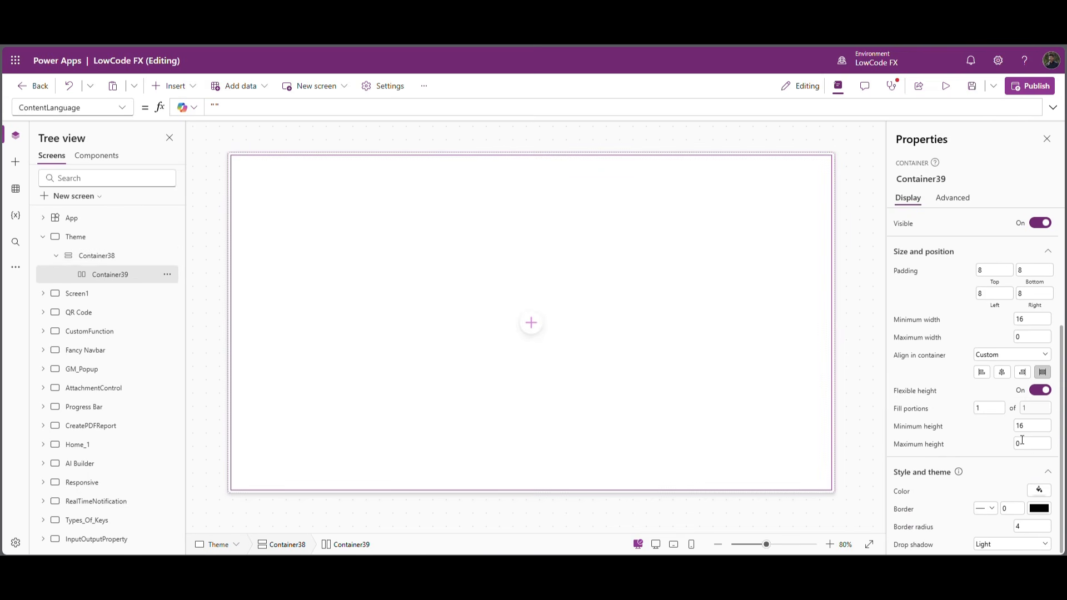
{"action": "left_click", "coordinate": [1040, 390]}
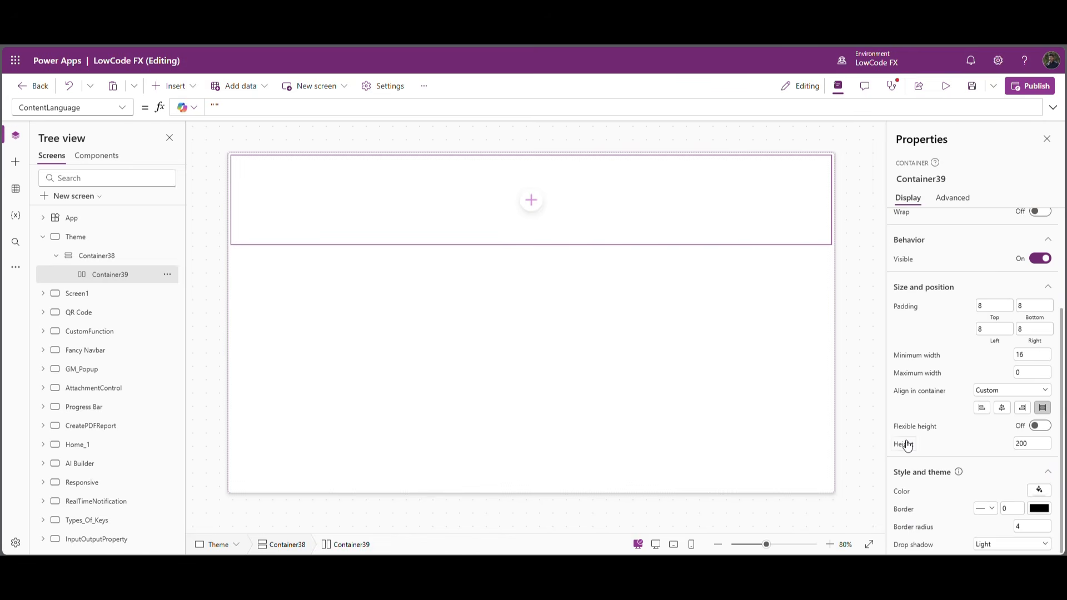
{"action": "key", "text": "Tab"}
{"action": "key", "text": "Return"}
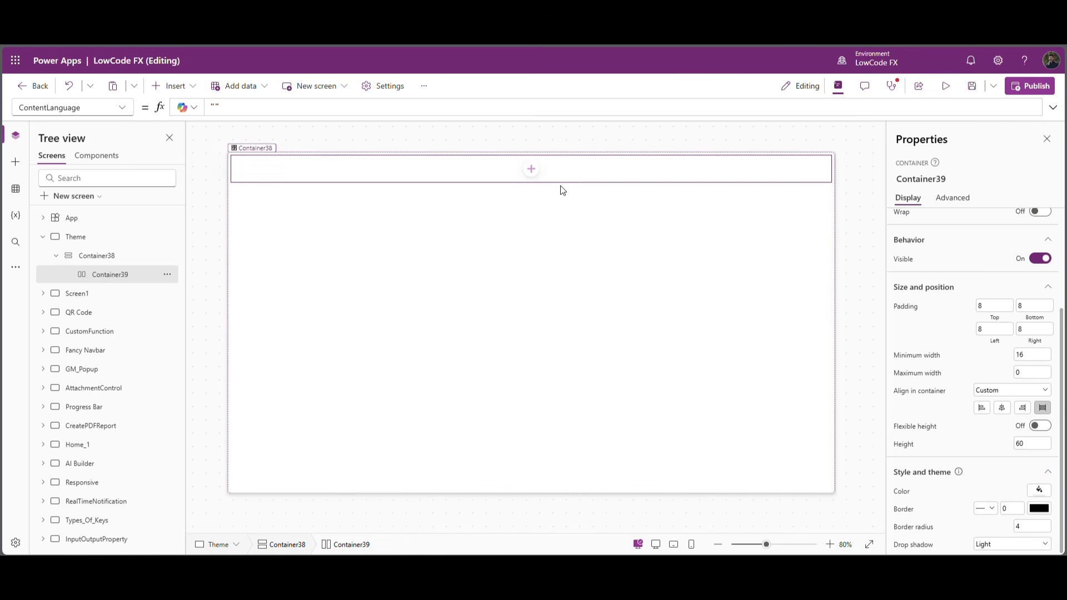
Insert a text control in the horizontal header container and turn on its flexible width.
{"action": "left_click", "coordinate": [530, 177]}
{"action": "left_click", "coordinate": [580, 142]}
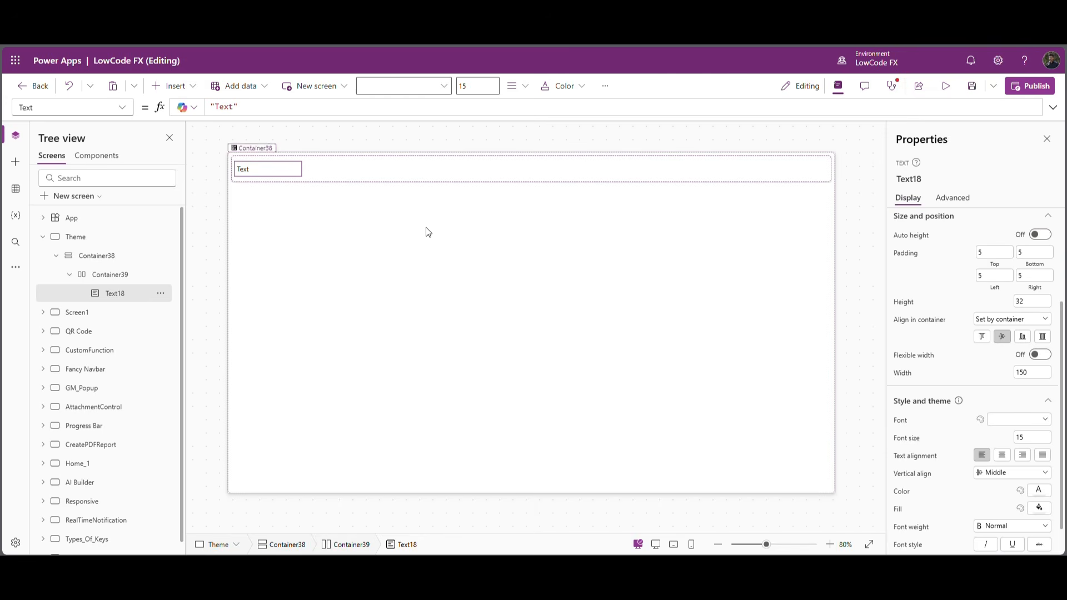
{"action": "scroll", "coordinate": [1034, 346], "scroll_direction": "down", "scroll_amount": 1}
{"action": "left_click", "coordinate": [1037, 319]}
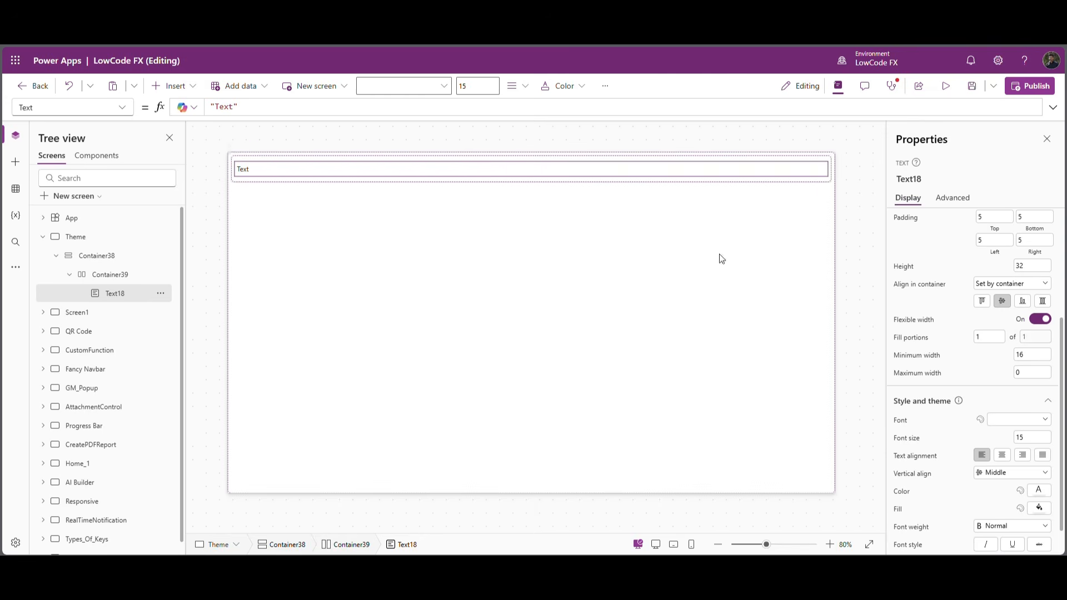
Insert a Settings icon in the horizontal header container, beside the text control.
{"action": "left_click", "coordinate": [812, 183]}
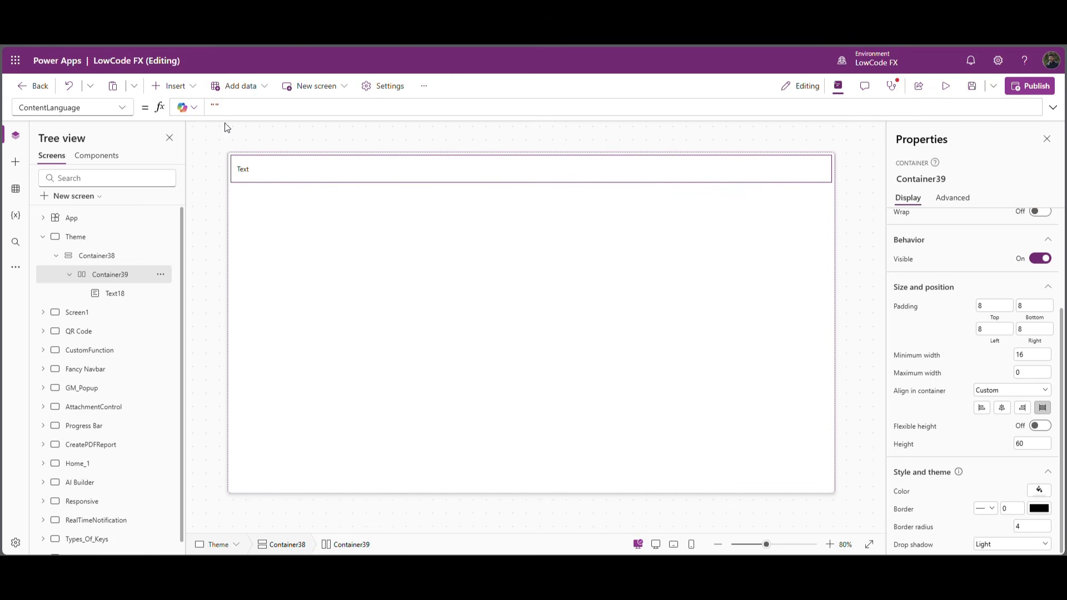
{"action": "left_click", "coordinate": [169, 88]}
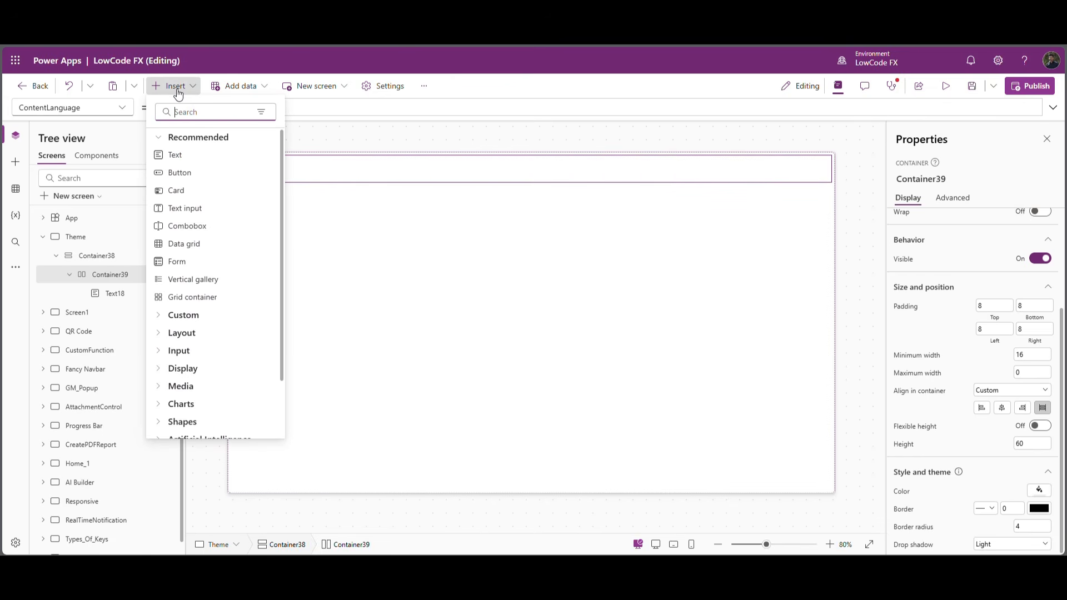
{"action": "type", "text": "set"}
{"action": "left_click", "coordinate": [199, 175]}
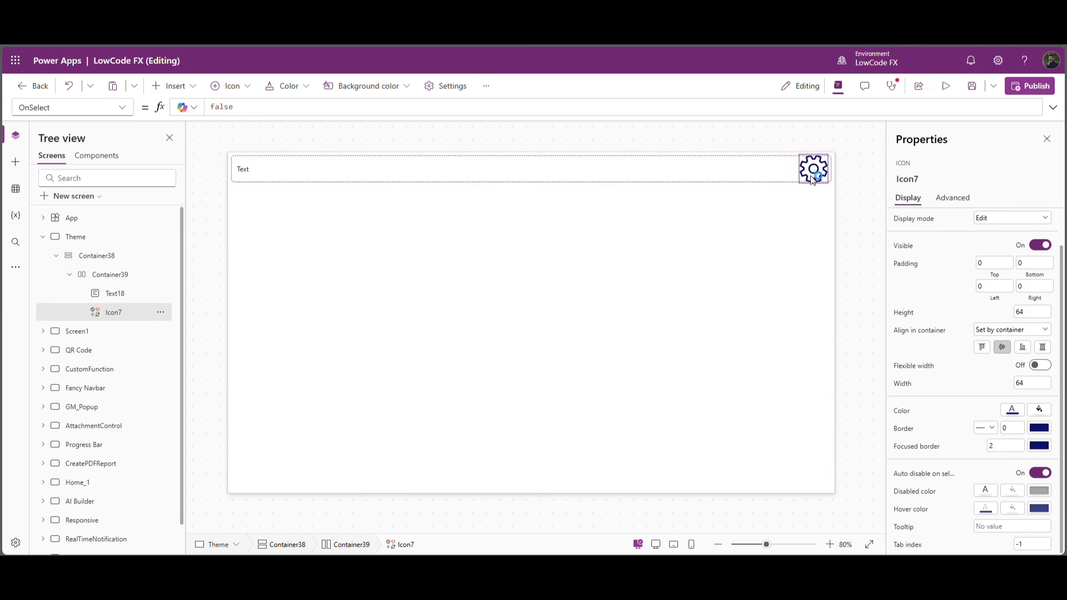
Set the settings icon's height and width to 25.
{"action": "left_click", "coordinate": [1023, 312]}
{"action": "type", "text": "25"}
{"action": "key", "text": "Return"}
{"action": "left_click", "coordinate": [1023, 383]}
{"action": "type", "text": "25"}
{"action": "key", "text": "Return"}
{"action": "left_click", "coordinate": [835, 173]}
{"action": "left_click", "coordinate": [836, 168]}
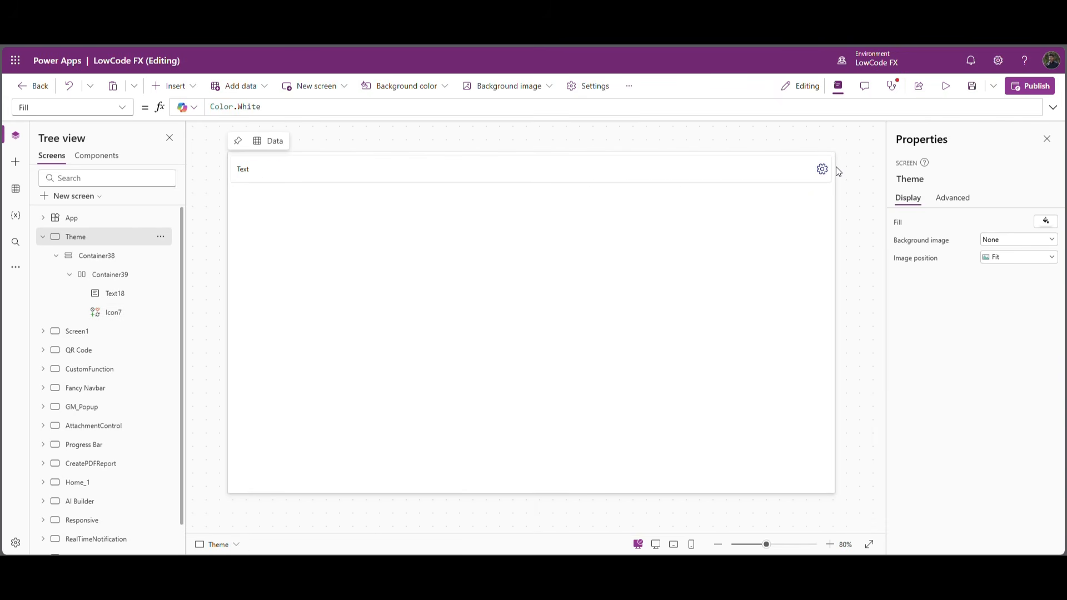
Insert a vertical container in the main container, below the header container.
{"action": "left_click", "coordinate": [70, 275]}
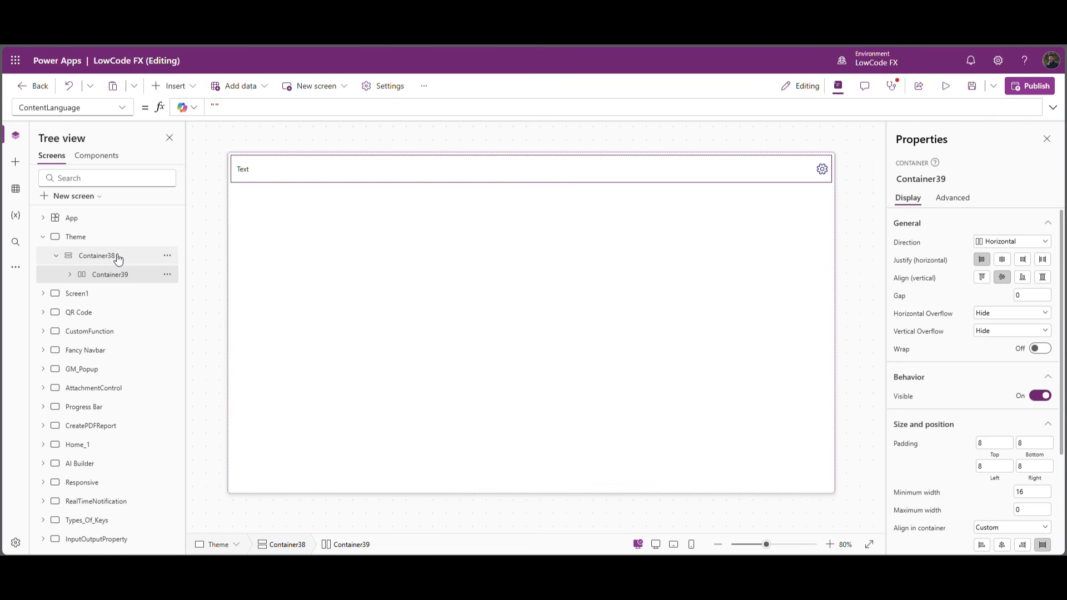
{"action": "left_click", "coordinate": [97, 255]}
{"action": "left_click", "coordinate": [192, 88]}
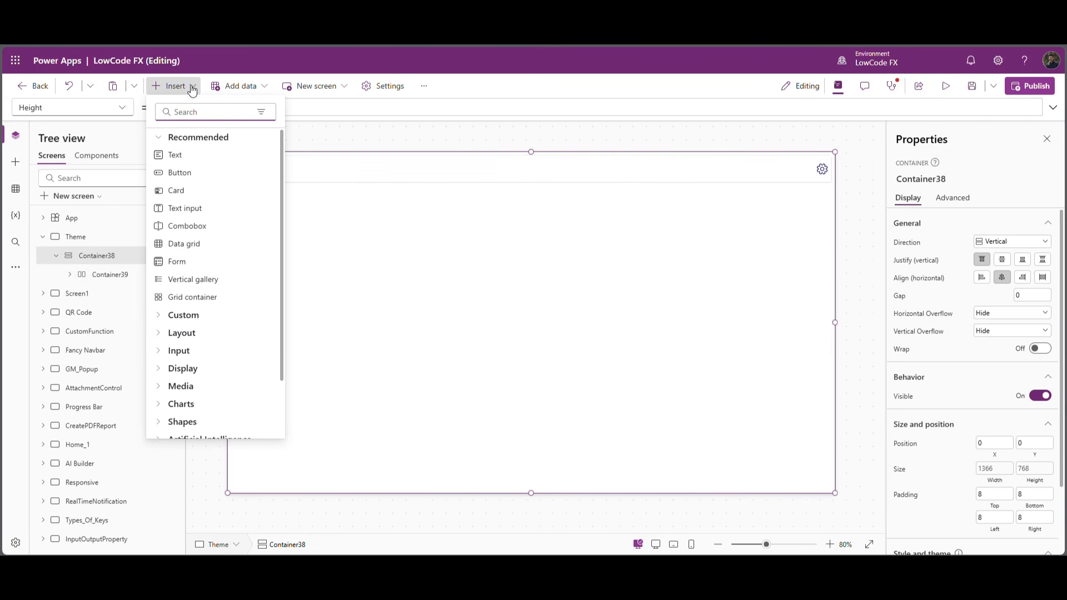
{"action": "type", "text": "vert"}
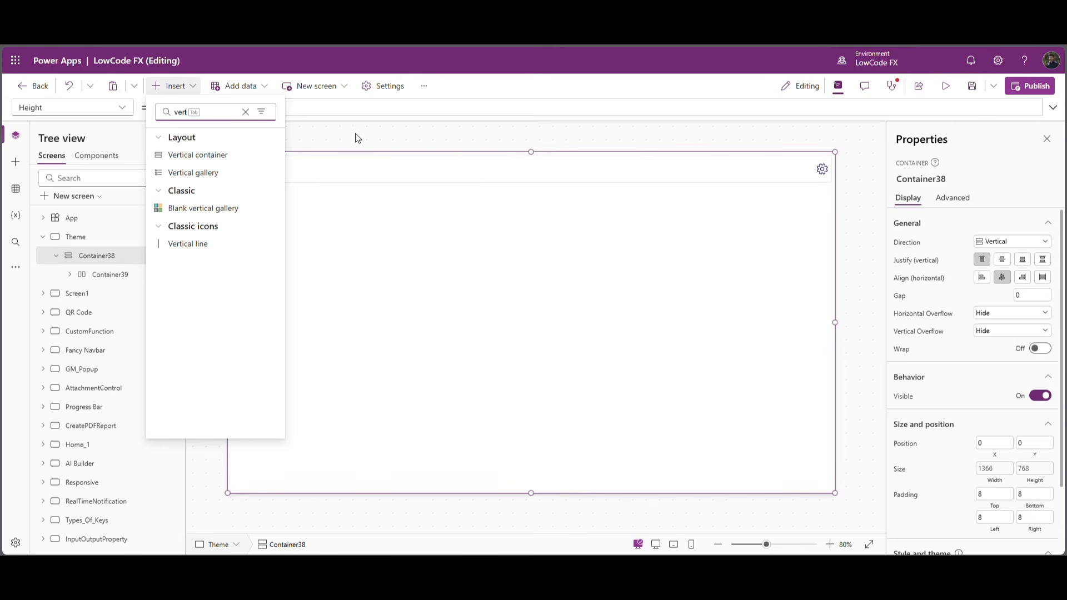
{"action": "left_click", "coordinate": [179, 156]}
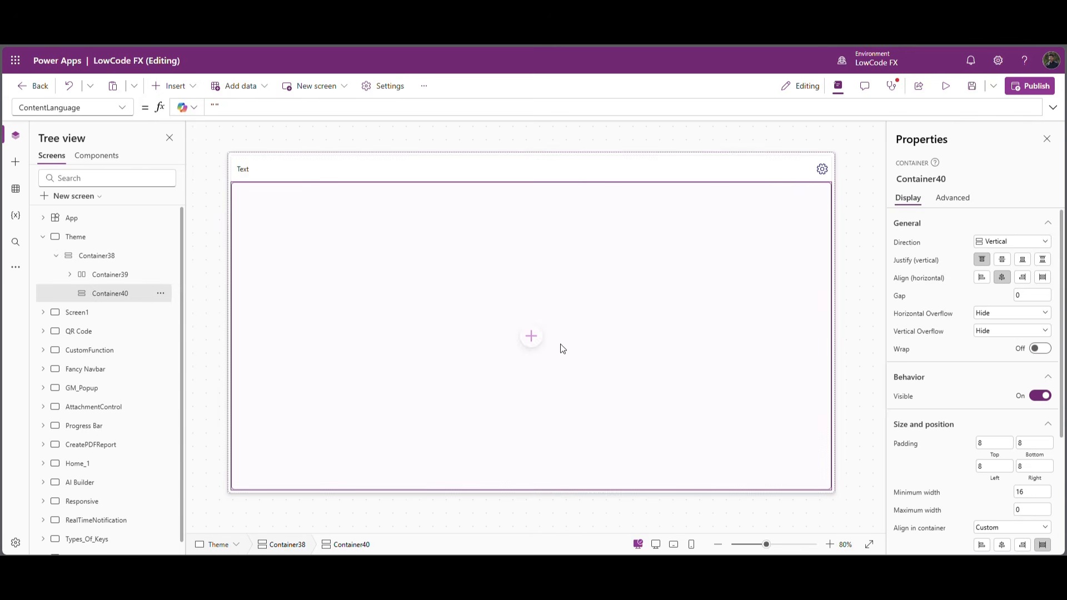
Insert a text control in the lower vertical container and set its width to Parent.Width.
{"action": "left_click", "coordinate": [375, 314]}
{"action": "left_click", "coordinate": [531, 337]}
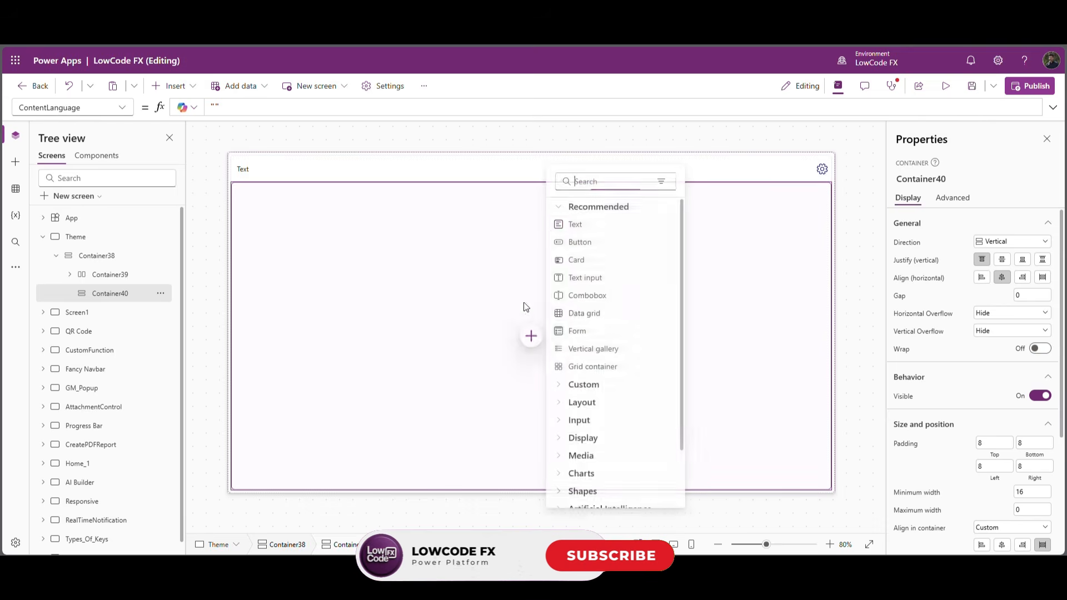
{"action": "left_click", "coordinate": [585, 231]}
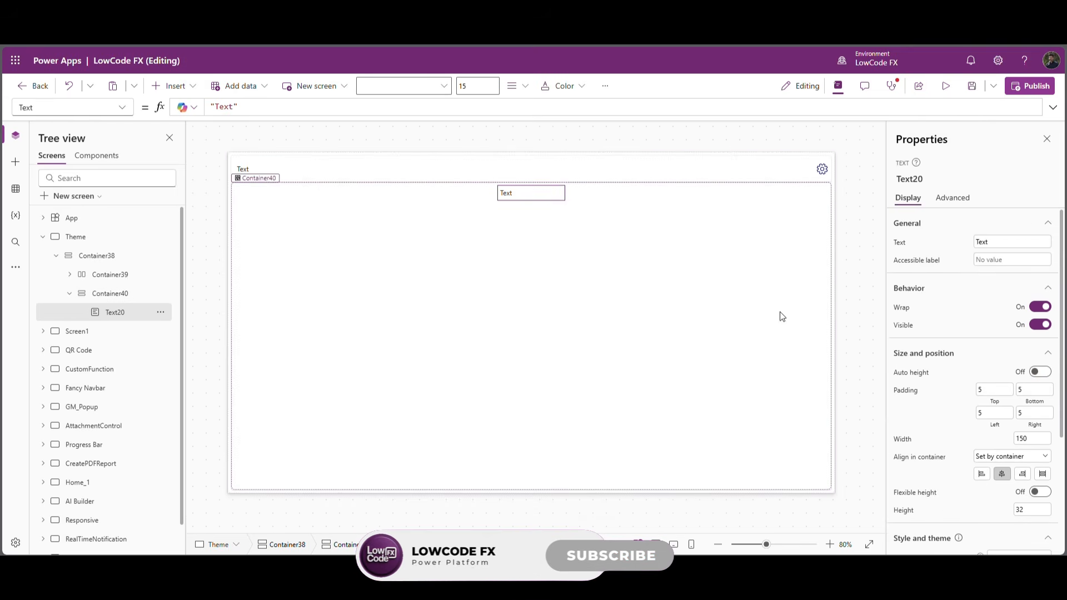
{"action": "left_click_drag", "start_coordinate": [226, 107], "coordinate": [199, 108]}
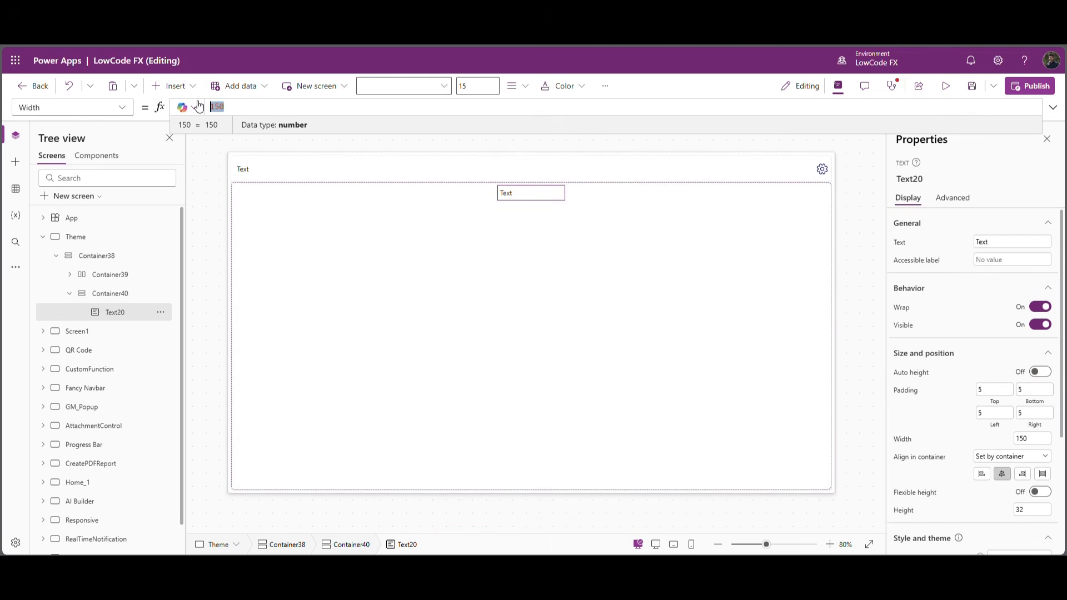
{"action": "type", "text": "Parent.Width"}
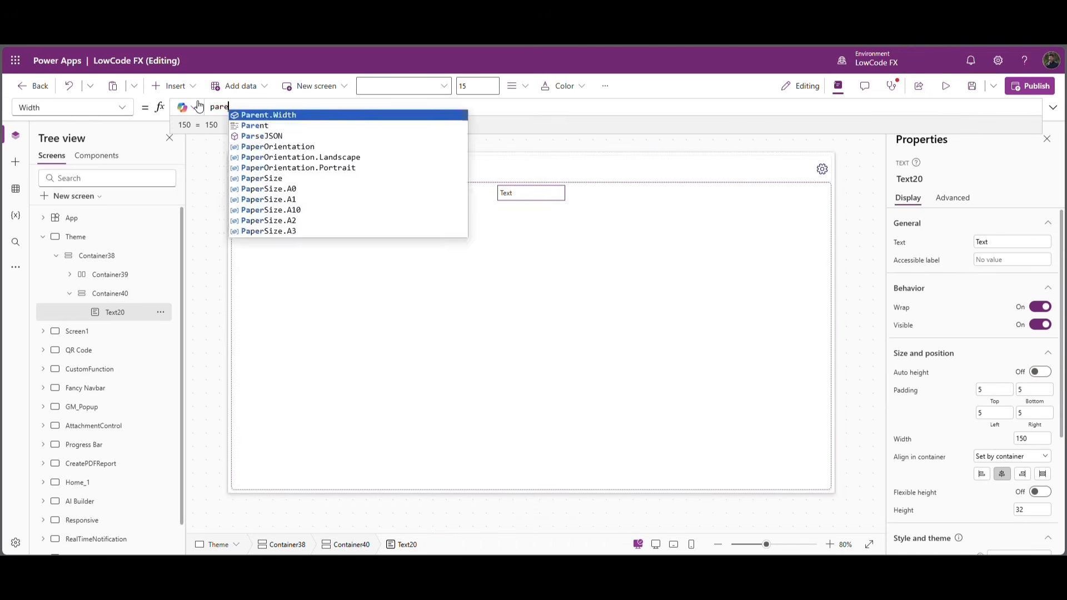
Insert a vertical gallery in the lower container and connect it to the TypesOfKeys data source.
{"action": "left_click", "coordinate": [459, 236]}
{"action": "left_click", "coordinate": [174, 87]}
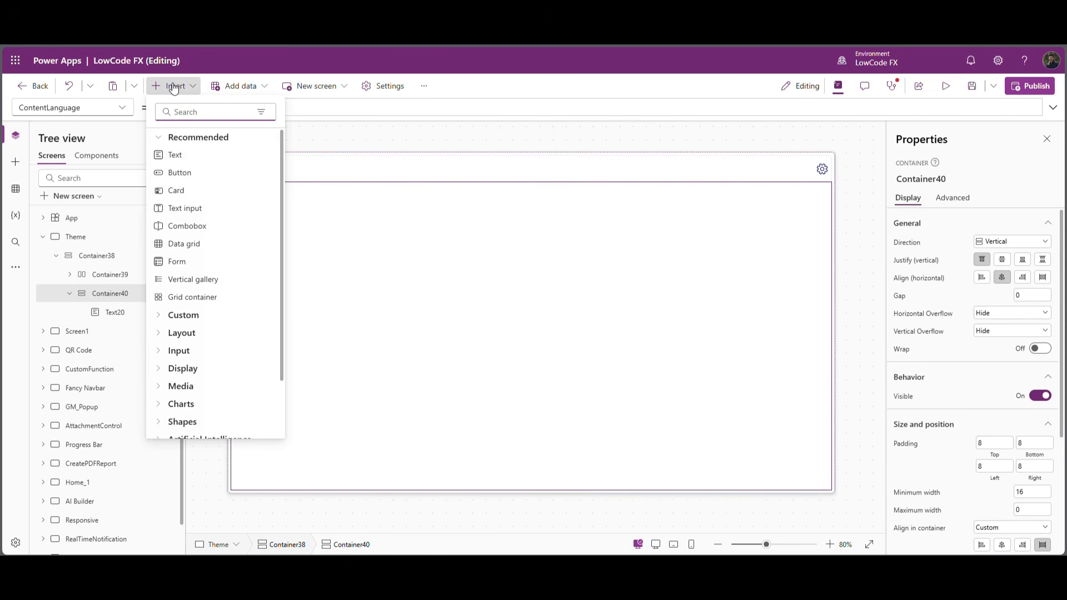
{"action": "type", "text": "gal"}
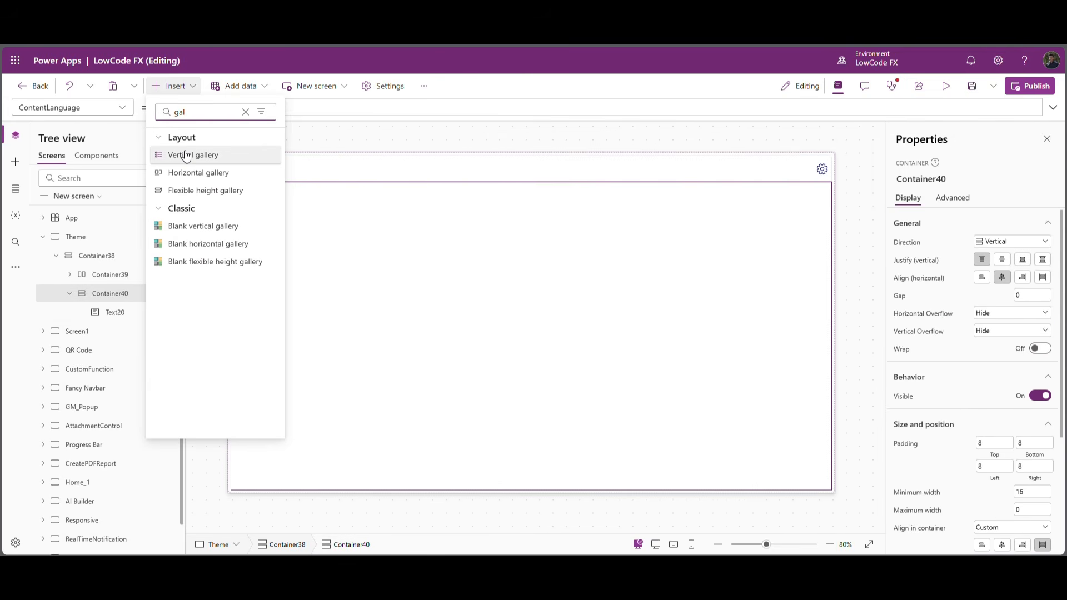
{"action": "left_click", "coordinate": [186, 155]}
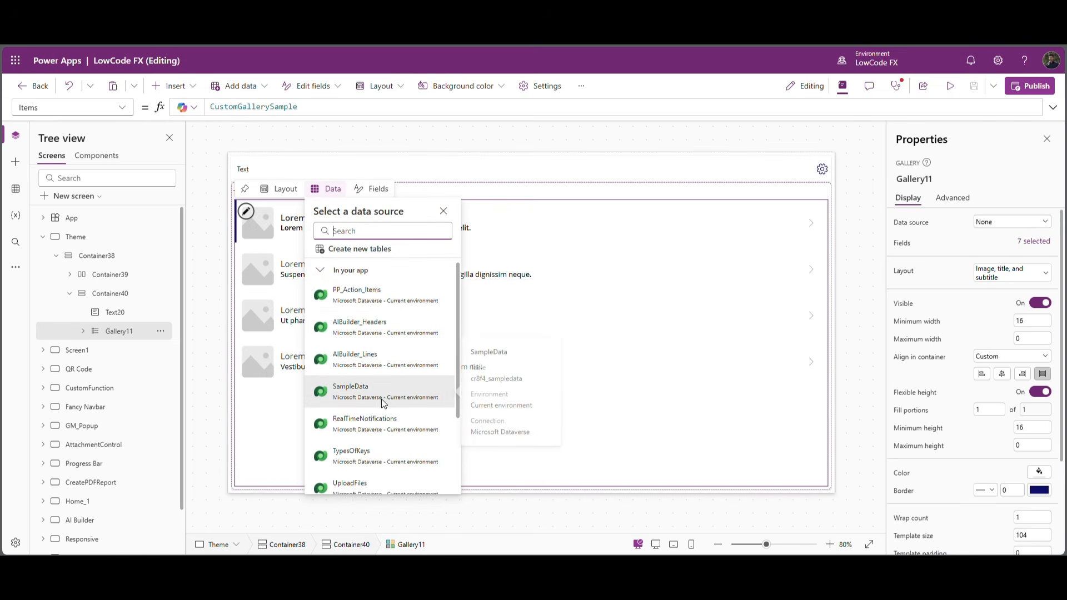
{"action": "left_click", "coordinate": [356, 467]}
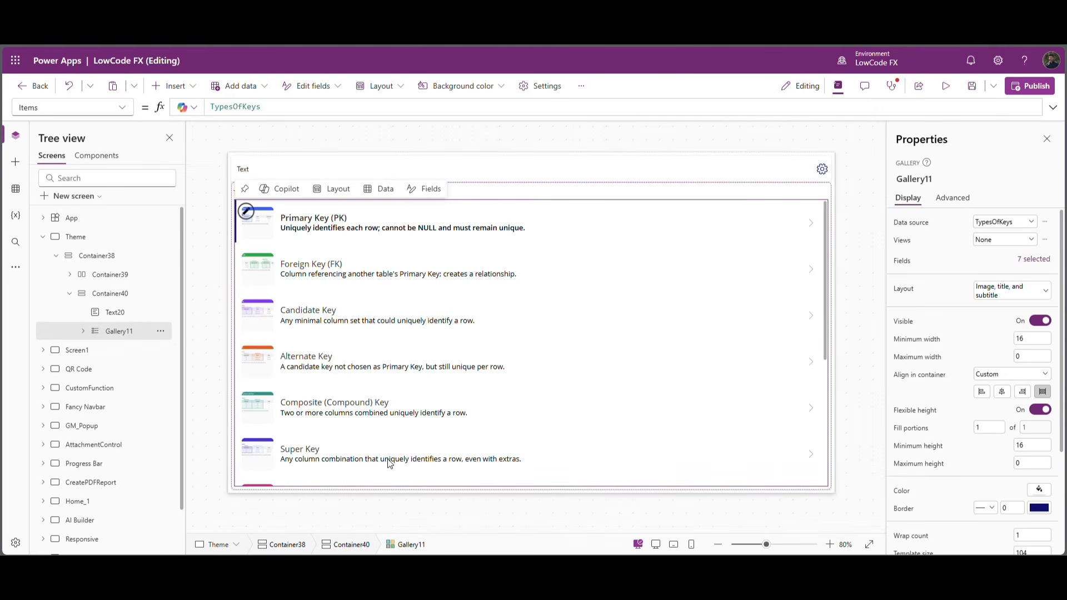
Set the gap of the lower vertical container to 20.
{"action": "left_click", "coordinate": [387, 458]}
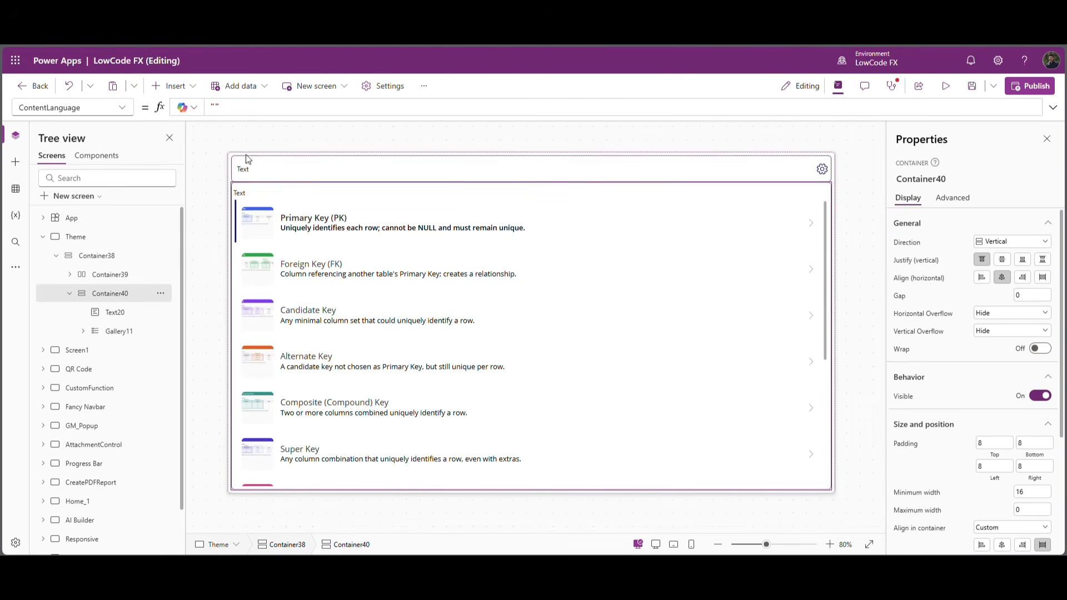
{"action": "left_click", "coordinate": [1033, 295]}
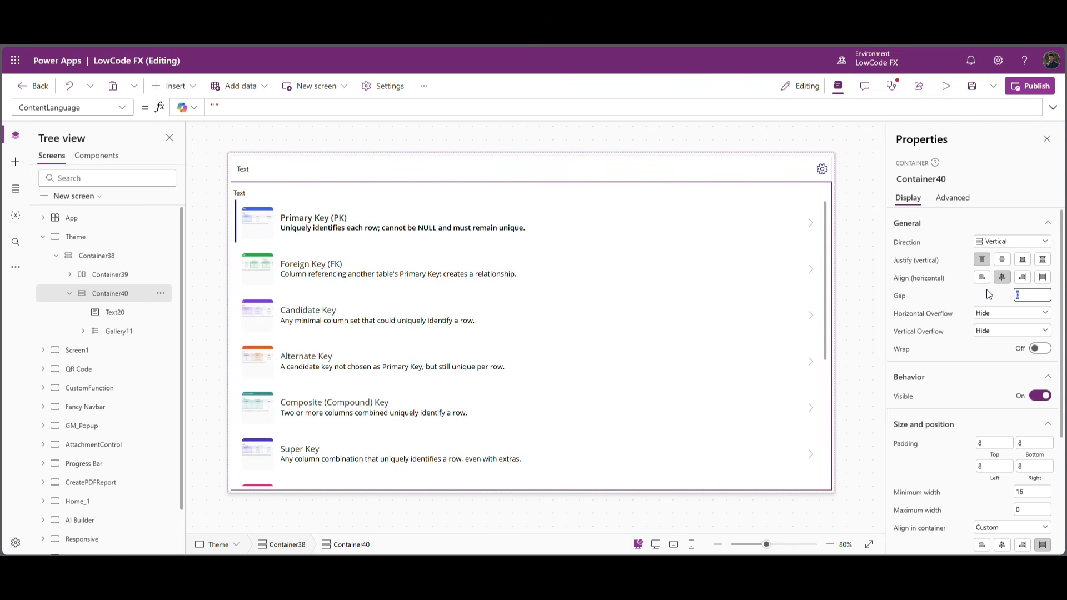
{"action": "type", "text": "20"}
{"action": "key", "text": "Return"}
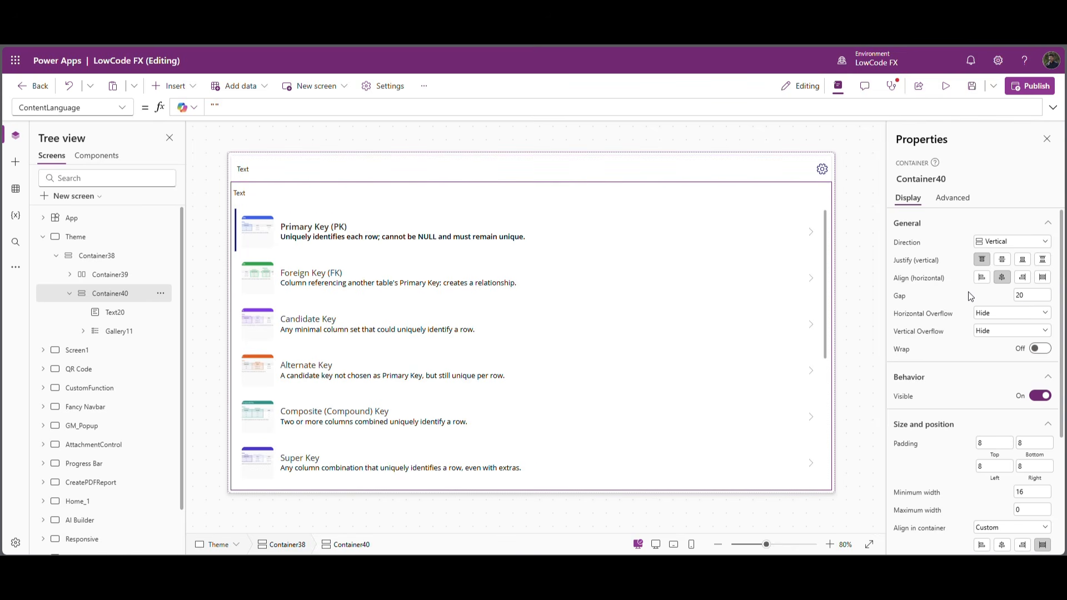
Format the header text control with Bold font weight and font size 25.
{"action": "left_click", "coordinate": [233, 147]}
{"action": "left_click", "coordinate": [238, 167]}
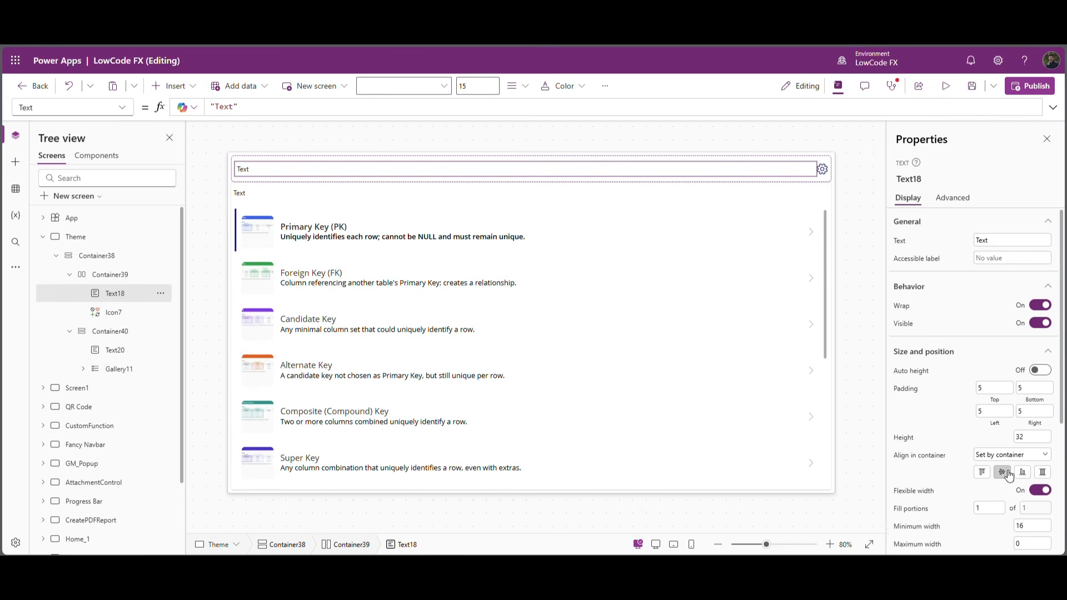
{"action": "scroll", "coordinate": [1008, 476], "scroll_direction": "down", "scroll_amount": 4}
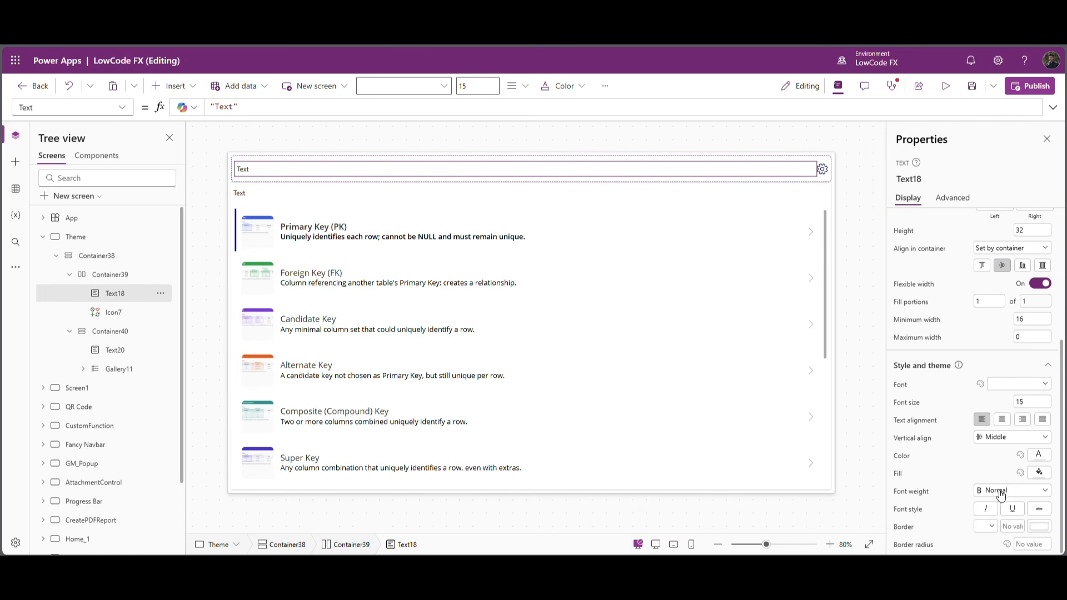
{"action": "left_click", "coordinate": [1001, 492]}
{"action": "left_click", "coordinate": [1004, 437]}
{"action": "left_click", "coordinate": [1050, 407]}
{"action": "key", "text": "Return"}
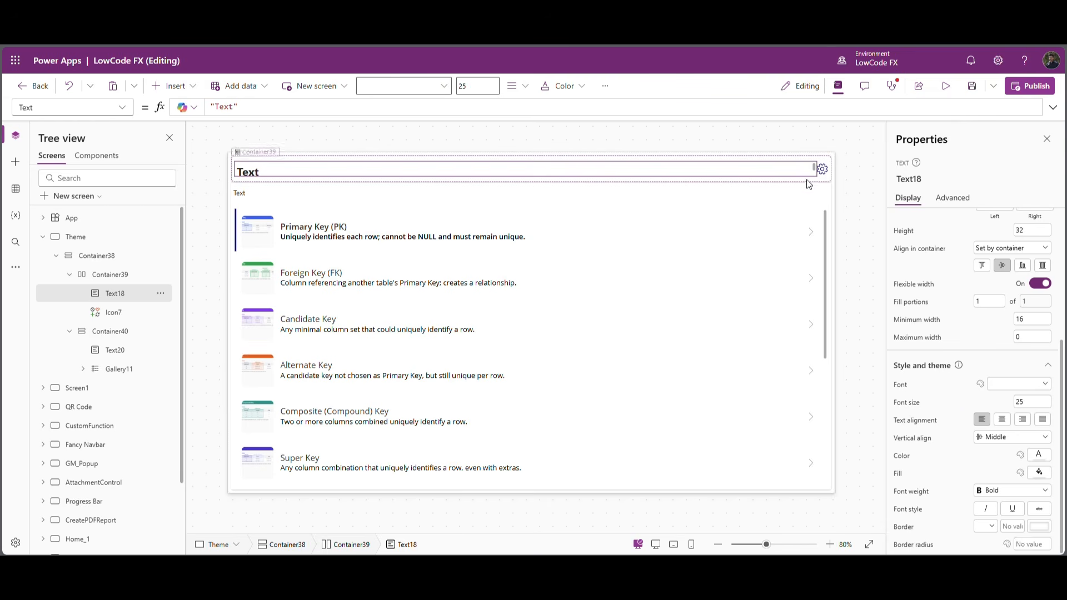
Set the header container's top, bottom, left and right padding to 0.
{"action": "left_click", "coordinate": [826, 180]}
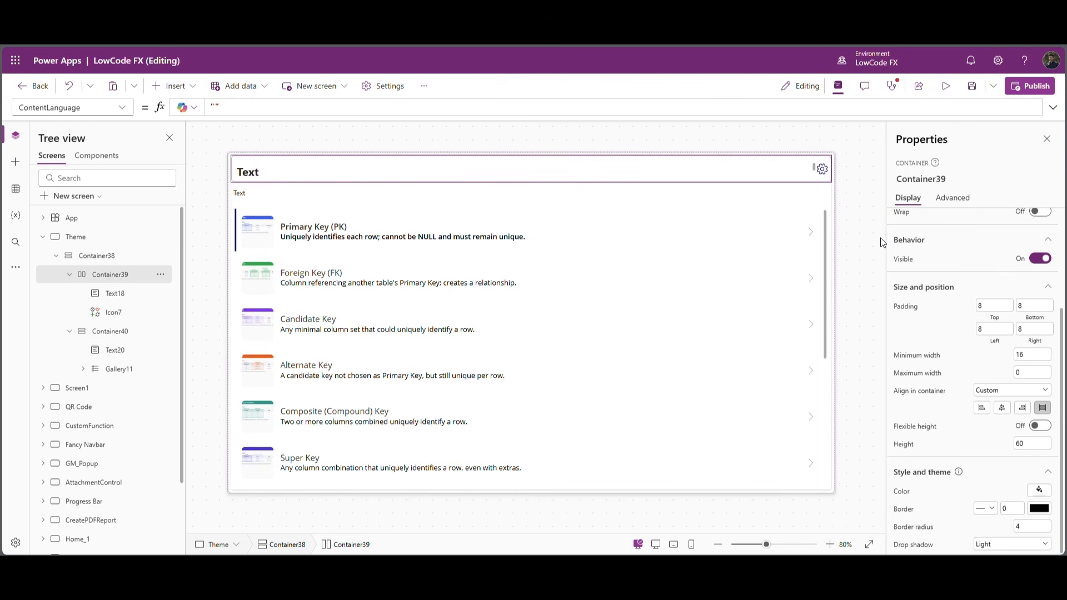
{"action": "left_click", "coordinate": [1004, 312]}
{"action": "type", "text": "0"}
{"action": "key", "text": "Tab"}
{"action": "type", "text": "0"}
{"action": "key", "text": "Tab"}
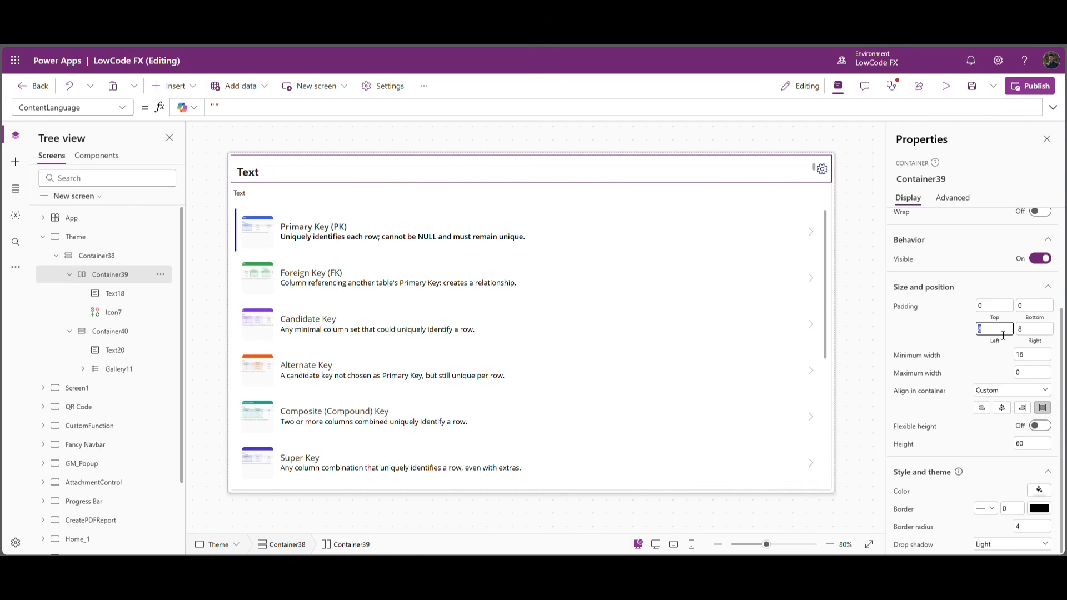
{"action": "type", "text": "0"}
{"action": "key", "text": "Tab"}
{"action": "type", "text": "0"}
{"action": "left_click", "coordinate": [923, 318]}
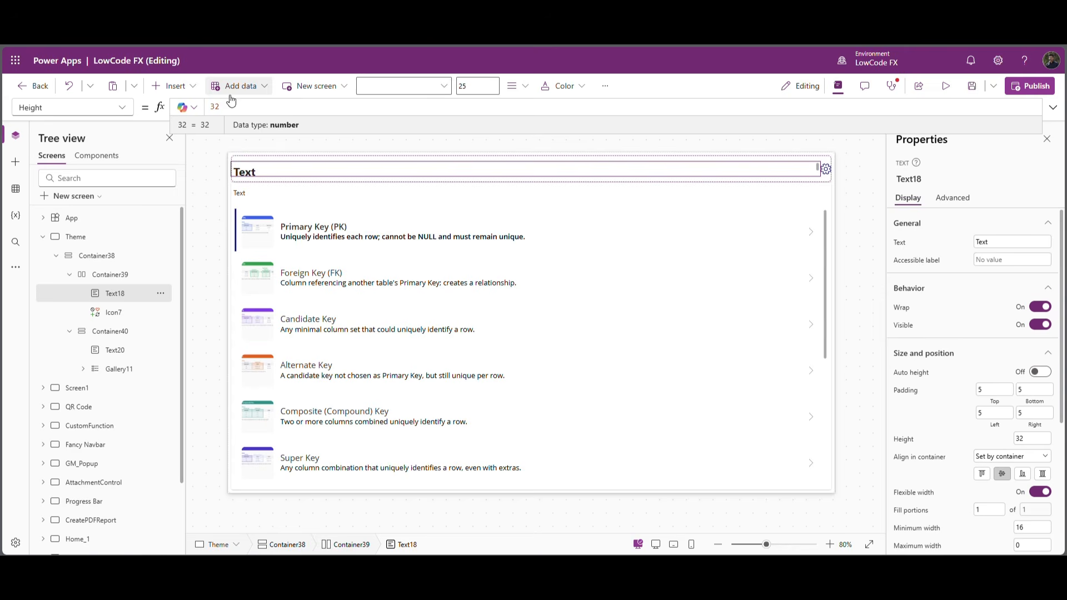
Set the header text control's Height property to Parent.Height.
{"action": "left_click_drag", "start_coordinate": [224, 107], "coordinate": [203, 100]}
{"action": "type", "text": "Parent.Height"}
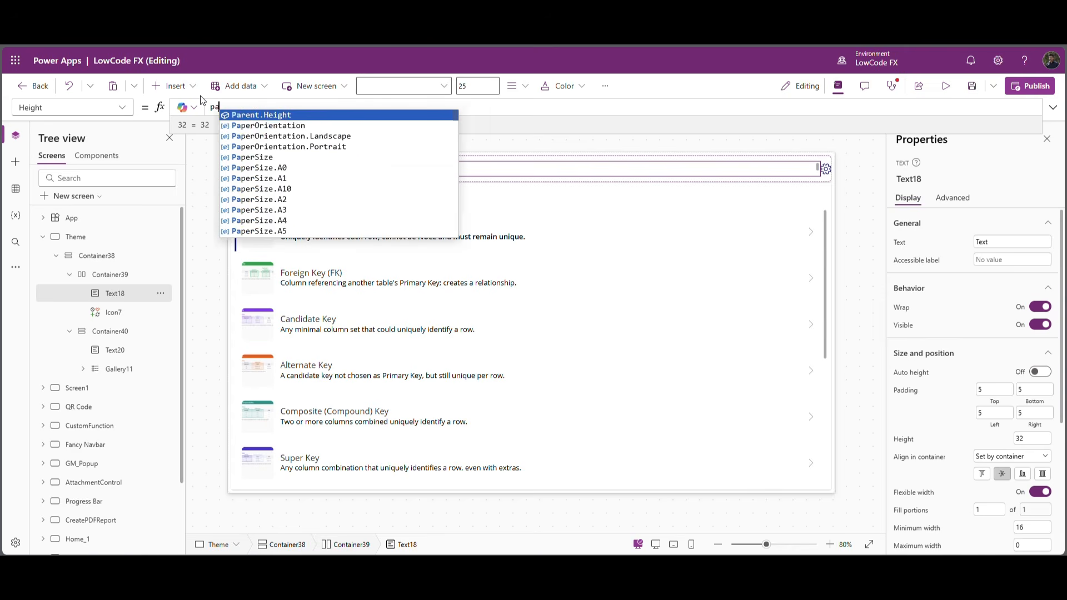
{"action": "key", "text": "Return"}
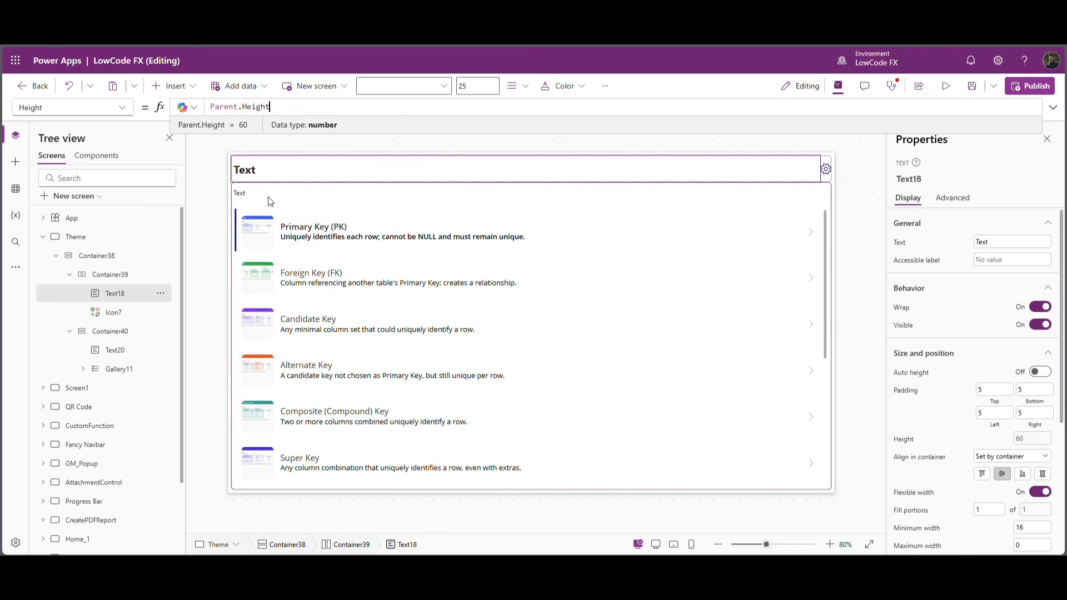
Set the header container's left and right padding to 10.
{"action": "left_click", "coordinate": [218, 182]}
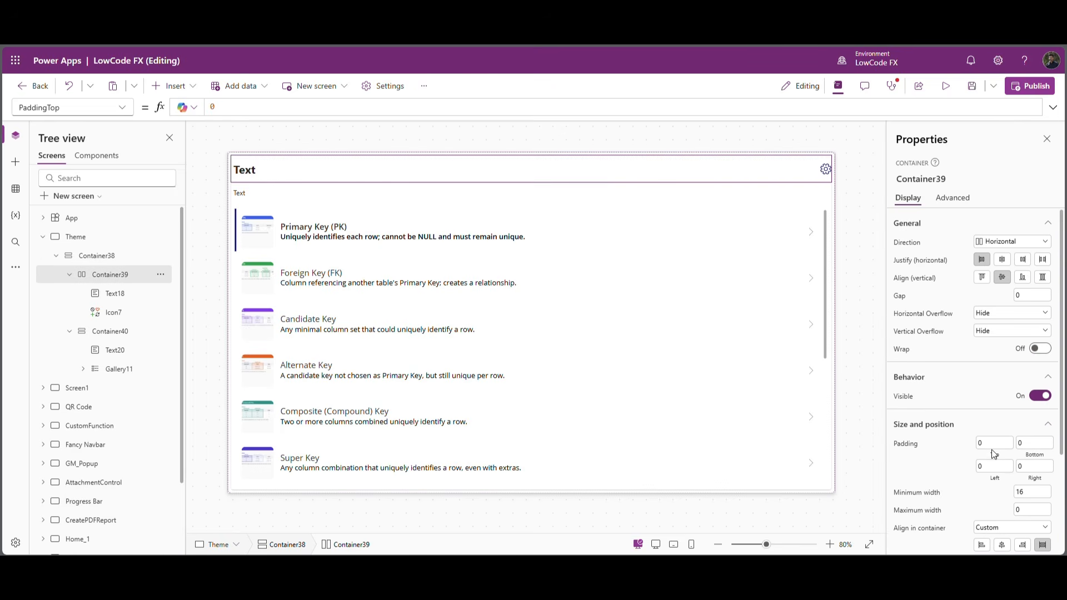
{"action": "left_click", "coordinate": [1000, 471]}
{"action": "type", "text": "10"}
{"action": "left_click", "coordinate": [1034, 467]}
{"action": "type", "text": "10"}
{"action": "left_click", "coordinate": [940, 464]}
{"action": "left_click", "coordinate": [853, 283]}
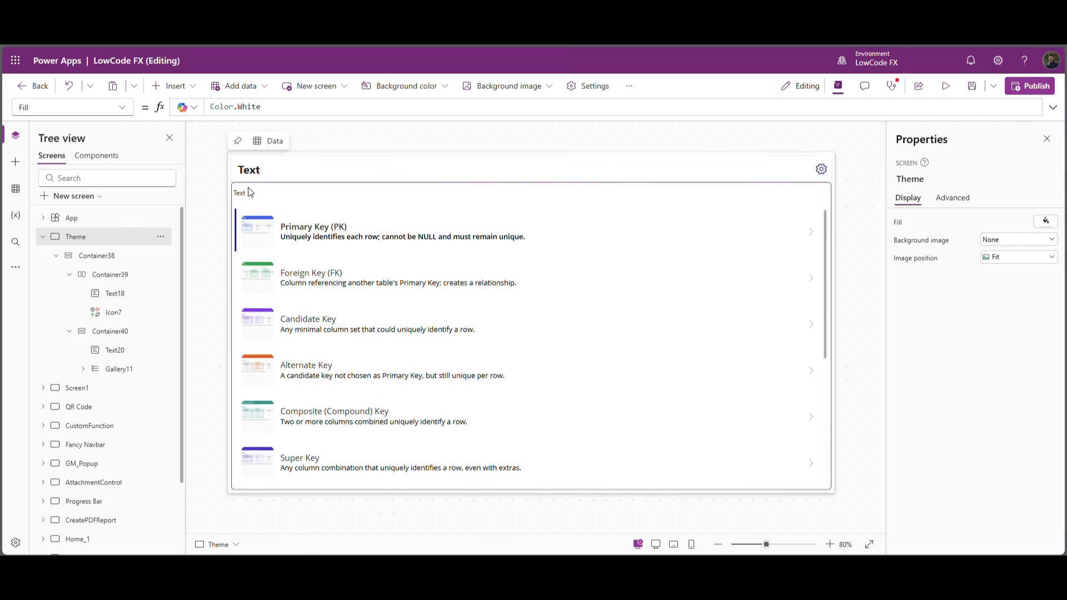
Format the text control above the gallery with font size 20 and Semibold font weight.
{"action": "left_click", "coordinate": [246, 196]}
{"action": "scroll", "coordinate": [1026, 494], "scroll_direction": "down", "scroll_amount": 2}
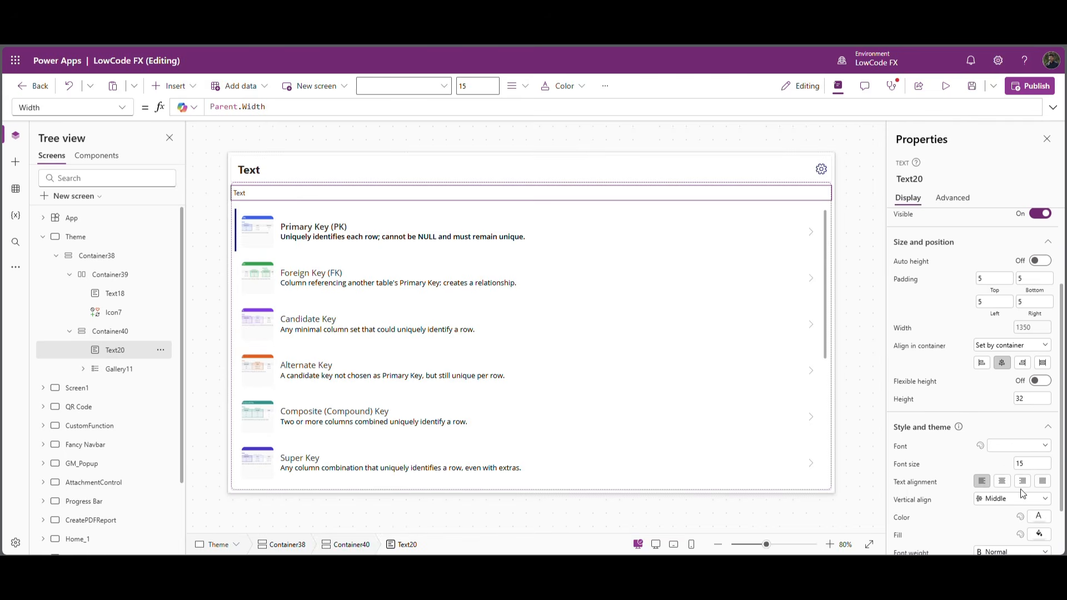
{"action": "left_click", "coordinate": [1019, 468]}
{"action": "type", "text": "20"}
{"action": "key", "text": "Return"}
{"action": "scroll", "coordinate": [1008, 537], "scroll_direction": "down", "scroll_amount": 1}
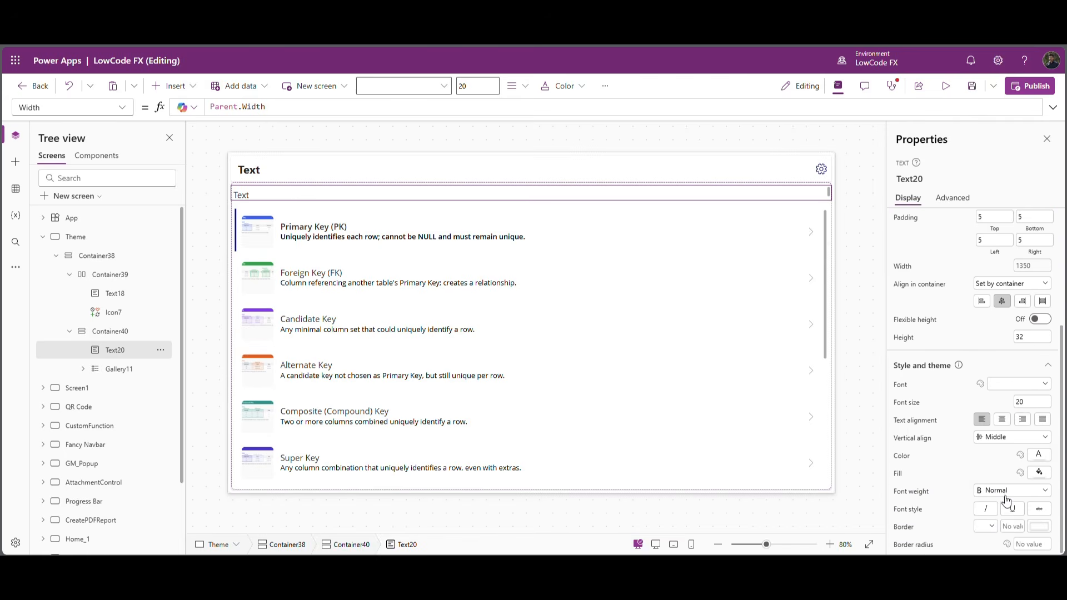
{"action": "left_click", "coordinate": [1007, 491]}
{"action": "left_click", "coordinate": [995, 453]}
Set the height of the text control above the gallery to 40.
{"action": "scroll", "coordinate": [912, 405], "scroll_direction": "up", "scroll_amount": 1}
{"action": "left_click", "coordinate": [1033, 393]}
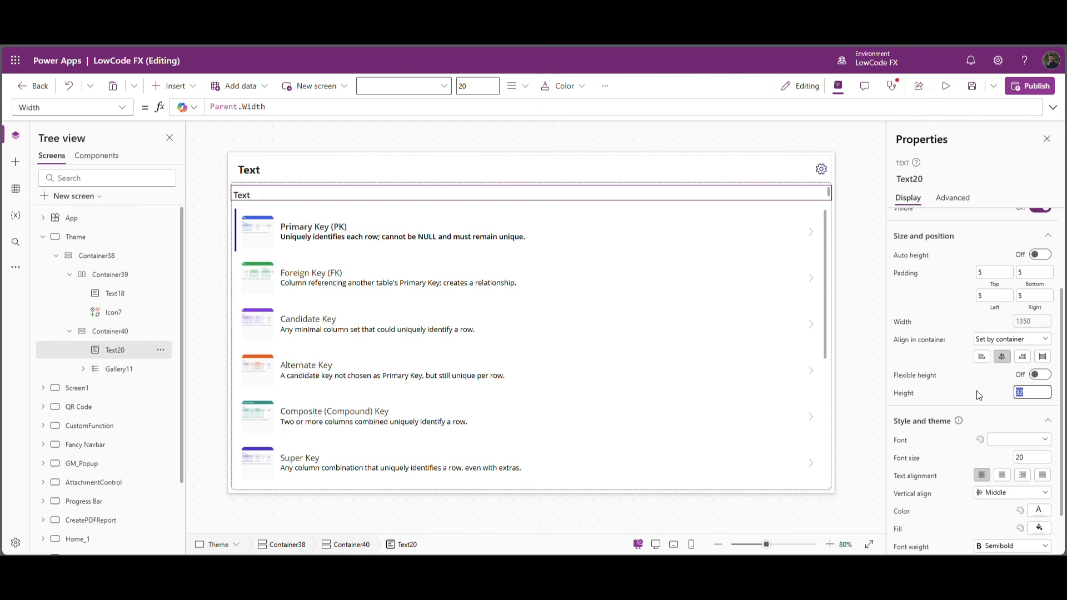
{"action": "type", "text": "40"}
{"action": "key", "text": "Return"}
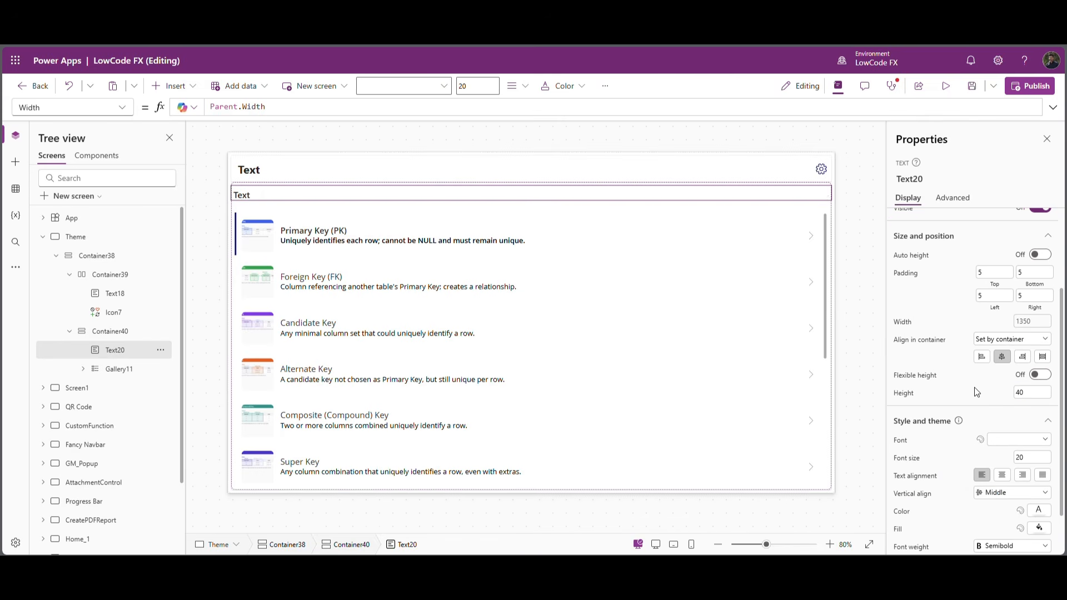
{"action": "left_click", "coordinate": [863, 261]}
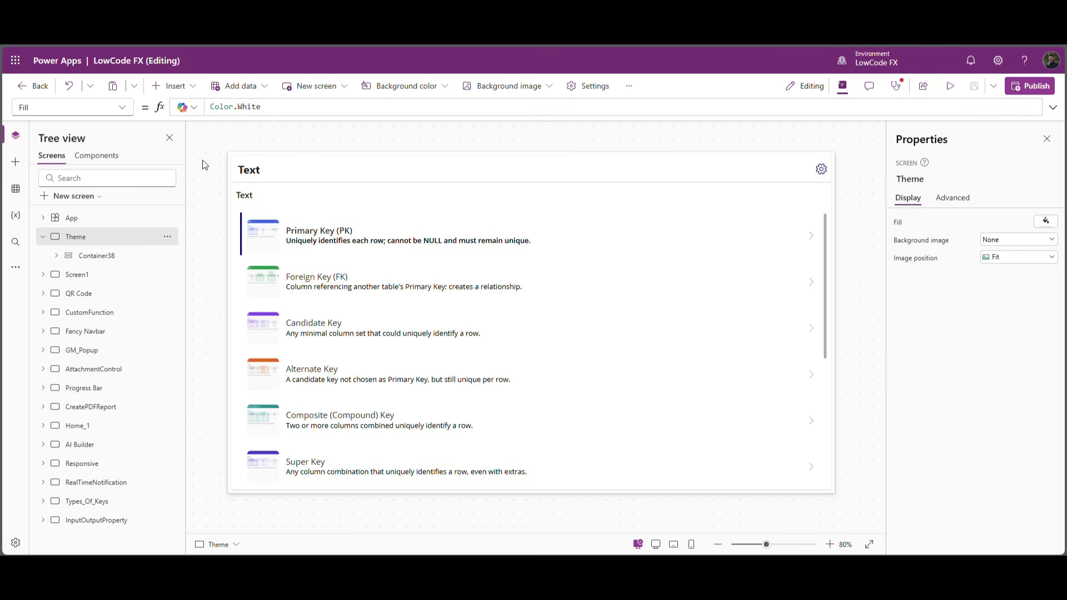
Insert a vertical container directly on the Theme screen and size it 250 wide by 160 high.
{"action": "left_click", "coordinate": [184, 91]}
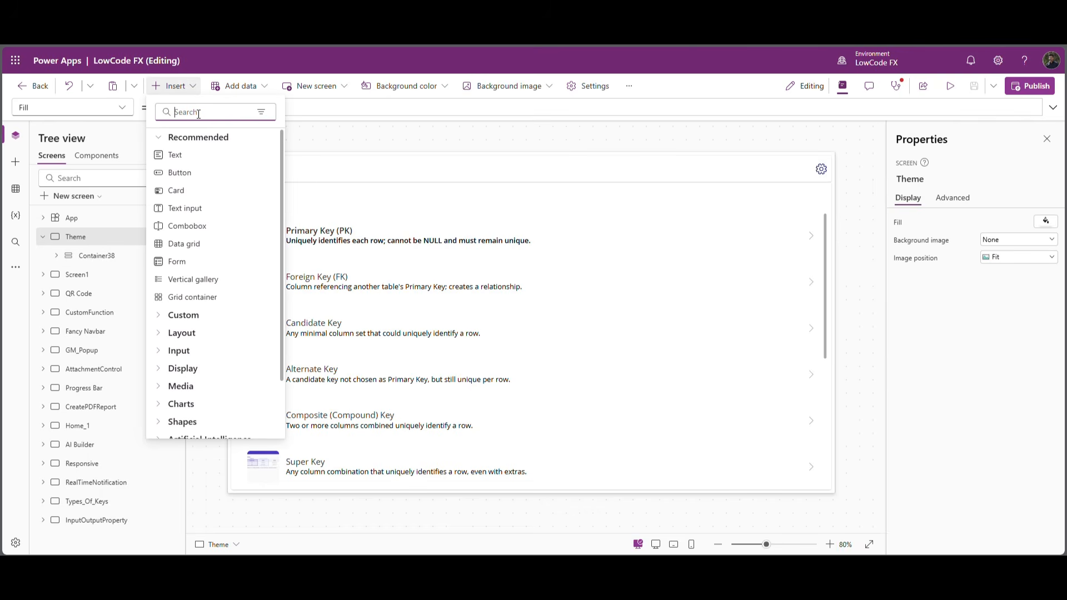
{"action": "type", "text": "vert"}
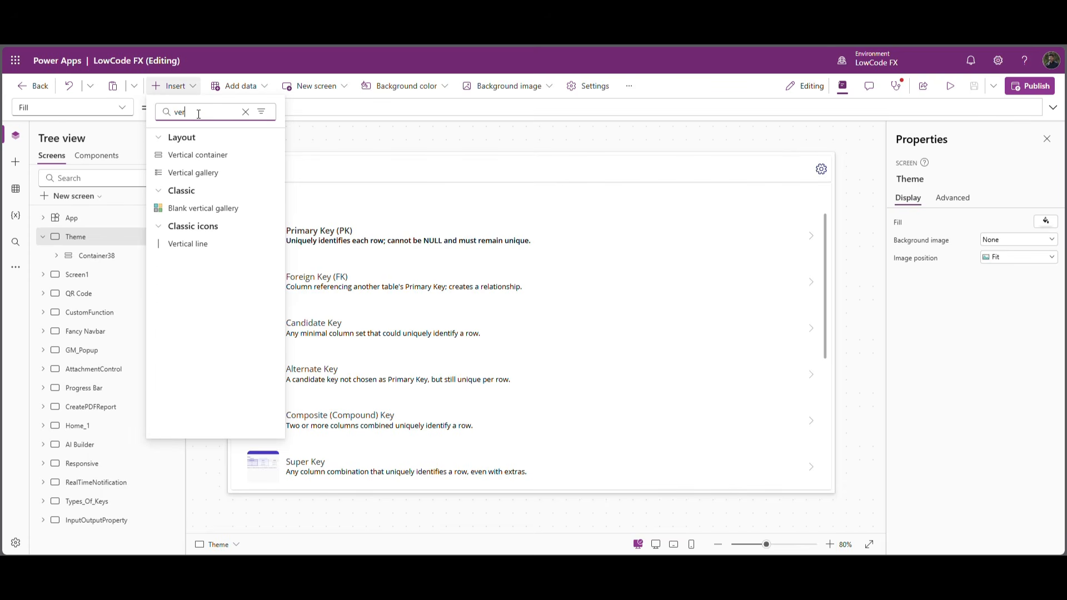
{"action": "left_click", "coordinate": [189, 156]}
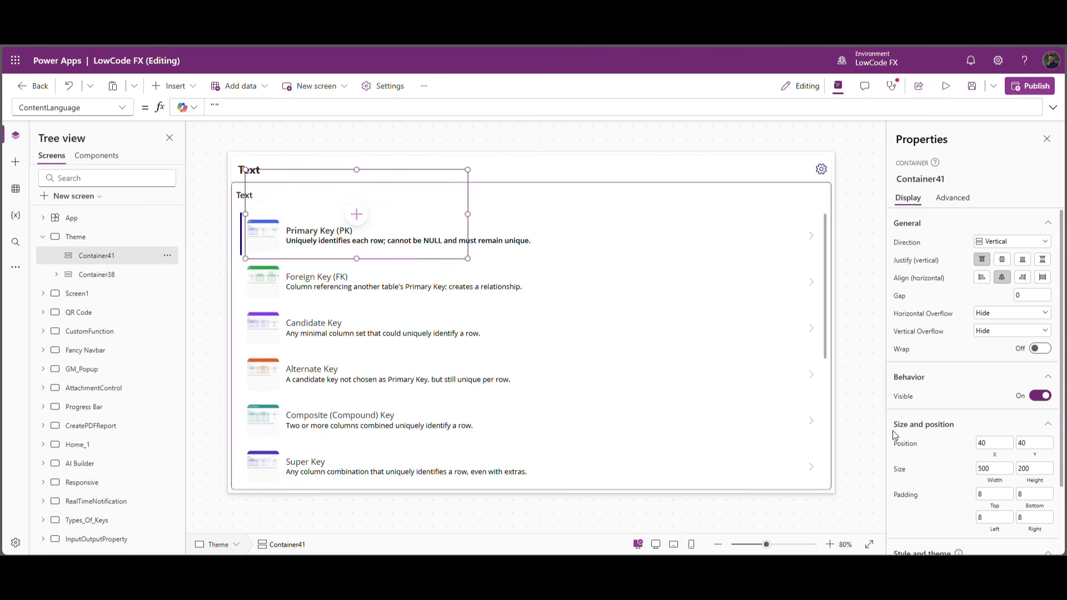
{"action": "left_click", "coordinate": [995, 469]}
{"action": "type", "text": "25"}
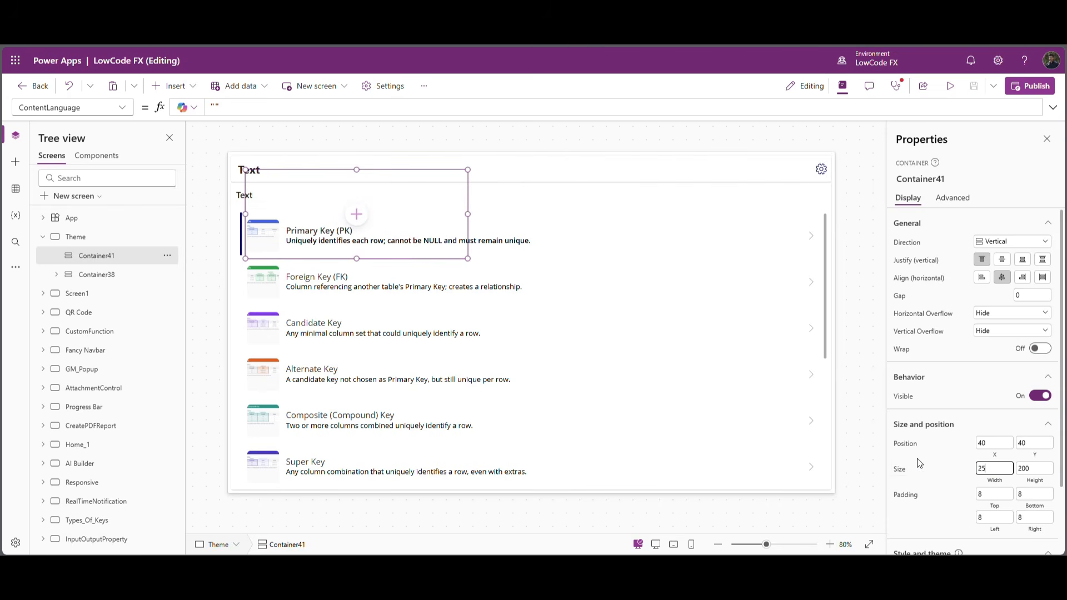
{"action": "type", "text": "0"}
{"action": "key", "text": "Return"}
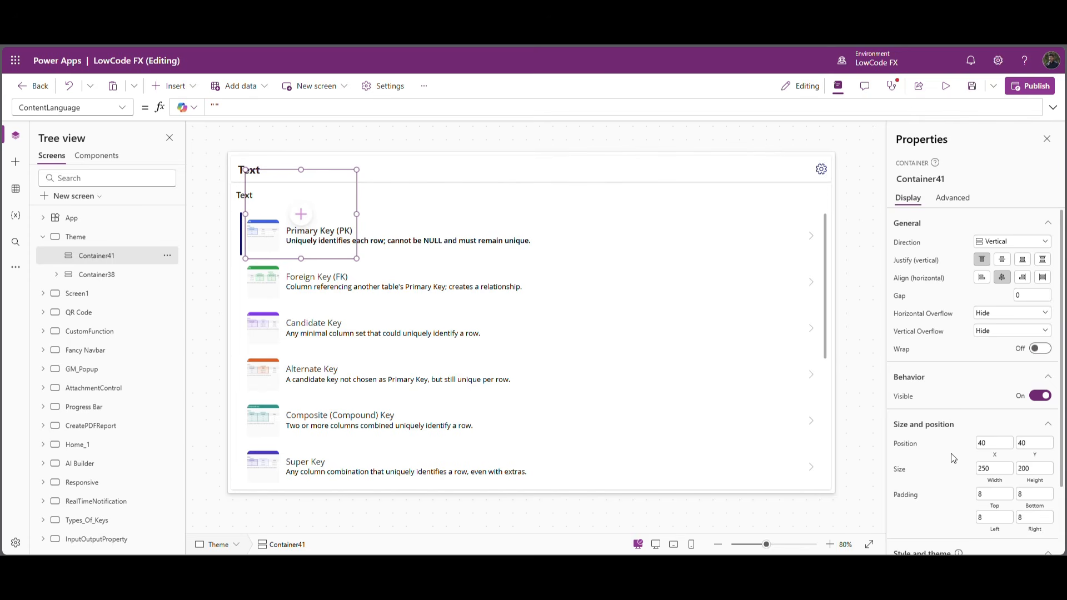
{"action": "left_click", "coordinate": [1049, 473]}
{"action": "key", "text": "Return"}
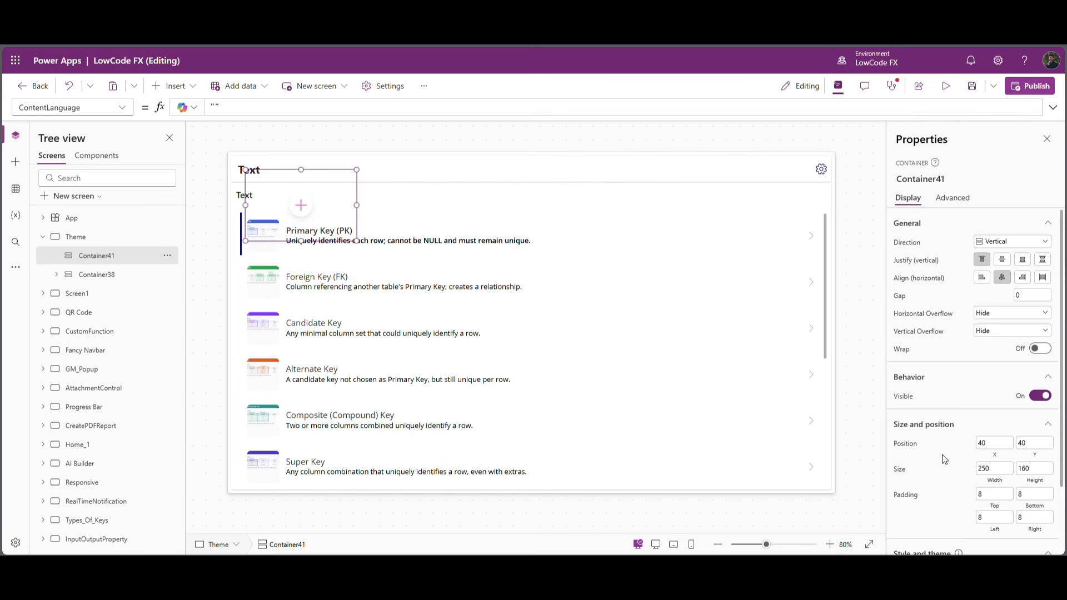
Set the new container's X property to Parent.Width - Self.Width - 20.
{"action": "left_click", "coordinate": [995, 456]}
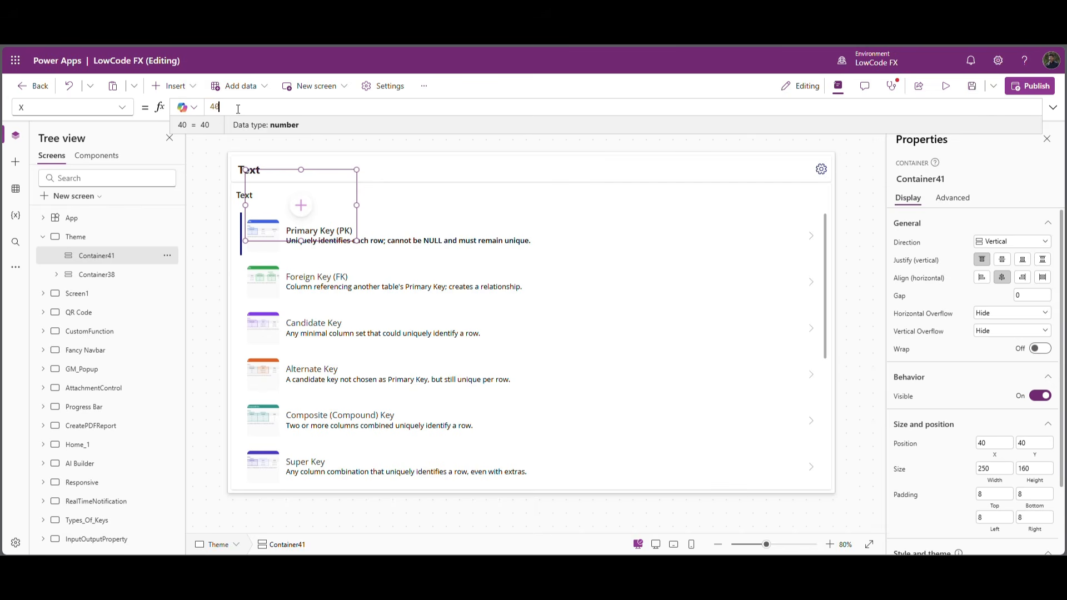
{"action": "type", "text": "Parent.Width"}
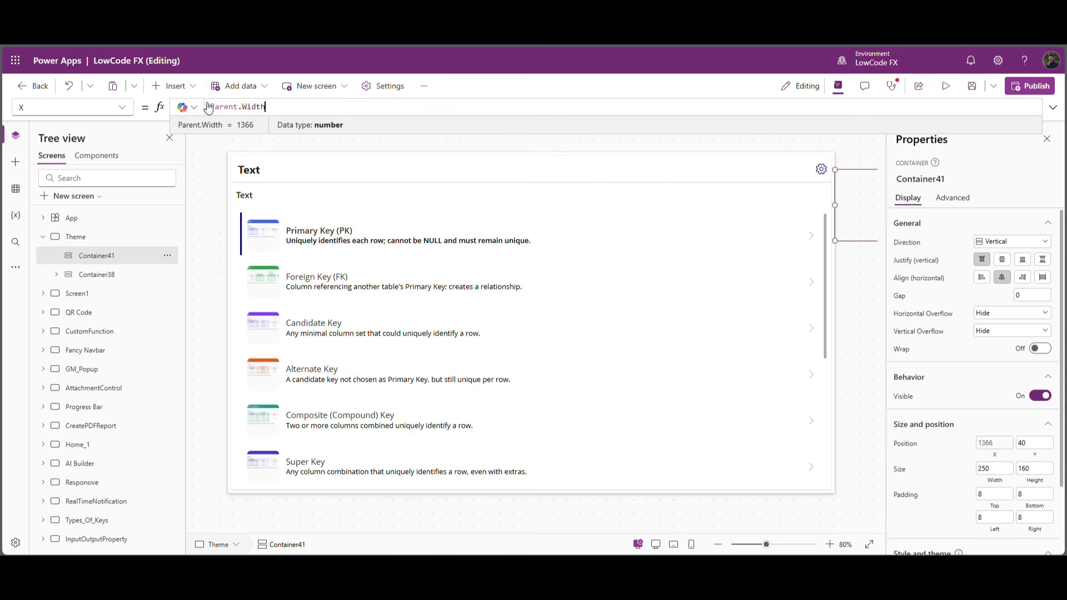
{"action": "type", "text": "- Self."}
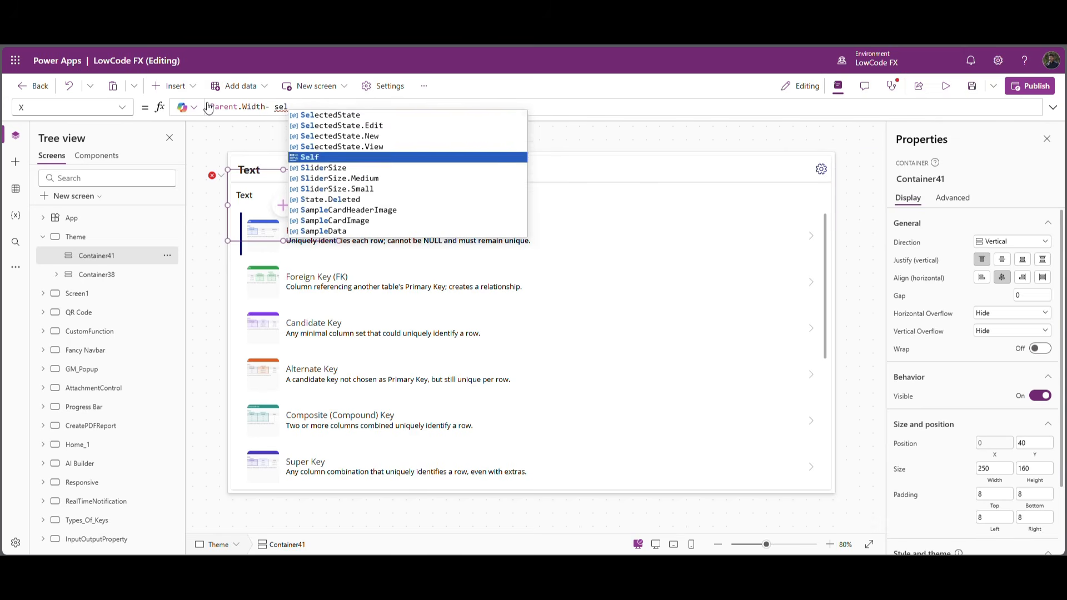
{"action": "type", "text": "Width -20"}
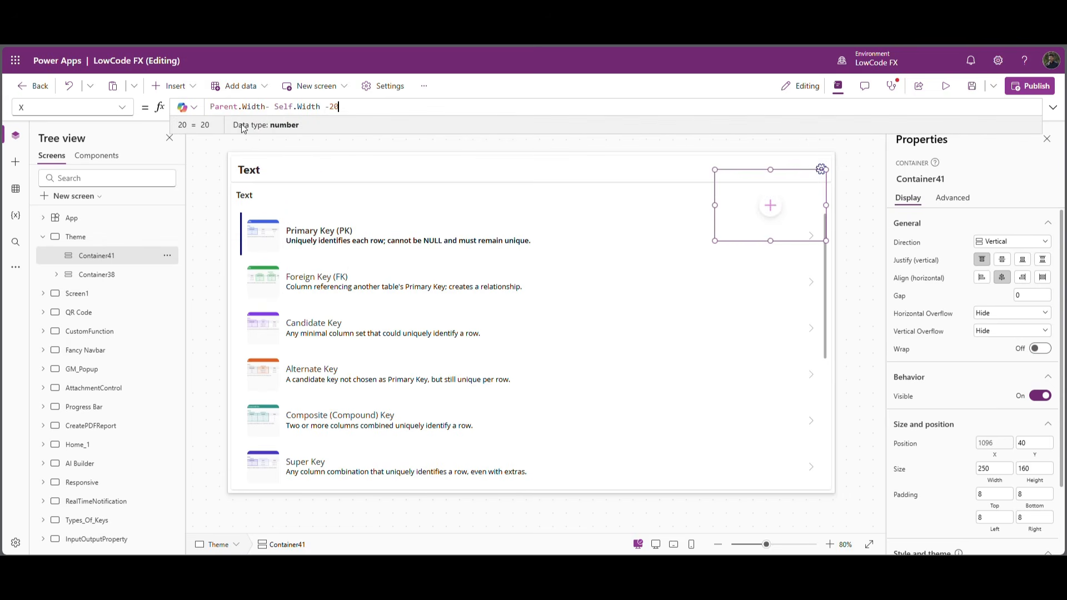
Position the new container below the settings icon by setting its Y property to Icon7.Y + Icon7.Height+20.
{"action": "left_click", "coordinate": [821, 169]}
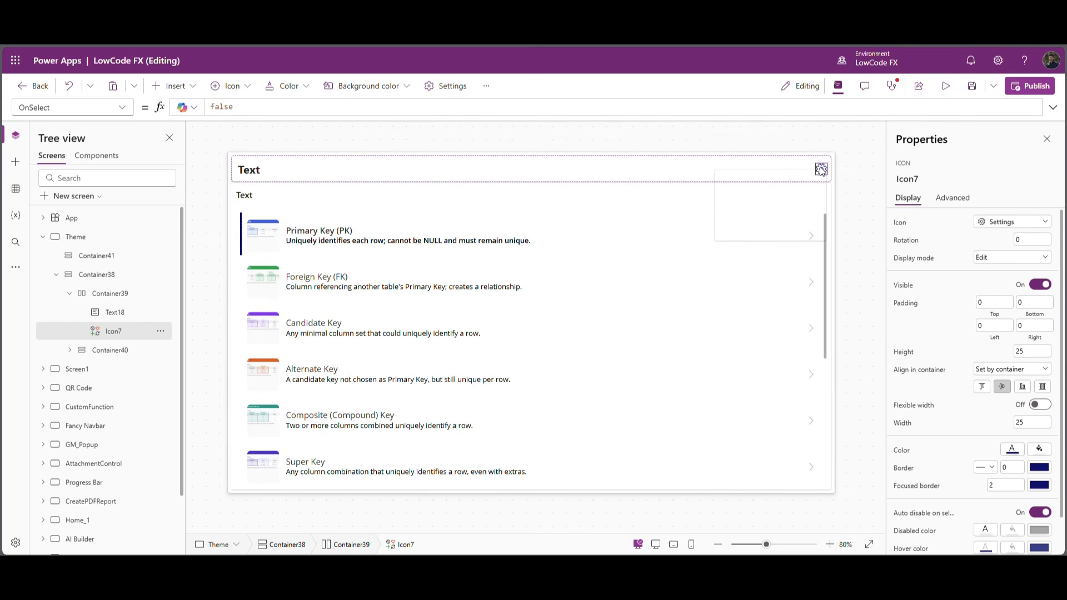
{"action": "left_click", "coordinate": [904, 180]}
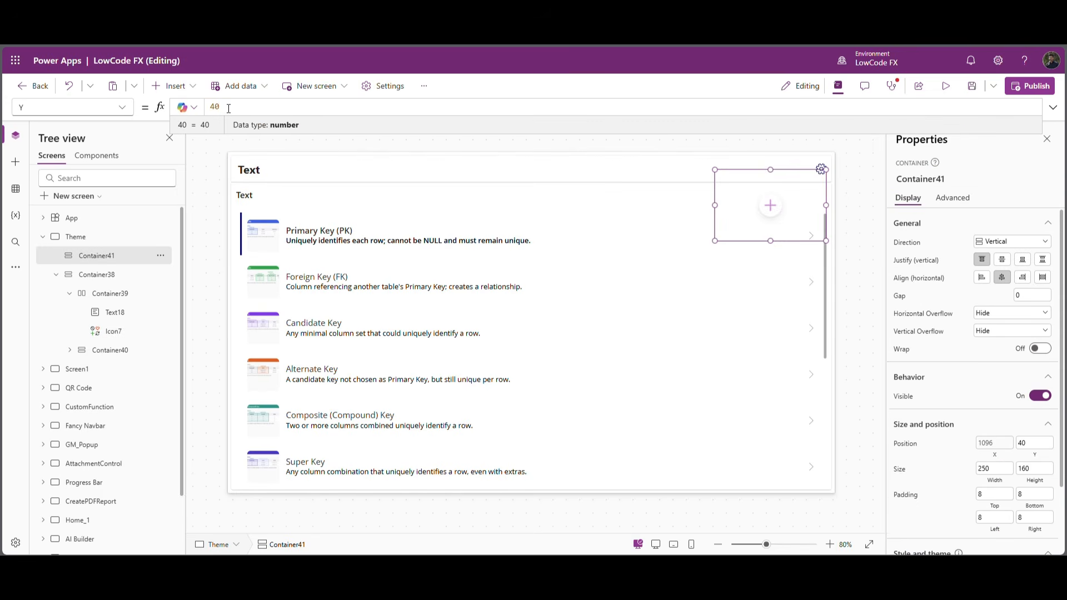
{"action": "type", "text": "Icon7."}
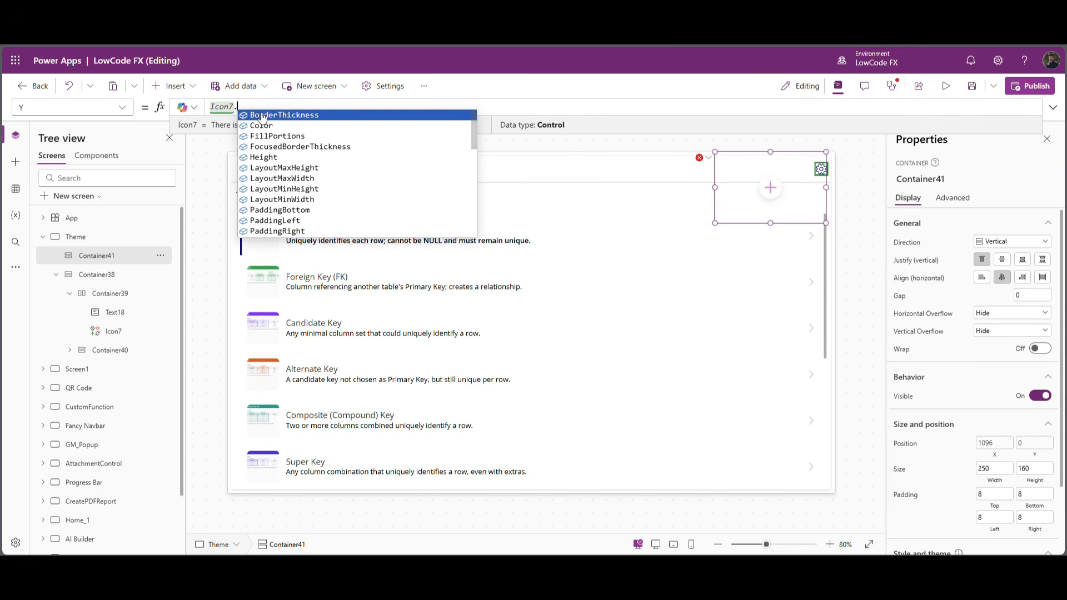
{"action": "type", "text": "Y + "}
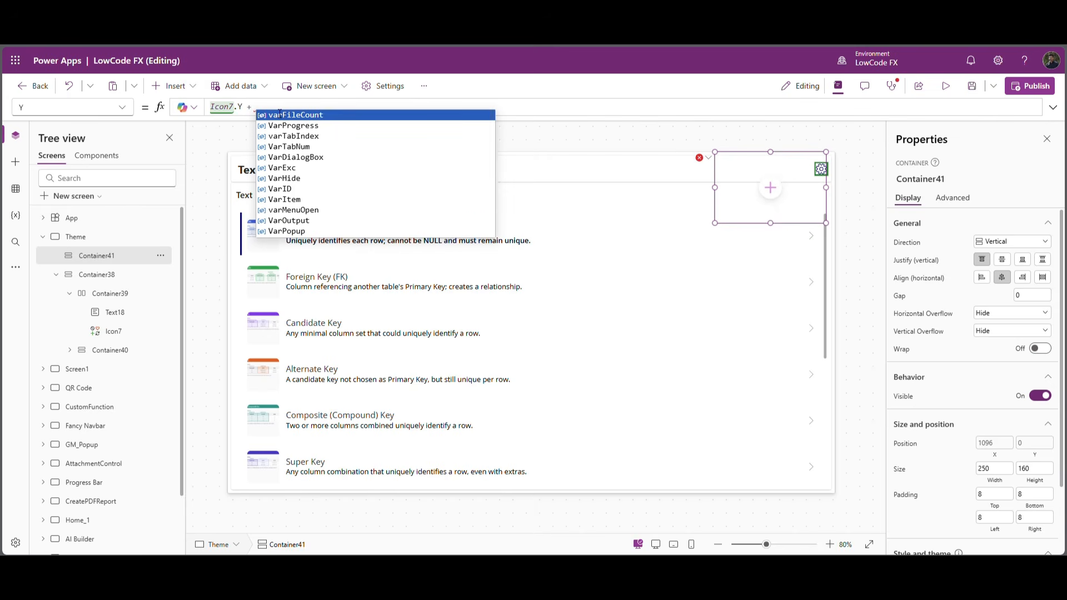
{"action": "type", "text": "Icon7.H"}
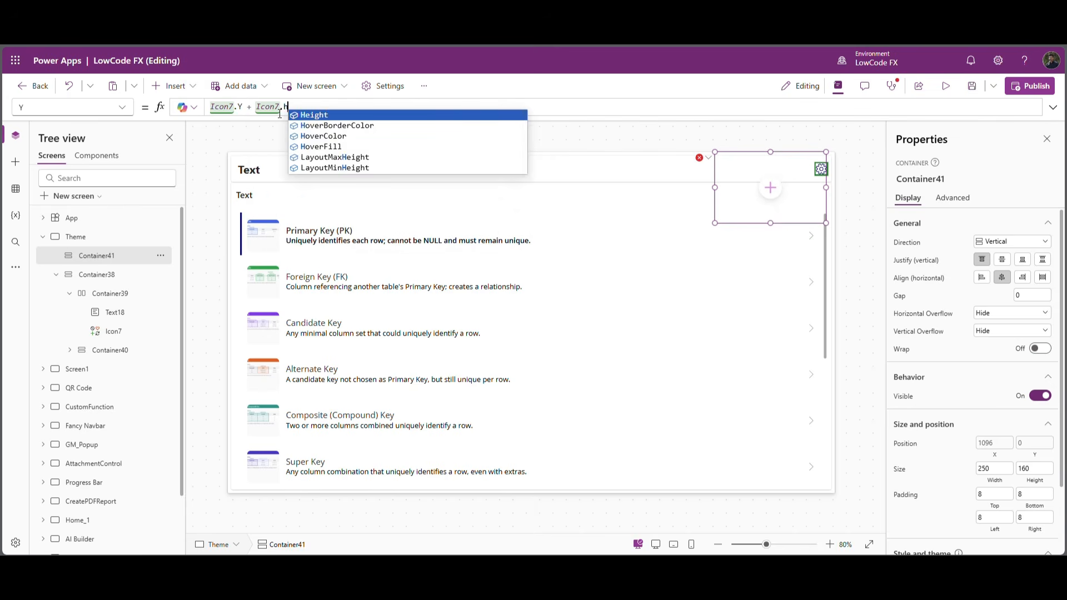
{"action": "type", "text": "eight+20"}
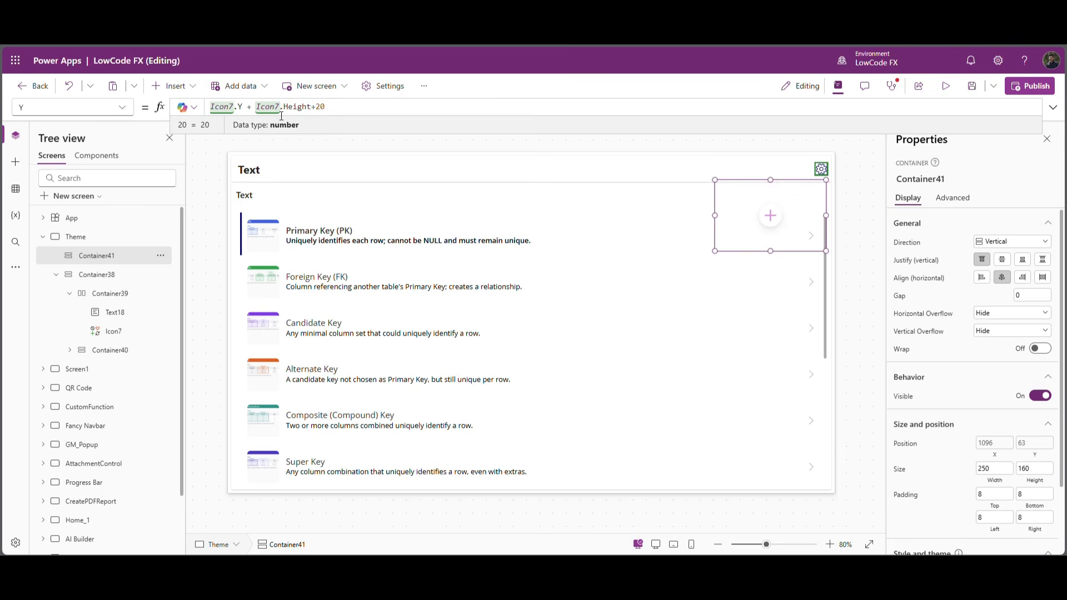
{"action": "left_click", "coordinate": [717, 162]}
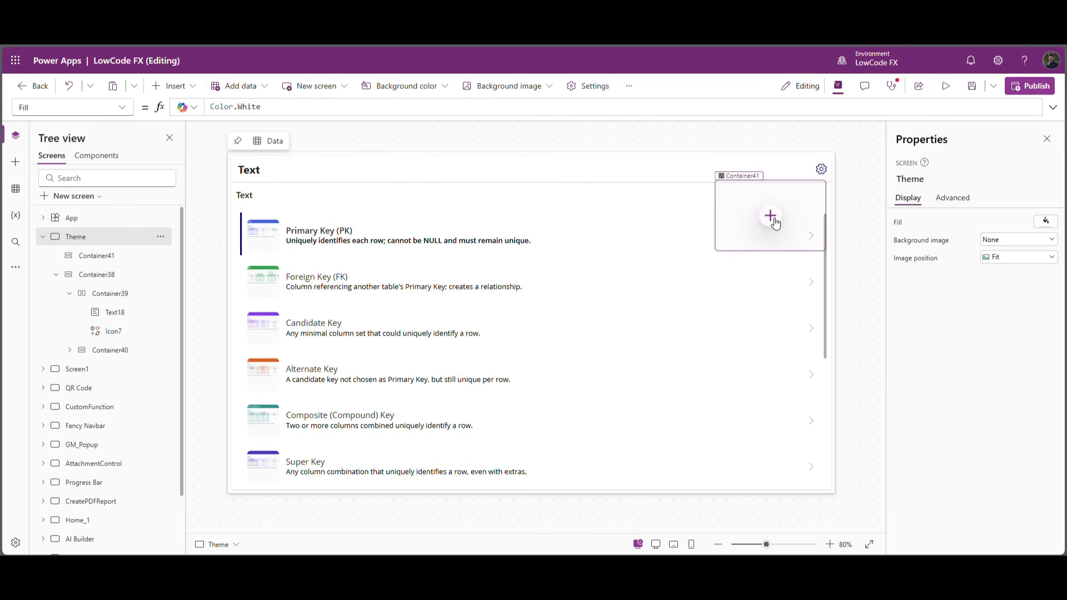
Fill the container below the settings icon with white.
{"action": "left_click", "coordinate": [773, 220]}
{"action": "left_click", "coordinate": [974, 411]}
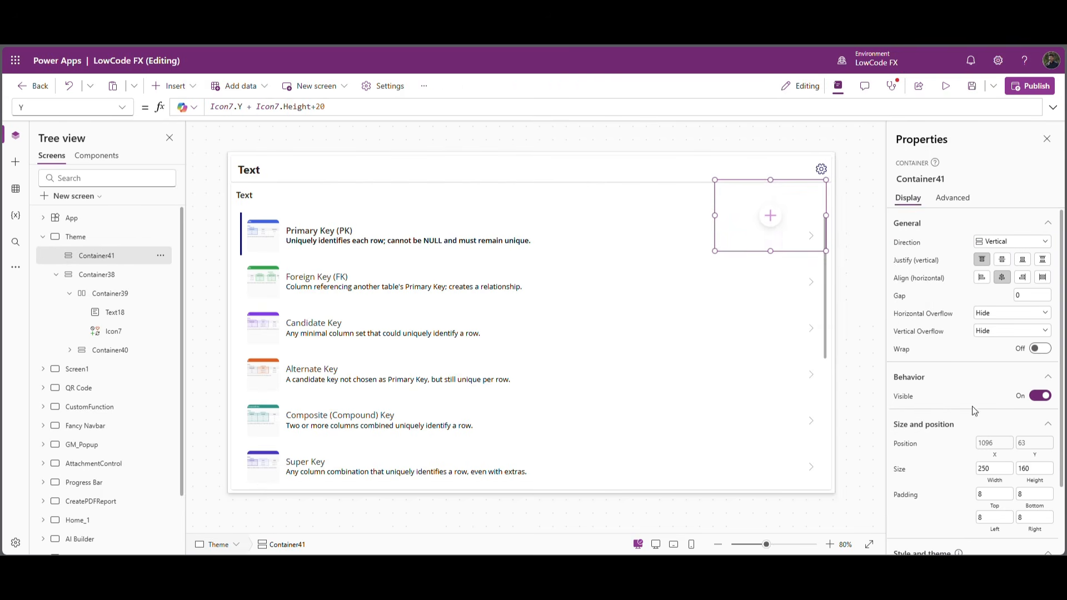
{"action": "scroll", "coordinate": [1063, 410], "scroll_direction": "down", "scroll_amount": 2}
{"action": "left_click", "coordinate": [1039, 492]}
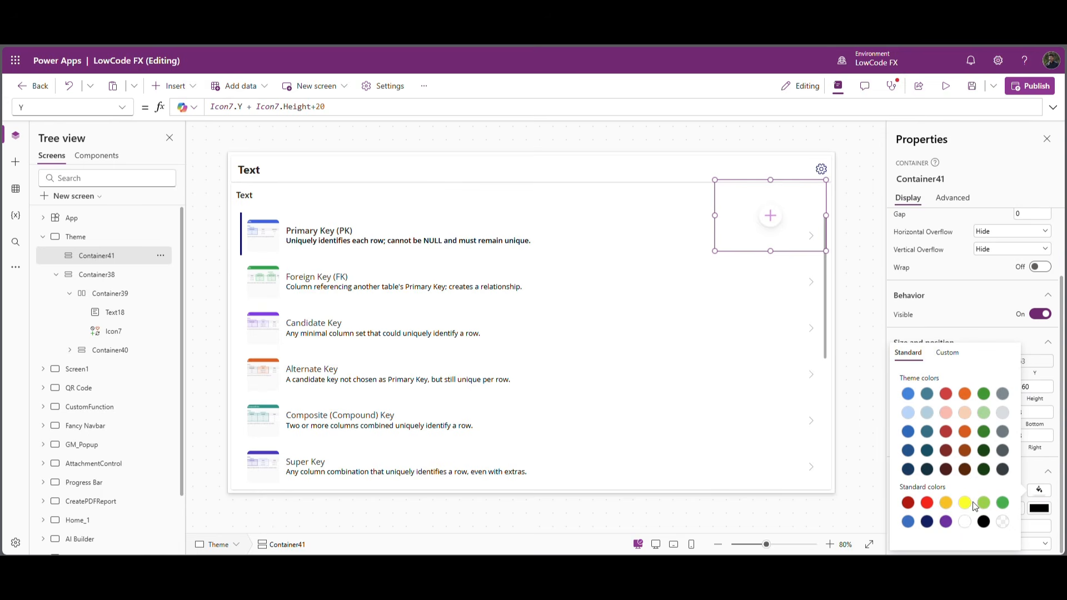
{"action": "left_click", "coordinate": [967, 524]}
{"action": "left_click", "coordinate": [849, 199]}
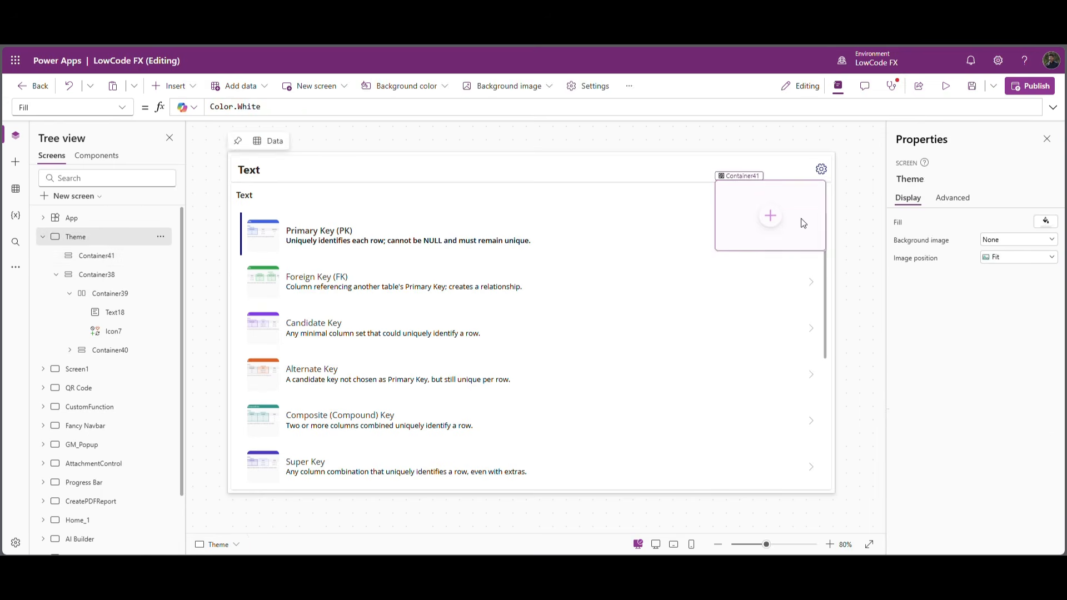
Insert a vertical container inside the white container below the settings icon.
{"action": "left_click", "coordinate": [804, 223]}
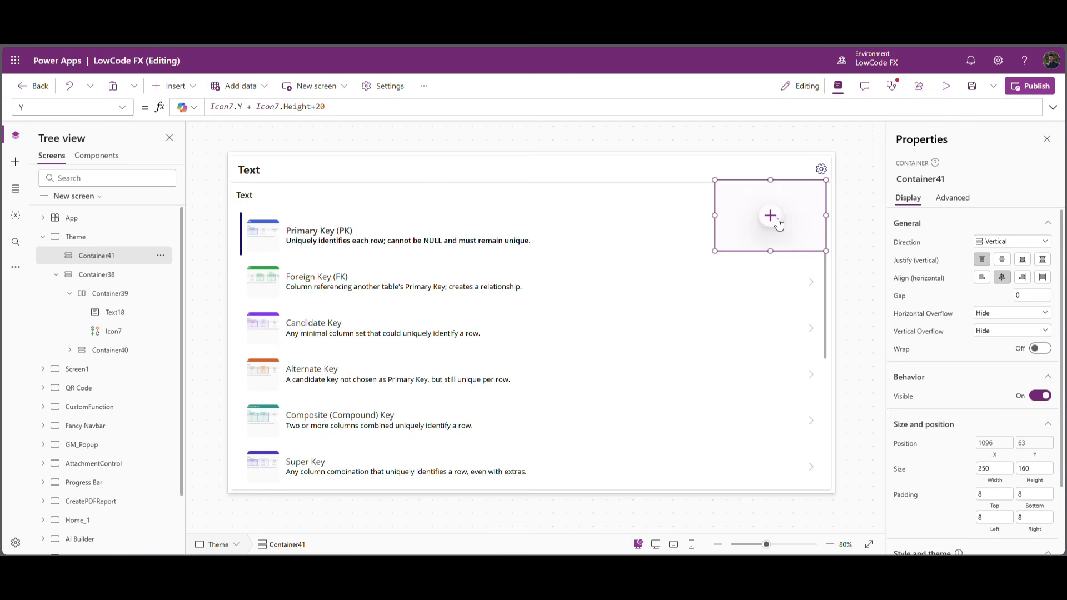
{"action": "left_click", "coordinate": [770, 216]}
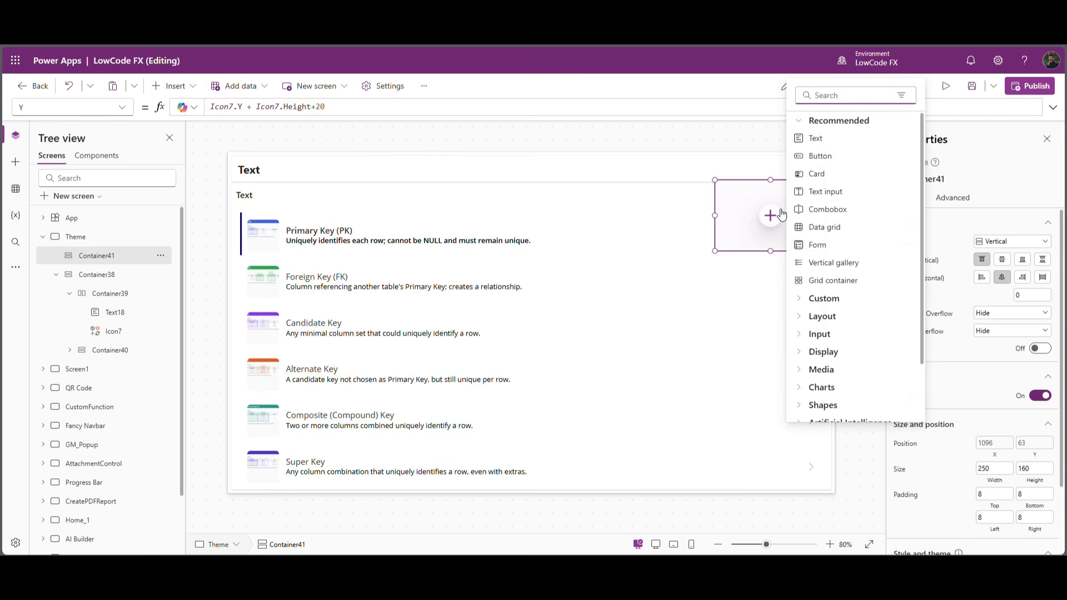
{"action": "type", "text": "vert"}
{"action": "left_click", "coordinate": [855, 144]}
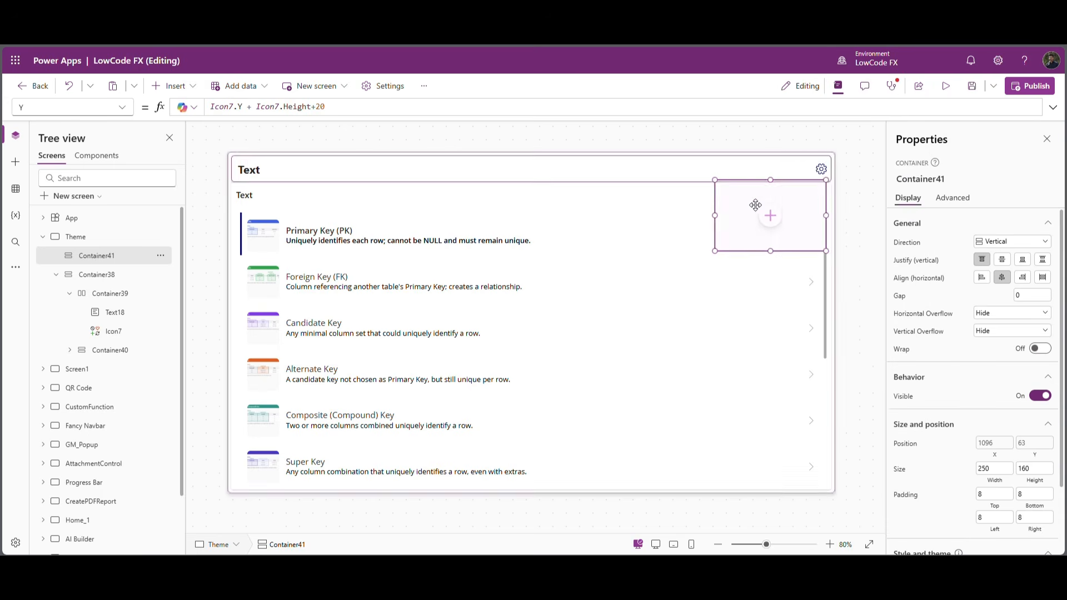
Insert a horizontal container inside the popup container below the settings icon.
{"action": "left_click", "coordinate": [102, 260]}
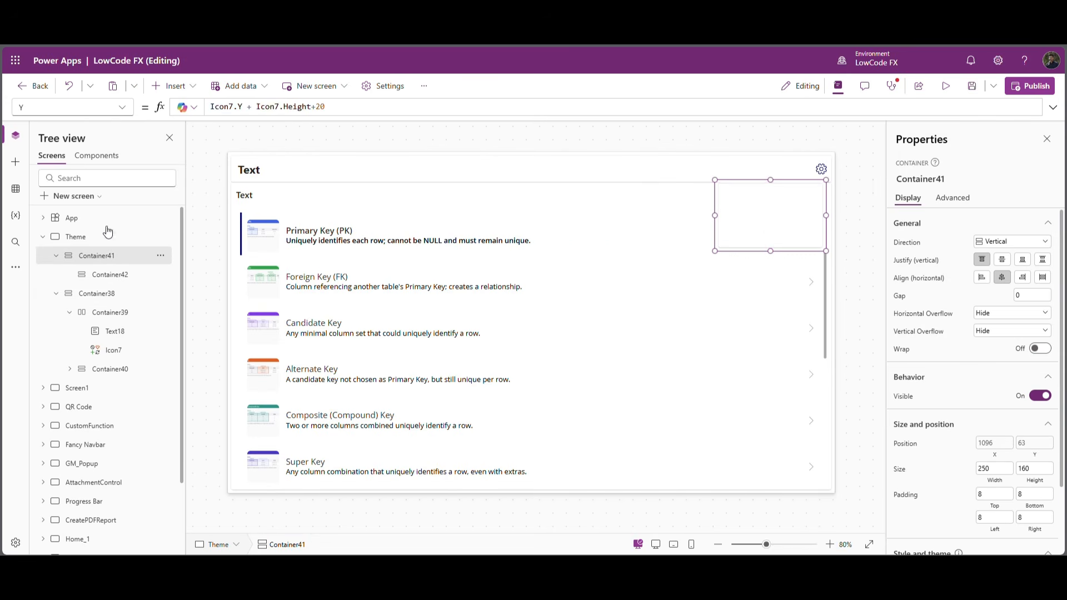
{"action": "left_click", "coordinate": [188, 93]}
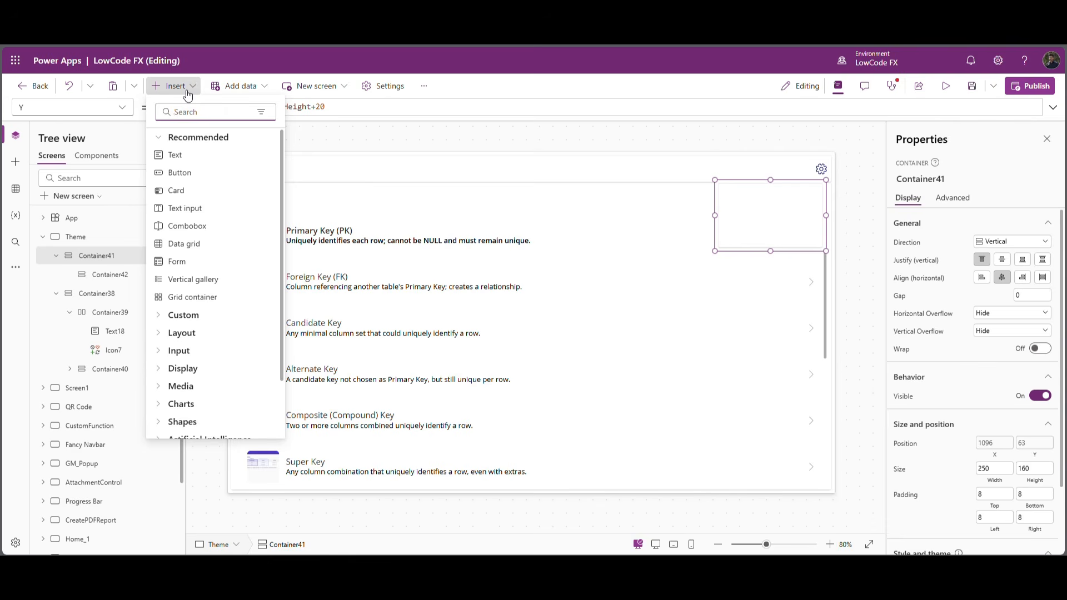
{"action": "type", "text": "ho"}
{"action": "left_click", "coordinate": [189, 155]}
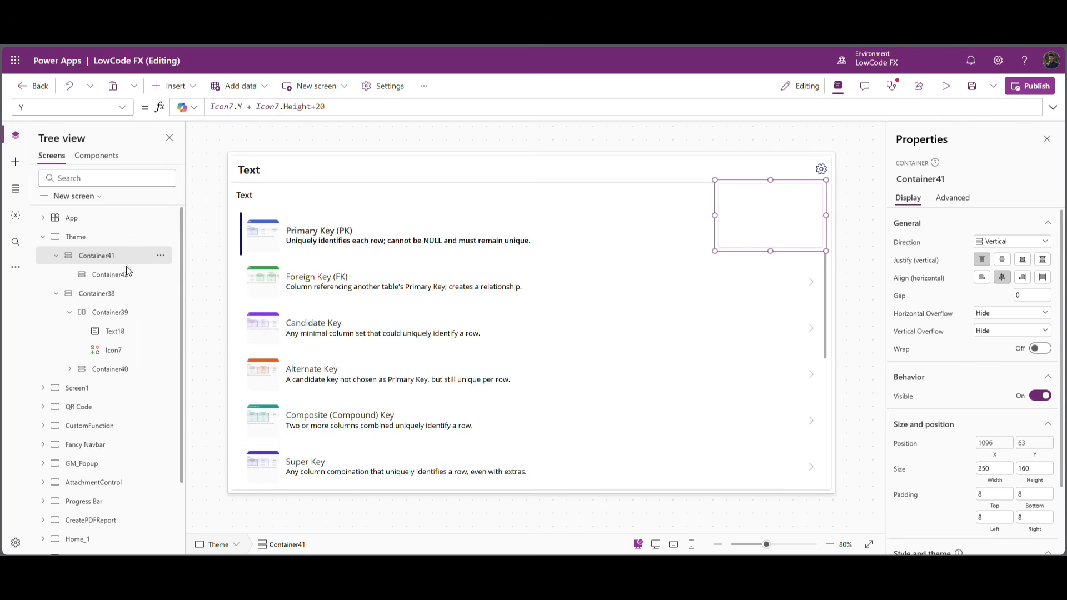
Add a button inside the new horizontal container and set its text to Set.
{"action": "left_click", "coordinate": [775, 232]}
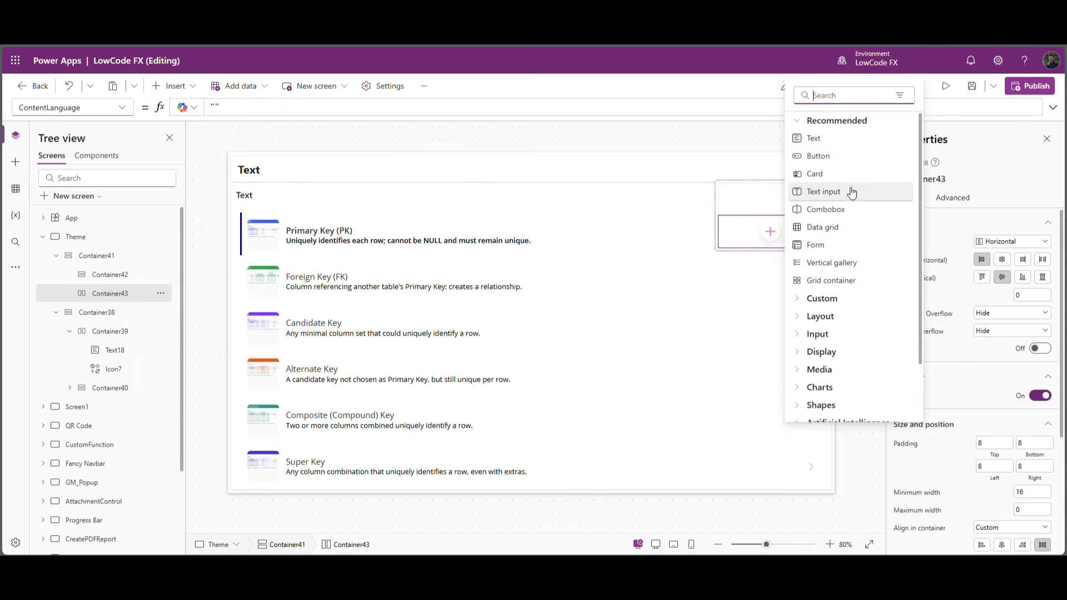
{"action": "left_click", "coordinate": [834, 160]}
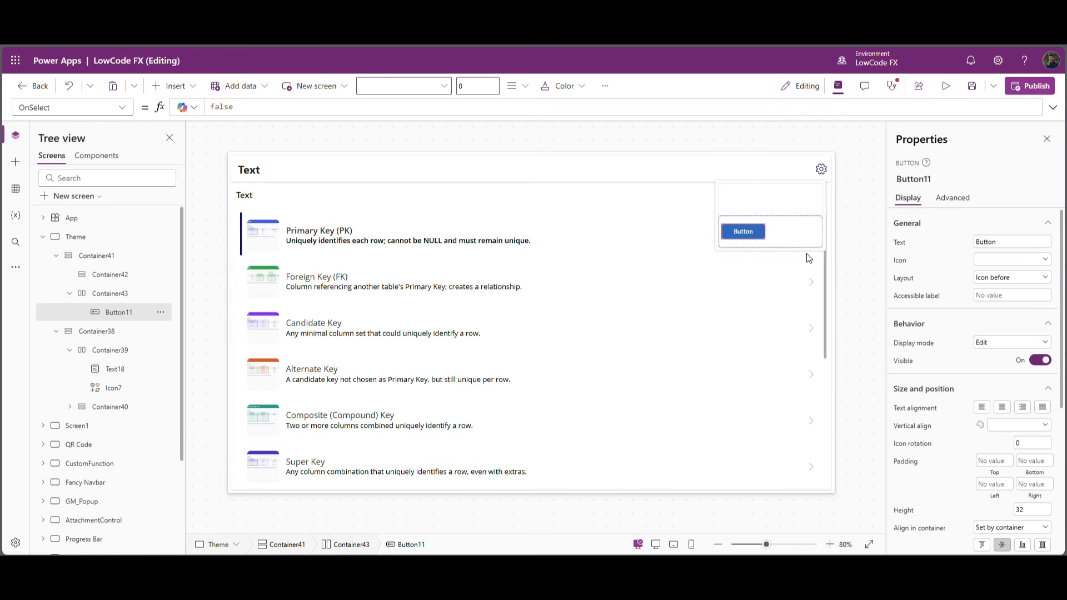
{"action": "left_click", "coordinate": [977, 241]}
{"action": "key", "text": "ctrl+a"}
{"action": "type", "text": "Se"}
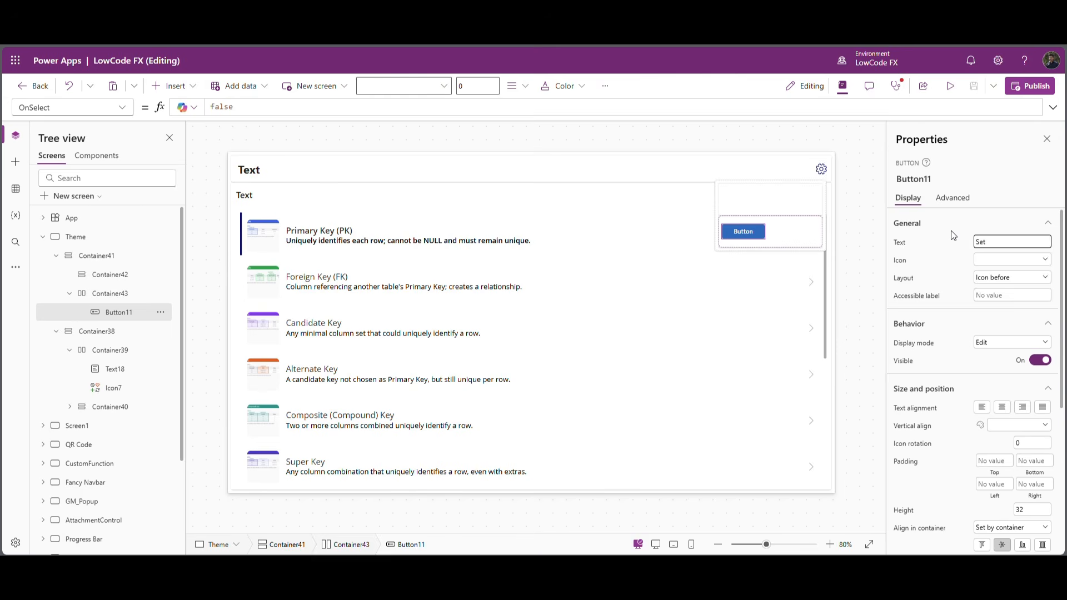
{"action": "left_click", "coordinate": [952, 231]}
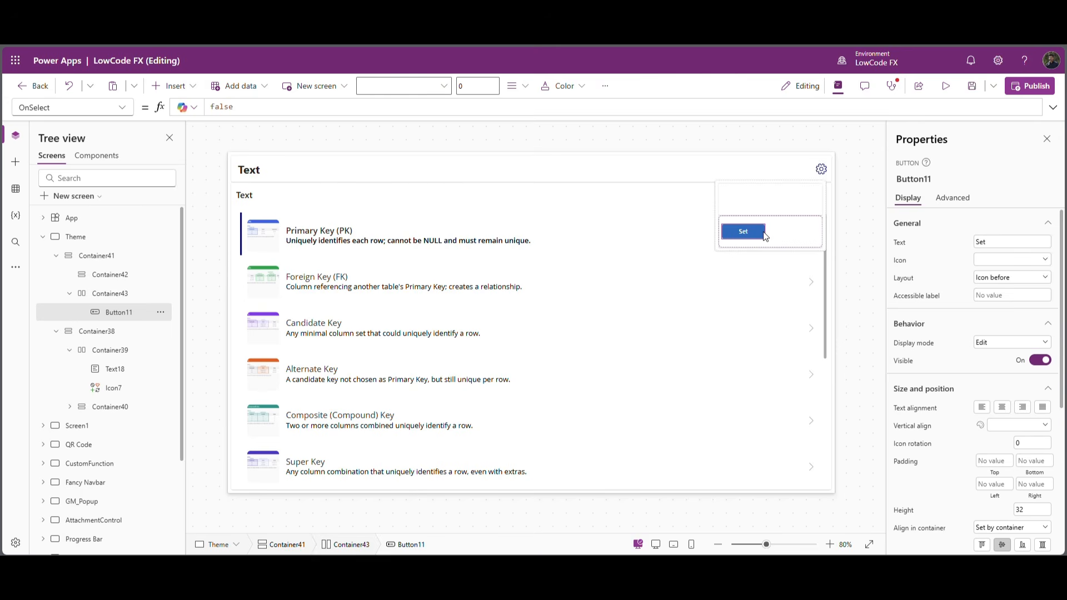
Duplicate the Set button, change the copy's text to Cancel and give it a white, bordered appearance.
{"action": "key", "text": "ctrl+c"}
{"action": "key", "text": "ctrl+v"}
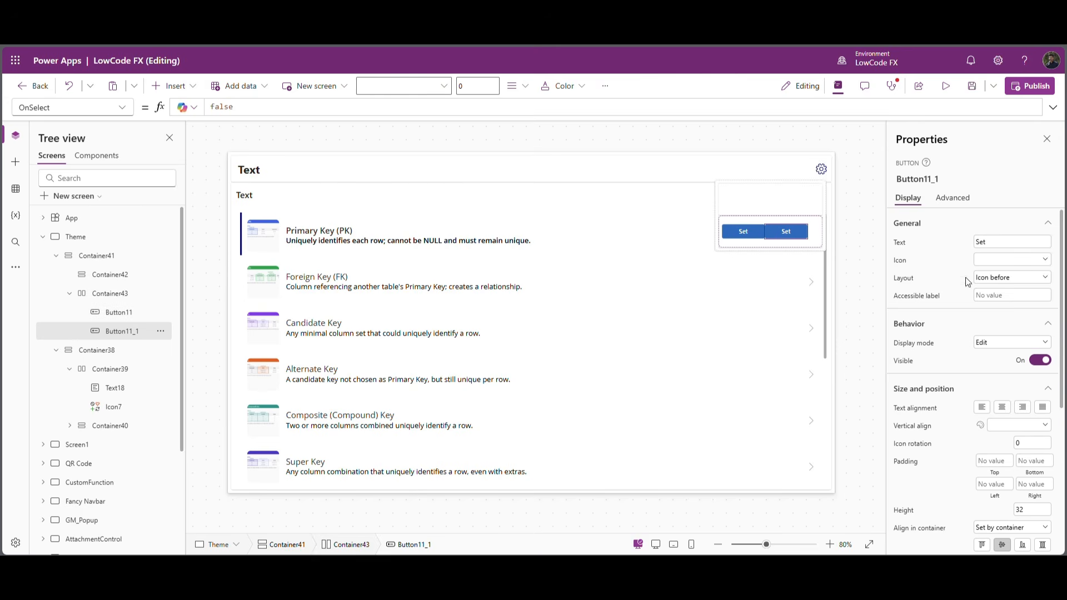
{"action": "left_click_drag", "start_coordinate": [995, 243], "coordinate": [962, 249]}
{"action": "scroll", "coordinate": [999, 339], "scroll_direction": "down", "scroll_amount": 2}
{"action": "left_click", "coordinate": [1012, 517]}
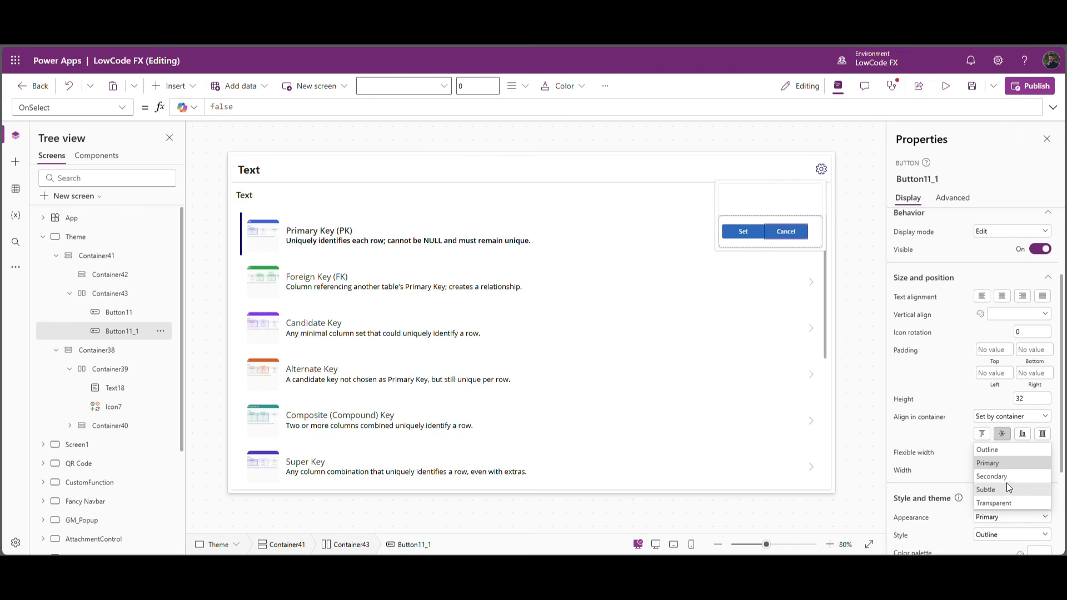
{"action": "left_click", "coordinate": [1007, 487]}
Center the buttons horizontally in their container and set the gap between them to 10.
{"action": "left_click", "coordinate": [776, 248]}
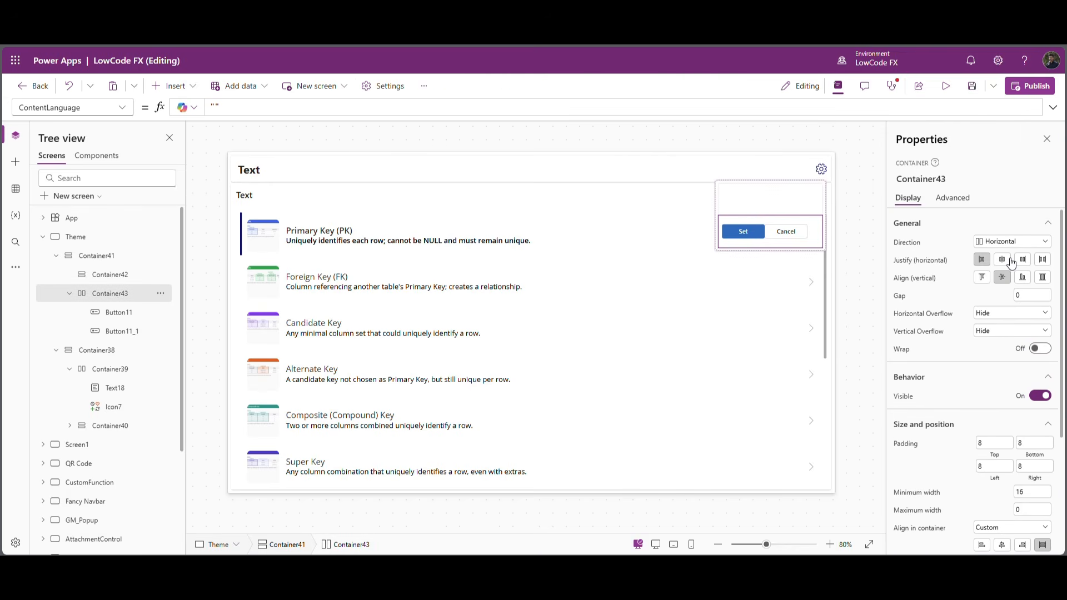
{"action": "left_click", "coordinate": [1010, 262]}
{"action": "left_click", "coordinate": [1040, 295]}
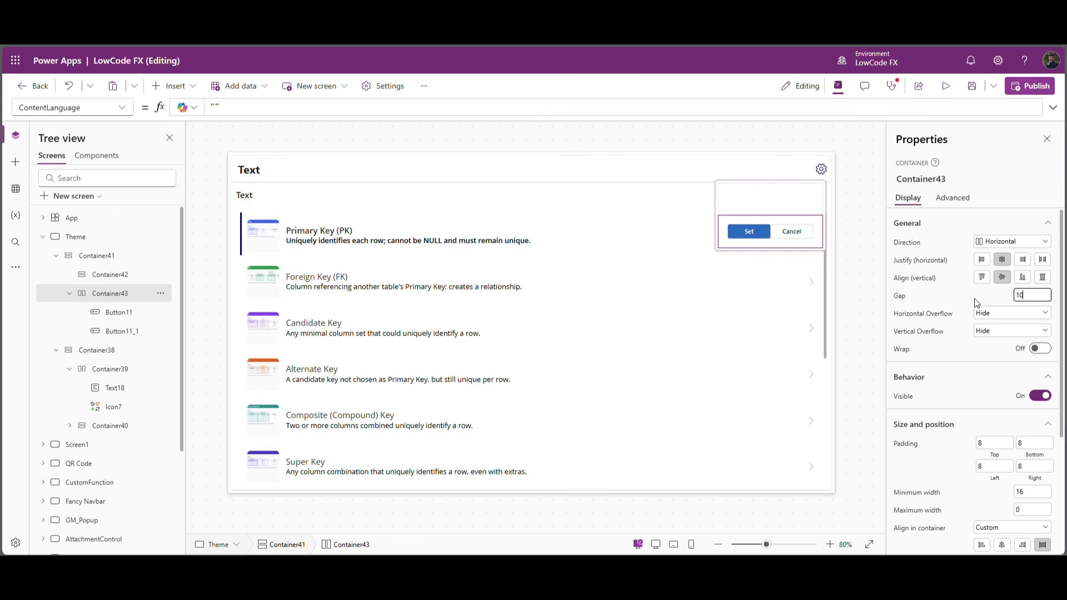
{"action": "type", "text": "10"}
{"action": "left_click", "coordinate": [970, 301]}
{"action": "left_click", "coordinate": [872, 242]}
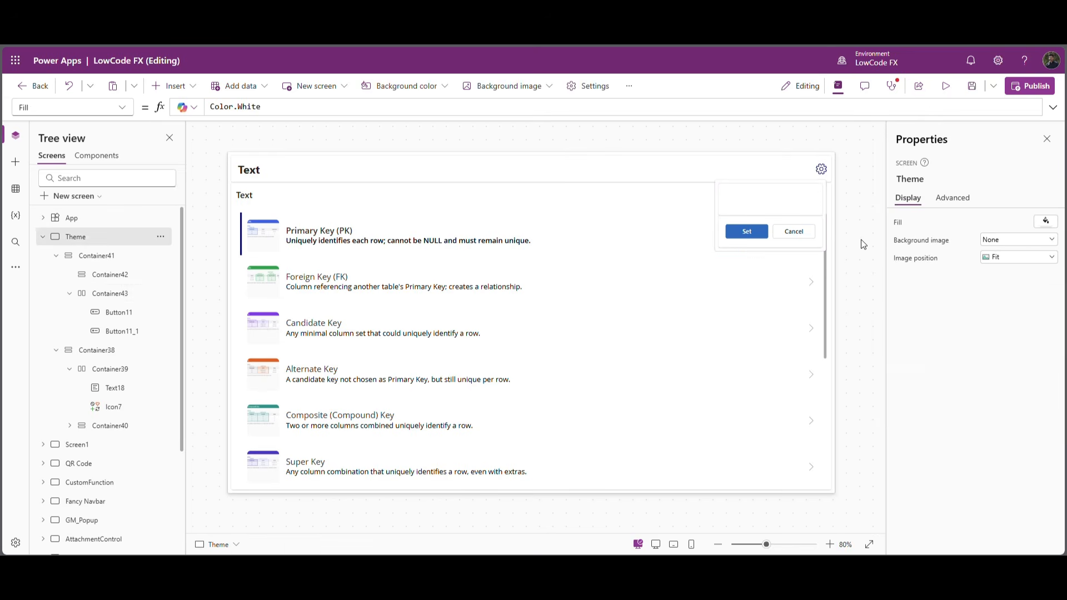
Insert a combobox in the vertical container above the buttons and set its Width property to Parent.Width-10.
{"action": "left_click", "coordinate": [764, 200]}
{"action": "left_click", "coordinate": [773, 199]}
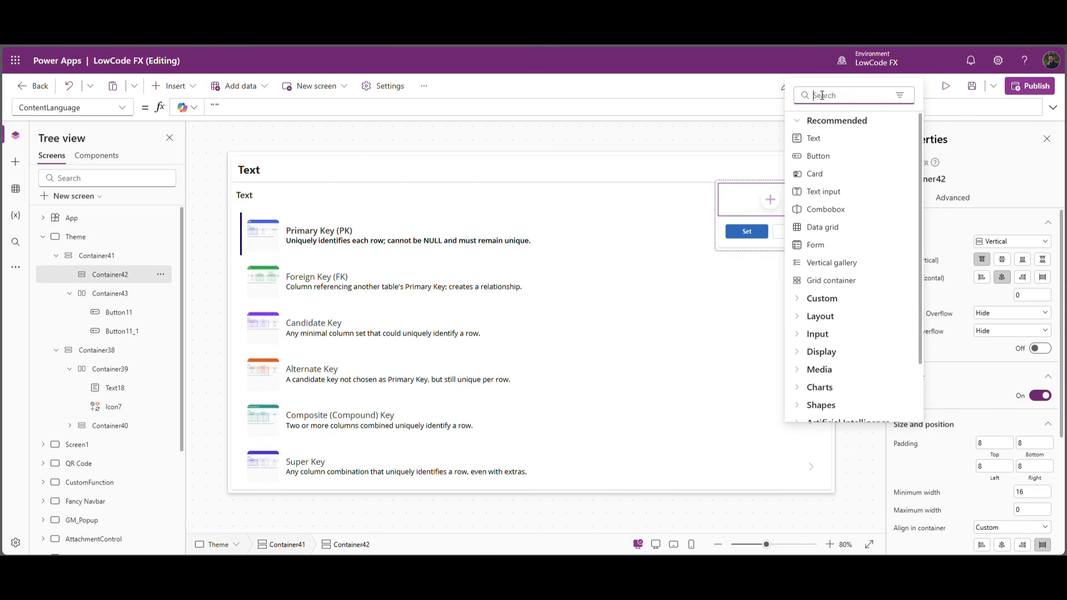
{"action": "left_click", "coordinate": [834, 209]}
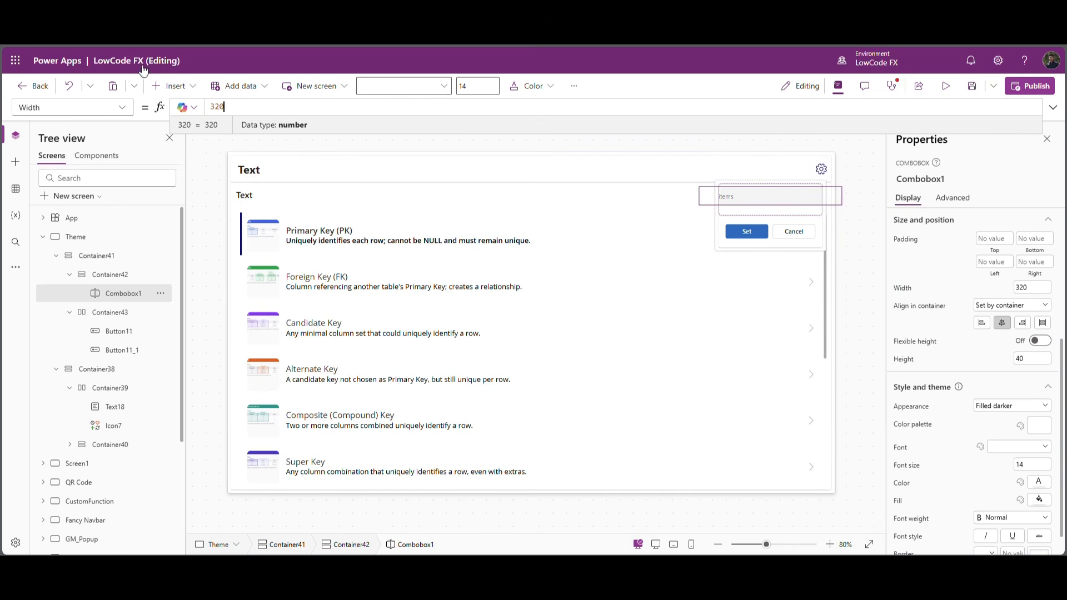
{"action": "left_click_drag", "start_coordinate": [239, 115], "coordinate": [201, 107]}
{"action": "type", "text": "Parent.Width-10"}
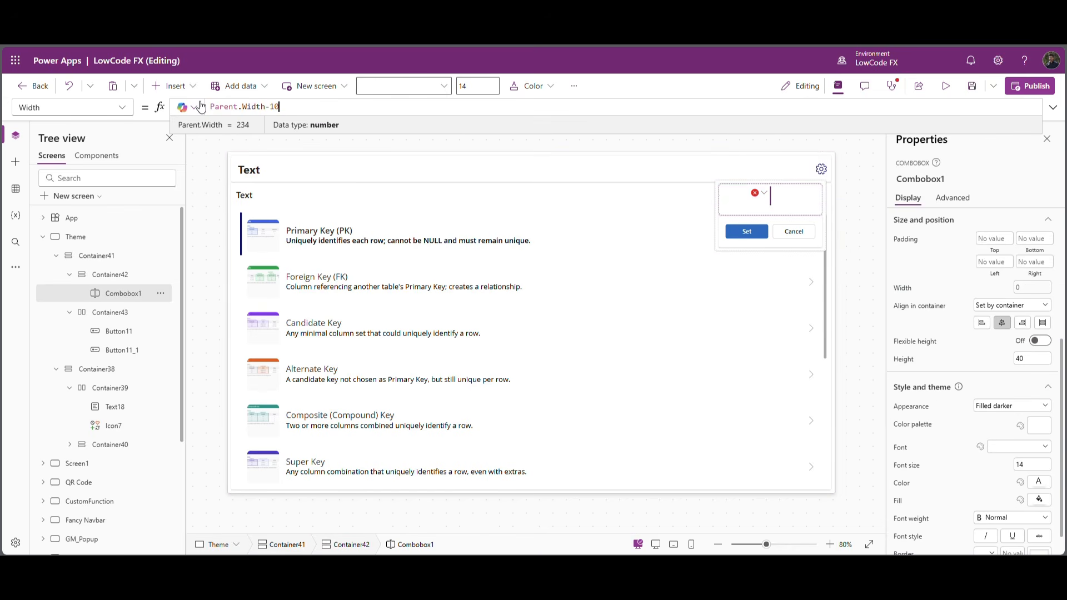
Center the combobox vertically within its container.
{"action": "left_click", "coordinate": [813, 213]}
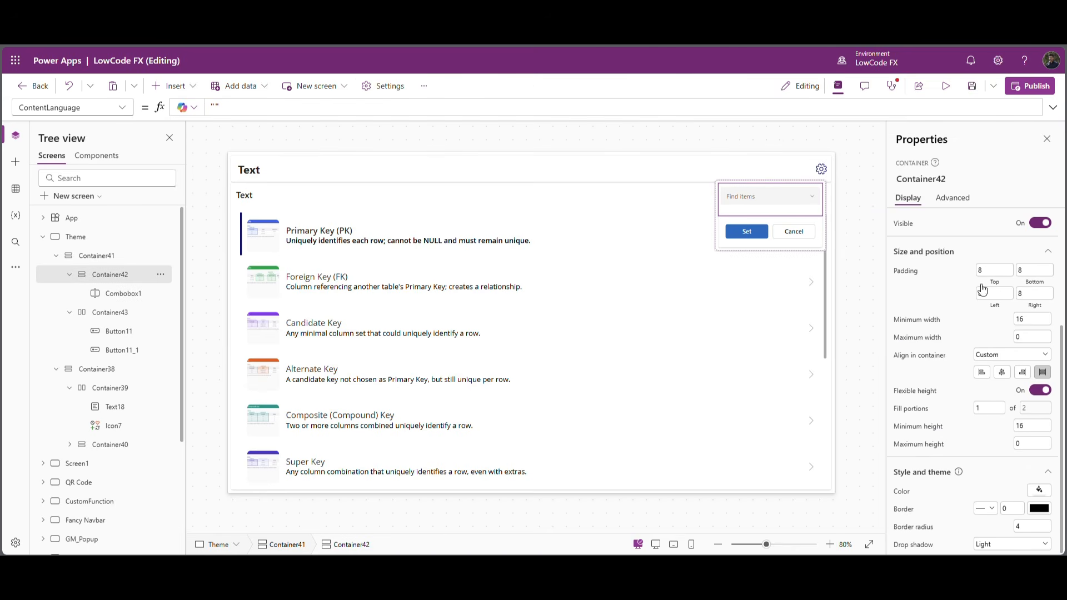
{"action": "scroll", "coordinate": [995, 310], "scroll_direction": "up", "scroll_amount": 5}
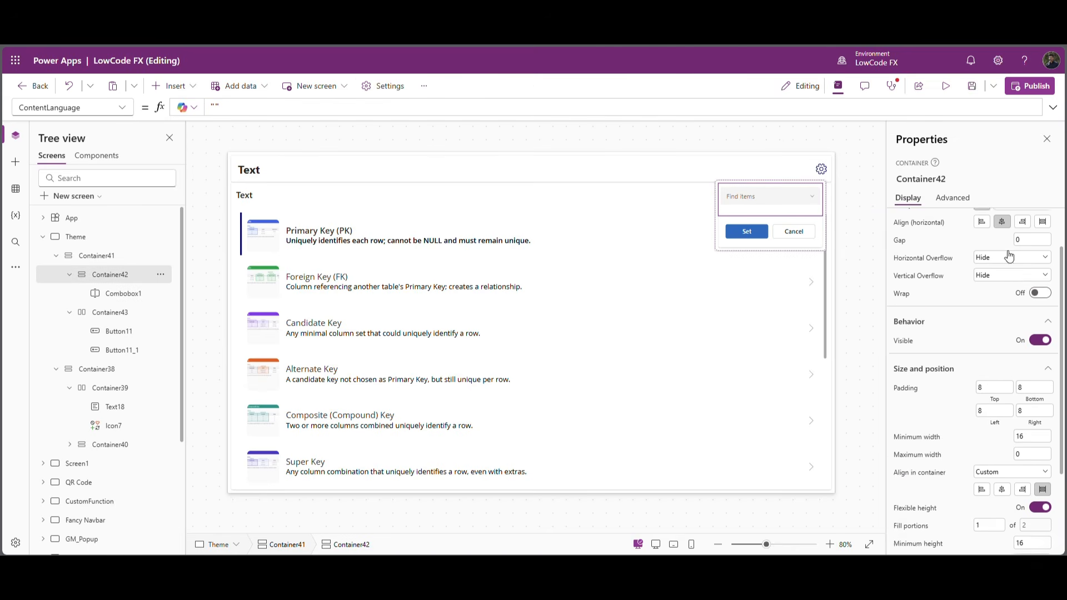
{"action": "left_click", "coordinate": [1002, 261]}
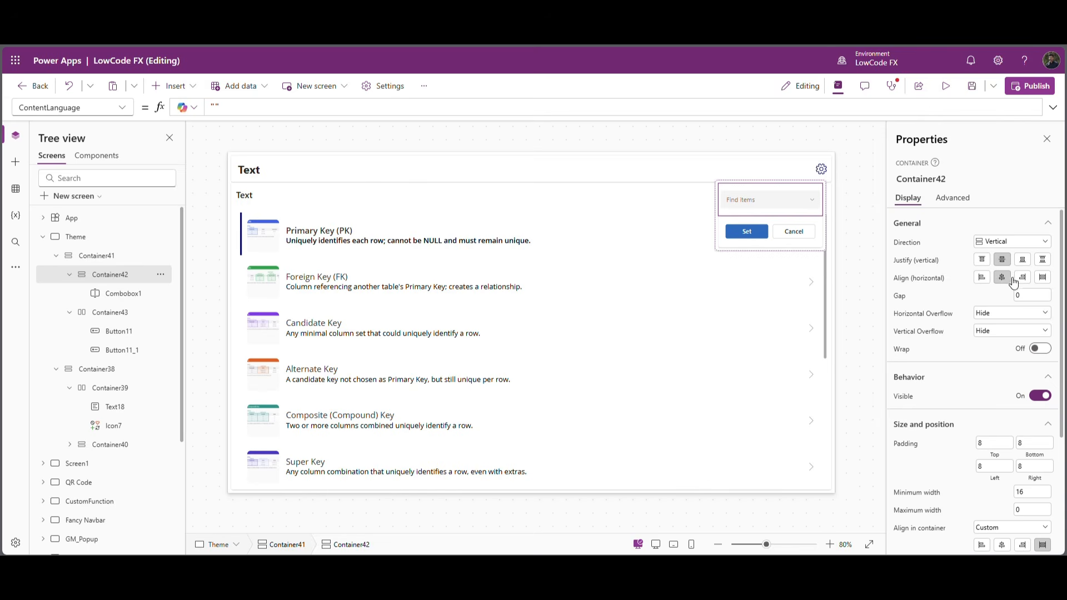
Set the drop shadow of both the combobox container and the button container to None.
{"action": "left_click", "coordinate": [97, 313], "text": "ctrl"}
{"action": "left_click_drag", "start_coordinate": [1063, 358], "coordinate": [1062, 494]}
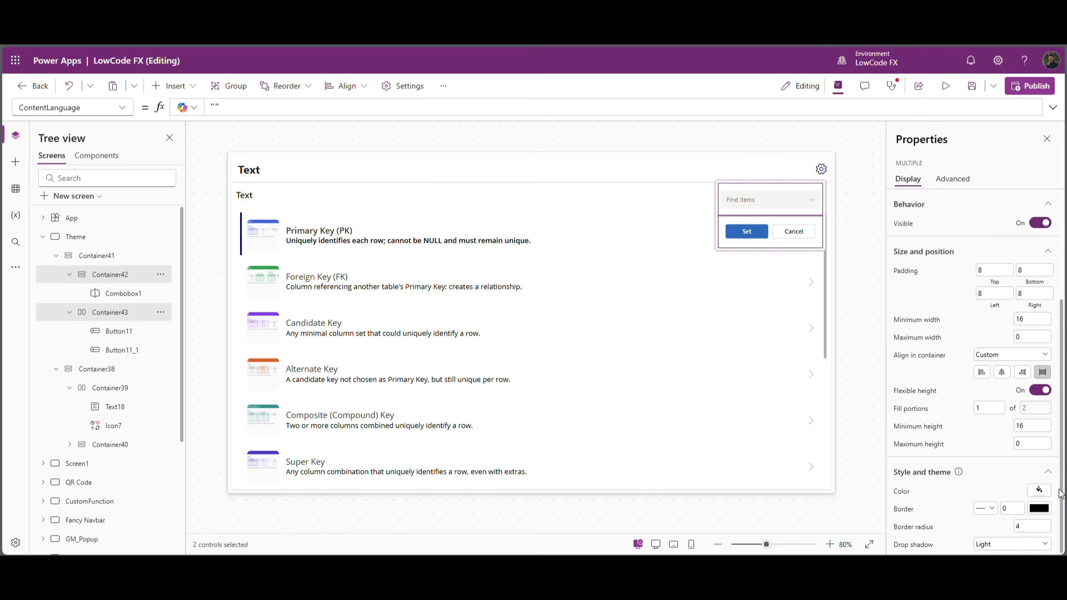
{"action": "left_click", "coordinate": [1002, 544]}
{"action": "left_click", "coordinate": [992, 455]}
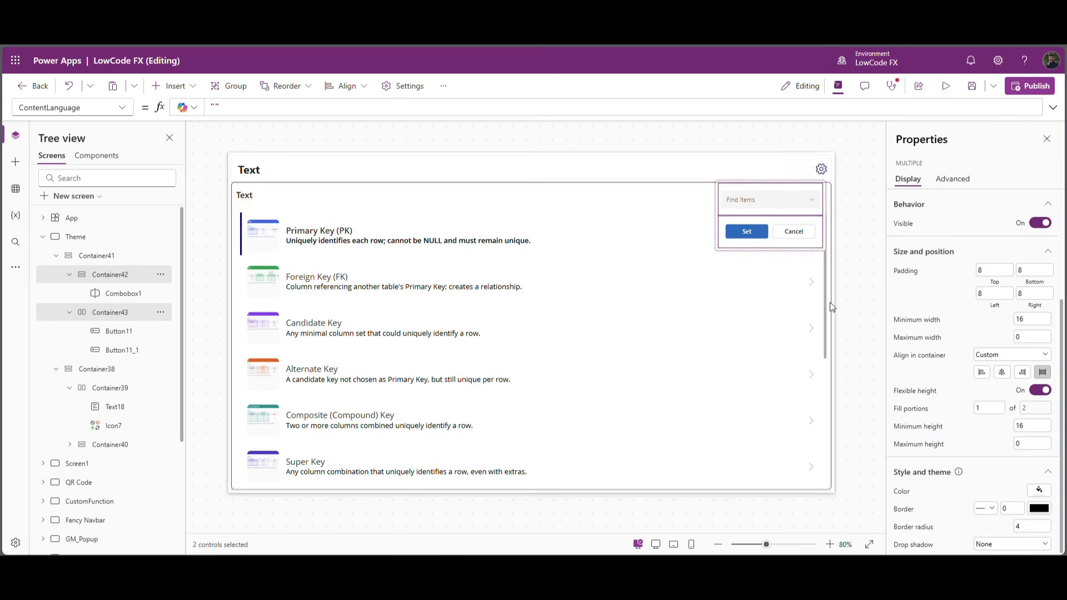
{"action": "left_click", "coordinate": [860, 263]}
Justify the combobox to the bottom of its vertical container.
{"action": "left_click", "coordinate": [739, 204]}
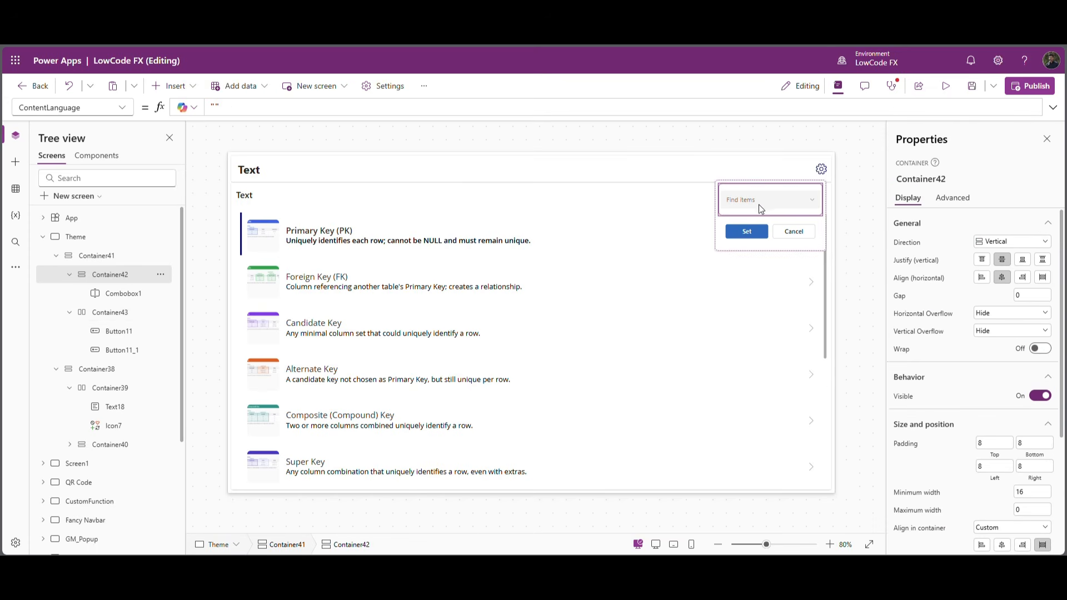
{"action": "left_click", "coordinate": [1024, 262]}
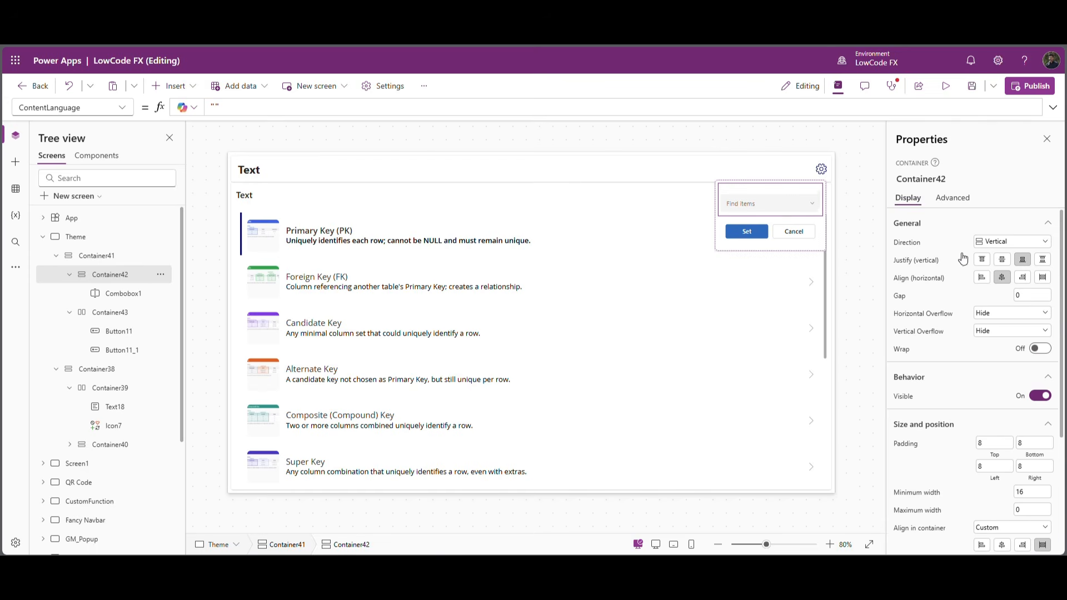
{"action": "left_click", "coordinate": [861, 213]}
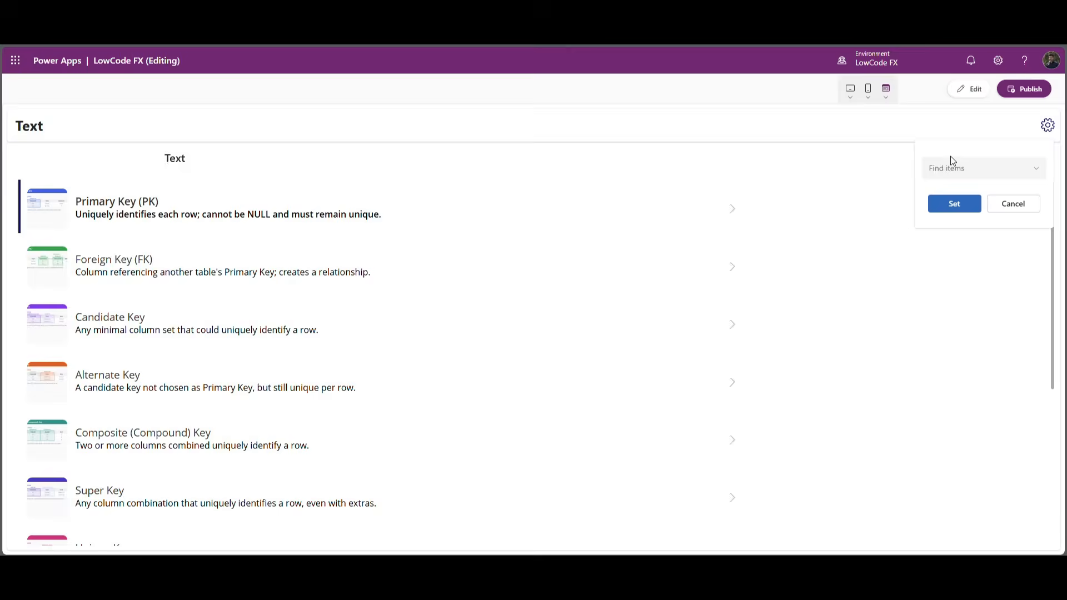
Preview the app, try out the popup's combobox and return to editing.
{"action": "left_click", "coordinate": [946, 85]}
{"action": "left_click", "coordinate": [1012, 174]}
{"action": "left_click", "coordinate": [1042, 171]}
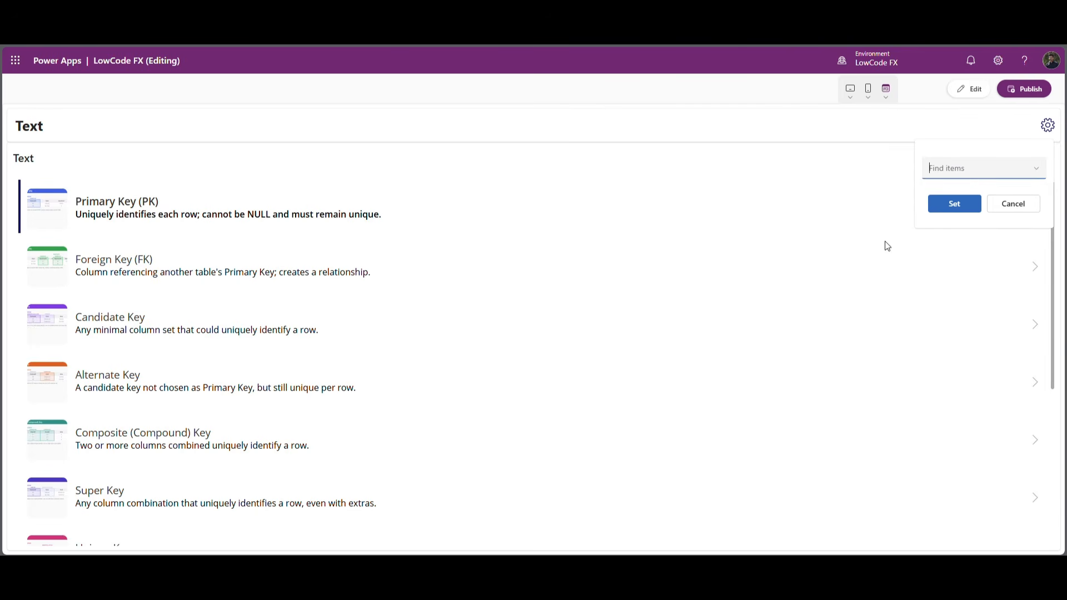
{"action": "key", "text": "Escape"}
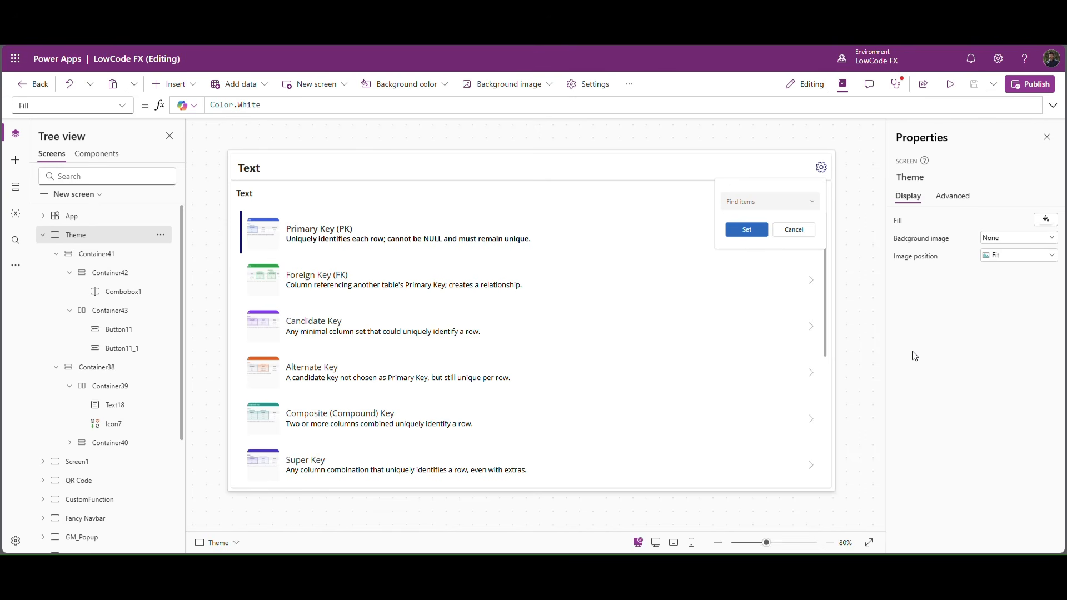
Collapse the Theme screen's two top-level containers in the control hierarchy and select the popup container.
{"action": "left_click", "coordinate": [769, 192]}
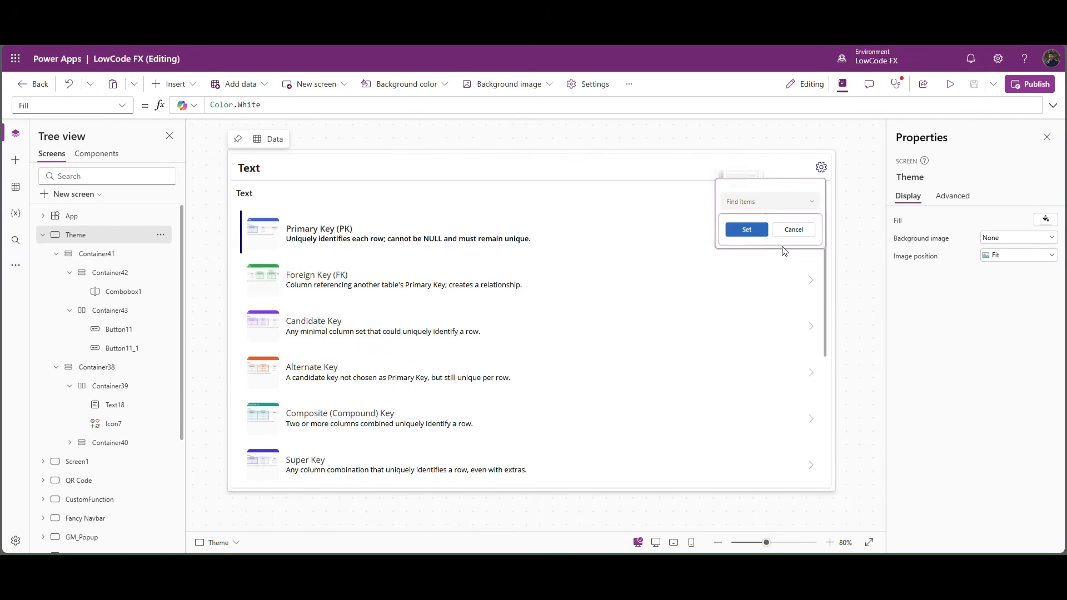
{"action": "left_click", "coordinate": [56, 253]}
{"action": "left_click", "coordinate": [57, 273]}
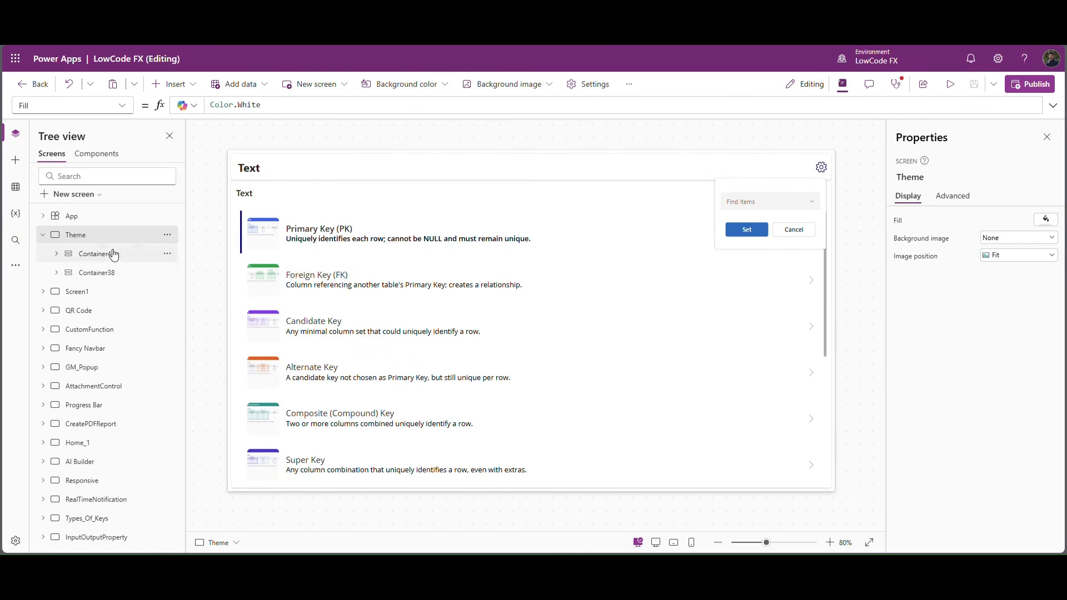
{"action": "left_click", "coordinate": [95, 257]}
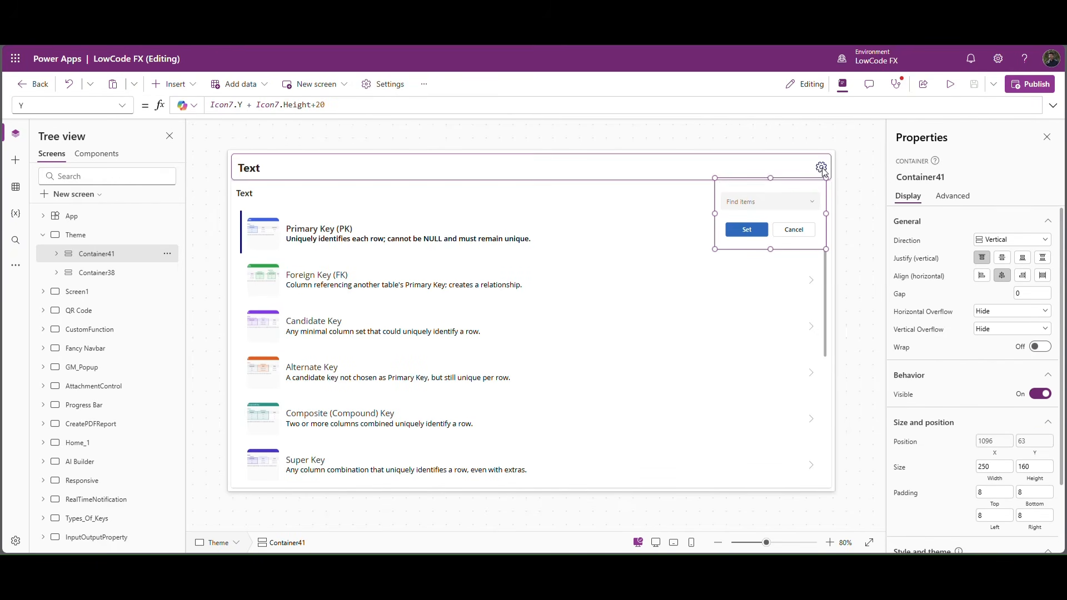
Set the settings icon's OnSelect formula to Set(VarThemePopup,true) and copy the formula.
{"action": "left_click", "coordinate": [57, 273]}
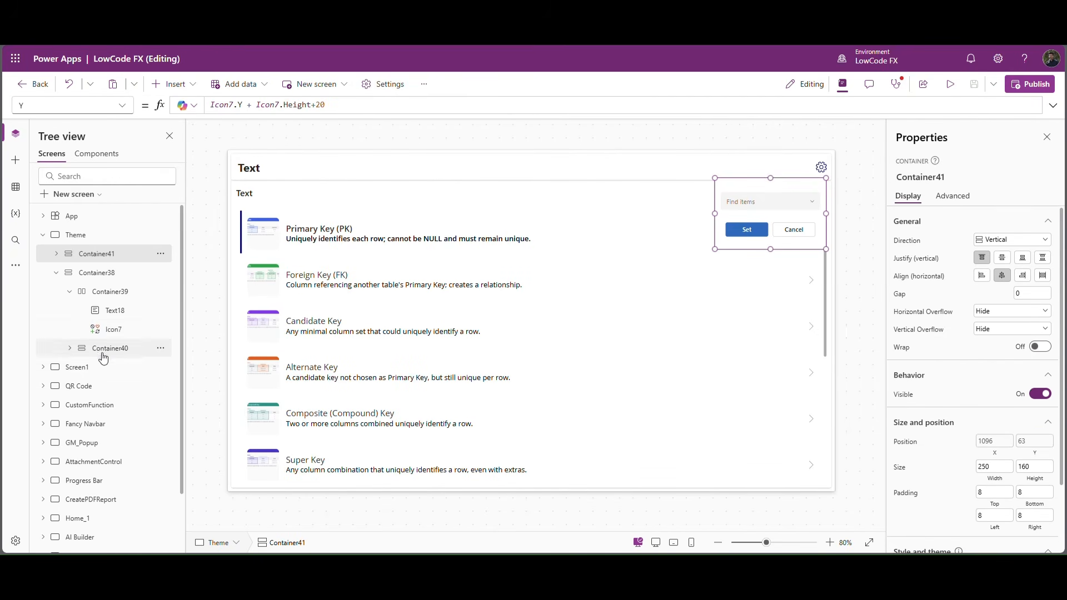
{"action": "left_click", "coordinate": [117, 330]}
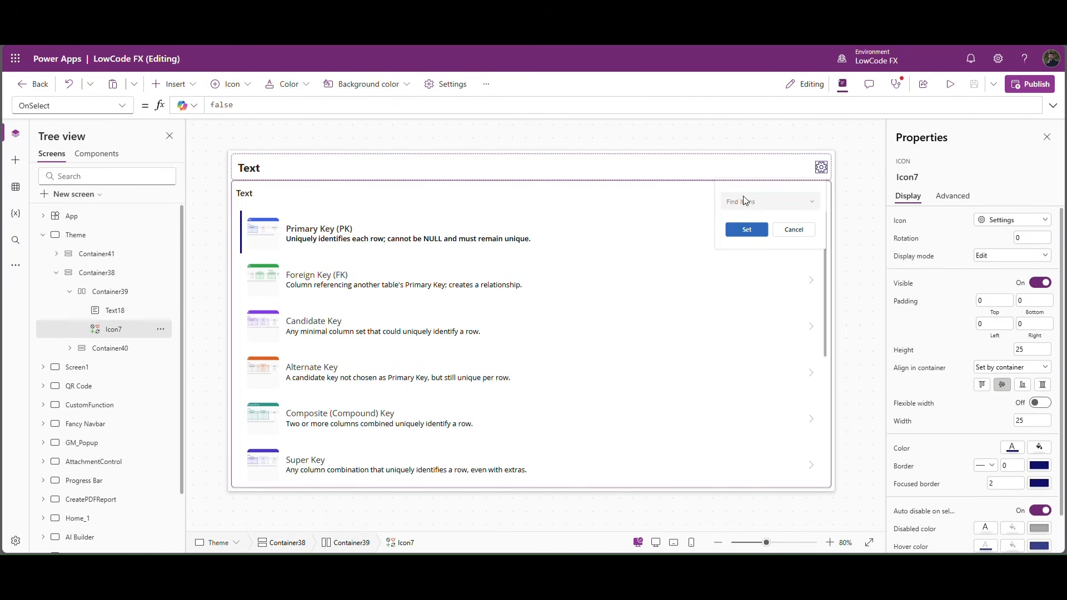
{"action": "double_click", "coordinate": [229, 106]}
{"action": "type", "text": "Set("}
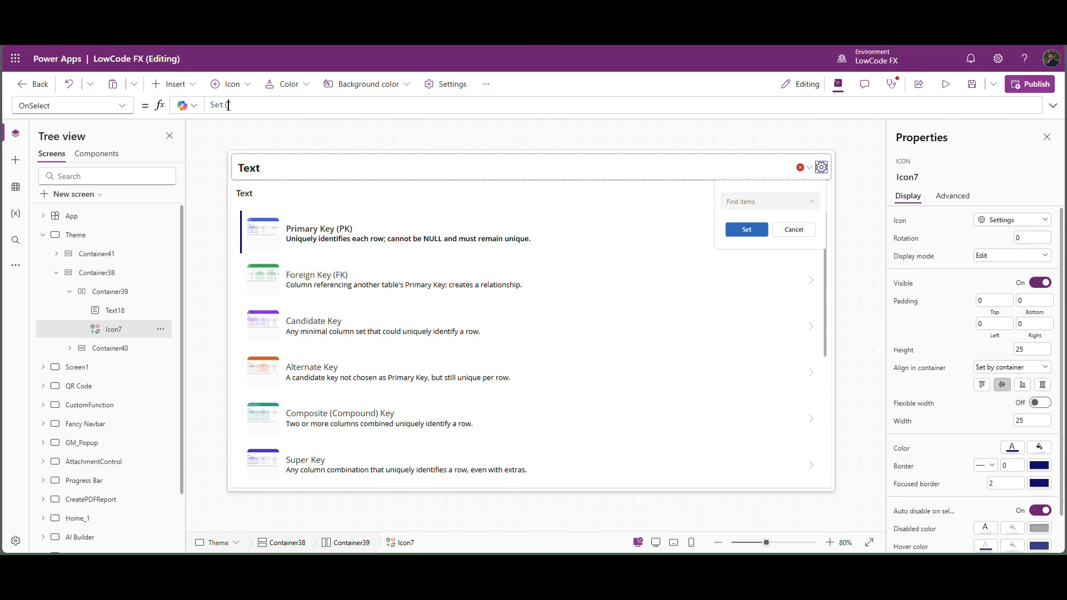
{"action": "type", "text": "VarT"}
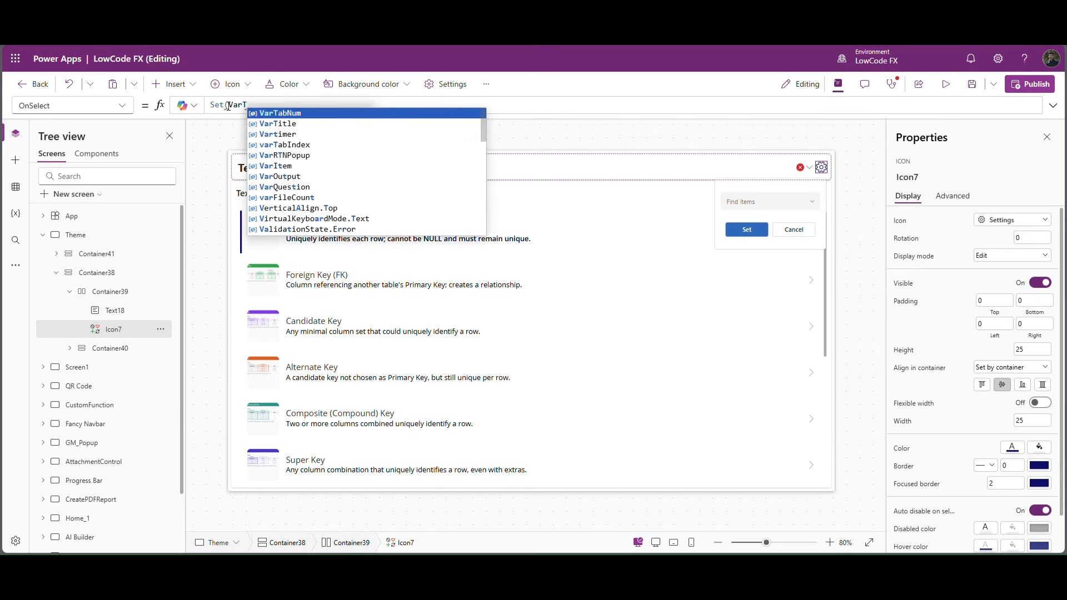
{"action": "type", "text": "hemePopup"}
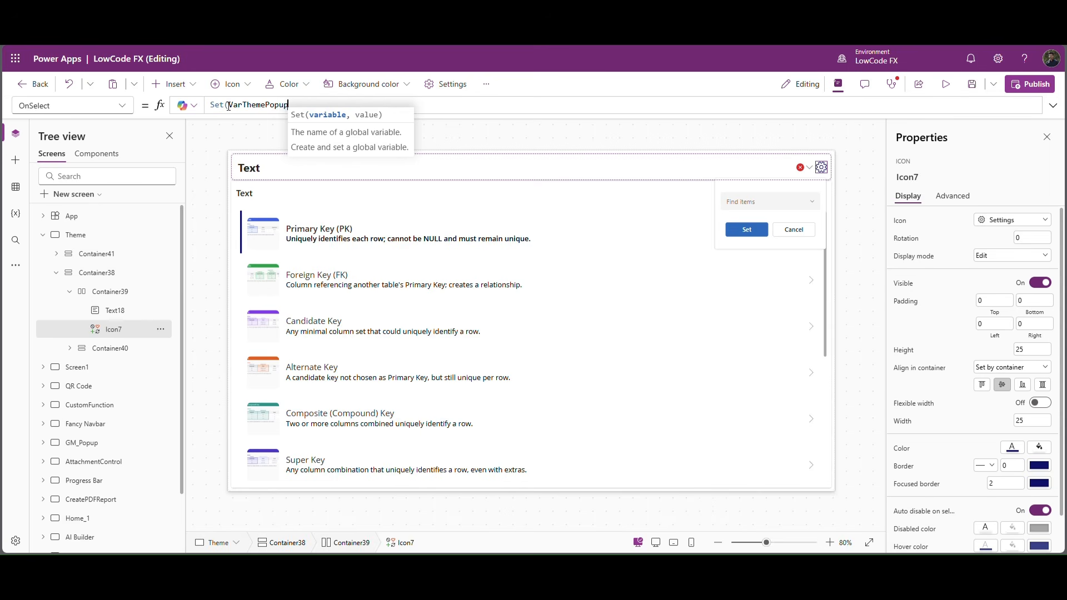
{"action": "type", "text": ",true)"}
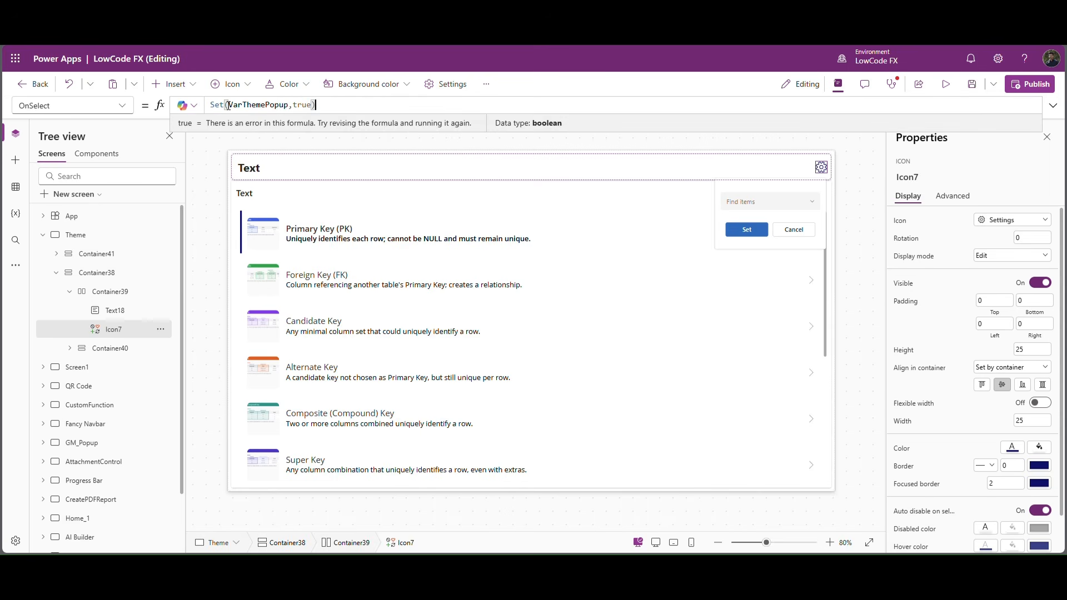
{"action": "left_click_drag", "start_coordinate": [349, 107], "coordinate": [199, 108]}
{"action": "key", "text": "ctrl+c"}
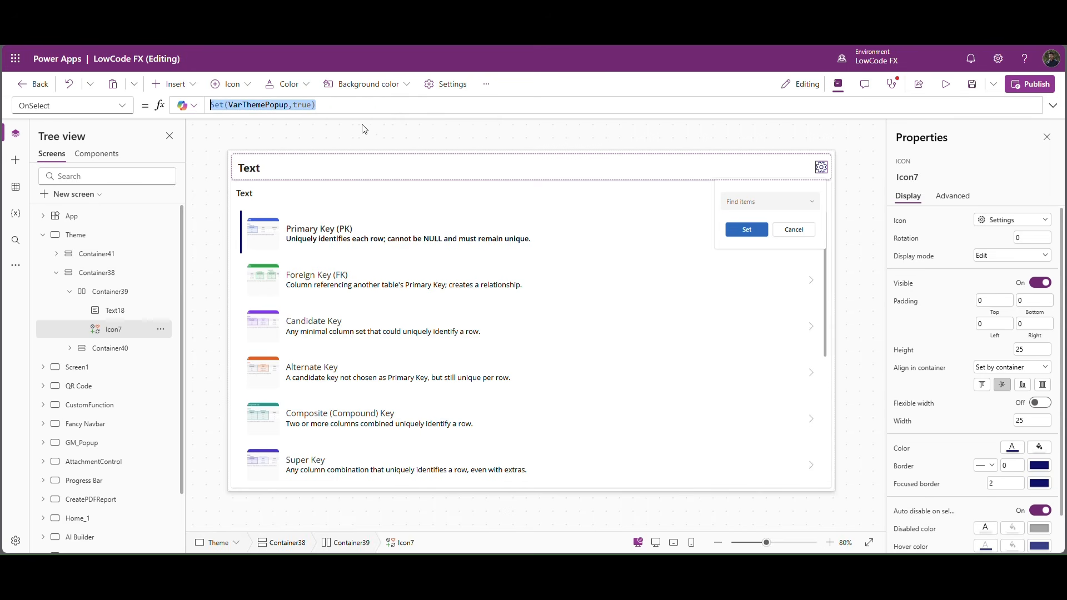
Set the popup Cancel button's OnSelect formula to Set(VarThemePopup,false), reusing the copied formula.
{"action": "left_click", "coordinate": [801, 236]}
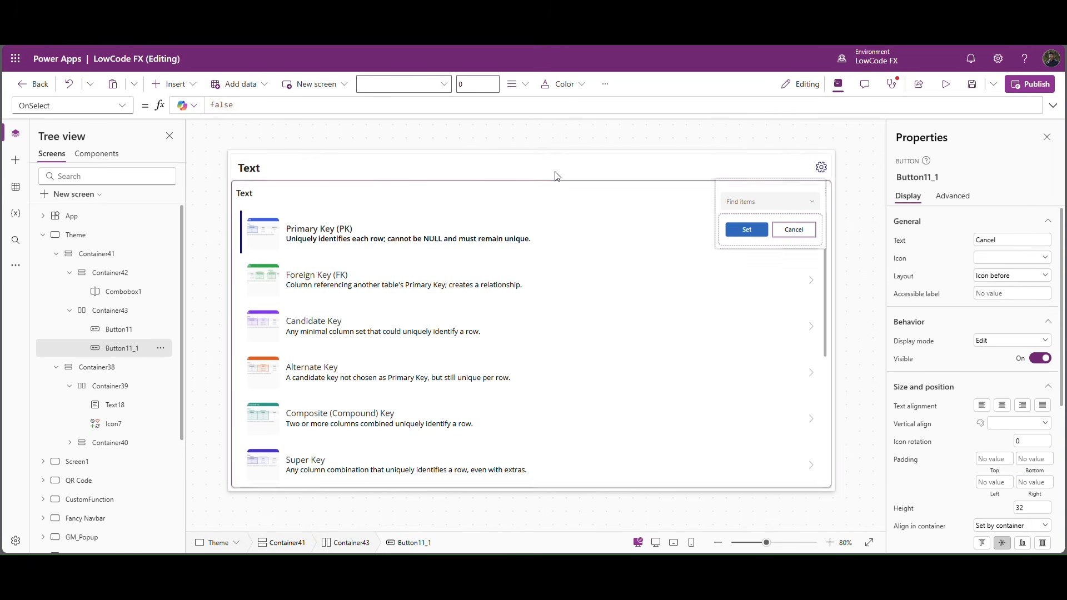
{"action": "left_click", "coordinate": [263, 114]}
{"action": "key", "text": "ctrl+a"}
{"action": "key", "text": "ctrl+v"}
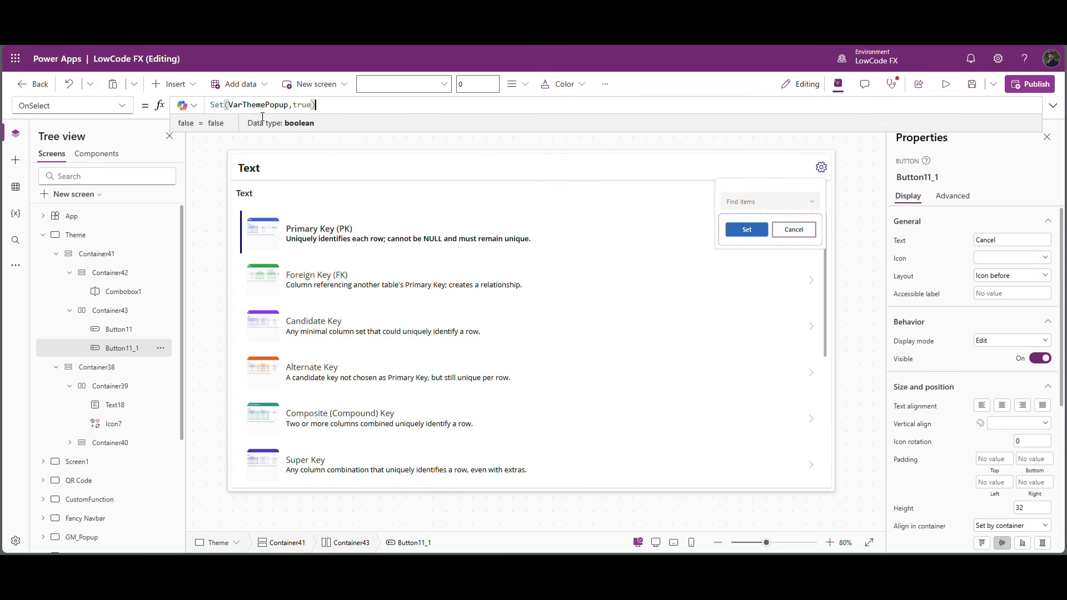
{"action": "double_click", "coordinate": [302, 105]}
{"action": "type", "text": "false"}
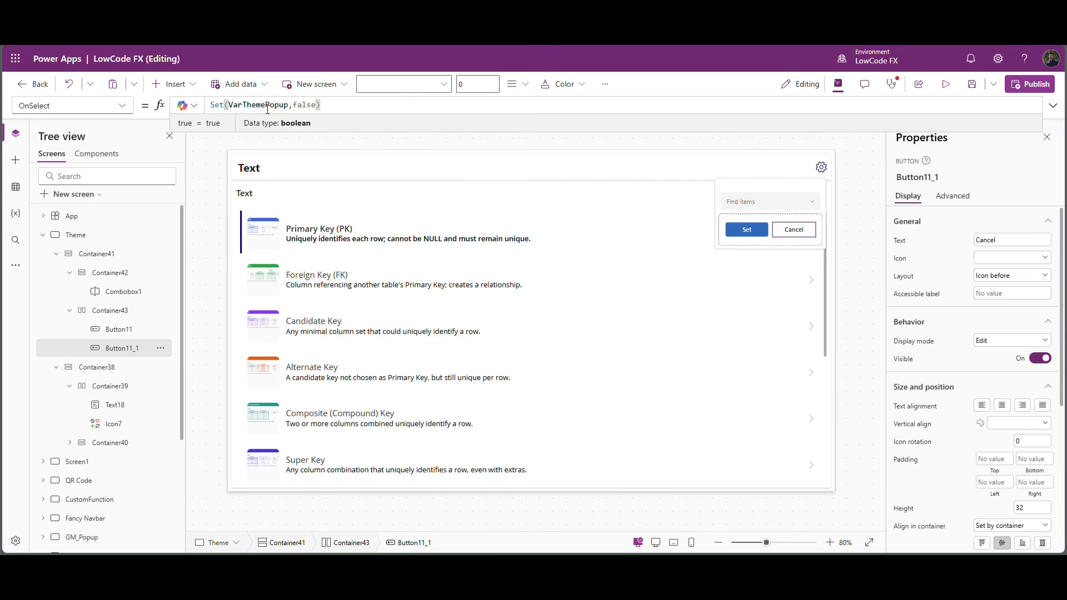
Copy the variable name from the Cancel button's formula and set the popup container's Visible property to VarThemePopup.
{"action": "double_click", "coordinate": [268, 107]}
{"action": "key", "text": "ctrl+c"}
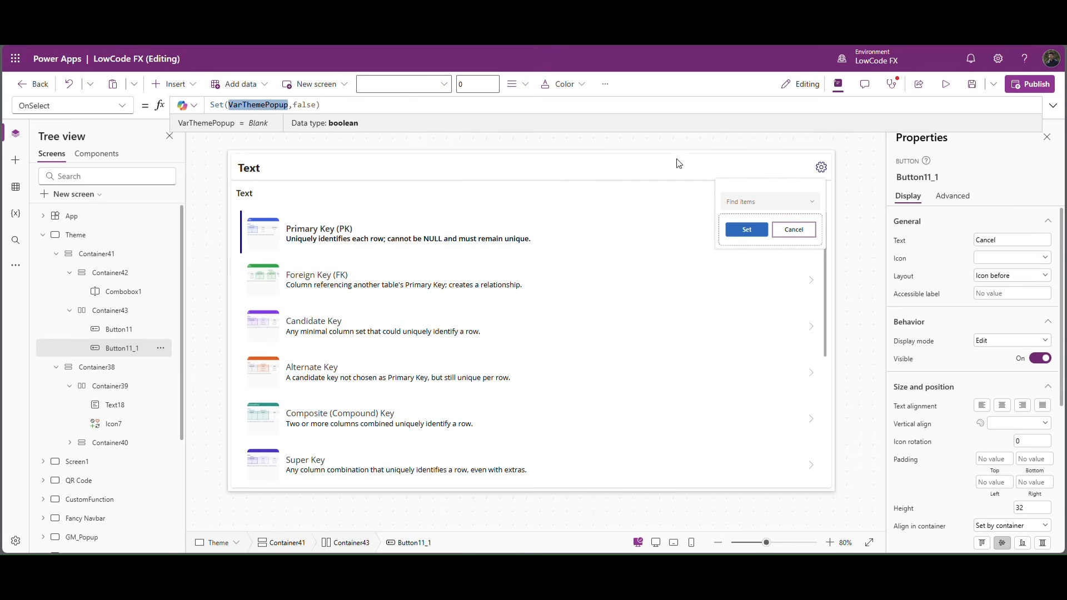
{"action": "left_click", "coordinate": [56, 254]}
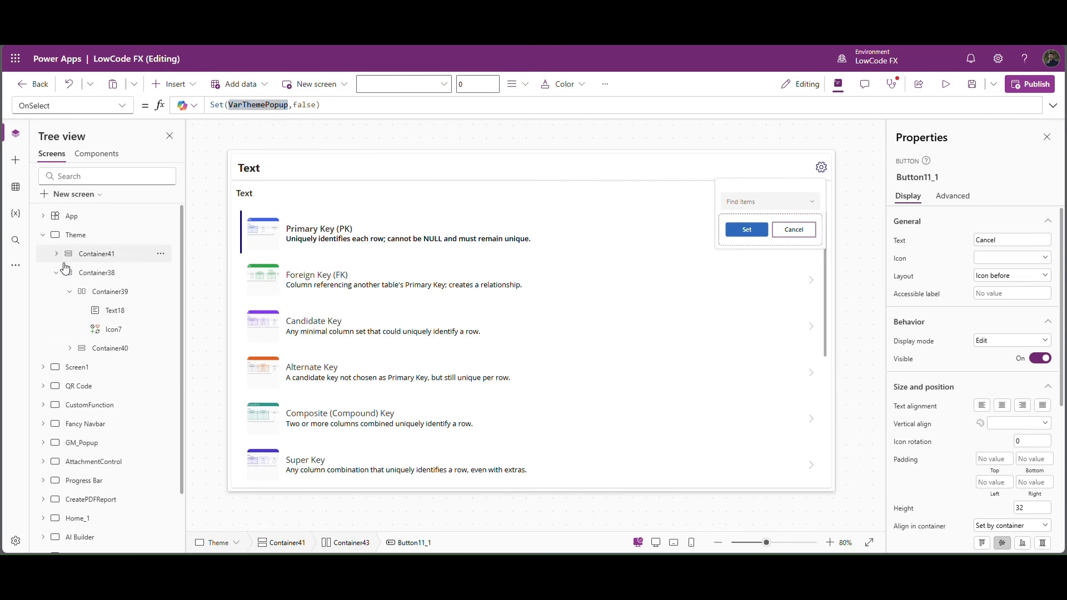
{"action": "left_click", "coordinate": [120, 256]}
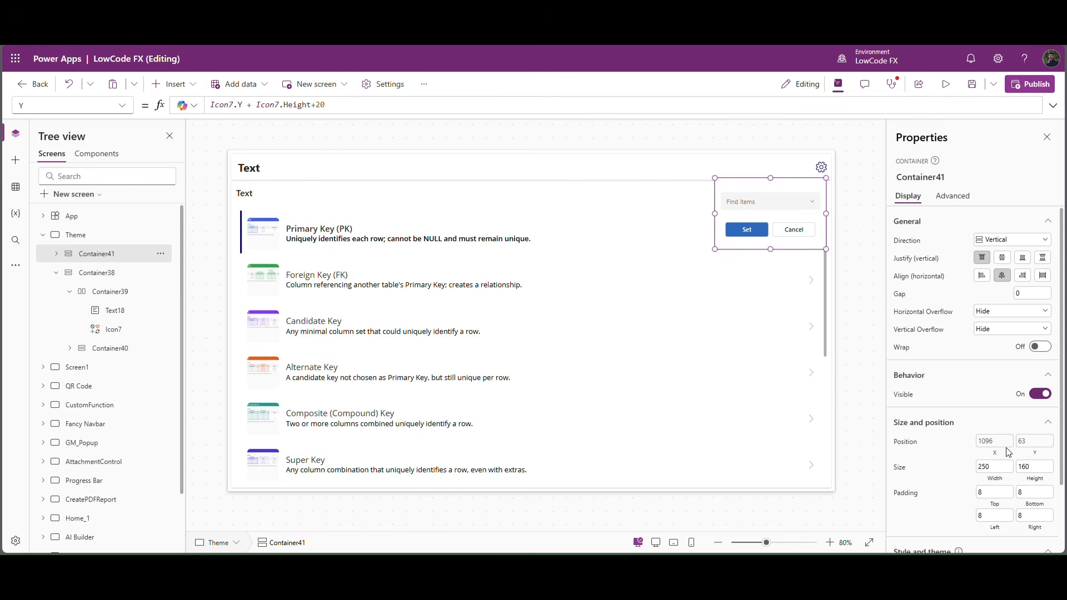
{"action": "left_click", "coordinate": [912, 399]}
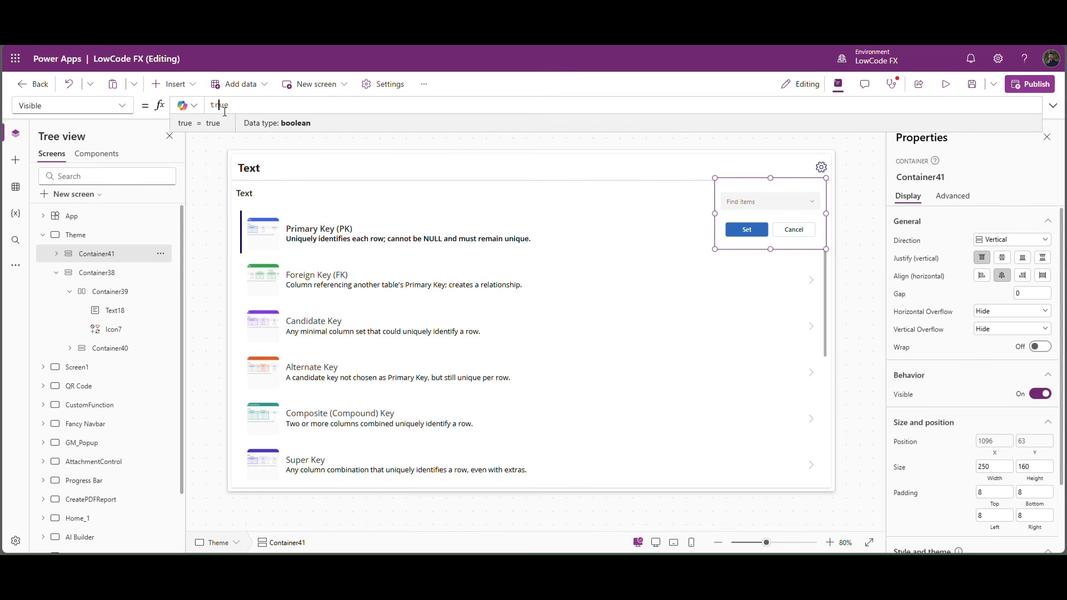
{"action": "key", "text": "ctrl+a"}
{"action": "key", "text": "ctrl+v"}
{"action": "left_click", "coordinate": [860, 161]}
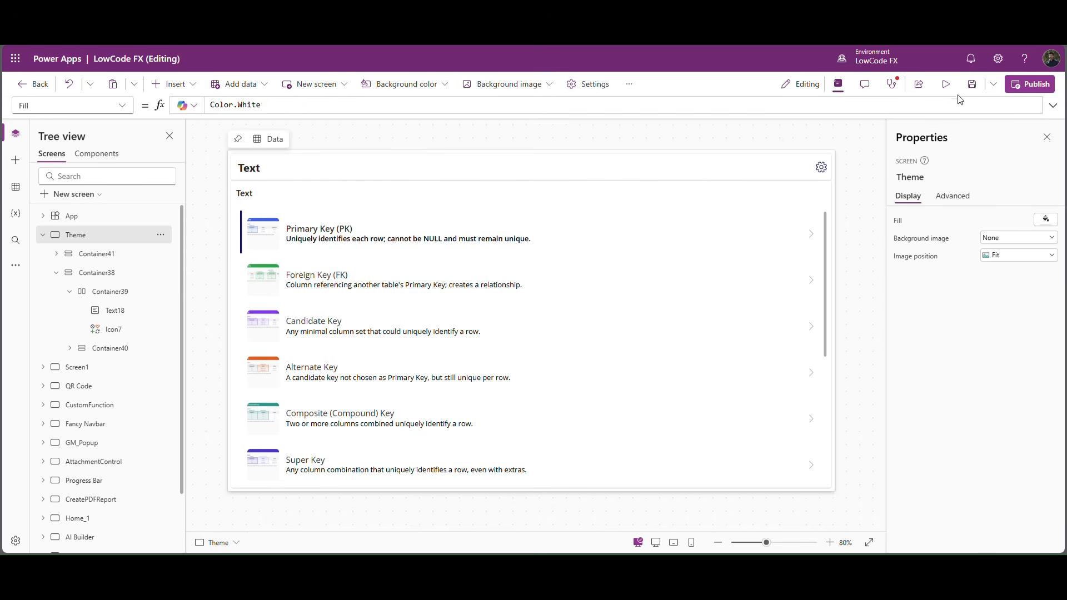
Preview the app, open the popup from the settings icon, cancel it, reopen it and return to editing.
{"action": "left_click", "coordinate": [946, 84]}
{"action": "left_click", "coordinate": [1049, 123]}
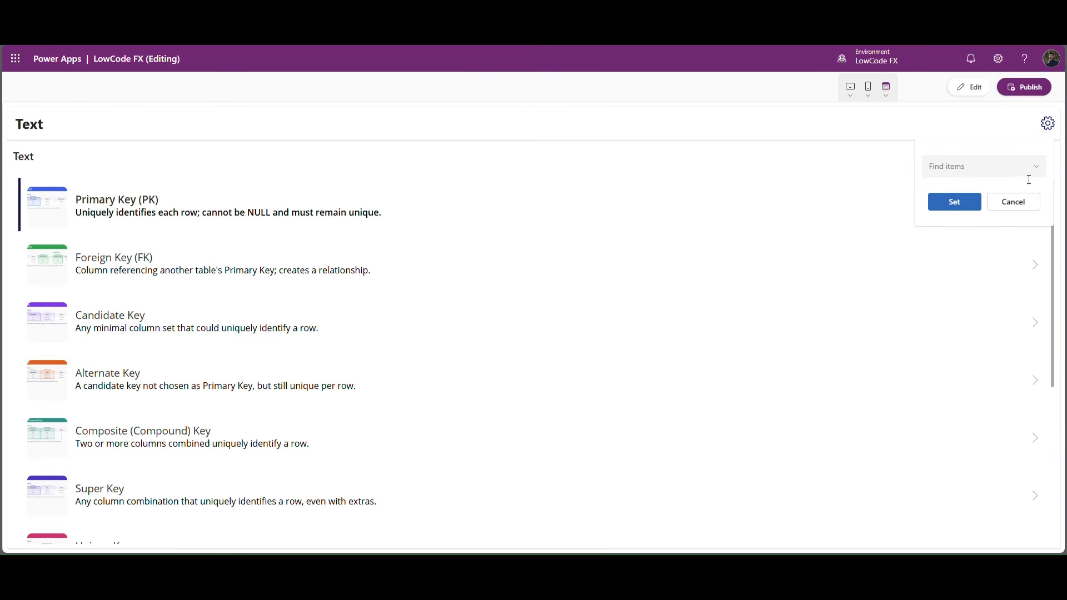
{"action": "left_click", "coordinate": [1012, 203]}
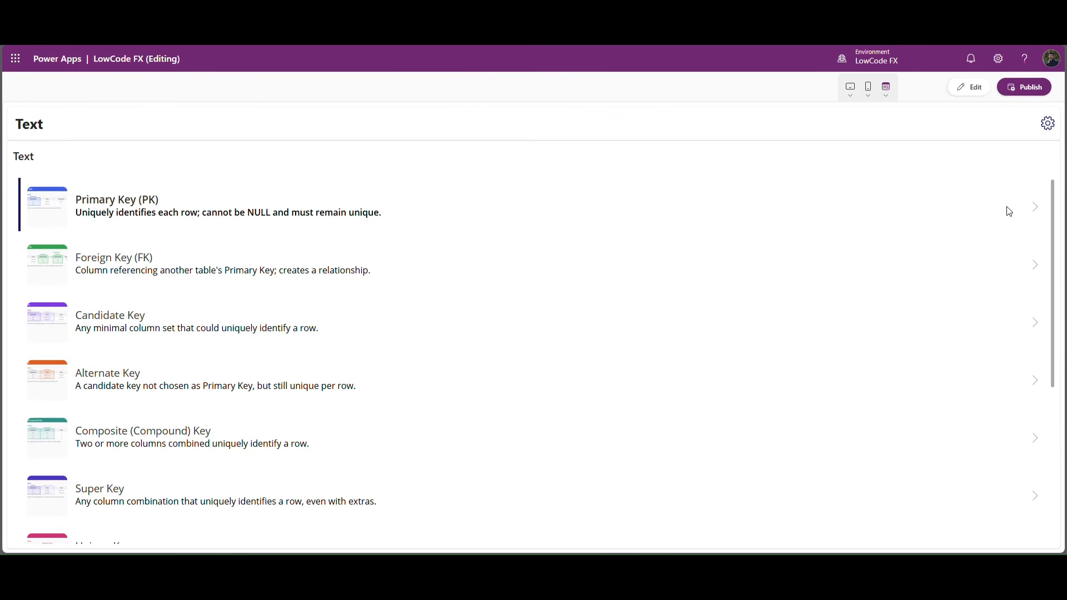
{"action": "left_click", "coordinate": [1048, 124]}
{"action": "key", "text": "Escape"}
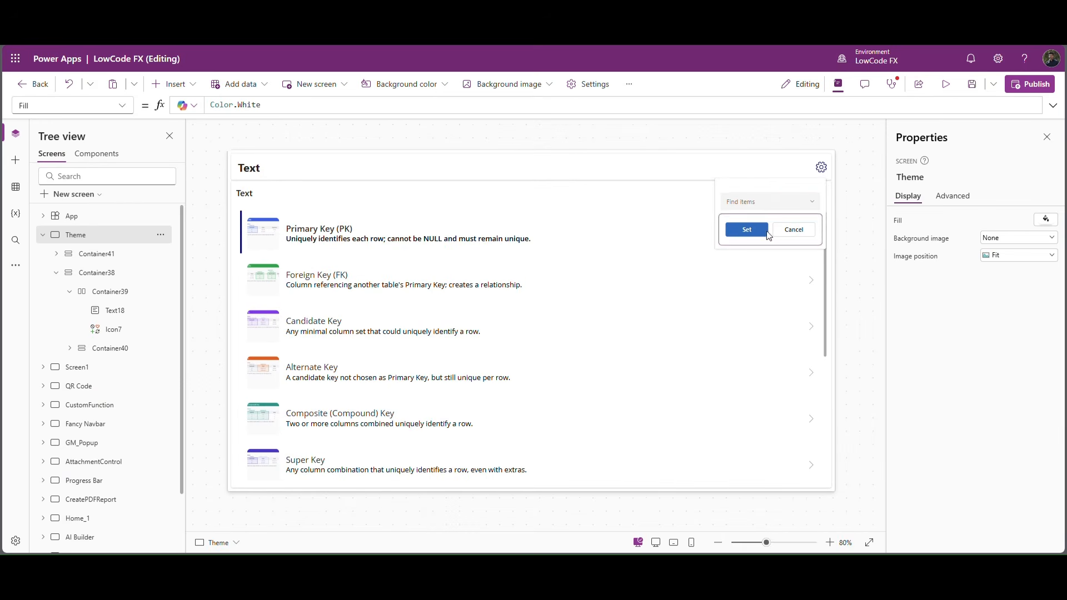
Copy the Cancel button's OnSelect formula Set(VarThemePopup,false) to the Set button's OnSelect and add blank lines to the formula.
{"action": "left_click", "coordinate": [815, 233]}
{"action": "left_click_drag", "start_coordinate": [338, 106], "coordinate": [215, 108]}
{"action": "key", "text": "ctrl+c"}
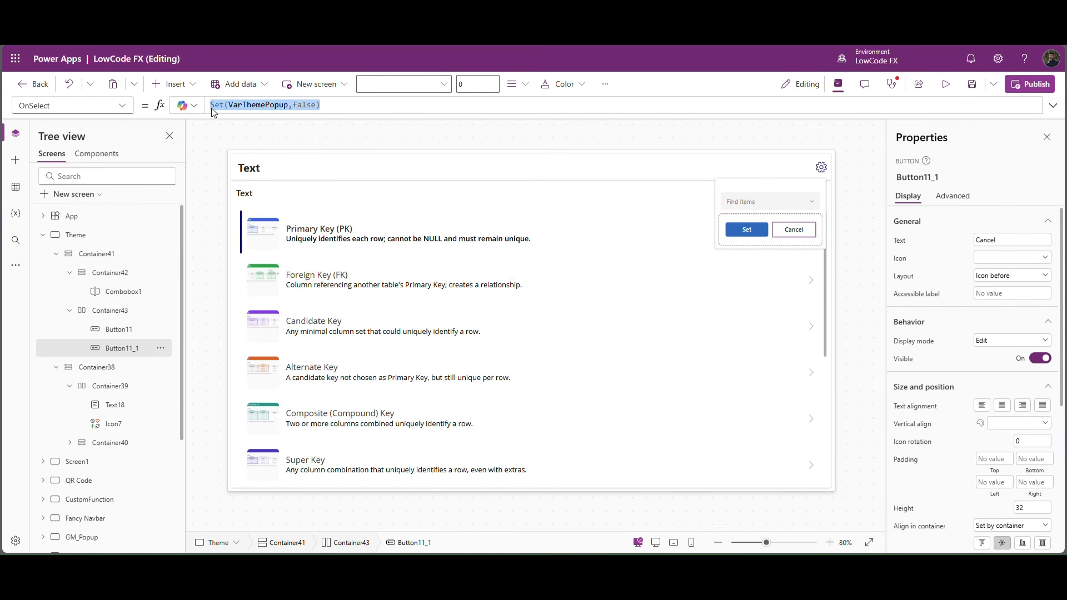
{"action": "left_click", "coordinate": [731, 228]}
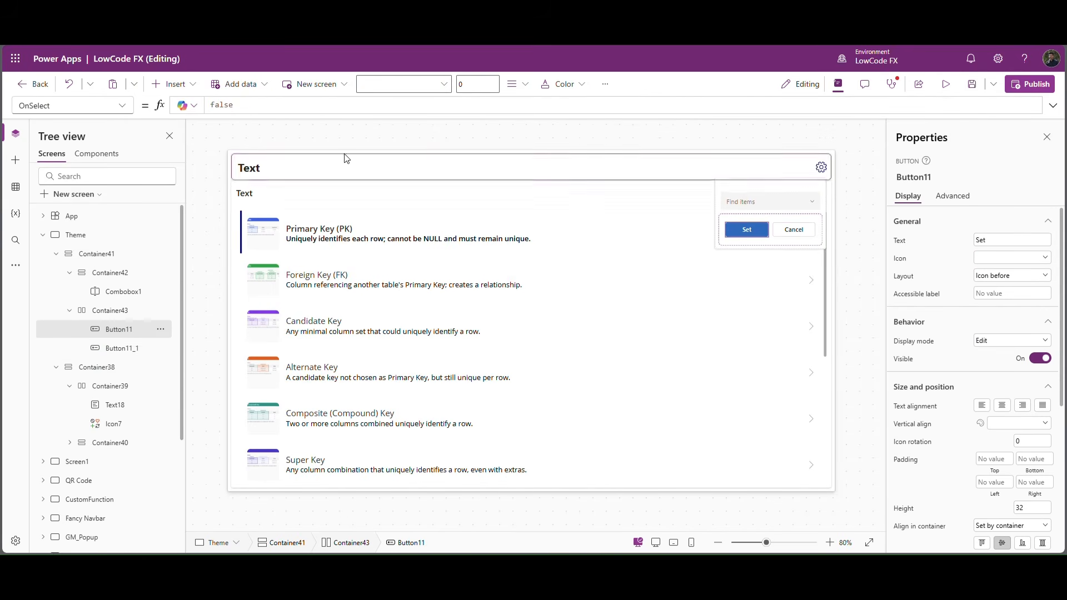
{"action": "left_click", "coordinate": [250, 107]}
{"action": "key", "text": "ctrl+a"}
{"action": "key", "text": "ctrl+v"}
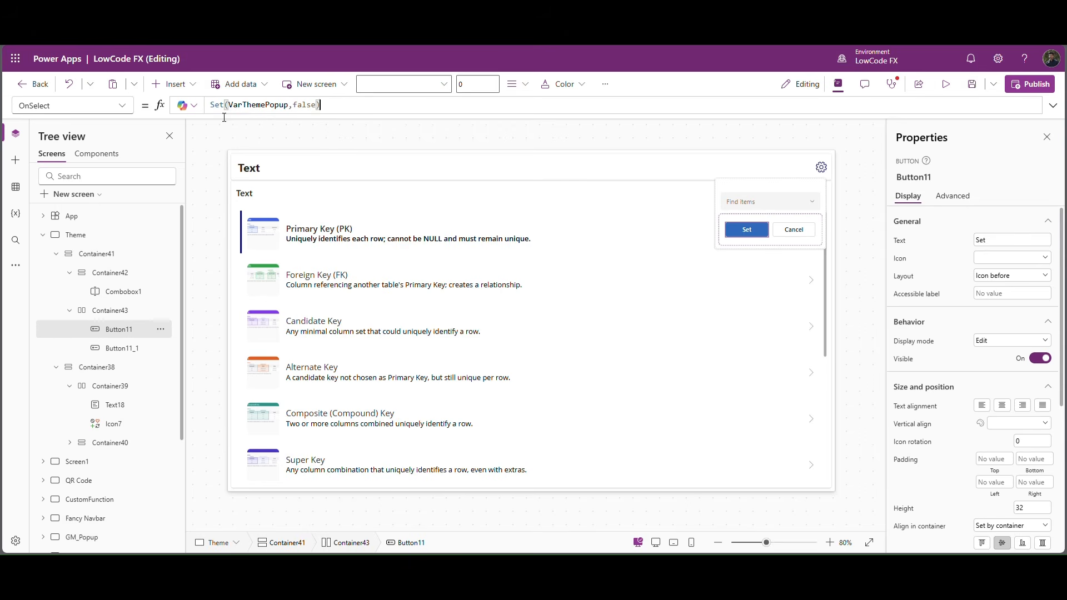
{"action": "left_click_drag", "start_coordinate": [224, 117], "coordinate": [223, 186]}
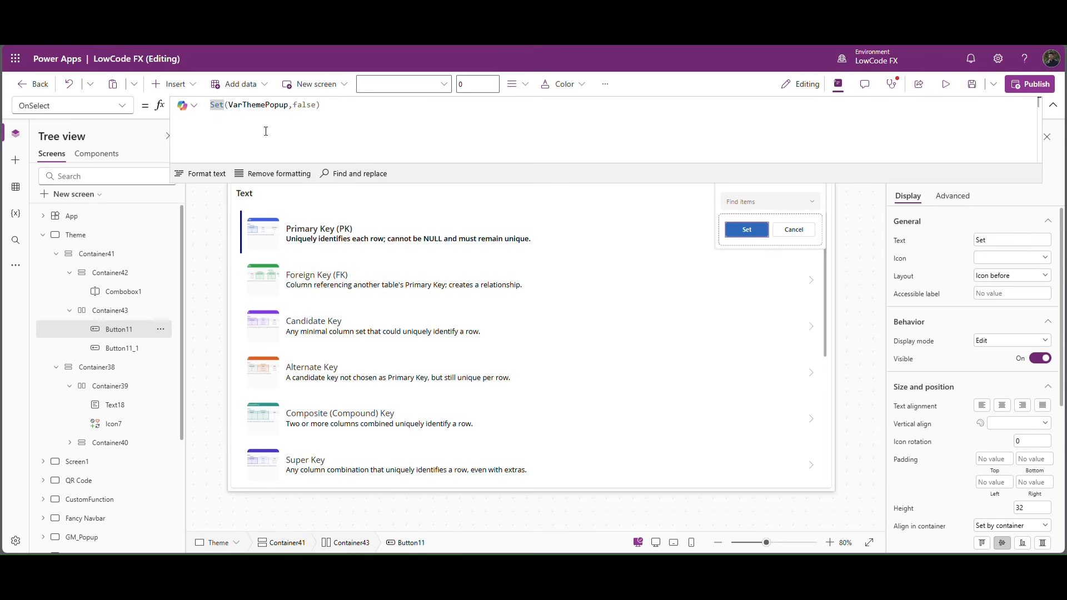
{"action": "key", "text": "Return"}
{"action": "key", "text": "Return"}
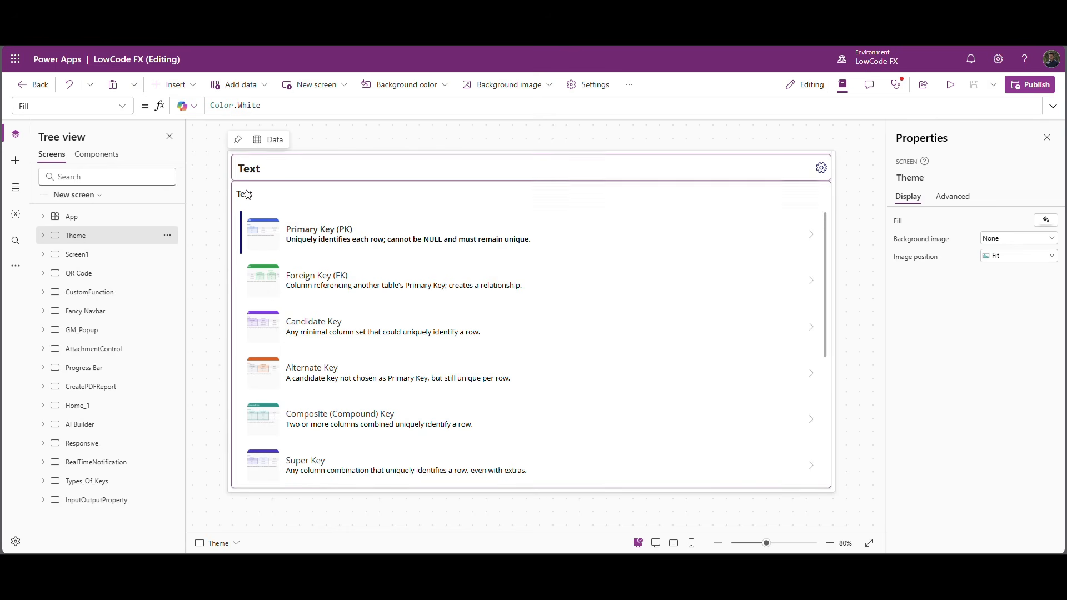
Enter Set(VardarkbgdP1,ColorValue("#0B3C5D")); as the App object's OnStart formula.
{"action": "left_click", "coordinate": [84, 222]}
{"action": "left_click_drag", "start_coordinate": [226, 117], "coordinate": [202, 206]}
{"action": "type", "text": "Set"}
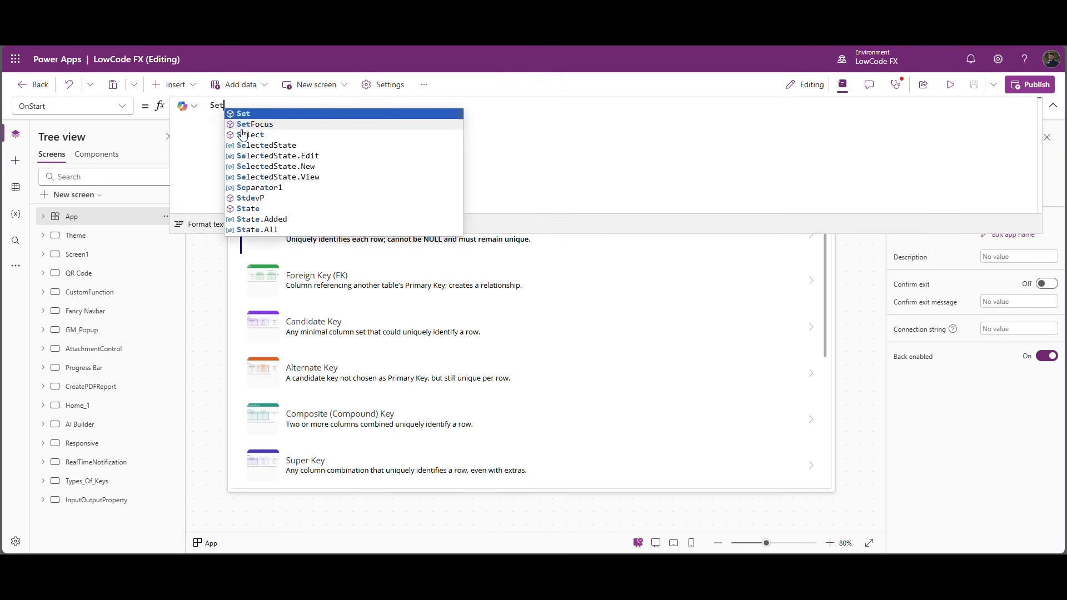
{"action": "type", "text": "(Varda"}
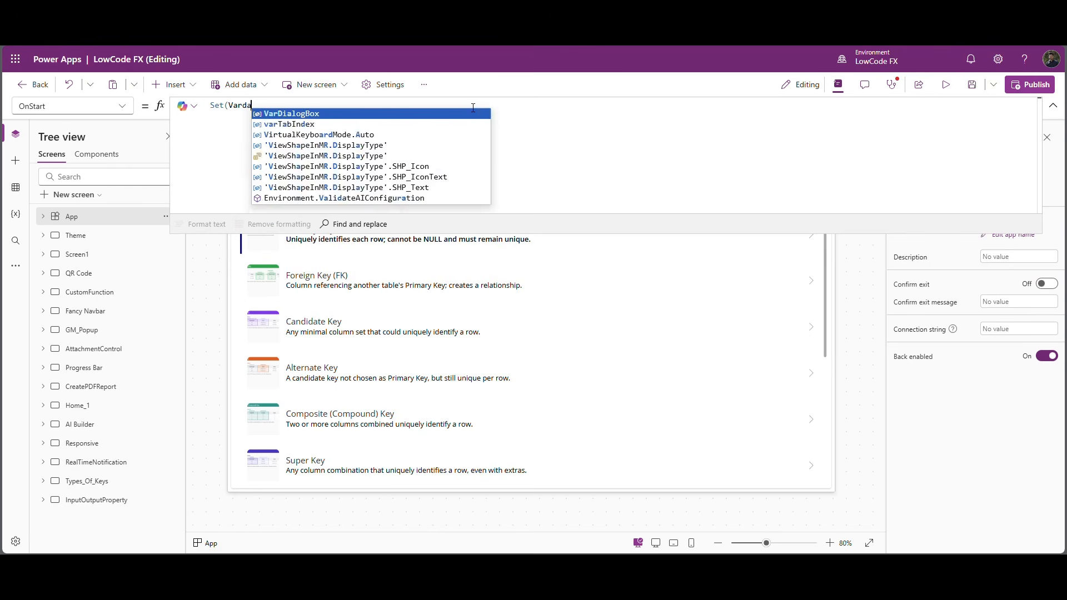
{"action": "type", "text": "rkbgc"}
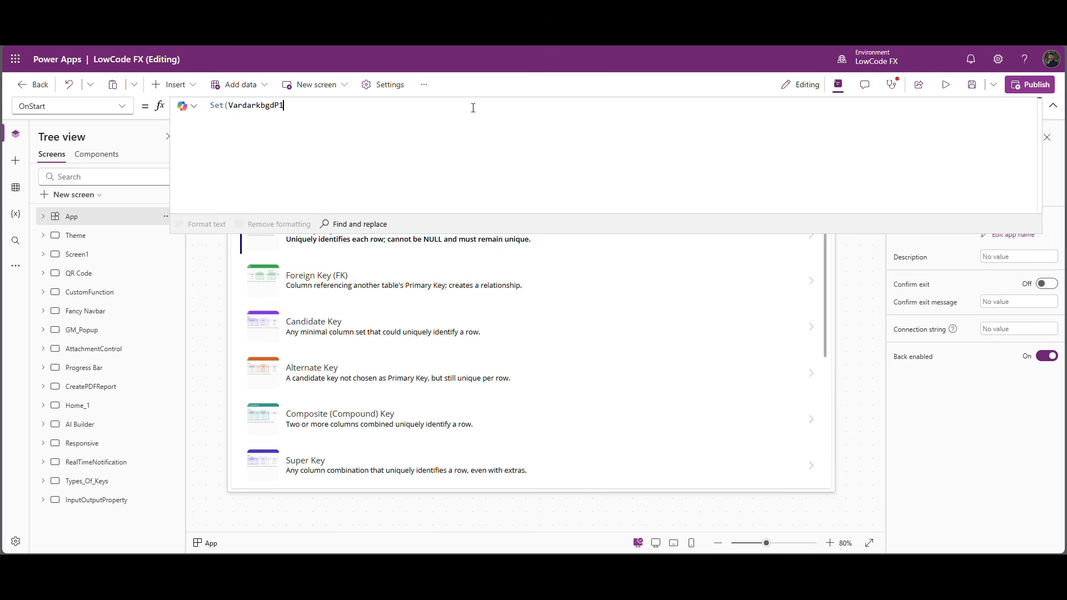
{"action": "type", "text": "P1,"}
{"action": "type", "text": "ColorValue(\"#0B3C5D\")"}
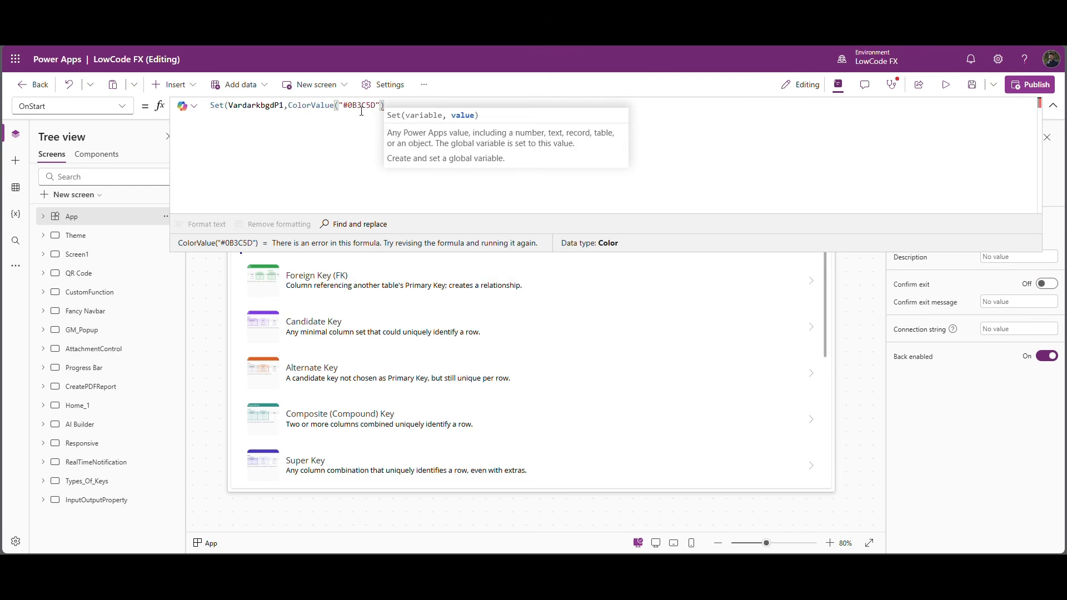
{"action": "type", "text": ")"}
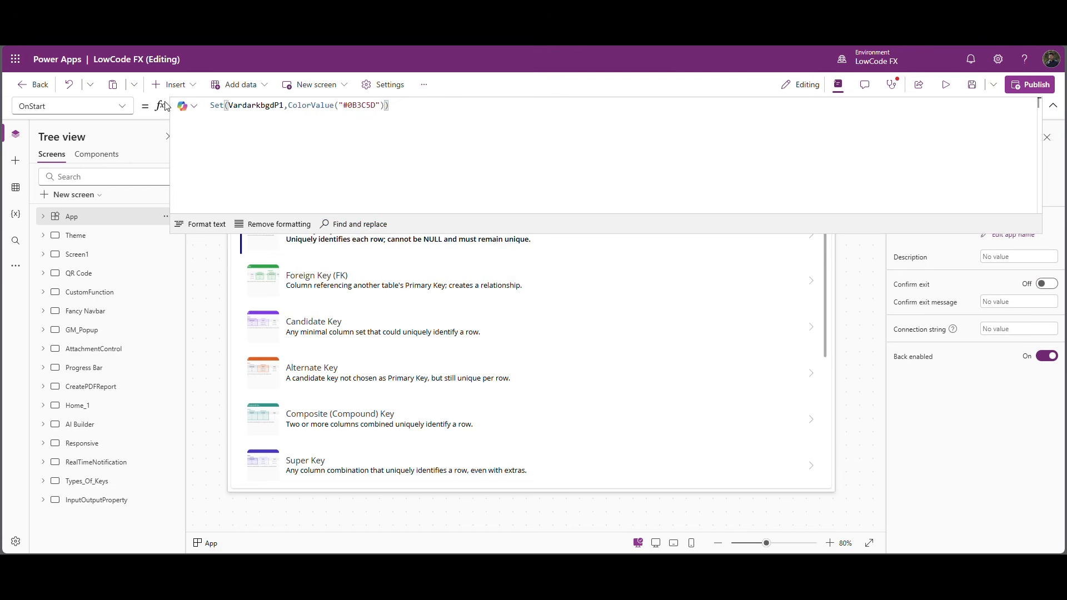
{"action": "left_click_drag", "start_coordinate": [418, 114], "coordinate": [213, 111]}
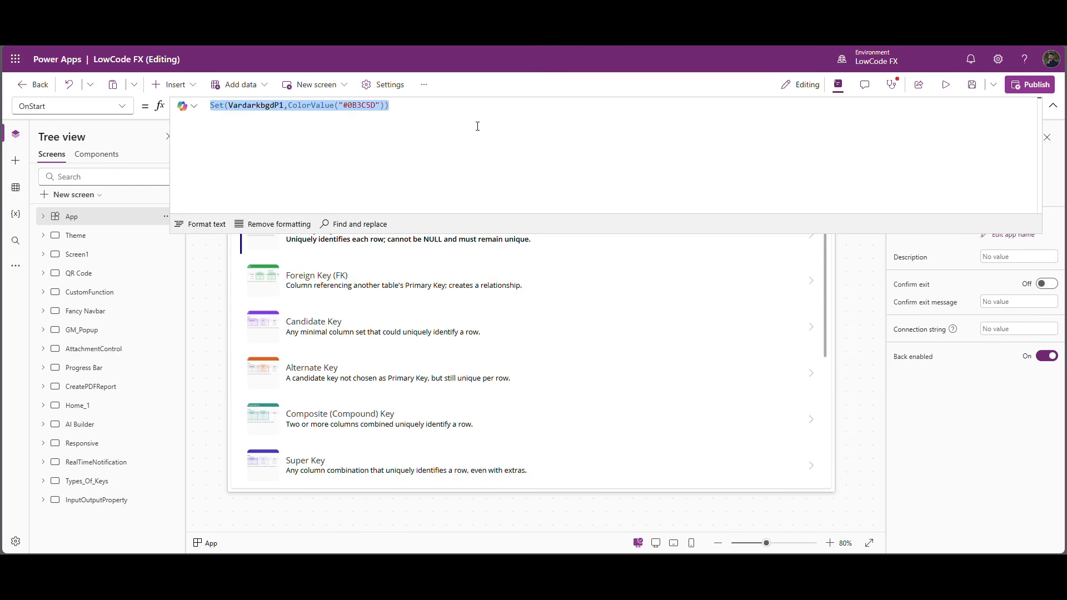
{"action": "left_click", "coordinate": [408, 112]}
{"action": "type", "text": ";"}
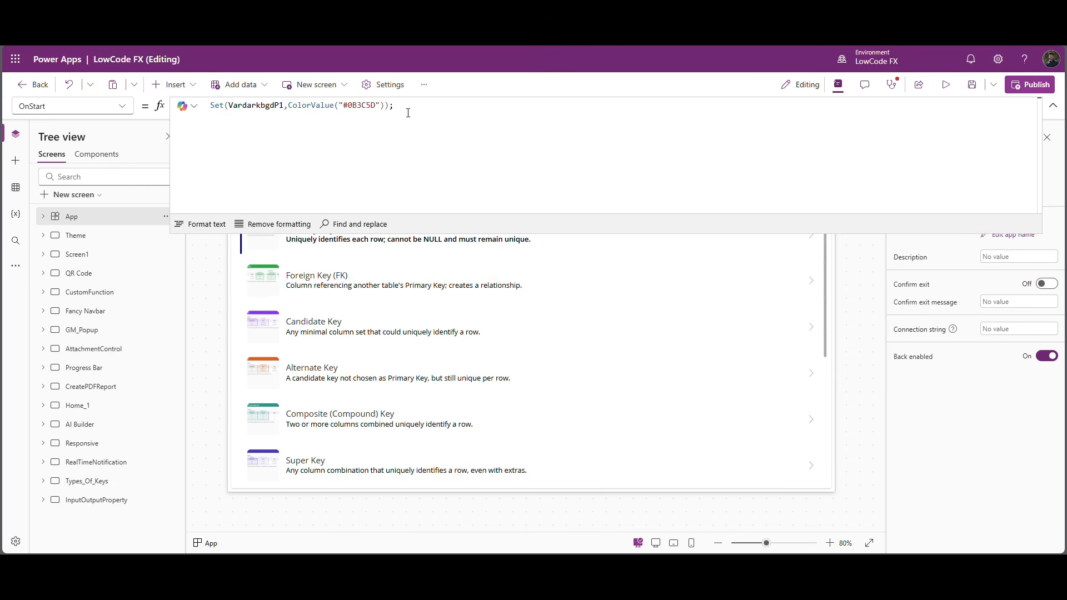
Duplicate the OnStart statement on a new line, with the variable VardarkbgdP2 and the color value "#145DA0".
{"action": "left_click_drag", "start_coordinate": [397, 111], "coordinate": [205, 109]}
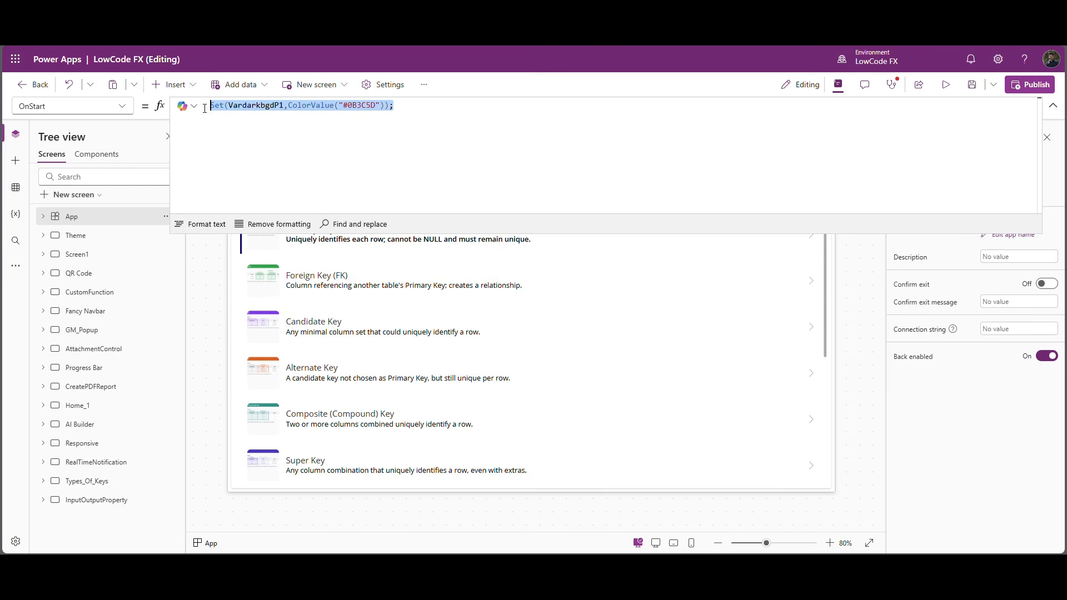
{"action": "key", "text": "ctrl+c"}
{"action": "left_click", "coordinate": [404, 112]}
{"action": "key", "text": "Return"}
{"action": "key", "text": "ctrl+v"}
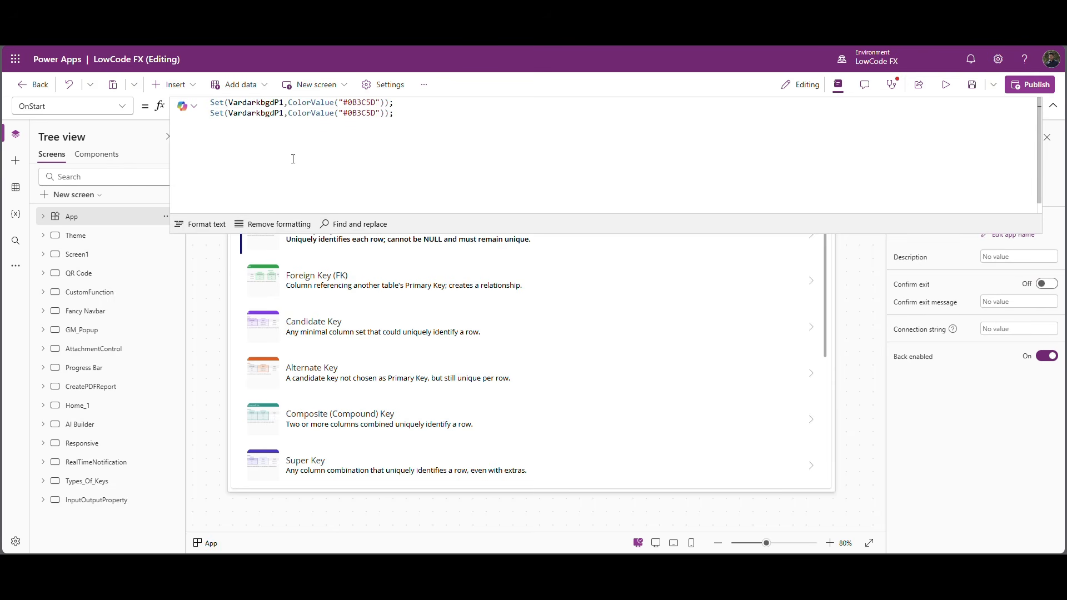
{"action": "left_click", "coordinate": [288, 116]}
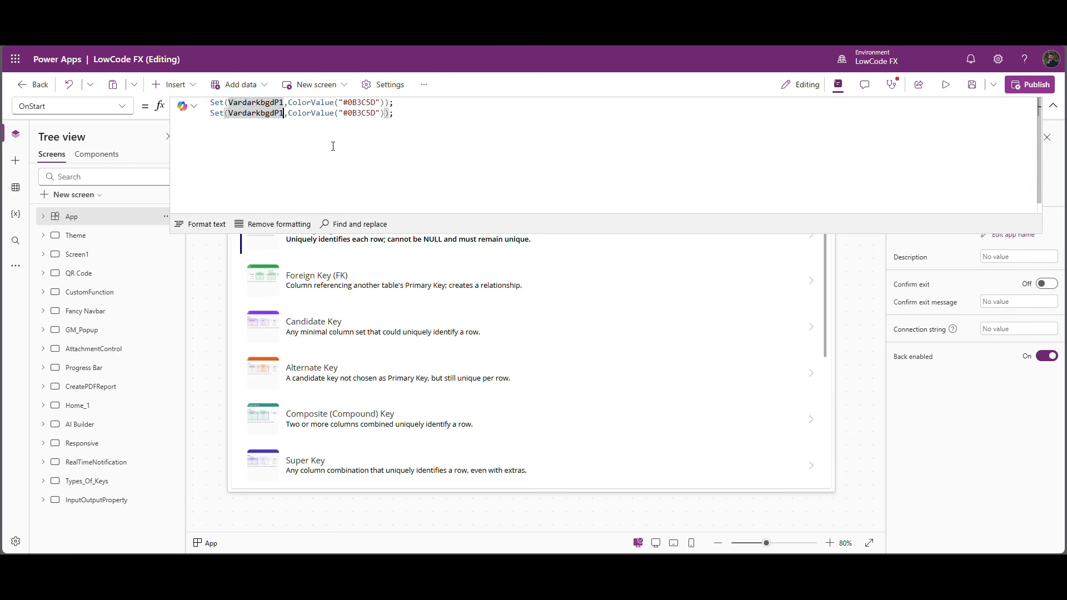
{"action": "key", "text": "BackSpace"}
{"action": "type", "text": "2"}
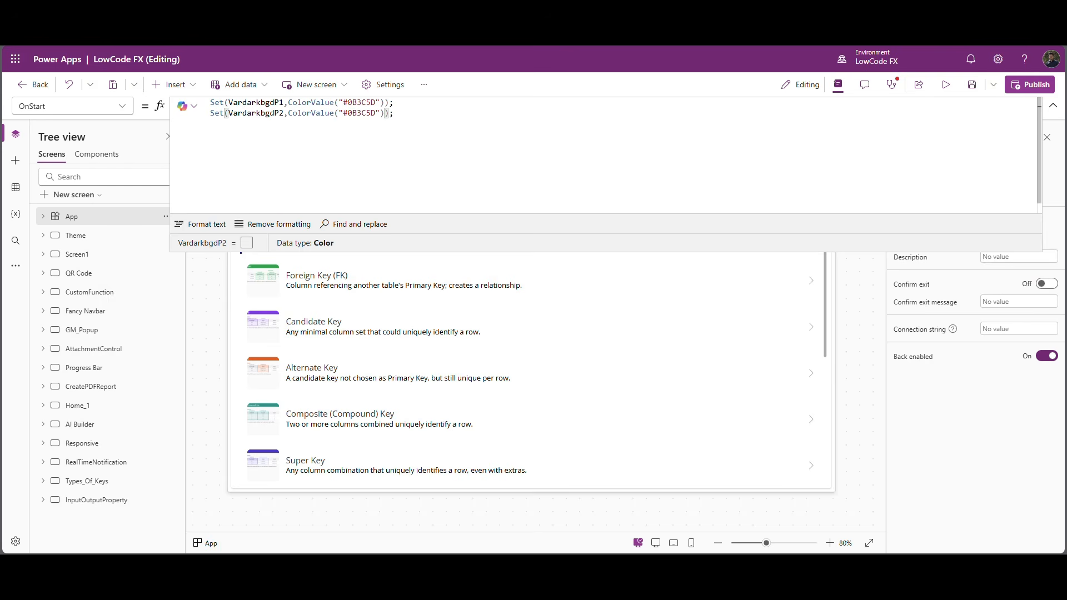
{"action": "left_click_drag", "start_coordinate": [289, 114], "coordinate": [210, 105]}
{"action": "key", "text": "ctrl+v"}
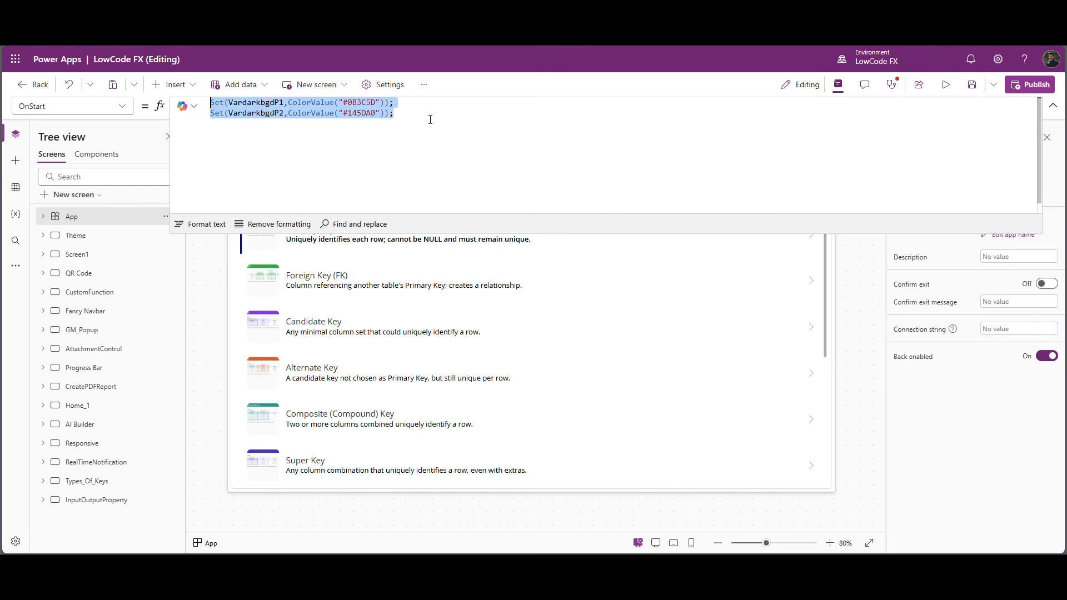
Duplicate the two background color statements beneath a blank line in the OnStart formula.
{"action": "left_click", "coordinate": [430, 122]}
{"action": "key", "text": "ctrl+v"}
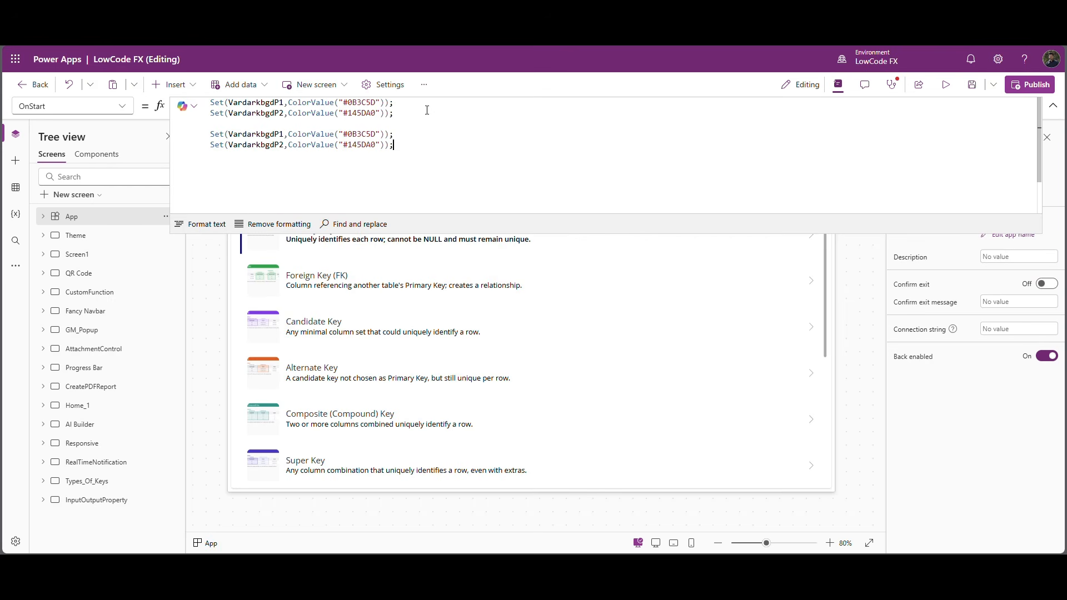
{"action": "left_click_drag", "start_coordinate": [428, 110], "coordinate": [180, 95]}
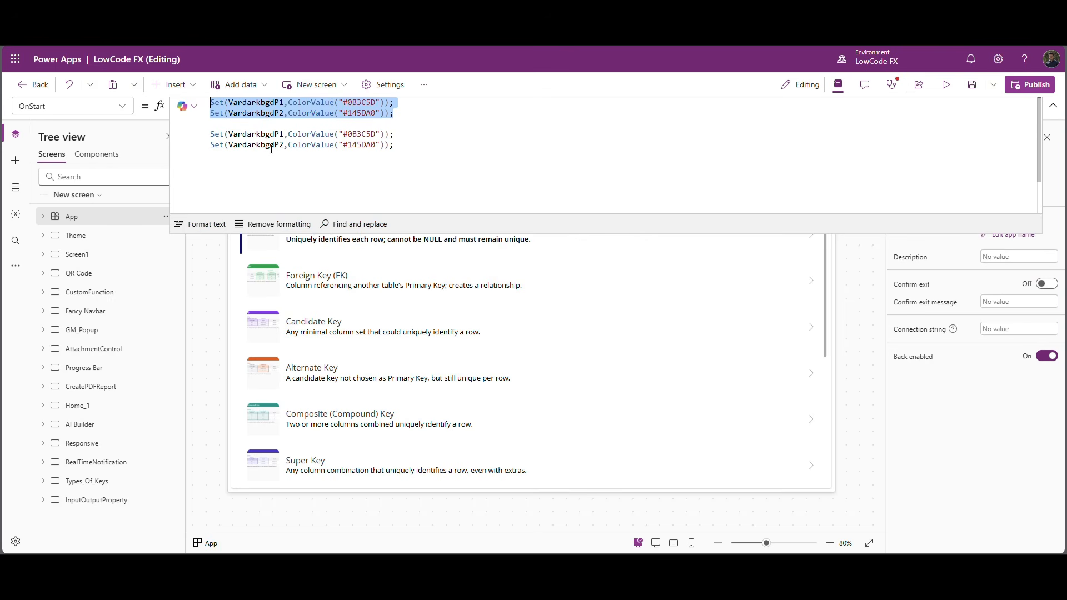
Rename the duplicated variables to VardarkTextP1 and VardarkTextP2 and set both to Color.White.
{"action": "left_click", "coordinate": [261, 135]}
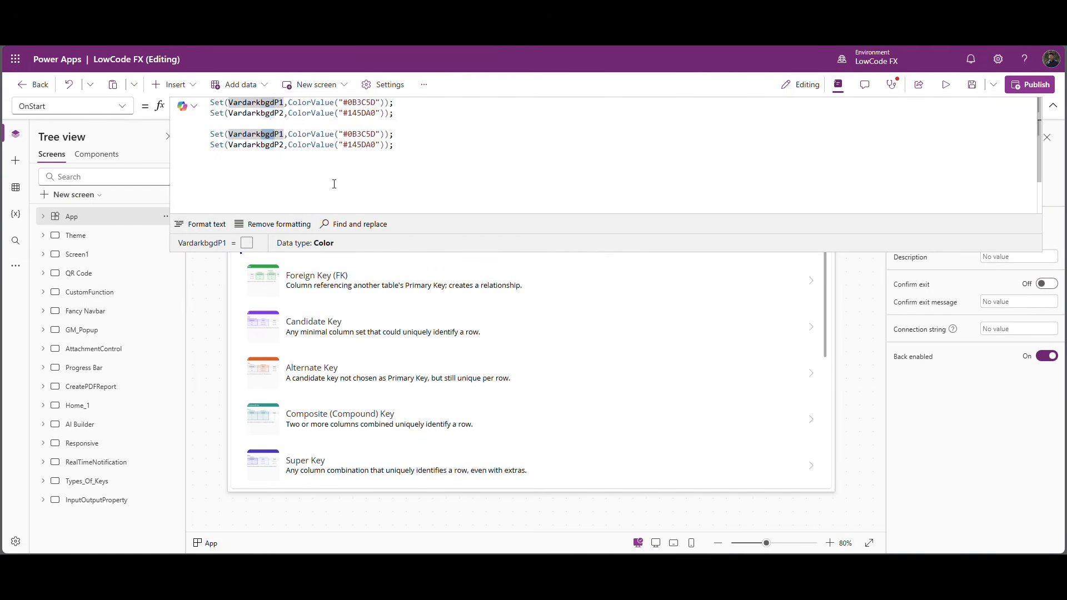
{"action": "type", "text": "Text"}
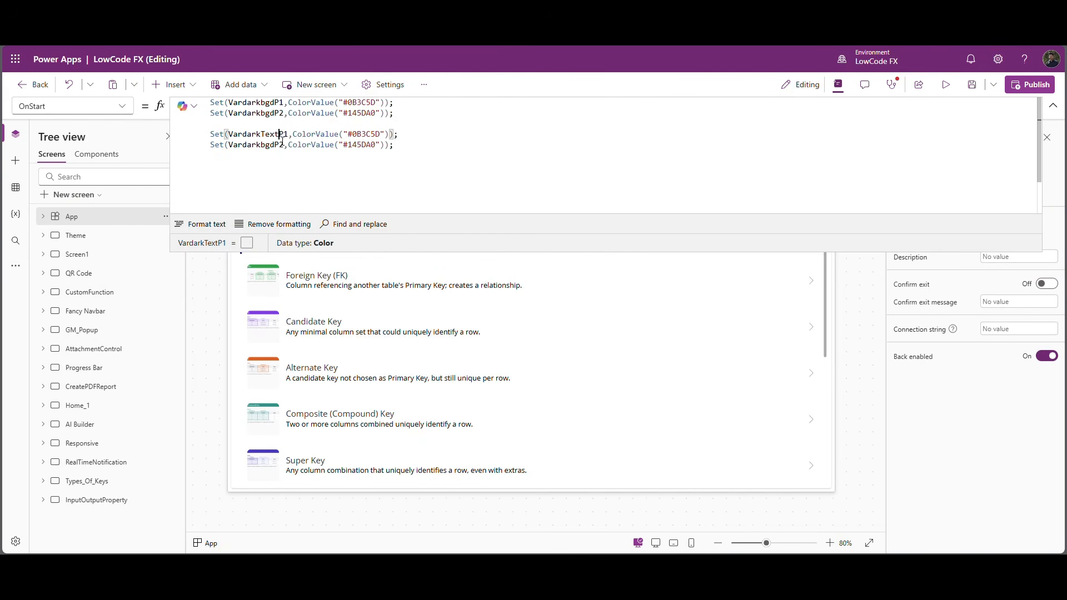
{"action": "left_click_drag", "start_coordinate": [281, 139], "coordinate": [391, 135]}
{"action": "type", "text": "Text"}
{"action": "key", "text": "End"}
{"action": "key", "text": "ctrl+v"}
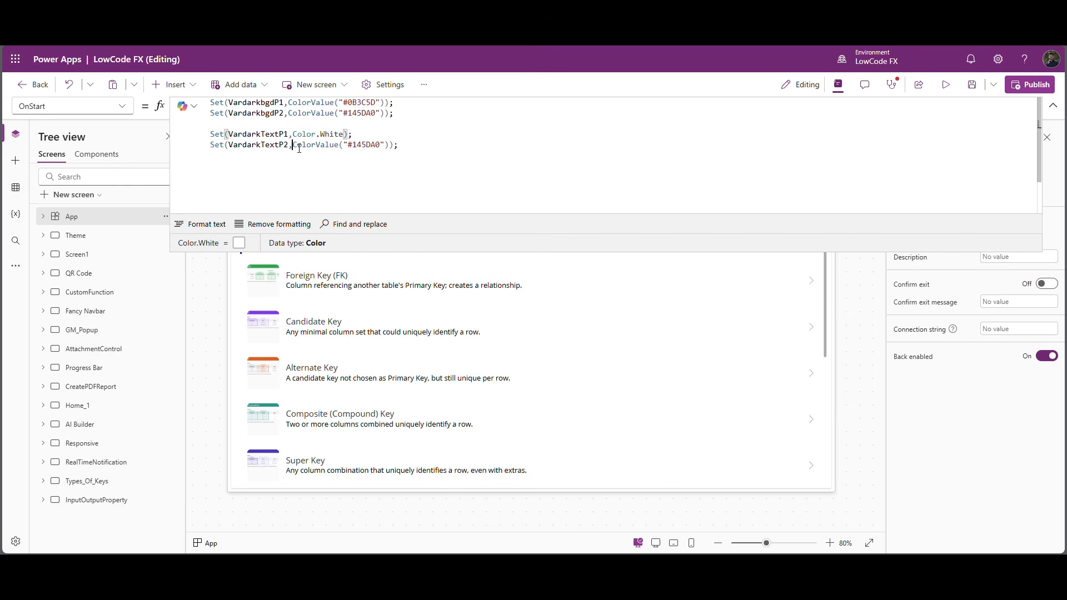
{"action": "left_click_drag", "start_coordinate": [293, 146], "coordinate": [395, 146]}
{"action": "key", "text": "ctrl+v"}
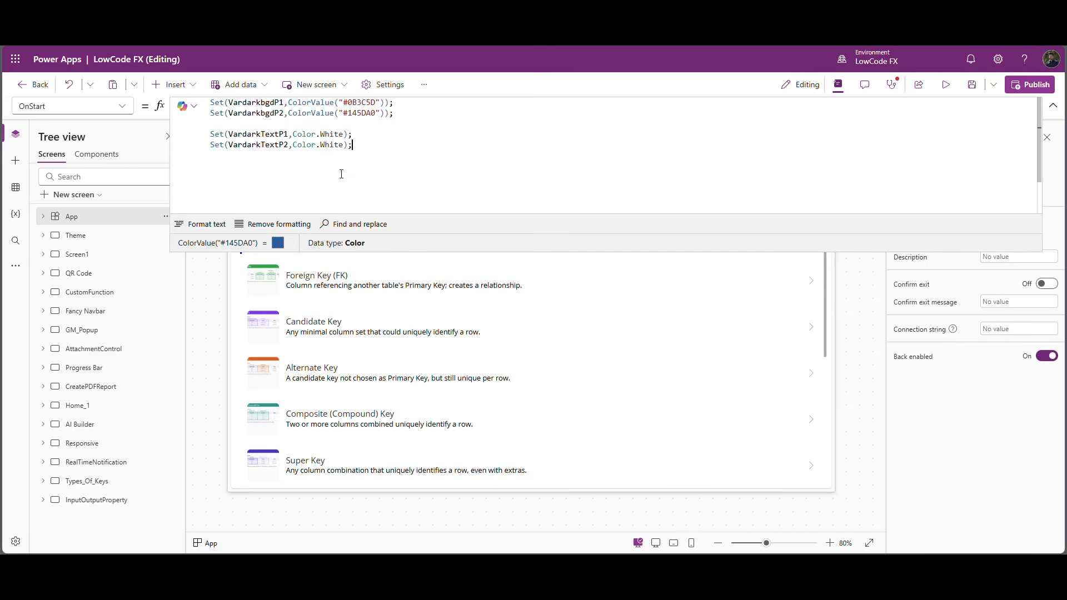
Remove the blank line between the dark theme statements in OnStart and duplicate all four statements beneath a new blank line.
{"action": "key", "text": "ctrl+a"}
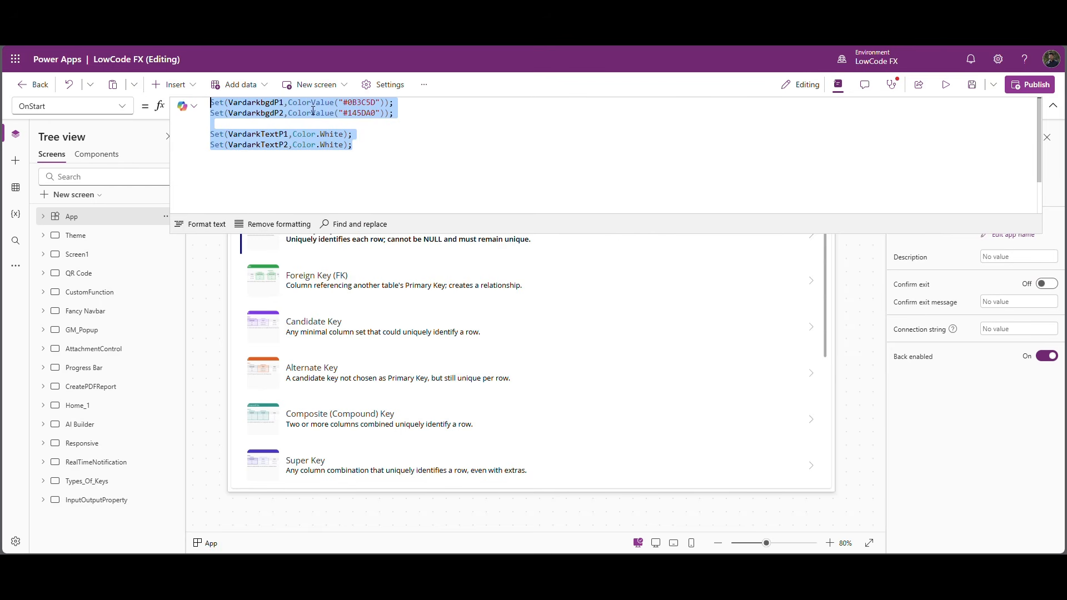
{"action": "left_click", "coordinate": [226, 128]}
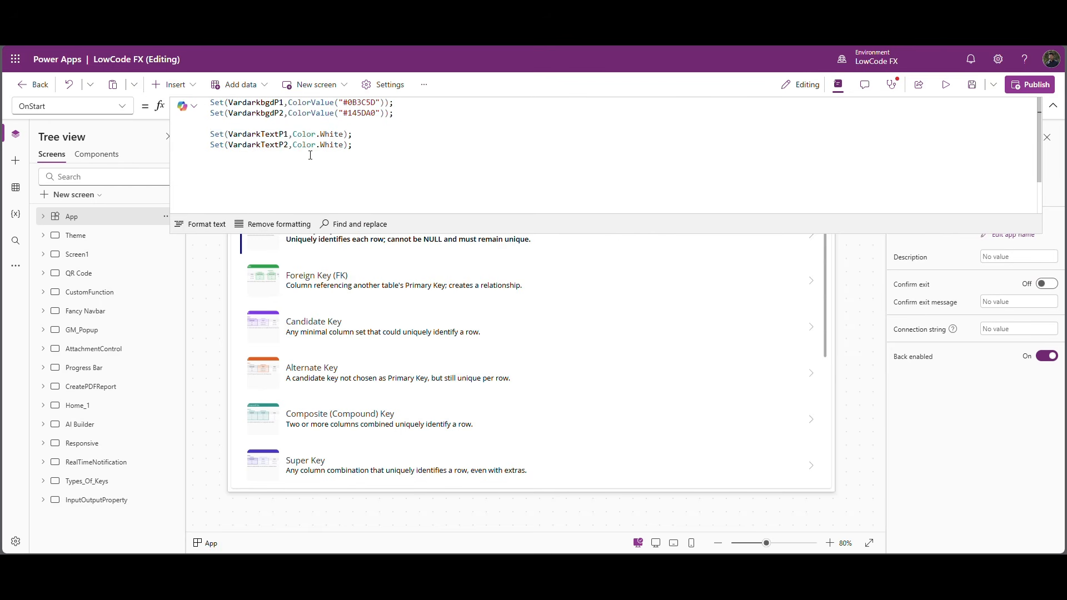
{"action": "key", "text": "BackSpace"}
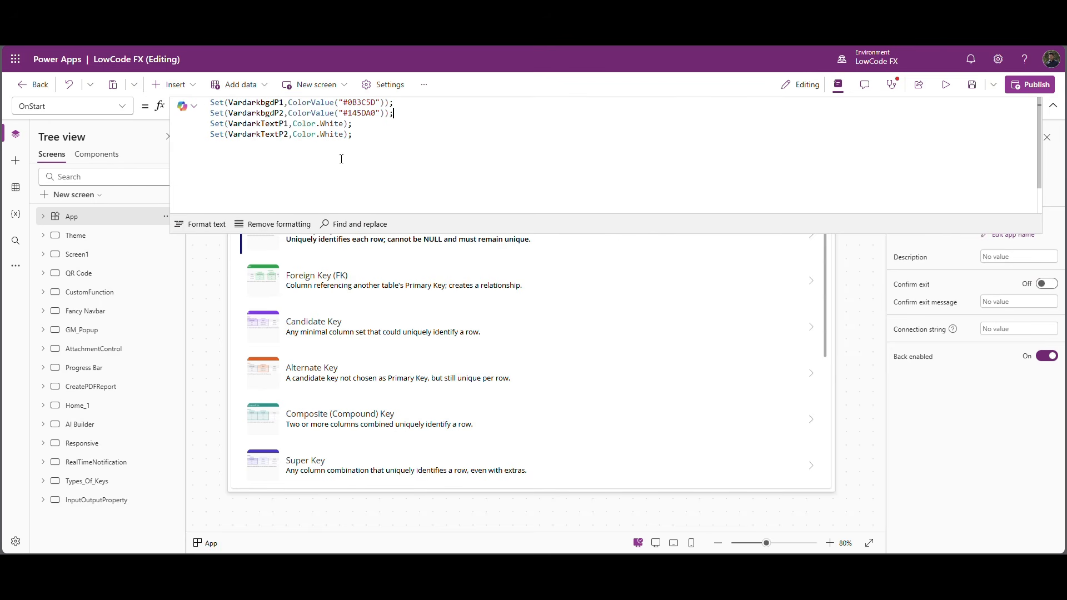
{"action": "key", "text": "ctrl+a"}
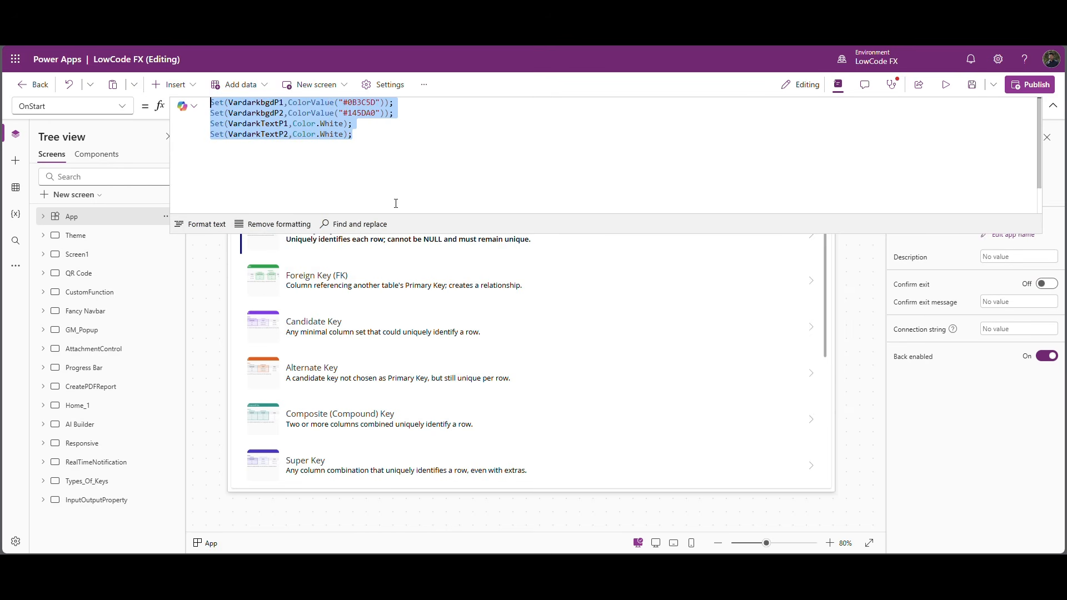
{"action": "left_click", "coordinate": [373, 148]}
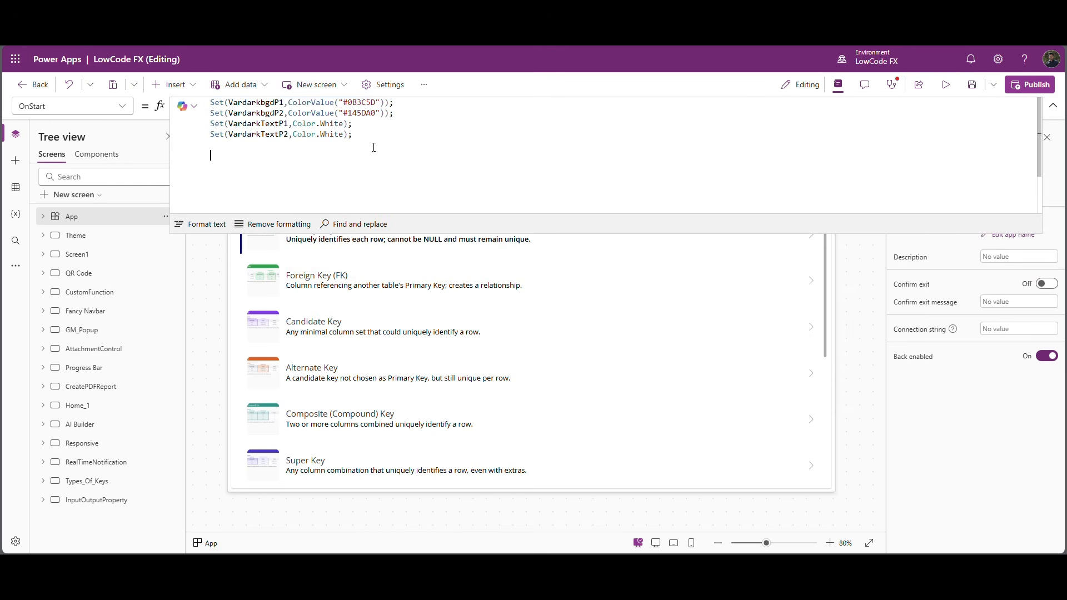
{"action": "key", "text": "ctrl+v"}
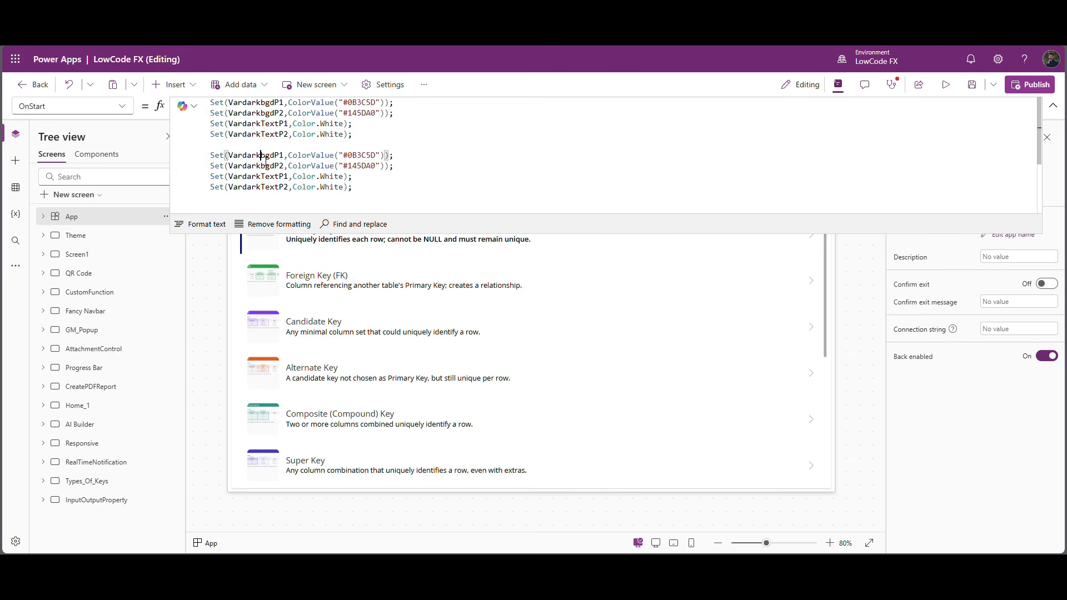
Replace "dark" with "Light" in the four duplicated variable names and set VarLightbgdP1 to ColorValue("#D9F0FF").
{"action": "double_click", "coordinate": [251, 158]}
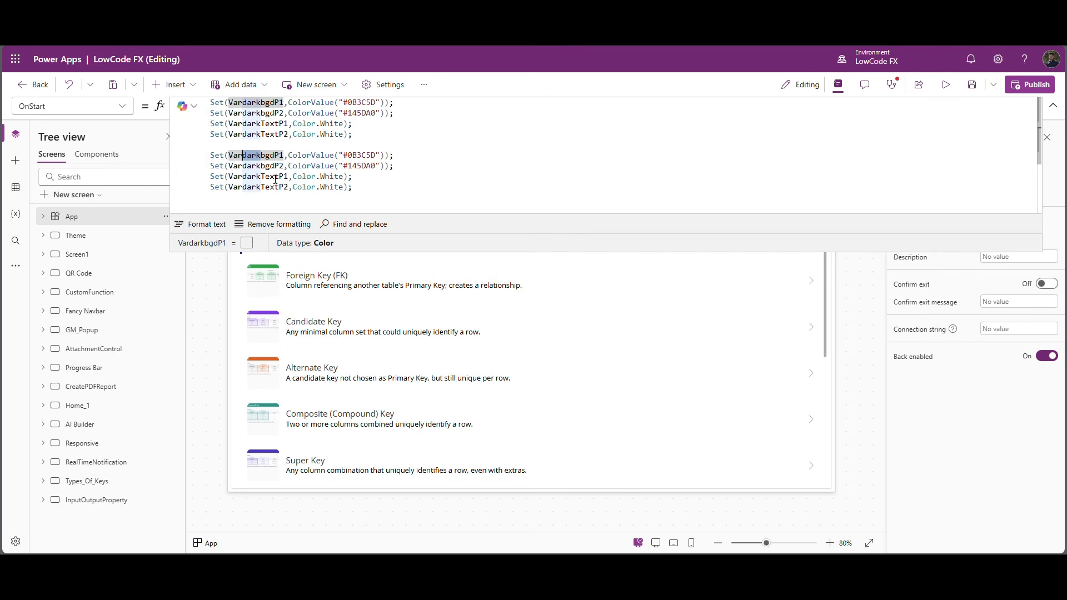
{"action": "type", "text": "Light"}
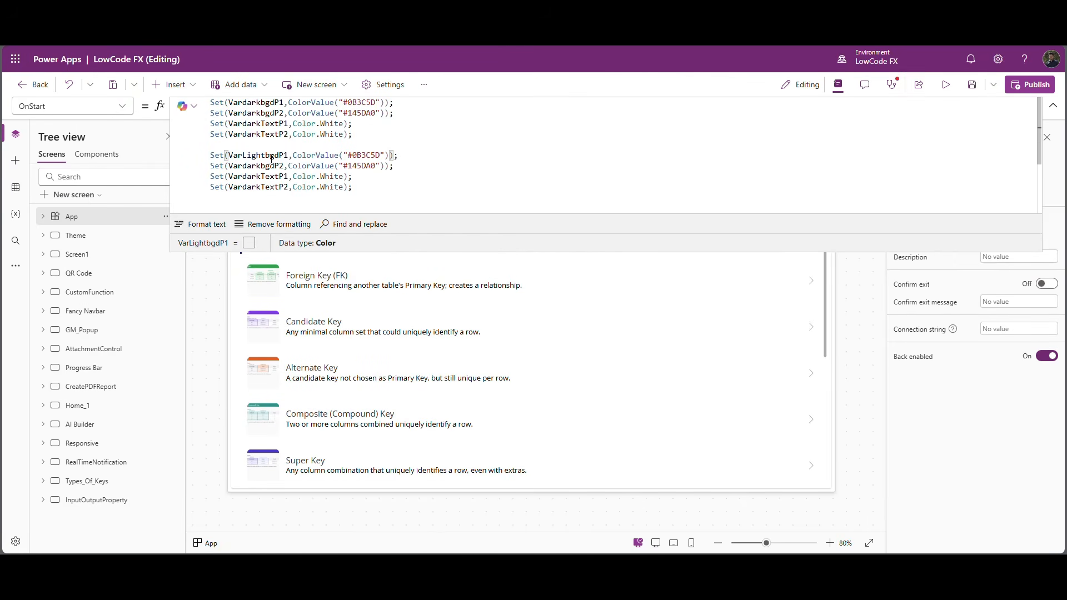
{"action": "left_click_drag", "start_coordinate": [271, 158], "coordinate": [391, 155]}
{"action": "key", "text": "ctrl+c"}
{"action": "key", "text": "ctrl+v"}
{"action": "key", "text": "ctrl+v"}
{"action": "key", "text": "ctrl+v"}
{"action": "key", "text": "ctrl+v"}
Set VarLightbgdP2 to ColorValue("#F7FBFF"), VarLightTextP1 to ColorValue("#0B3C5D") and VarLightTextP2 to ColorValue("#1E3A5F"), and collapse the formula editor.
{"action": "left_click_drag", "start_coordinate": [292, 166], "coordinate": [390, 166]}
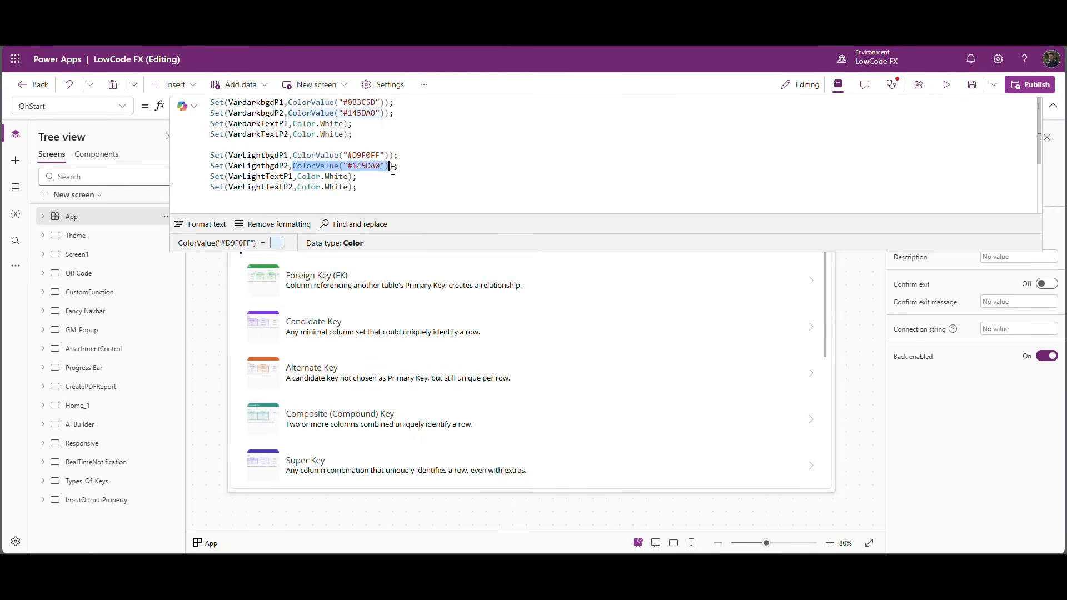
{"action": "key", "text": "ctrl+v"}
{"action": "left_click_drag", "start_coordinate": [298, 176], "coordinate": [349, 188]}
{"action": "key", "text": "ctrl+v"}
{"action": "key", "text": "ctrl+v"}
{"action": "left_click", "coordinate": [457, 181]}
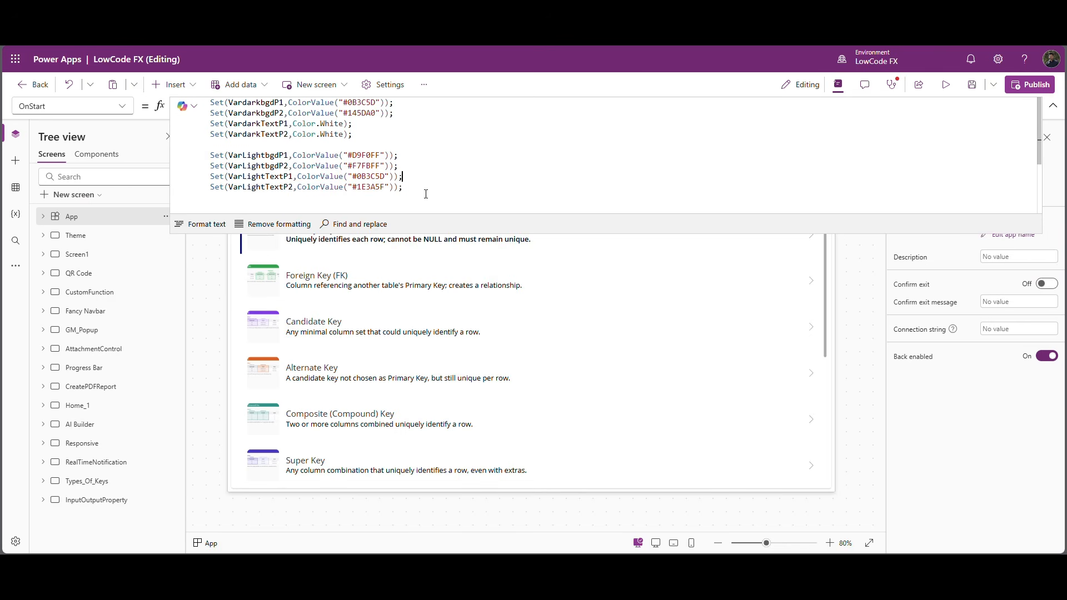
{"action": "left_click_drag", "start_coordinate": [426, 193], "coordinate": [220, 159]}
{"action": "left_click_drag", "start_coordinate": [389, 135], "coordinate": [205, 106]}
{"action": "left_click_drag", "start_coordinate": [416, 194], "coordinate": [203, 163]}
{"action": "left_click", "coordinate": [391, 141]}
{"action": "left_click", "coordinate": [1054, 105]}
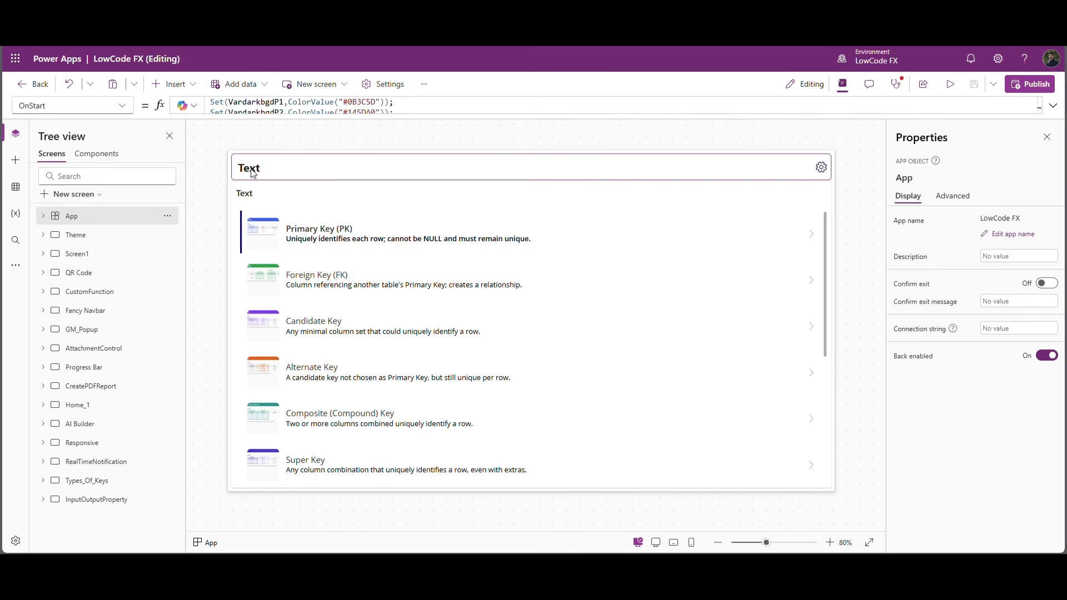
Set the header text control on the Theme screen to "Theme".
{"action": "left_click", "coordinate": [254, 173]}
{"action": "left_click_drag", "start_coordinate": [995, 241], "coordinate": [956, 244]}
{"action": "type", "text": "Th"}
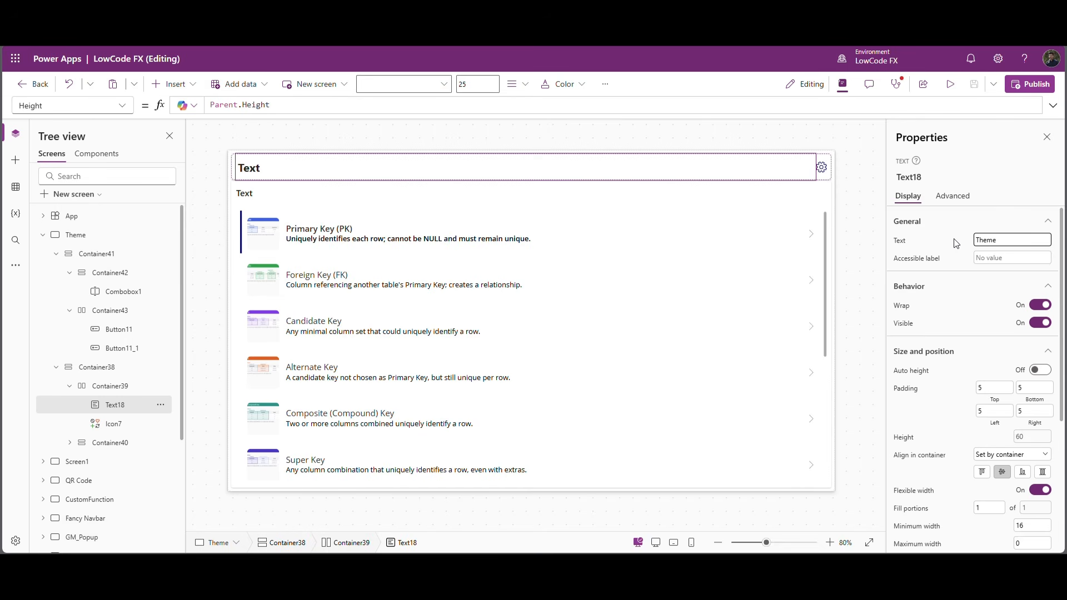
{"action": "type", "text": "eme"}
Set the text control above the gallery to "Types Of Keys".
{"action": "left_click", "coordinate": [299, 194]}
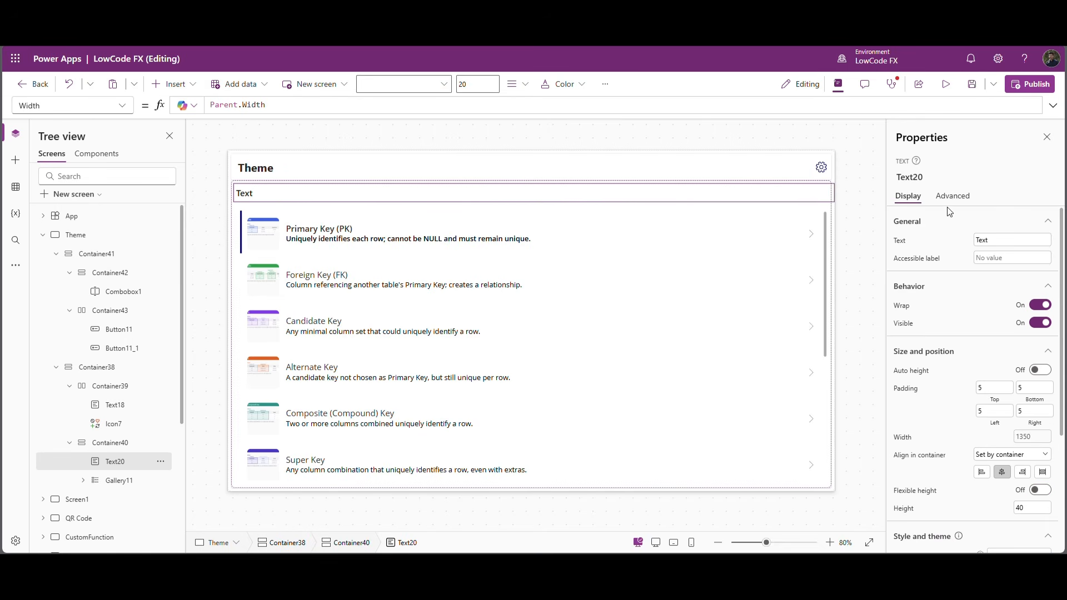
{"action": "left_click_drag", "start_coordinate": [1004, 245], "coordinate": [948, 240]}
{"action": "type", "text": "Types Of Keys"}
{"action": "left_click", "coordinate": [850, 264]}
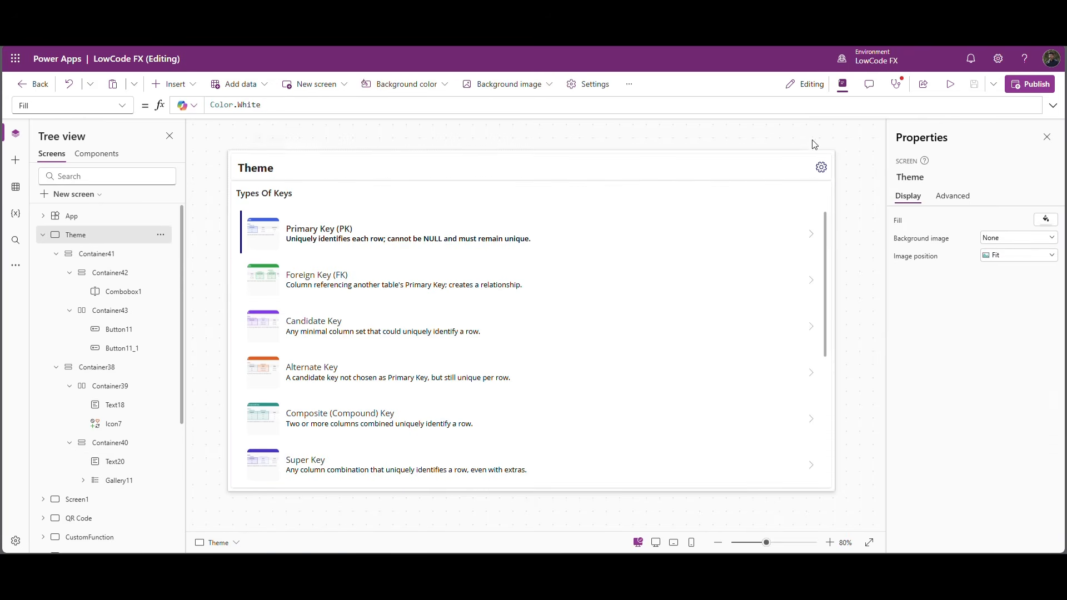
Insert a modern Toggle into the header container and place it before the settings icon.
{"action": "left_click", "coordinate": [829, 183]}
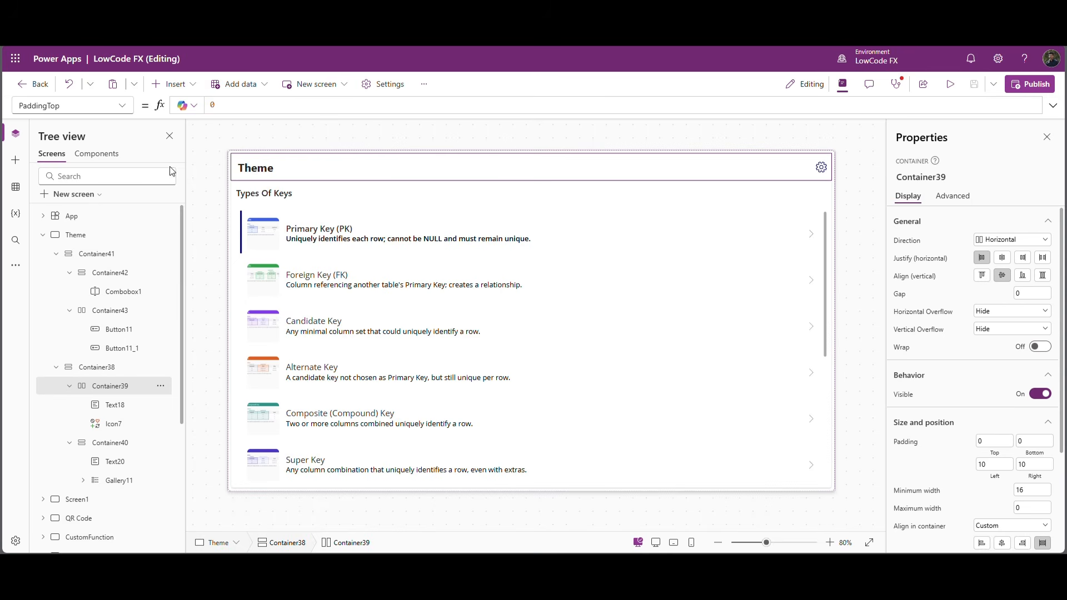
{"action": "left_click", "coordinate": [175, 84]}
{"action": "type", "text": "tog"}
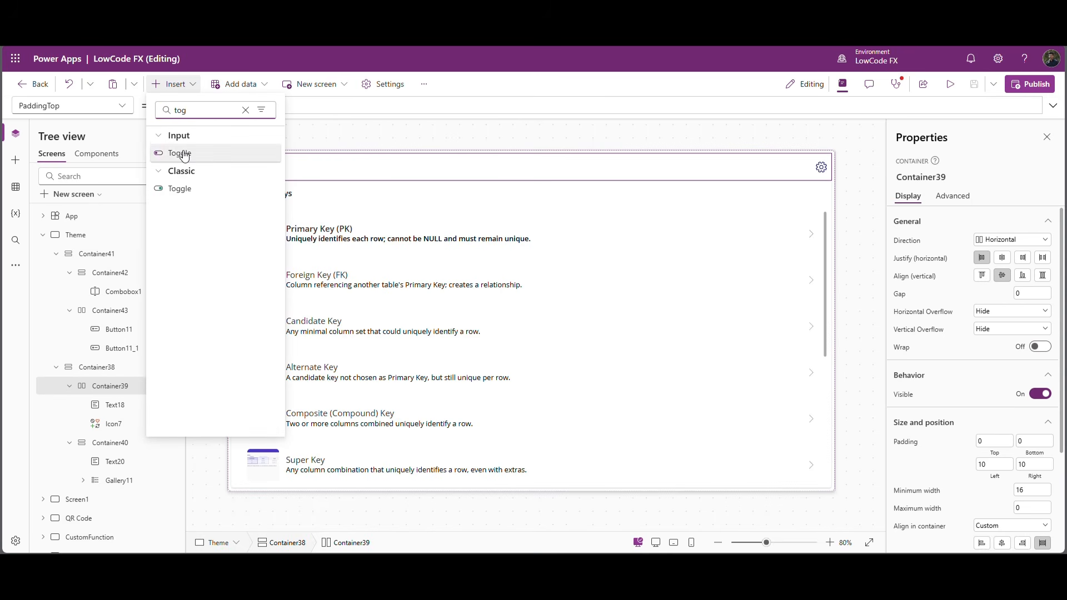
{"action": "left_click", "coordinate": [184, 154]}
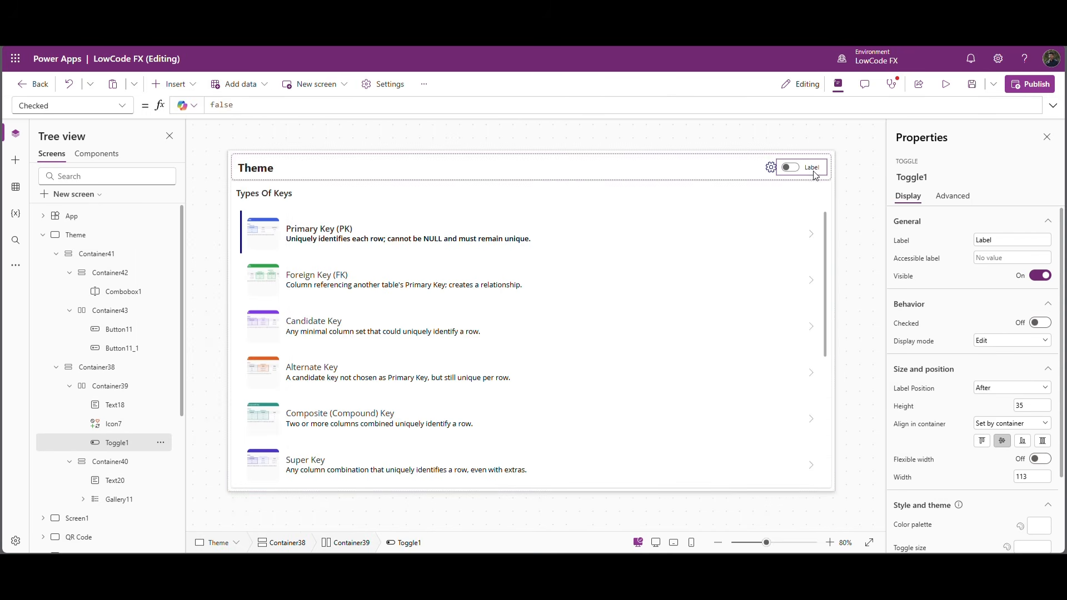
{"action": "left_click_drag", "start_coordinate": [809, 171], "coordinate": [771, 171]}
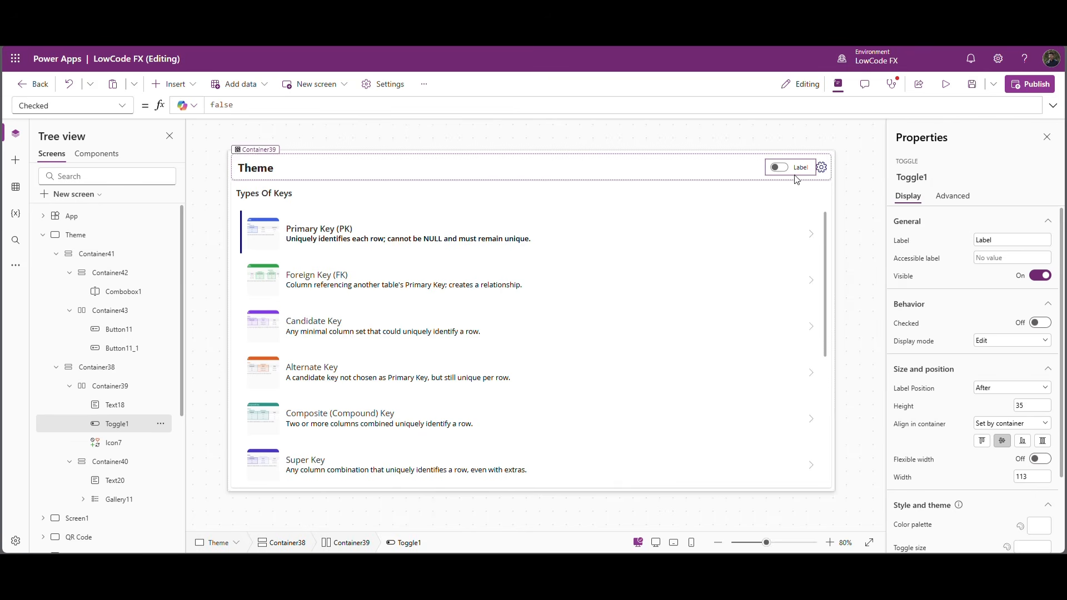
Clear the header toggle's label and set its width to 70.
{"action": "left_click_drag", "start_coordinate": [1040, 243], "coordinate": [957, 240]}
{"action": "key", "text": "BackSpace"}
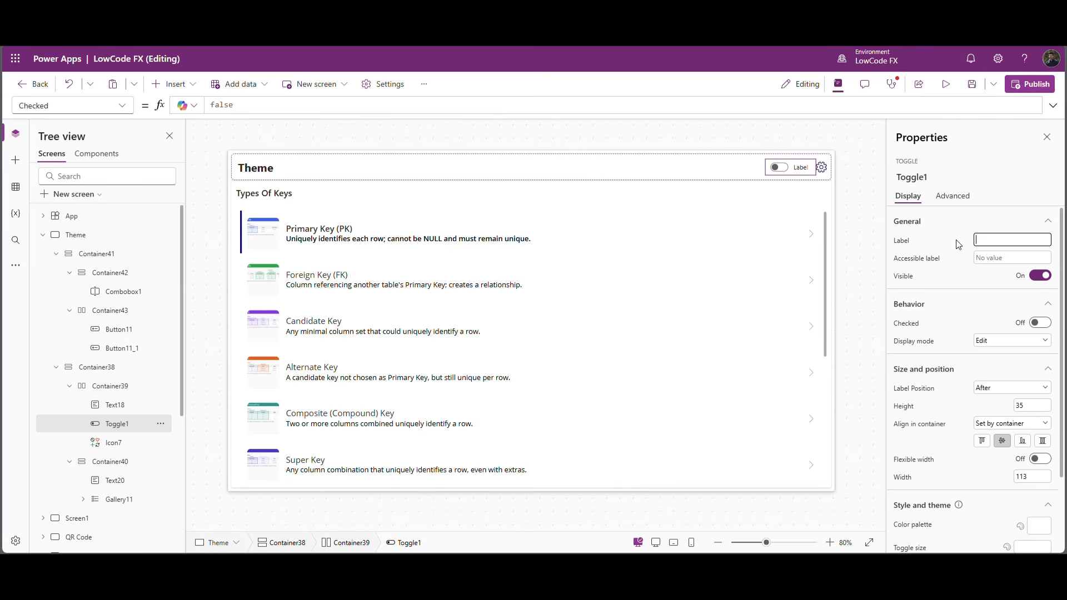
{"action": "left_click", "coordinate": [929, 221]}
{"action": "left_click_drag", "start_coordinate": [1043, 479], "coordinate": [960, 477]}
{"action": "type", "text": "40"}
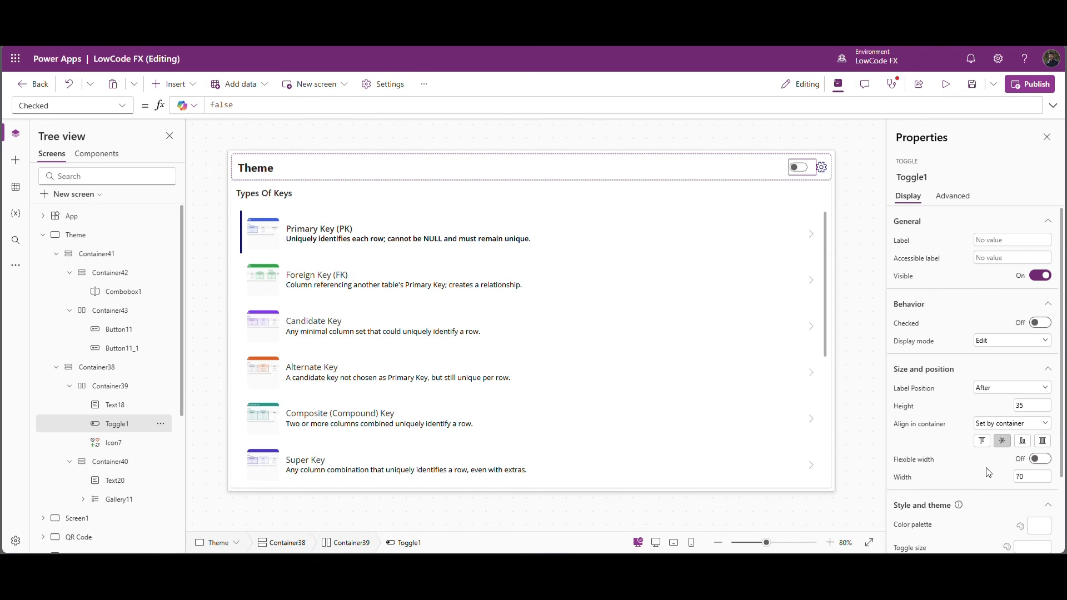
{"action": "left_click", "coordinate": [866, 286]}
Set the header toggle's OnCheck formula to Set(VarTheme,"Light").
{"action": "left_click", "coordinate": [810, 172]}
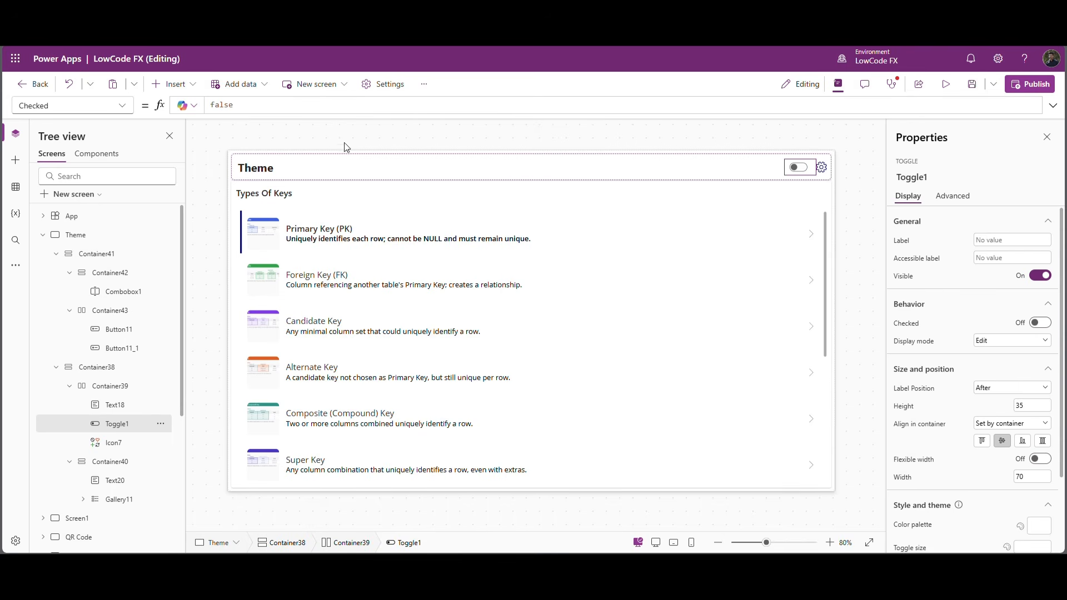
{"action": "left_click", "coordinate": [123, 107]}
{"action": "scroll", "coordinate": [84, 410], "scroll_direction": "down", "scroll_amount": 3}
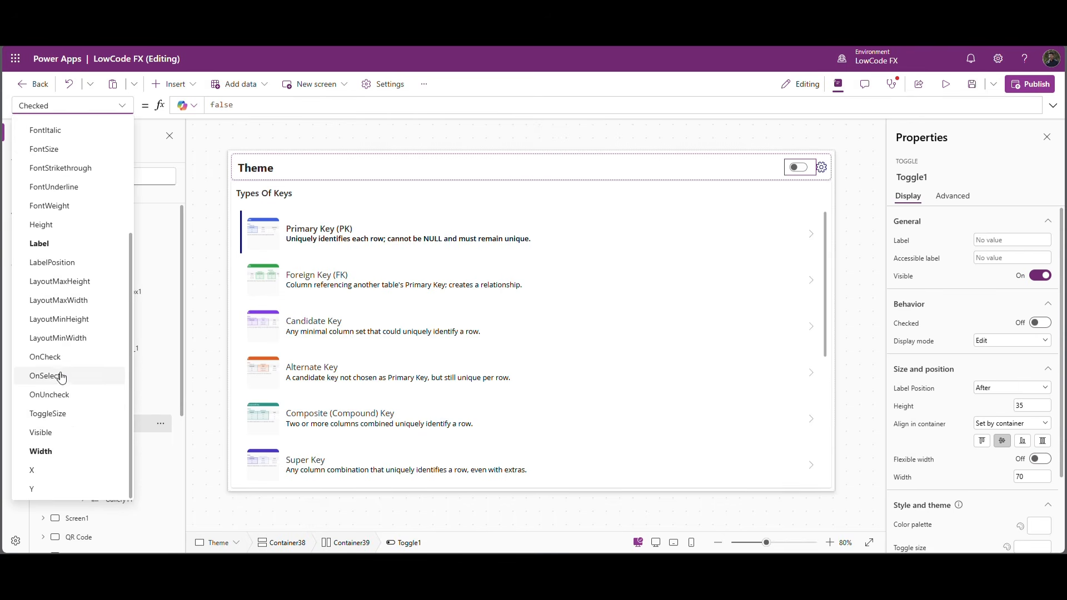
{"action": "left_click", "coordinate": [56, 358]}
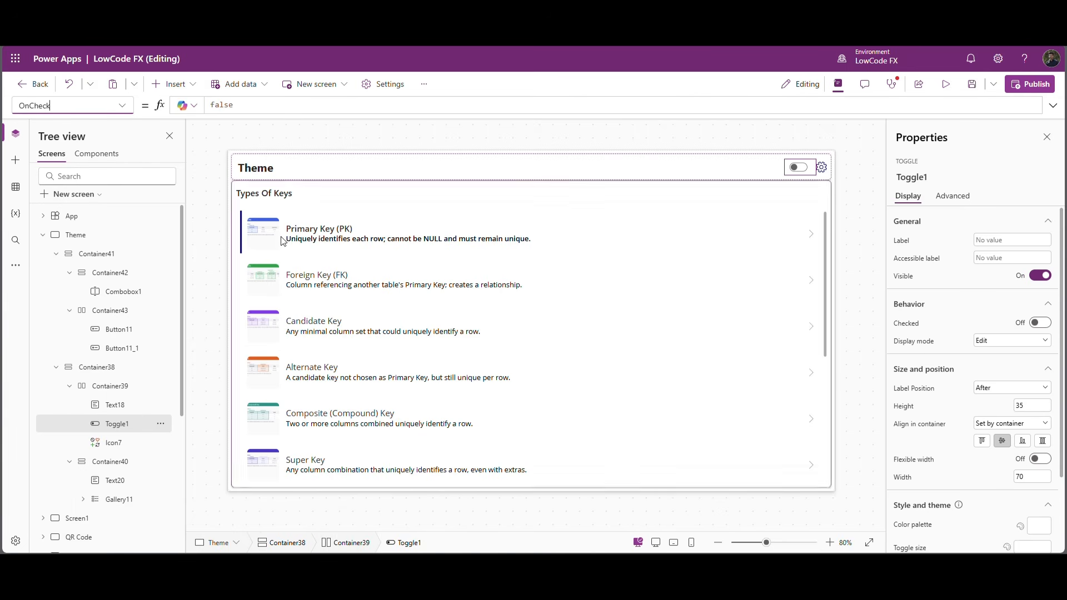
{"action": "double_click", "coordinate": [223, 106]}
{"action": "type", "text": "Set("}
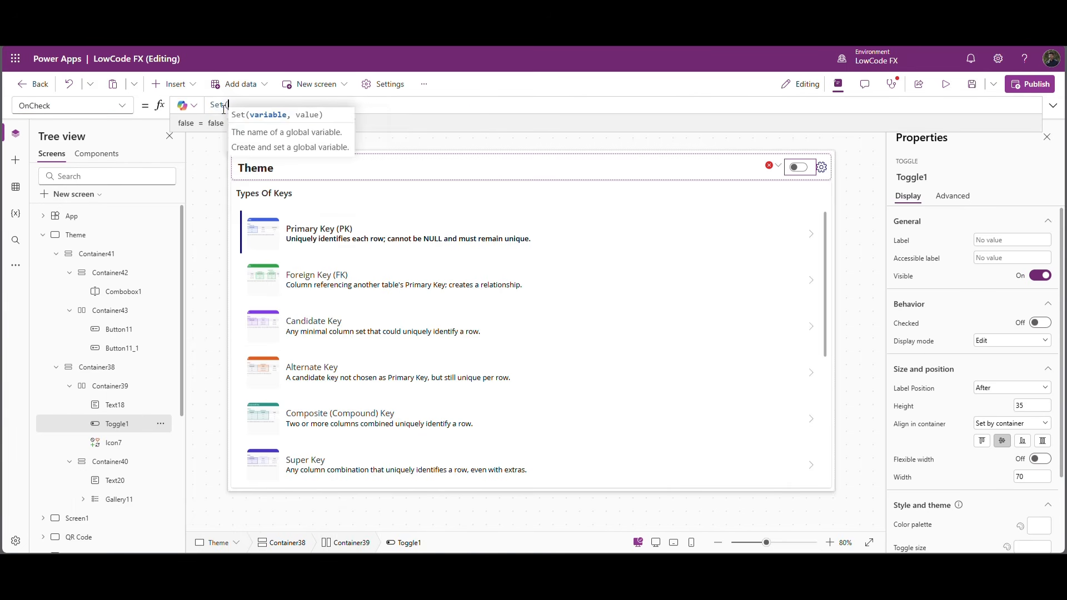
{"action": "type", "text": "VarTheme"}
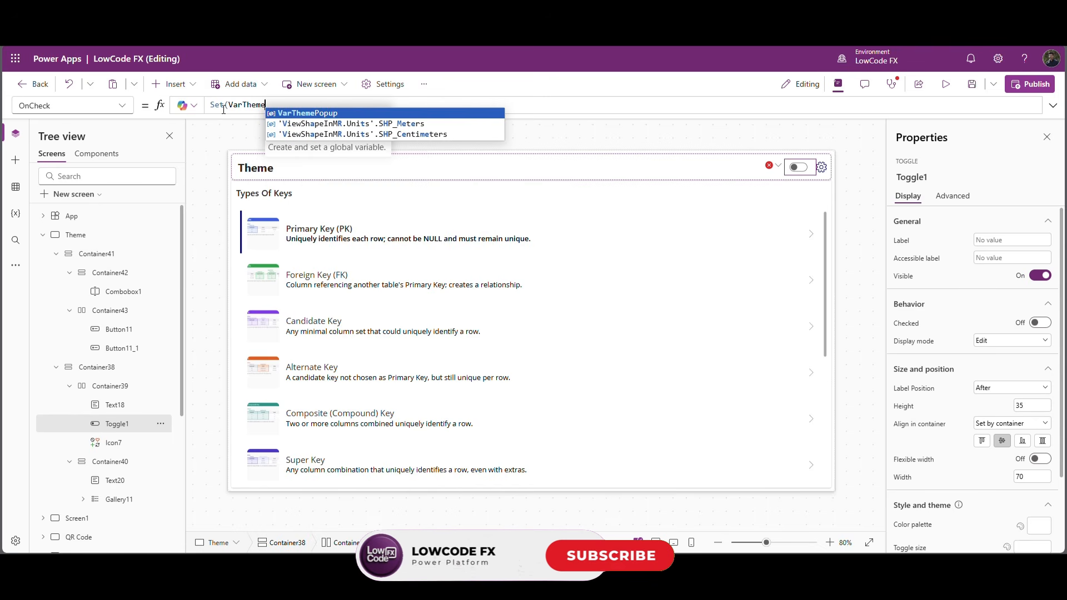
{"action": "type", "text": ", \""}
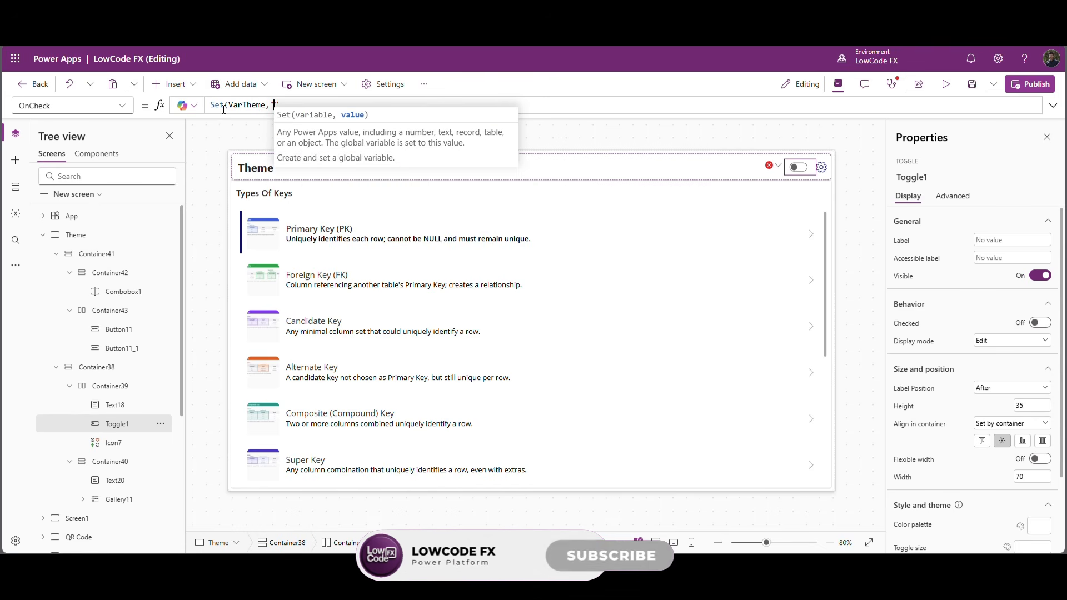
{"action": "type", "text": "Light\")"}
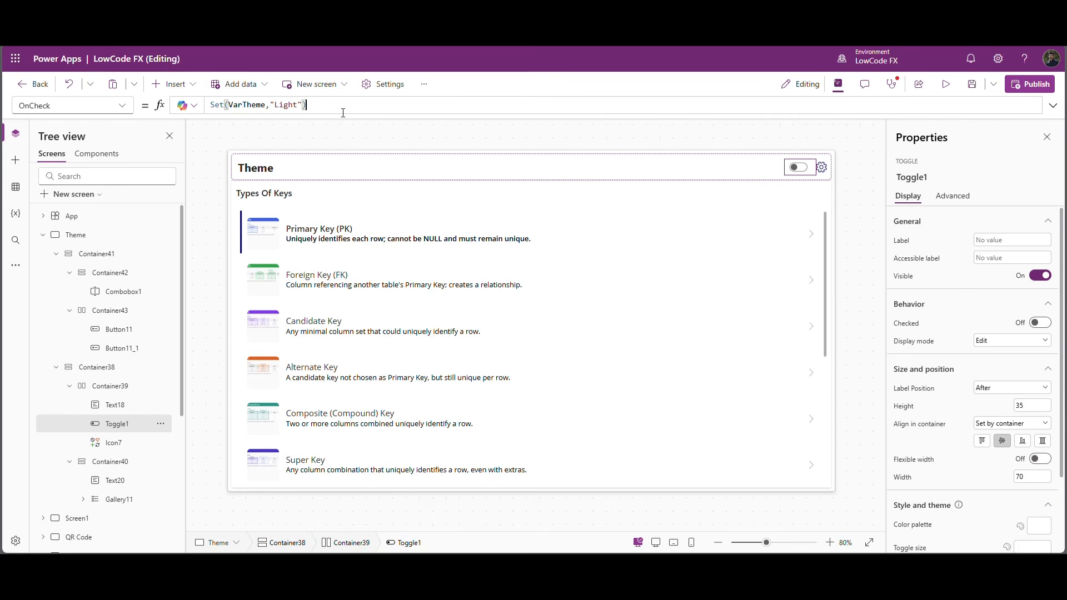
Reuse the OnCheck formula for the toggle's OnUncheck property, changed to Set(VarTheme,"Dark").
{"action": "left_click_drag", "start_coordinate": [307, 105], "coordinate": [212, 106]}
{"action": "key", "text": "ctrl+c"}
{"action": "left_click", "coordinate": [120, 108]}
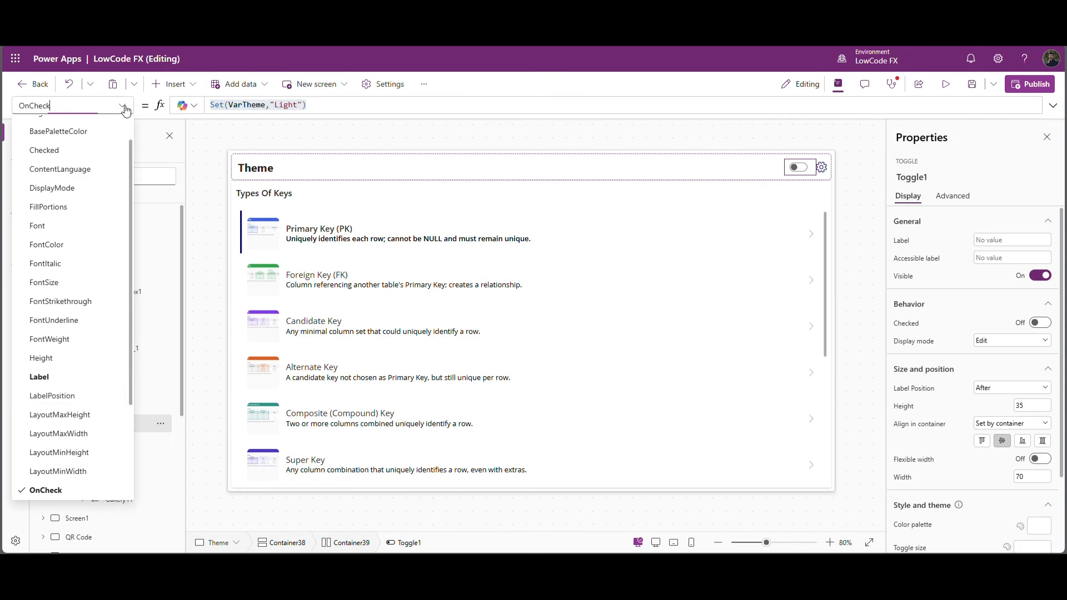
{"action": "scroll", "coordinate": [89, 389], "scroll_direction": "down", "scroll_amount": 2}
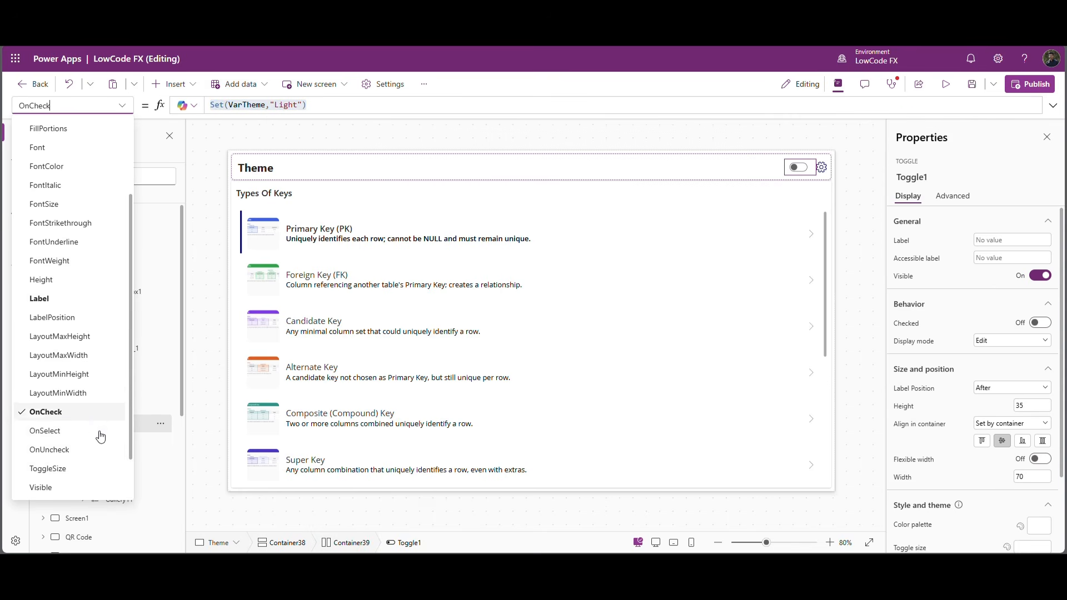
{"action": "left_click", "coordinate": [71, 449]}
{"action": "double_click", "coordinate": [231, 106]}
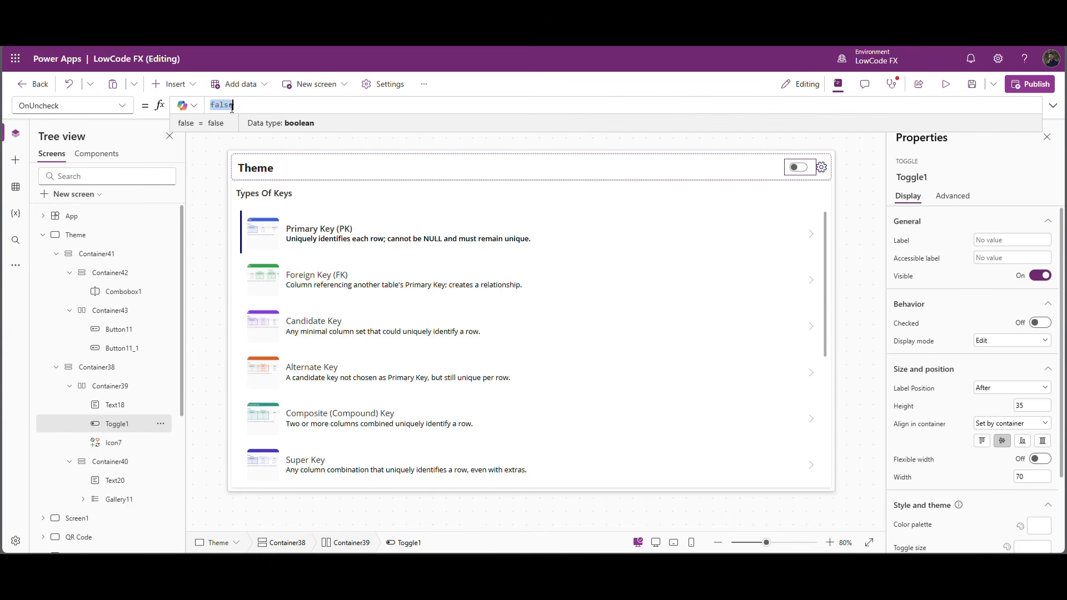
{"action": "key", "text": "ctrl+v"}
{"action": "double_click", "coordinate": [281, 105]}
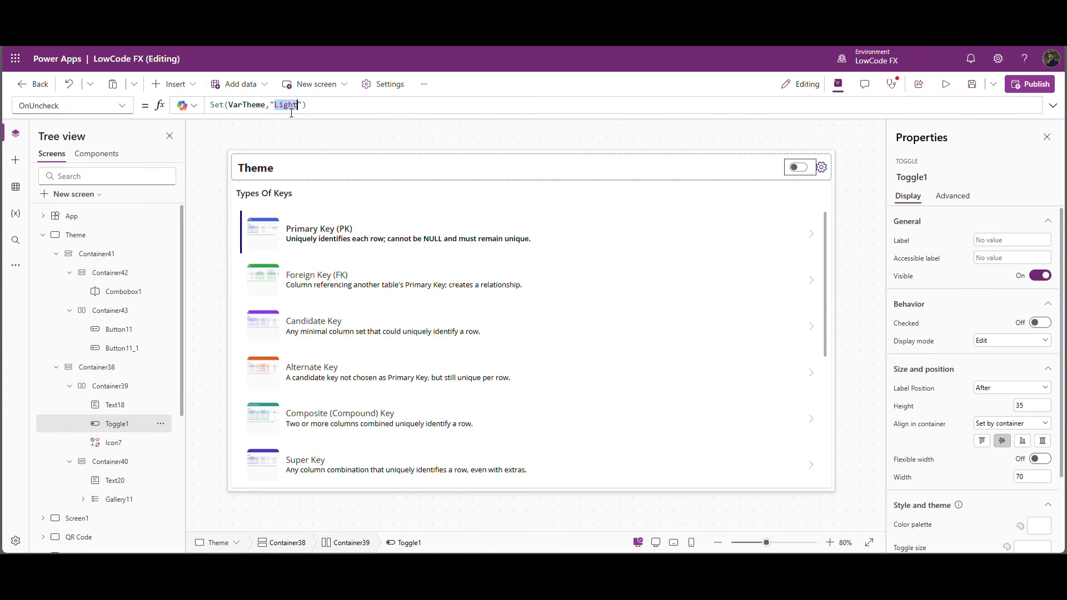
{"action": "type", "text": "Dark"}
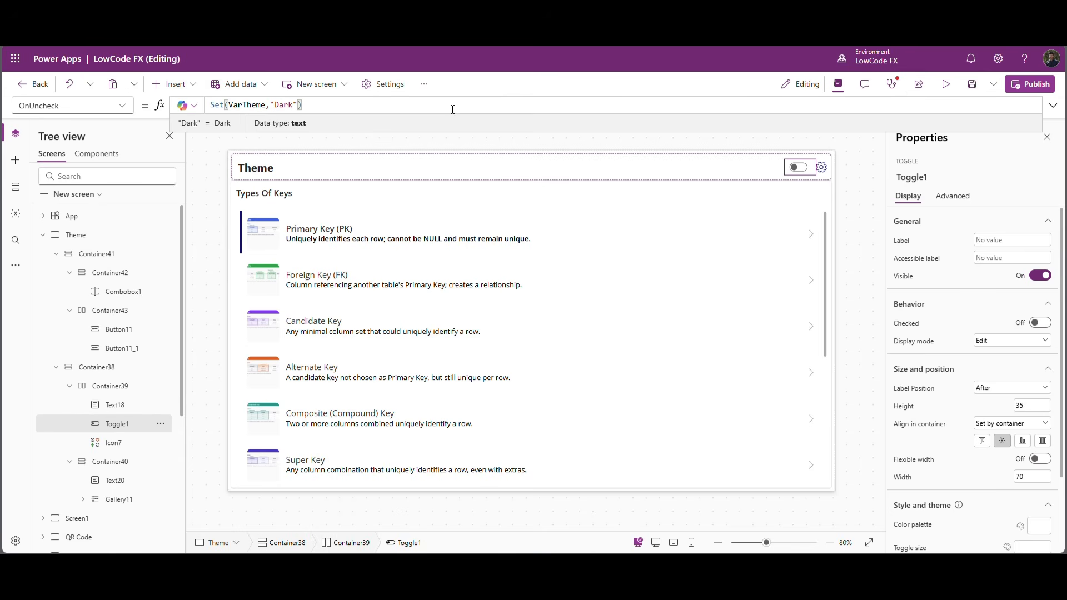
Copy the header toggle's OnCheck formula and add Set(VarTheme,"Light"); as the first line of the App's OnStart formula.
{"action": "left_click", "coordinate": [123, 106]}
{"action": "left_click", "coordinate": [56, 453]}
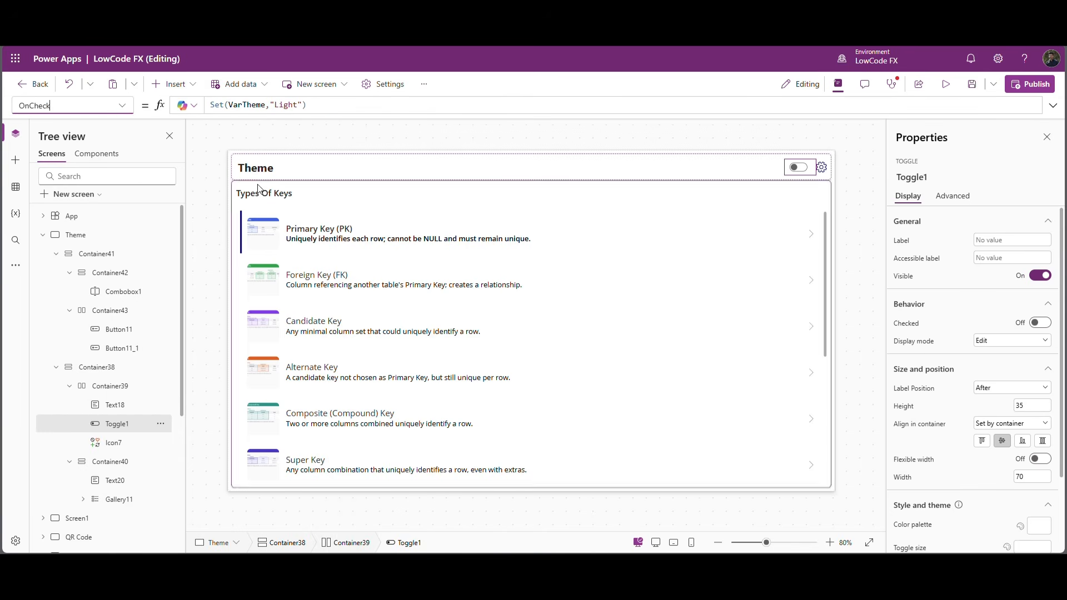
{"action": "left_click_drag", "start_coordinate": [318, 109], "coordinate": [203, 109]}
{"action": "key", "text": "ctrl+c"}
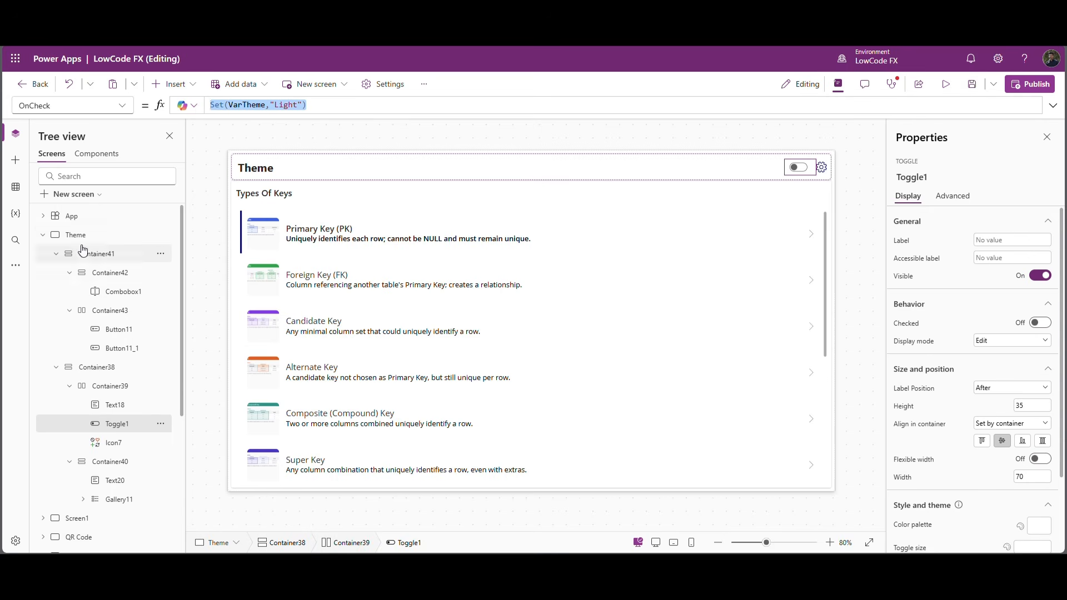
{"action": "left_click", "coordinate": [80, 222]}
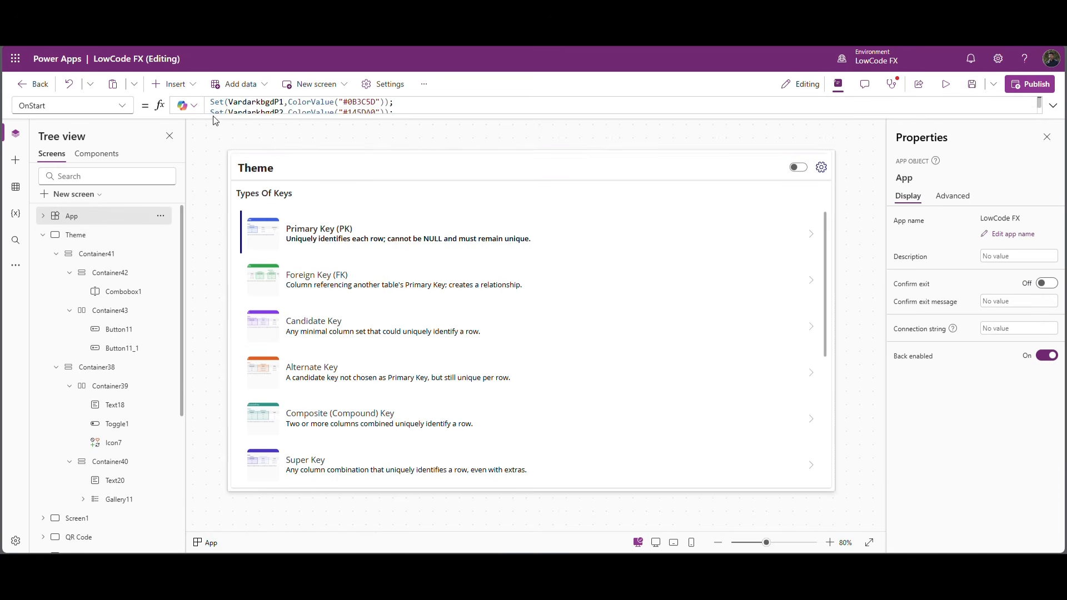
{"action": "left_click", "coordinate": [245, 107]}
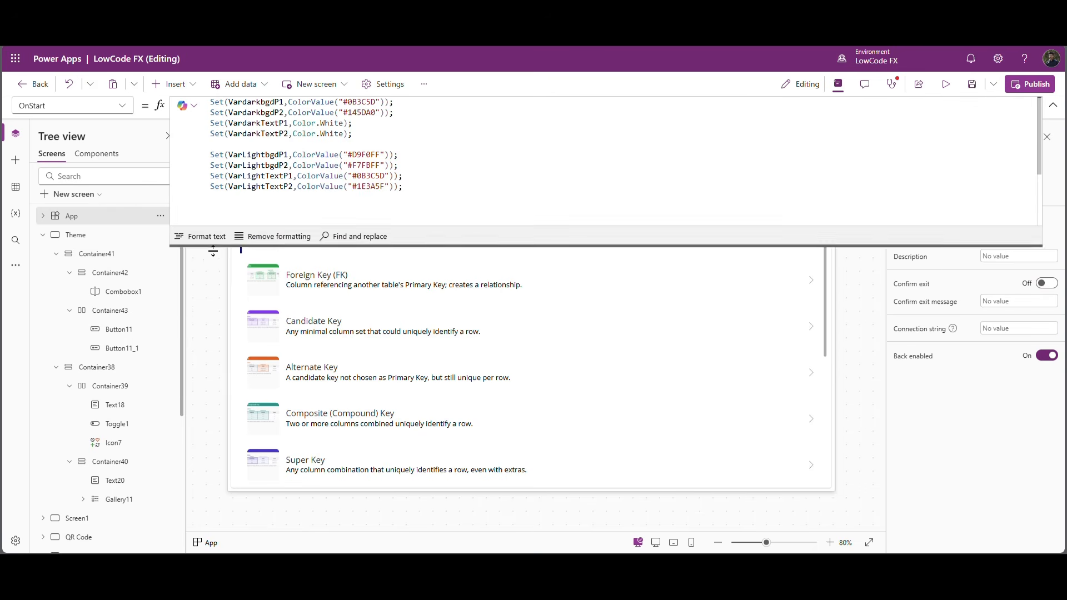
{"action": "left_click", "coordinate": [211, 107]}
{"action": "key", "text": "Return"}
{"action": "key", "text": "Up"}
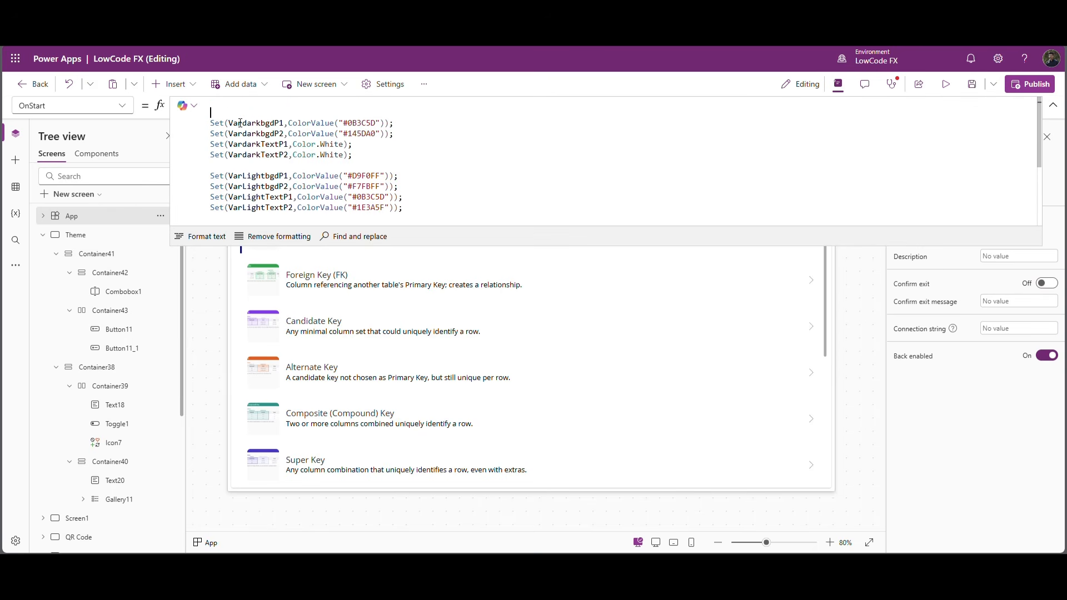
{"action": "key", "text": "ctrl+v"}
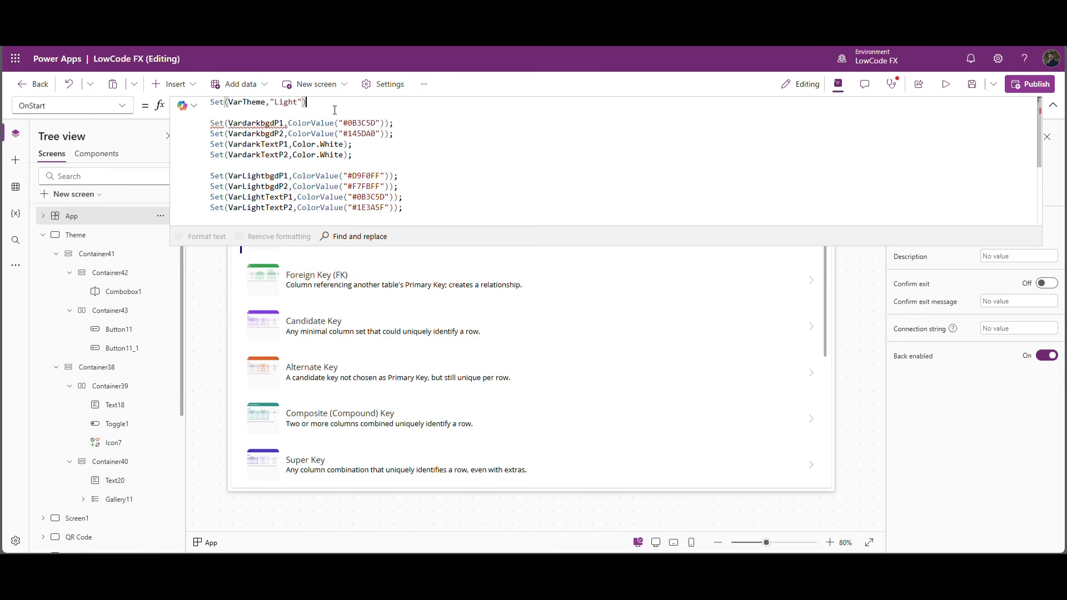
{"action": "type", "text": ";"}
{"action": "double_click", "coordinate": [246, 102]}
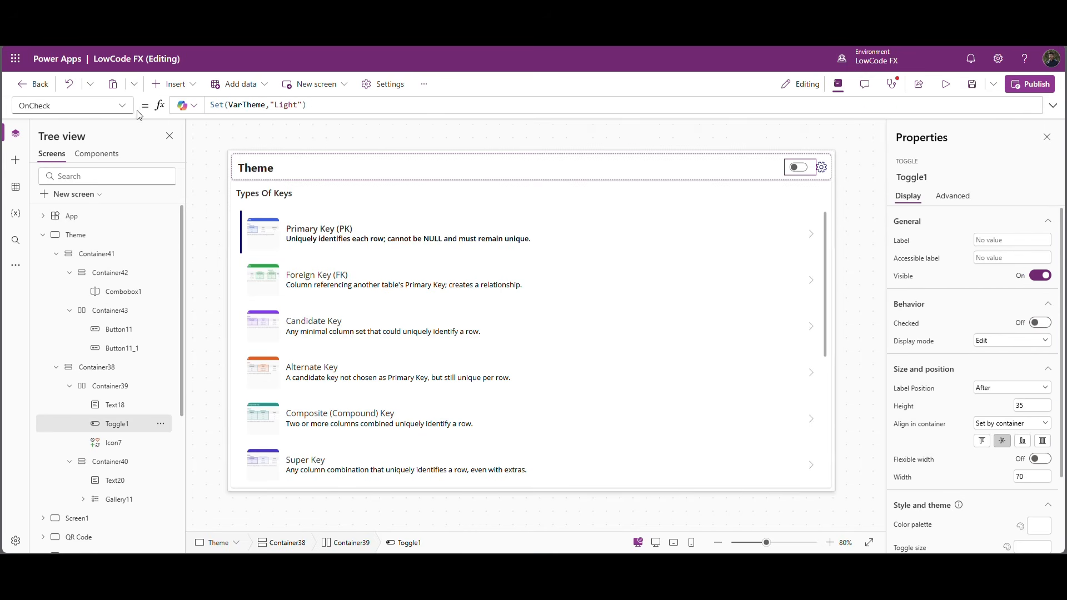
Set the header toggle's Checked property to true.
{"action": "left_click", "coordinate": [124, 106]}
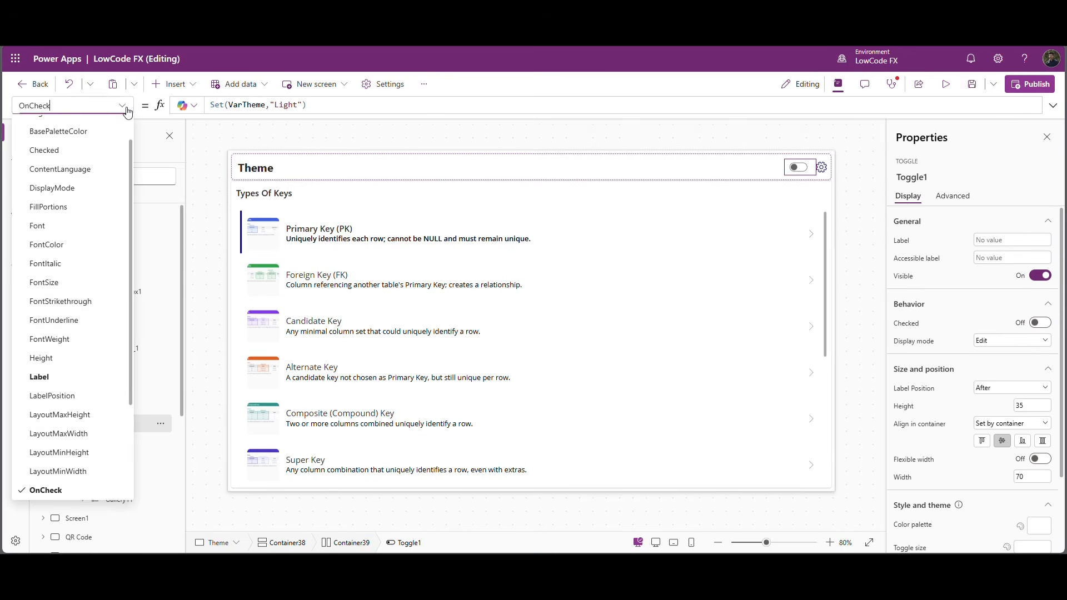
{"action": "left_click", "coordinate": [56, 151]}
{"action": "double_click", "coordinate": [227, 109]}
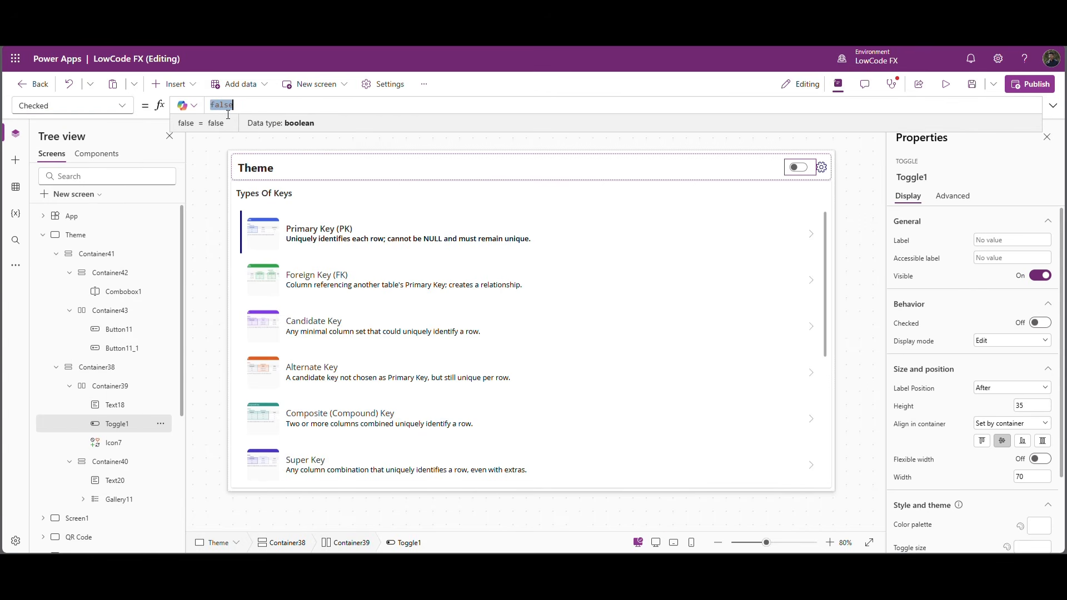
{"action": "type", "text": "true"}
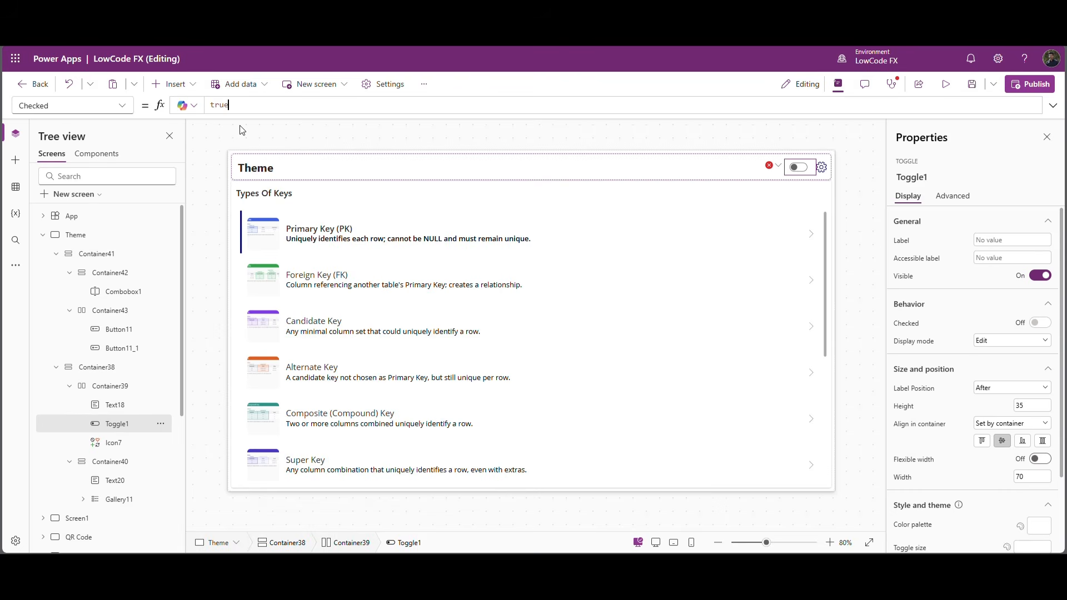
{"action": "left_click", "coordinate": [239, 126]}
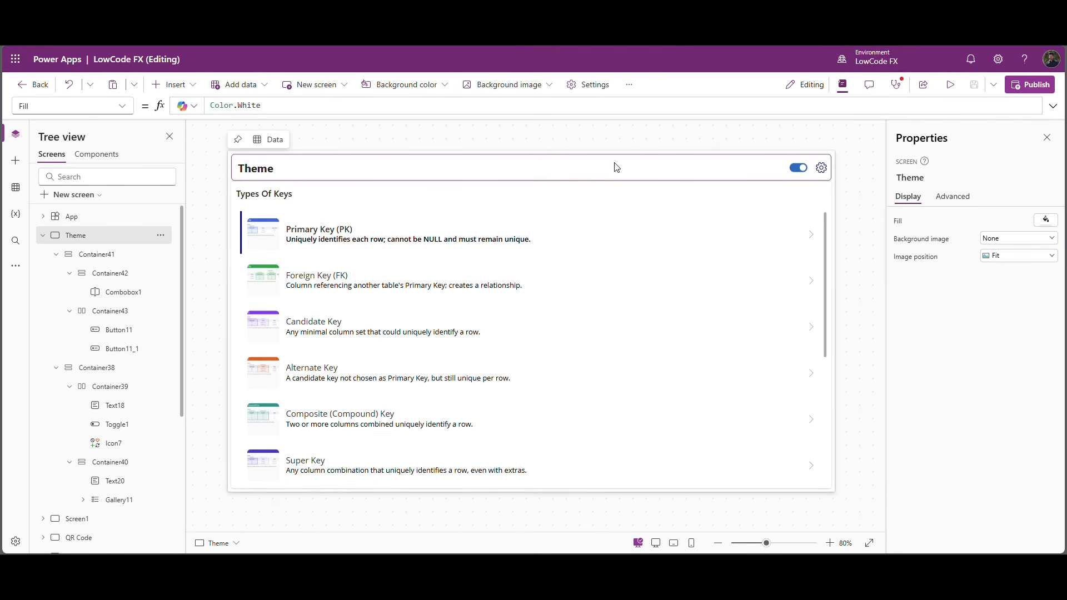
Begin the Color formula of the header's Theme title with If(VarTheme="Light",.
{"action": "left_click", "coordinate": [267, 176]}
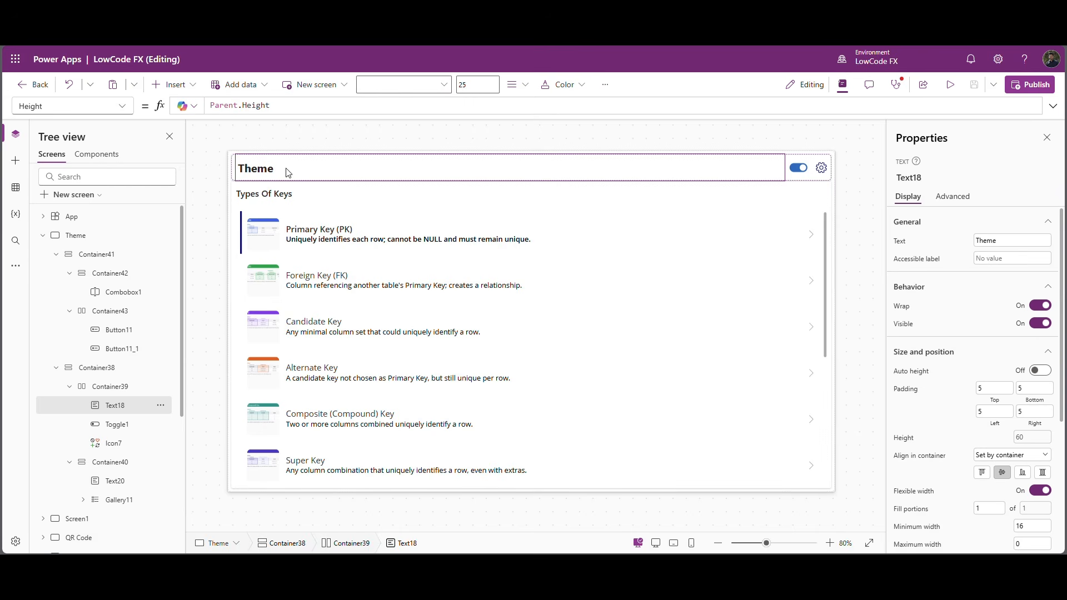
{"action": "scroll", "coordinate": [1000, 433], "scroll_direction": "down", "scroll_amount": 4}
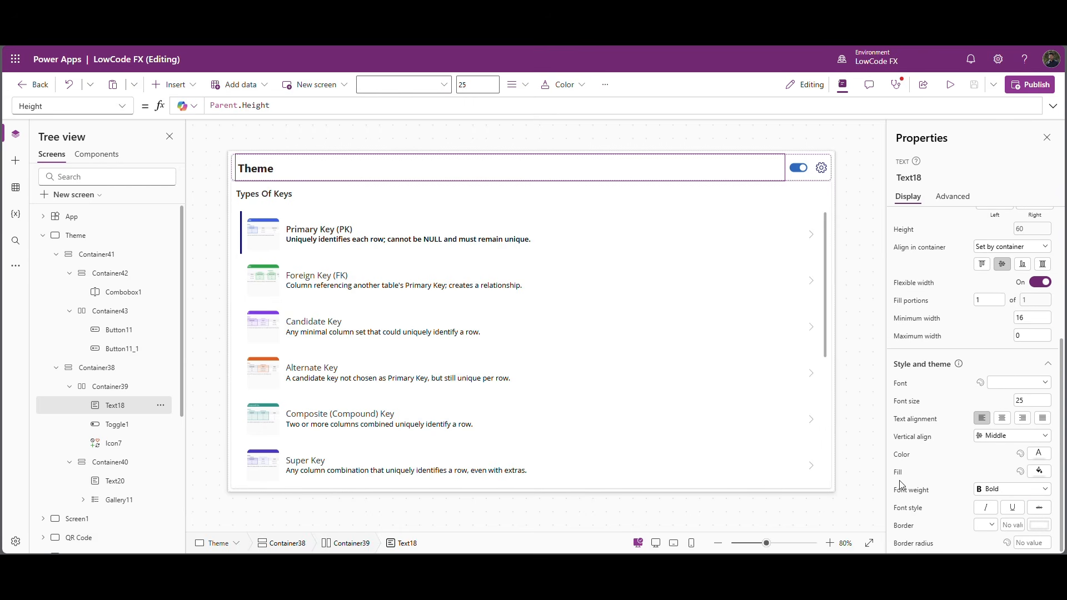
{"action": "left_click", "coordinate": [1040, 471]}
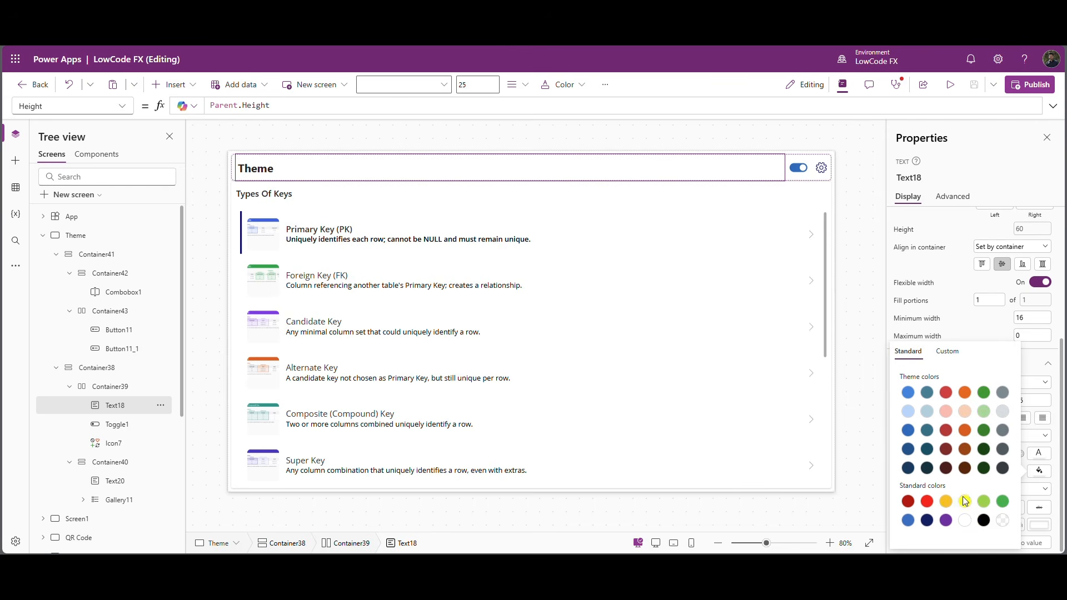
{"action": "left_click", "coordinate": [1003, 521]}
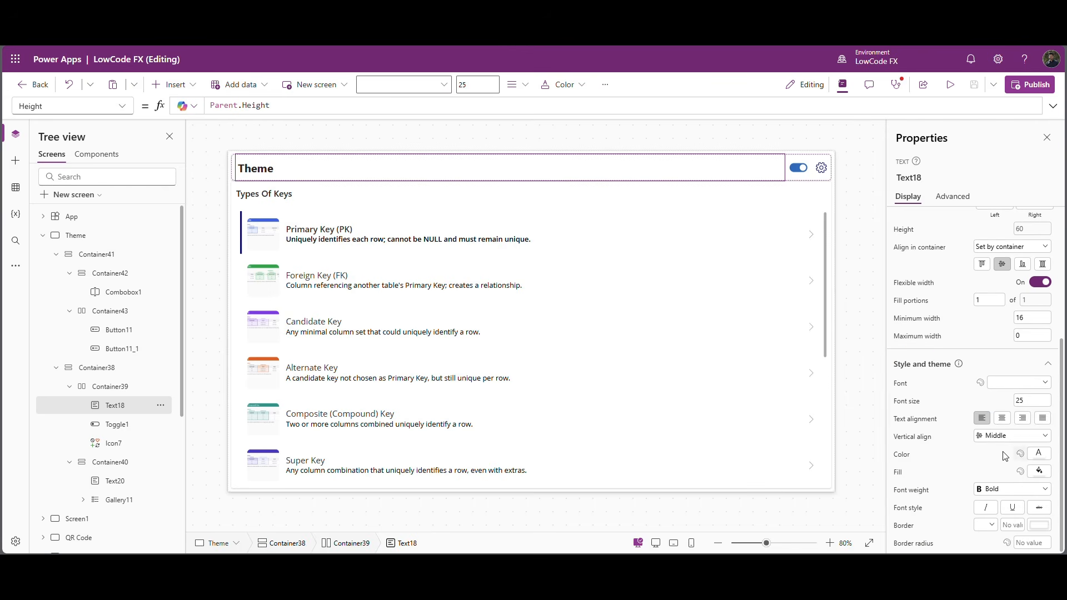
{"action": "left_click", "coordinate": [901, 455]}
{"action": "type", "text": "If(VarTheme"}
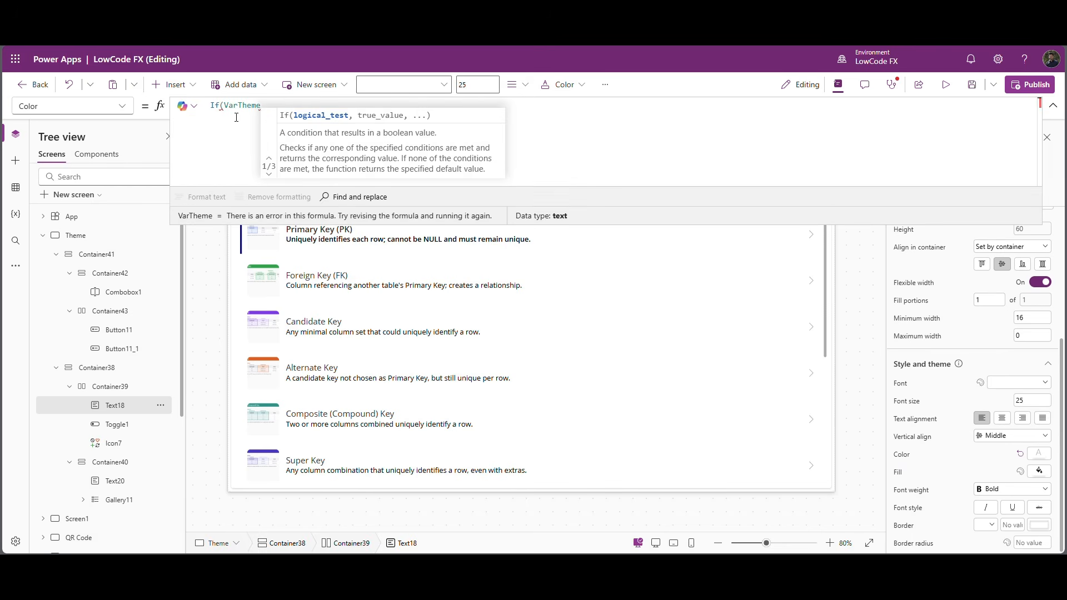
{"action": "type", "text": "=\"\""}
{"action": "type", "text": "Light\","}
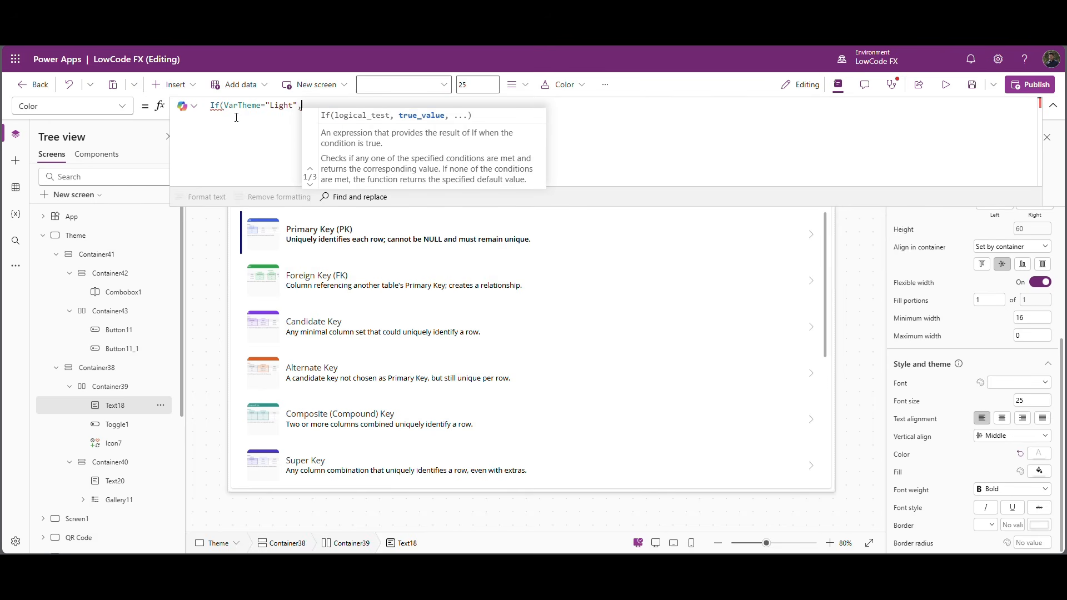
{"action": "left_click_drag", "start_coordinate": [298, 106], "coordinate": [230, 107]}
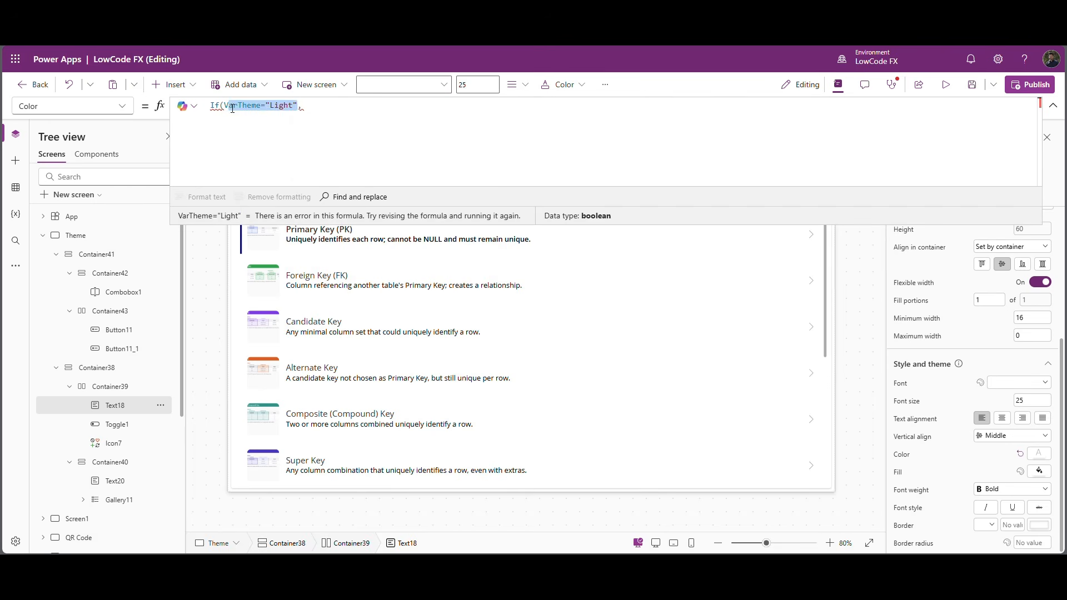
{"action": "left_click", "coordinate": [362, 162]}
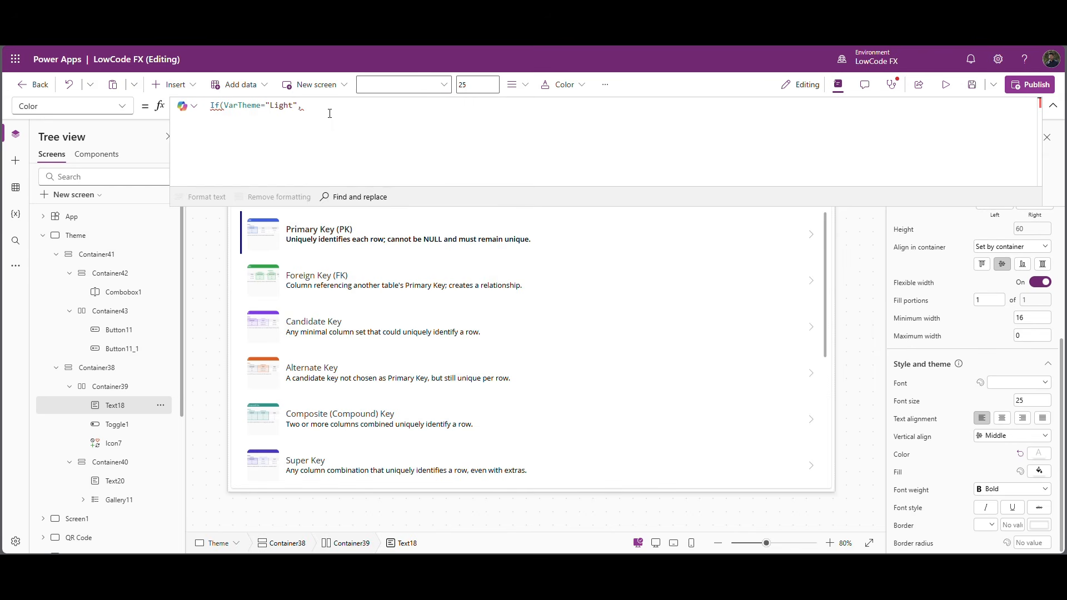
Complete the title's Color formula with VarLightTextP1 as the result for the light theme.
{"action": "type", "text": "Var"}
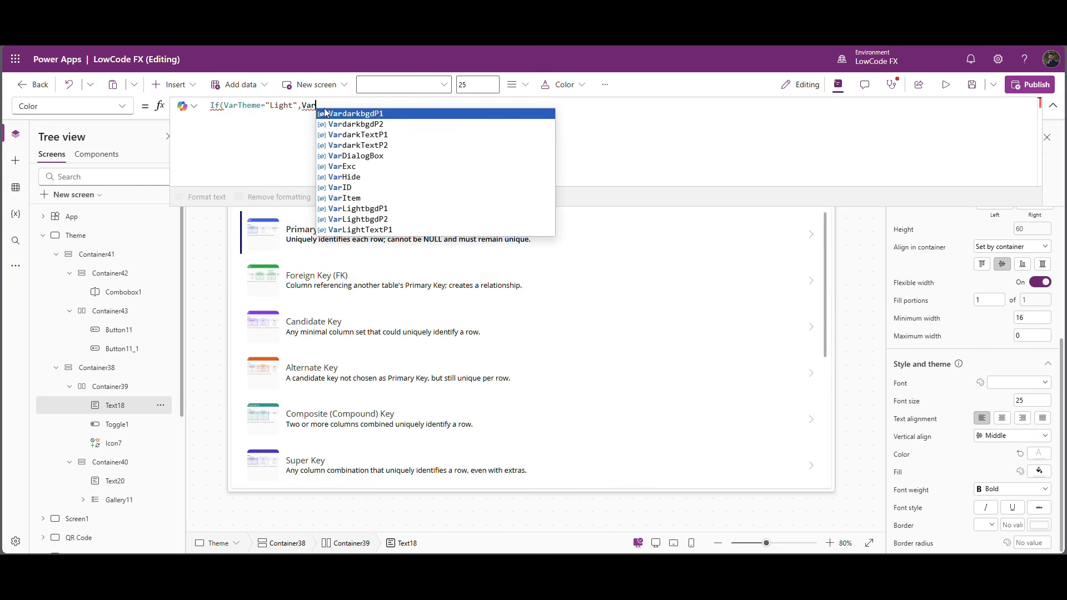
{"action": "type", "text": "Light"}
{"action": "key", "text": "Down"}
{"action": "key", "text": "Down"}
{"action": "key", "text": "Tab"}
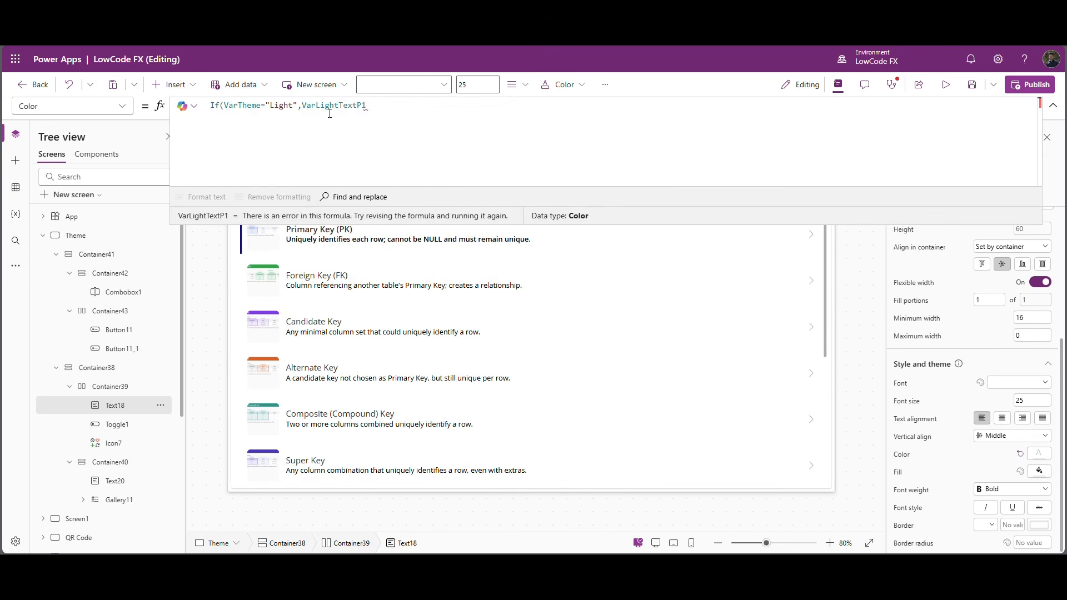
{"action": "type", "text": ")"}
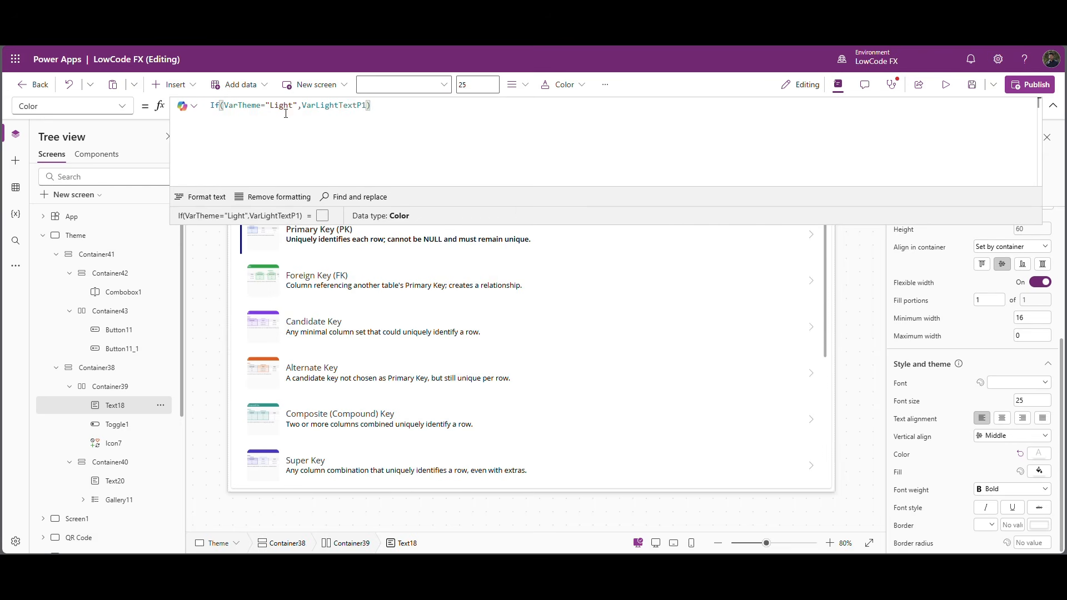
Extend the title's Color formula with a second condition, VarTheme="Dark", that returns VardarkTextP1.
{"action": "left_click_drag", "start_coordinate": [368, 108], "coordinate": [230, 109]}
{"action": "key", "text": "ctrl+c"}
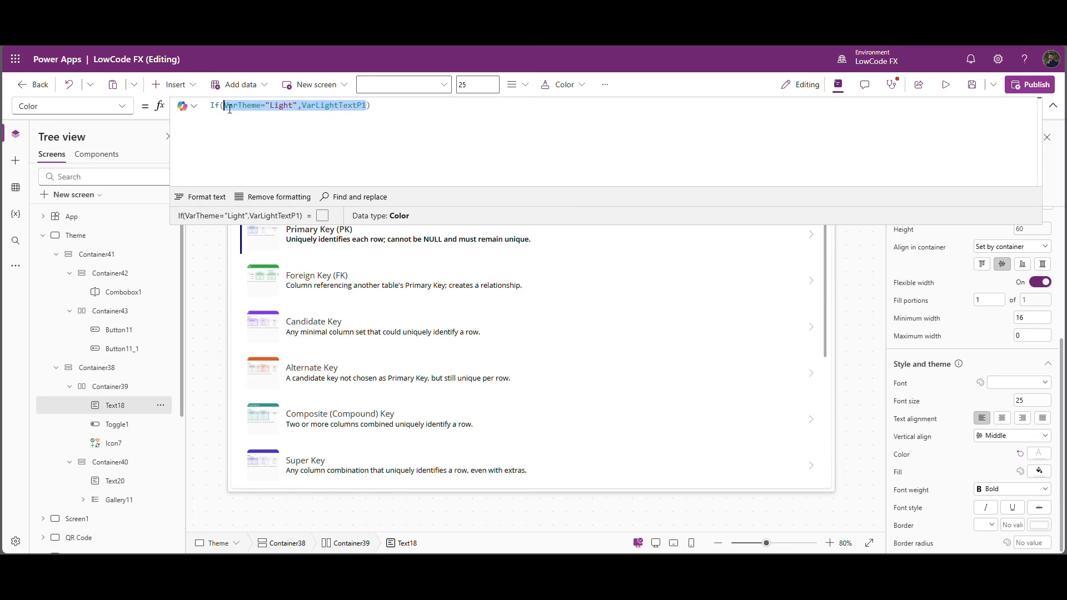
{"action": "left_click", "coordinate": [369, 110]}
{"action": "type", "text": ","}
{"action": "key", "text": "ctrl+v"}
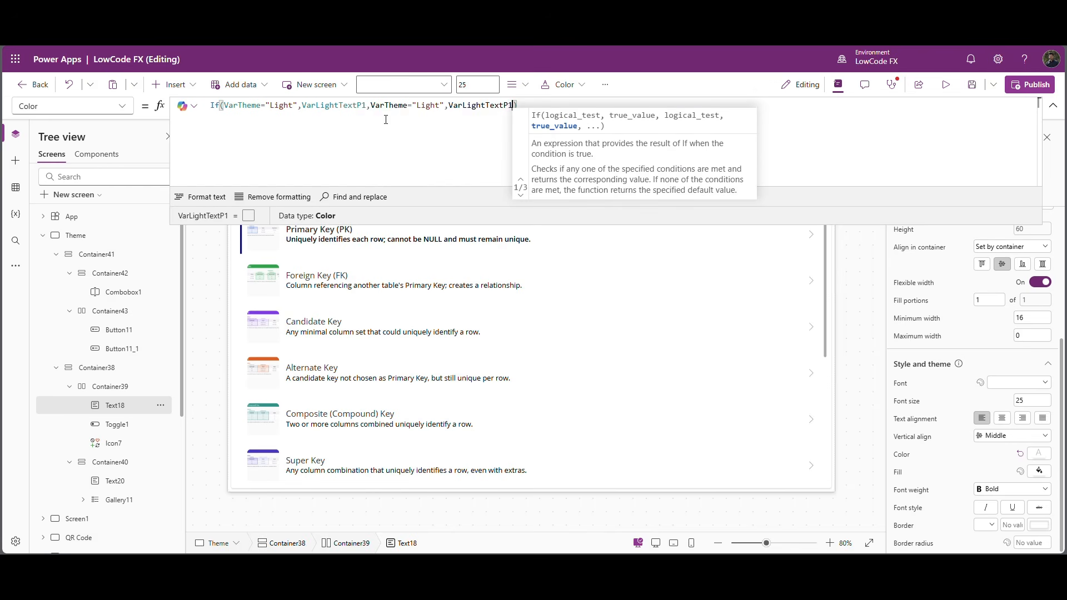
{"action": "double_click", "coordinate": [428, 106]}
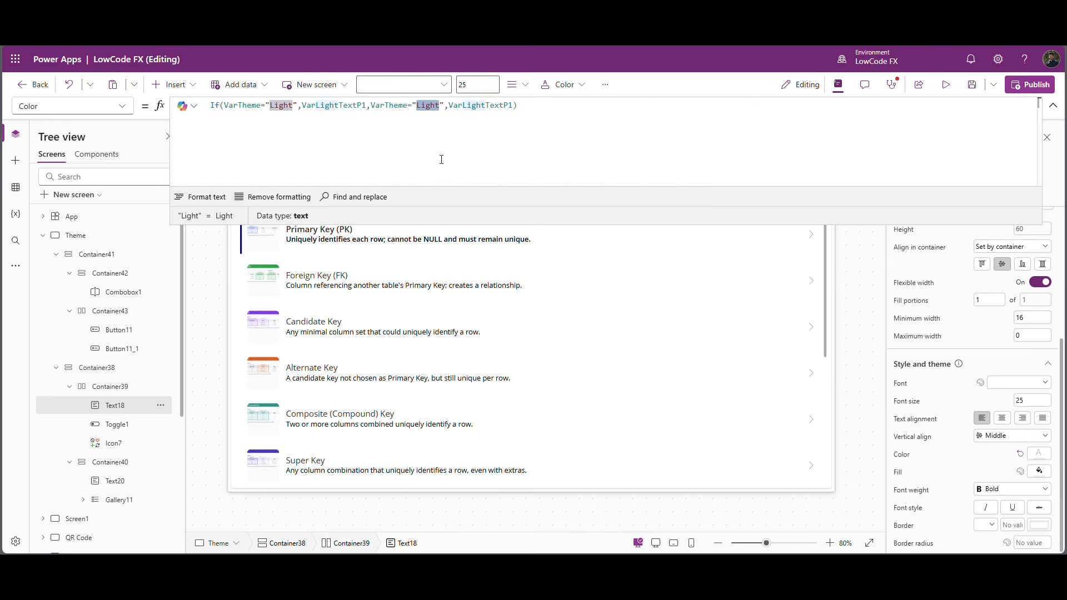
{"action": "type", "text": "Dark"}
{"action": "double_click", "coordinate": [487, 107]}
{"action": "type", "text": "Vardar"}
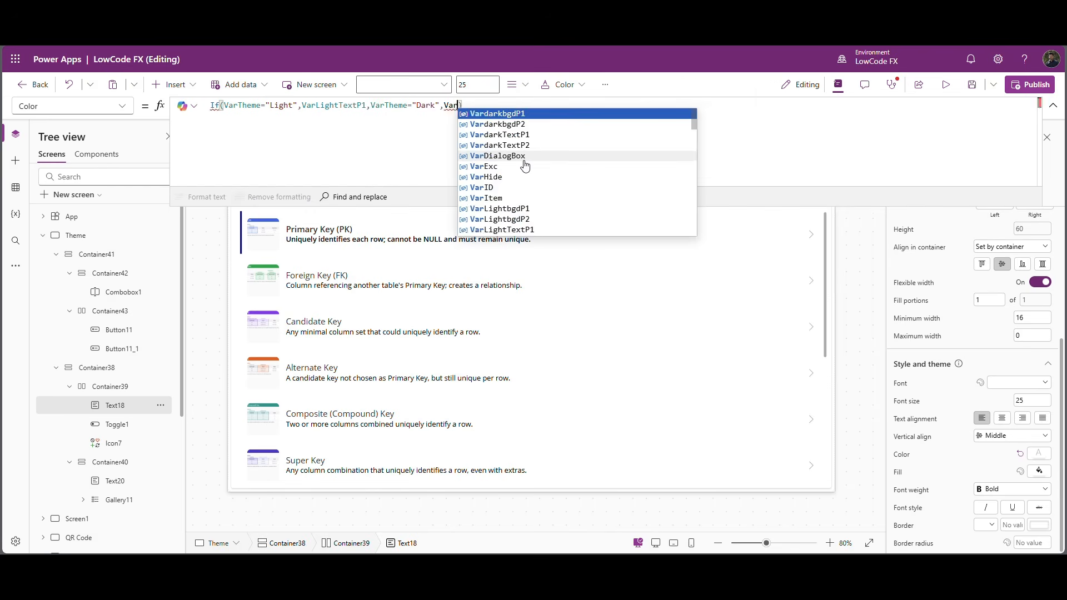
{"action": "key", "text": "Down"}
{"action": "key", "text": "Down"}
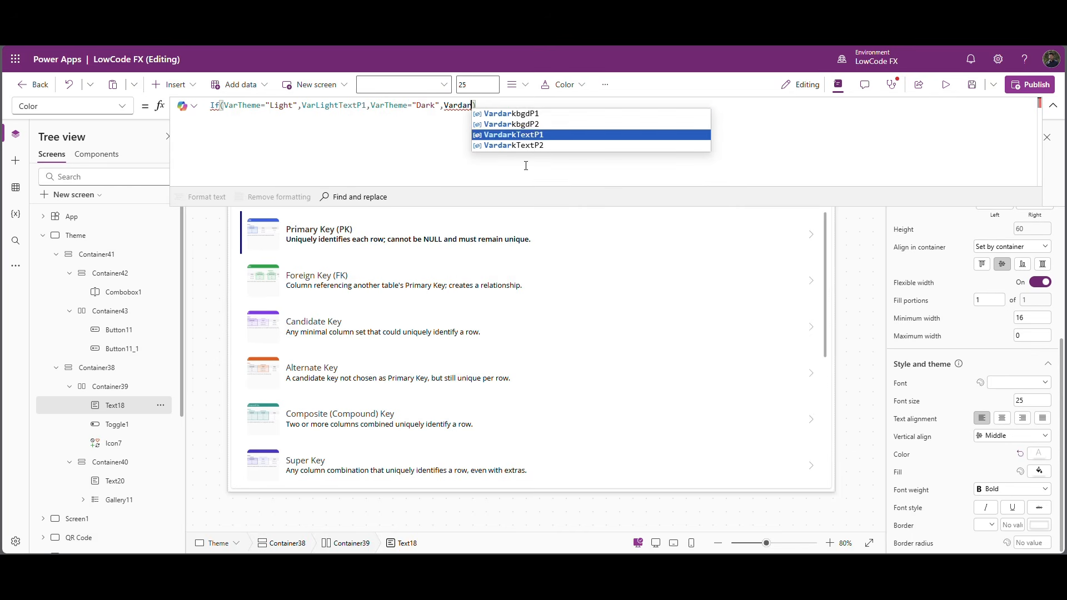
{"action": "key", "text": "Return"}
Copy the Theme title's complete Color formula and collapse the expanded formula editor.
{"action": "left_click_drag", "start_coordinate": [516, 114], "coordinate": [208, 107]}
{"action": "key", "text": "ctrl+c"}
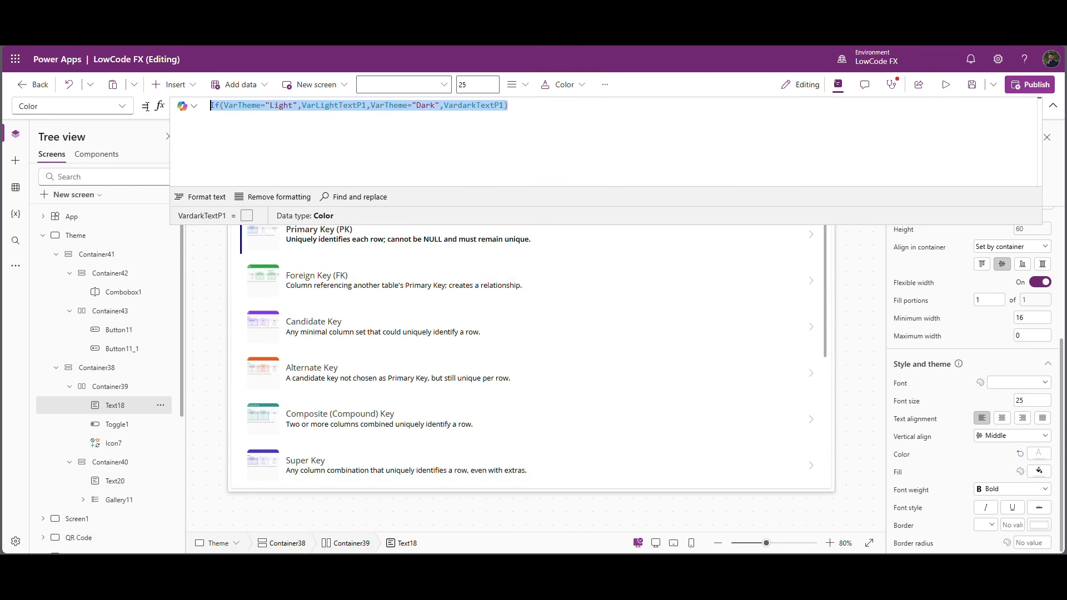
{"action": "left_click", "coordinate": [440, 138]}
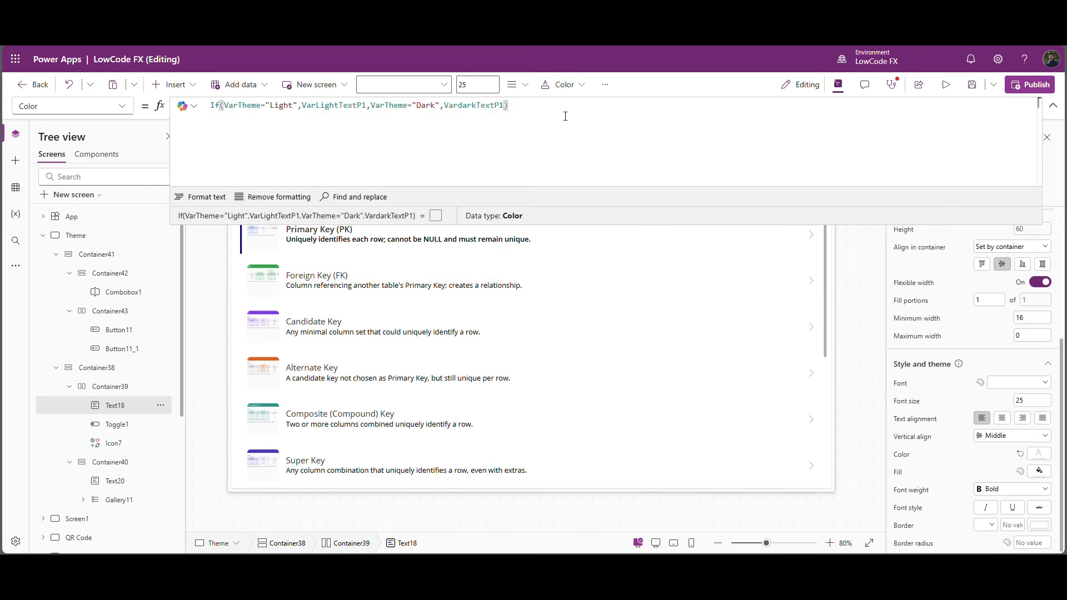
{"action": "left_click", "coordinate": [1053, 106]}
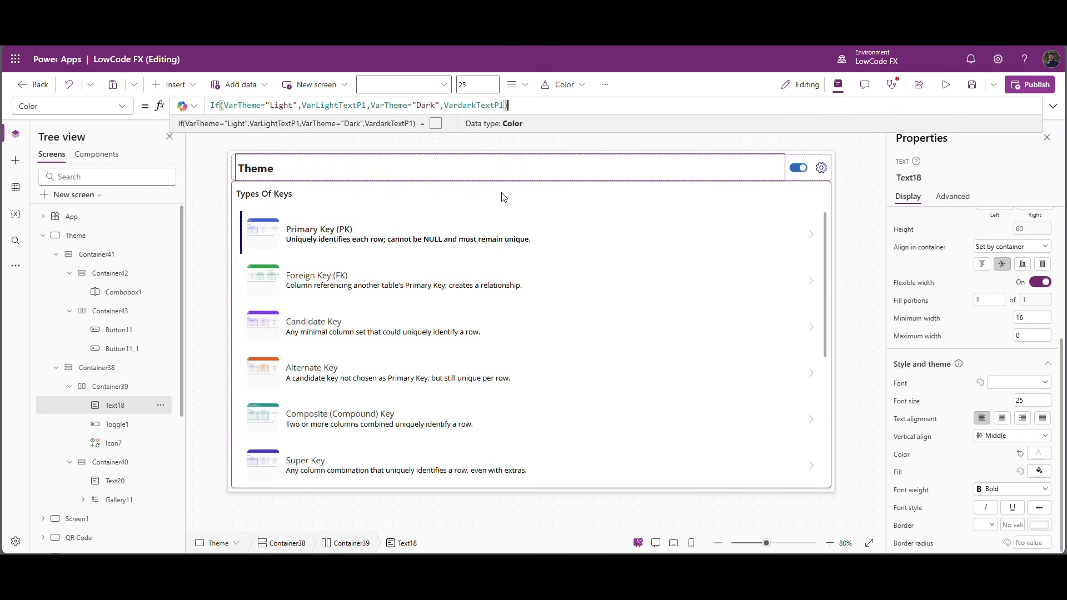
Replace the Fill formula of the header container, Container39, with the copied theme condition.
{"action": "left_click", "coordinate": [116, 389]}
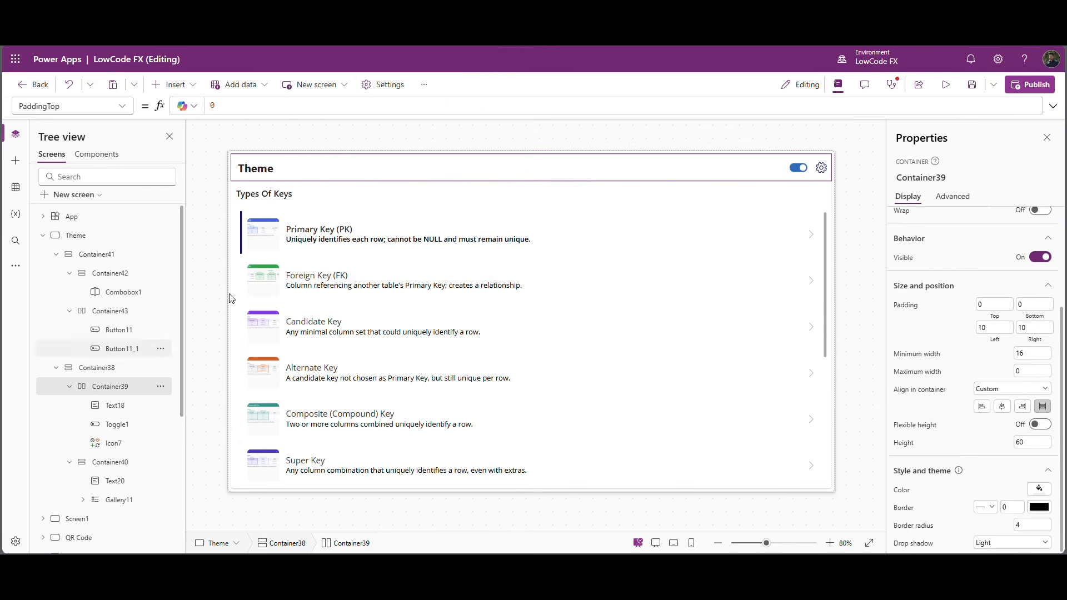
{"action": "left_click", "coordinate": [906, 491]}
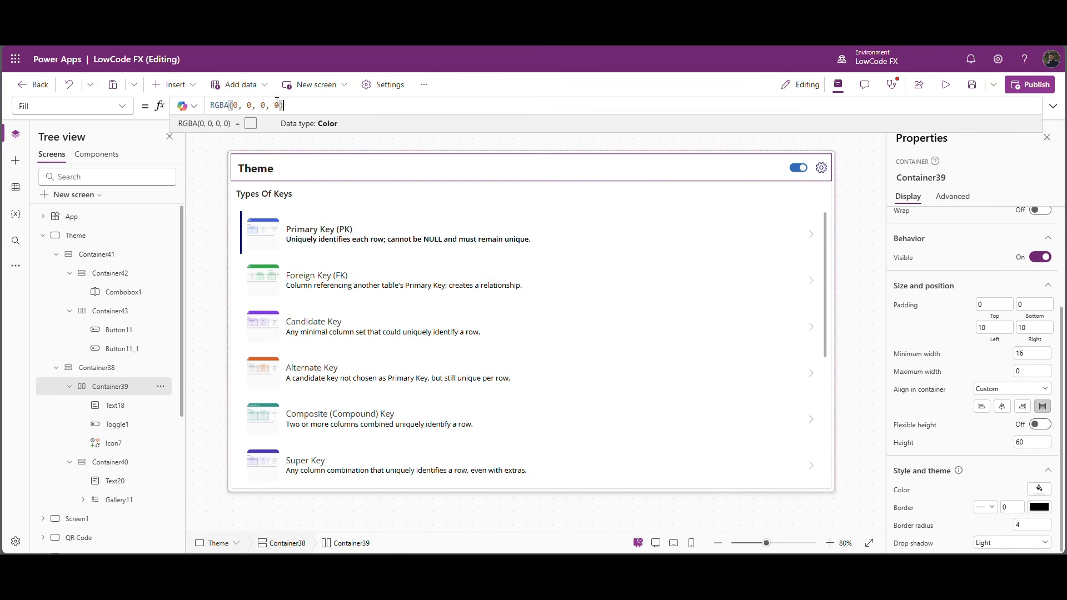
{"action": "key", "text": "ctrl+a"}
{"action": "key", "text": "ctrl+v"}
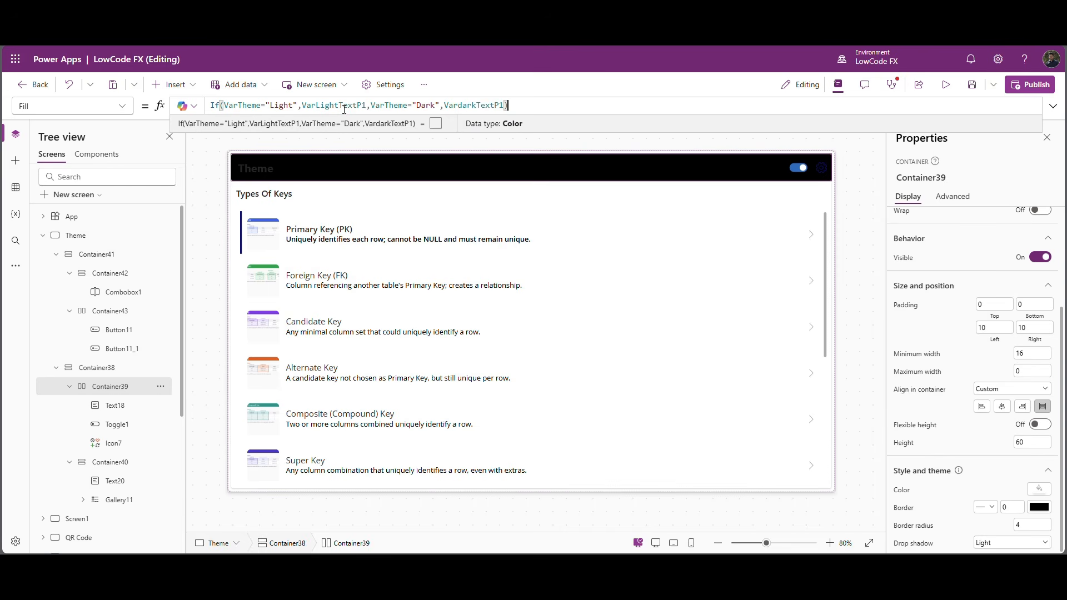
Change the header container's Fill results to VarLightbgdP1 for the light theme and VardarkbgdP1 for the dark theme.
{"action": "left_click_drag", "start_coordinate": [339, 110], "coordinate": [359, 109]}
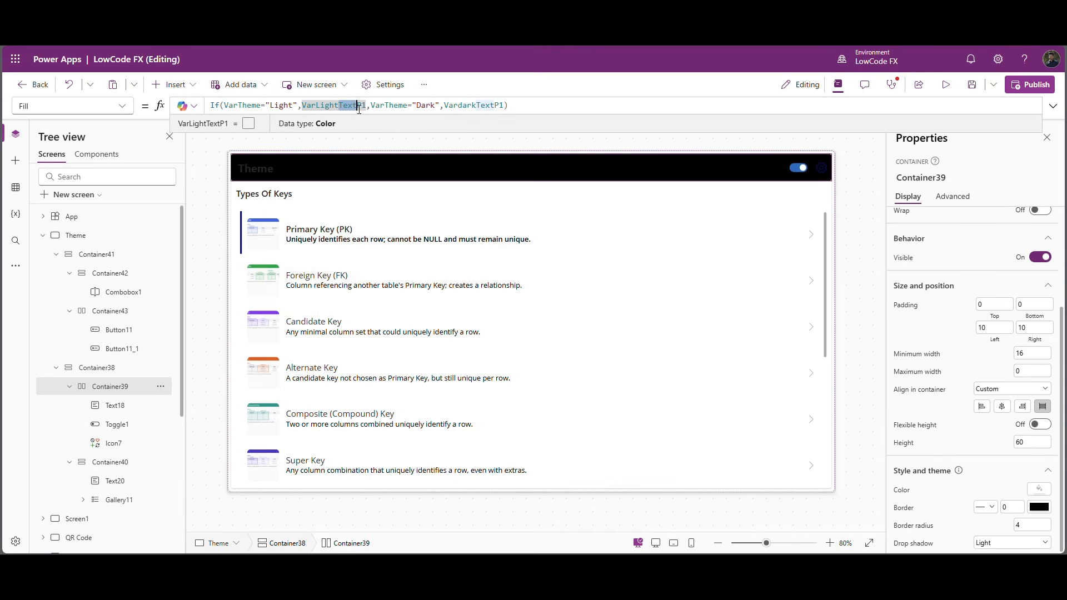
{"action": "type", "text": "bgd"}
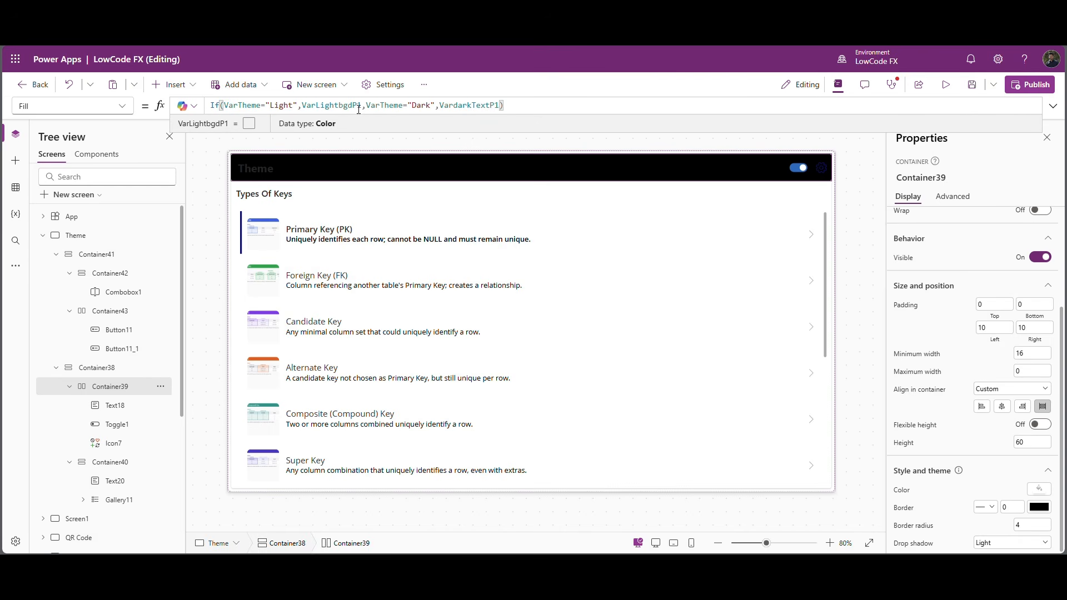
{"action": "double_click", "coordinate": [346, 109]}
{"action": "left_click_drag", "start_coordinate": [491, 110], "coordinate": [475, 109]}
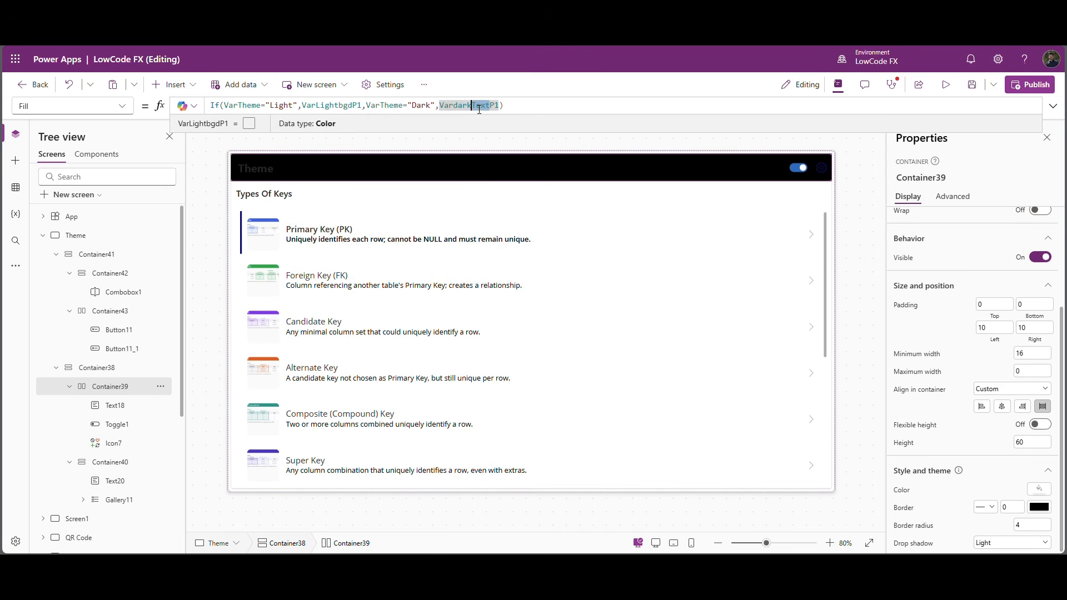
{"action": "type", "text": "bgd"}
{"action": "left_click", "coordinate": [114, 481]}
{"action": "scroll", "coordinate": [1020, 468], "scroll_direction": "down", "scroll_amount": 1}
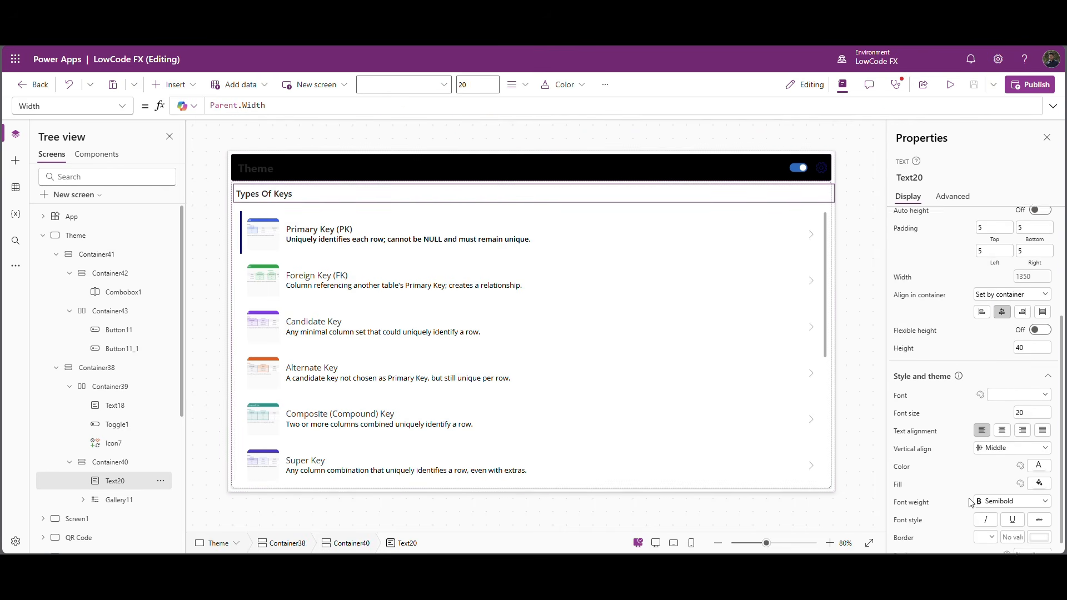
{"action": "left_click", "coordinate": [1041, 472]}
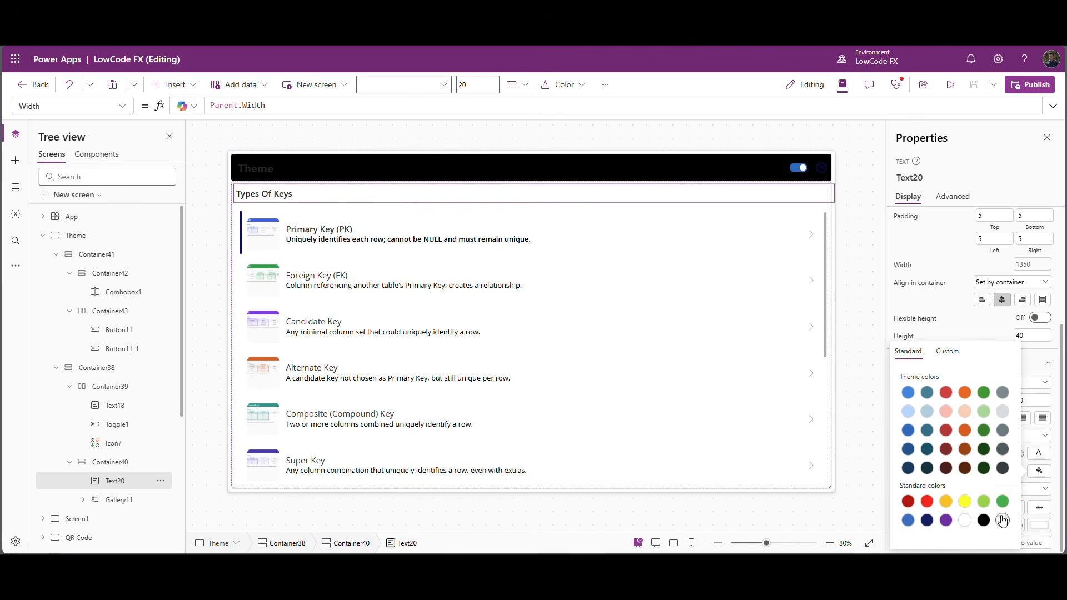
{"action": "left_click", "coordinate": [875, 470]}
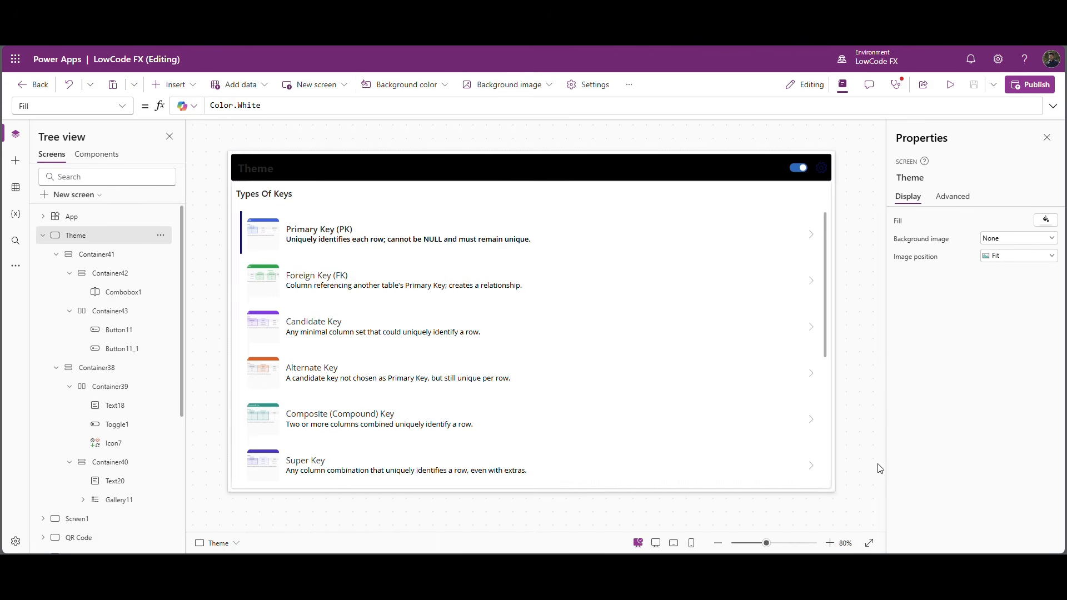
{"action": "left_click", "coordinate": [121, 410]}
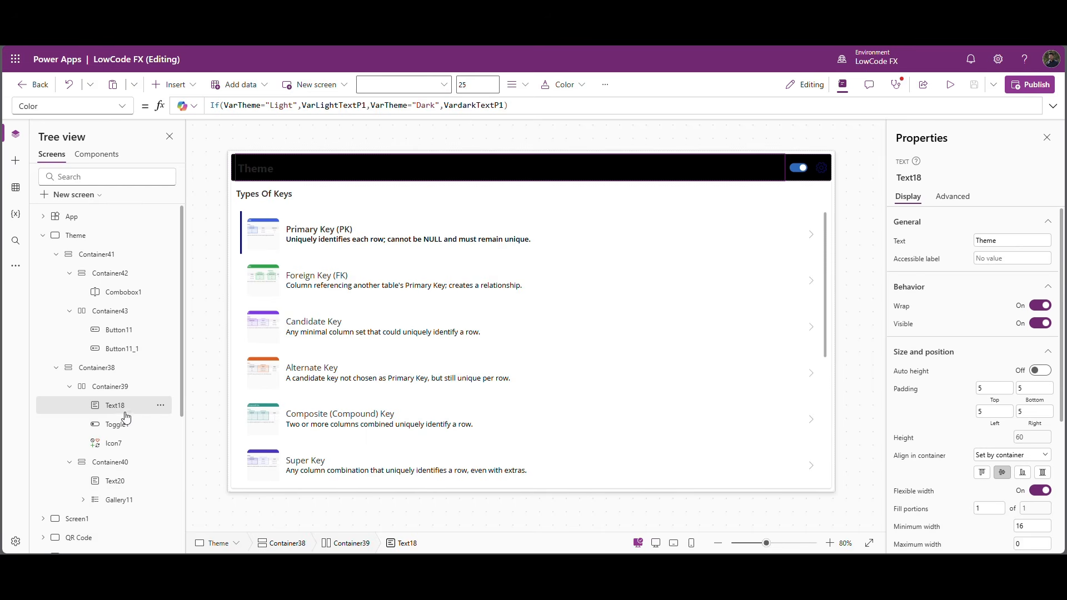
Set the Types Of Keys heading's Color to If(VarTheme="Light",VarLightTextP2,VarTheme="Dark",VardarkTextP2).
{"action": "left_click", "coordinate": [122, 481]}
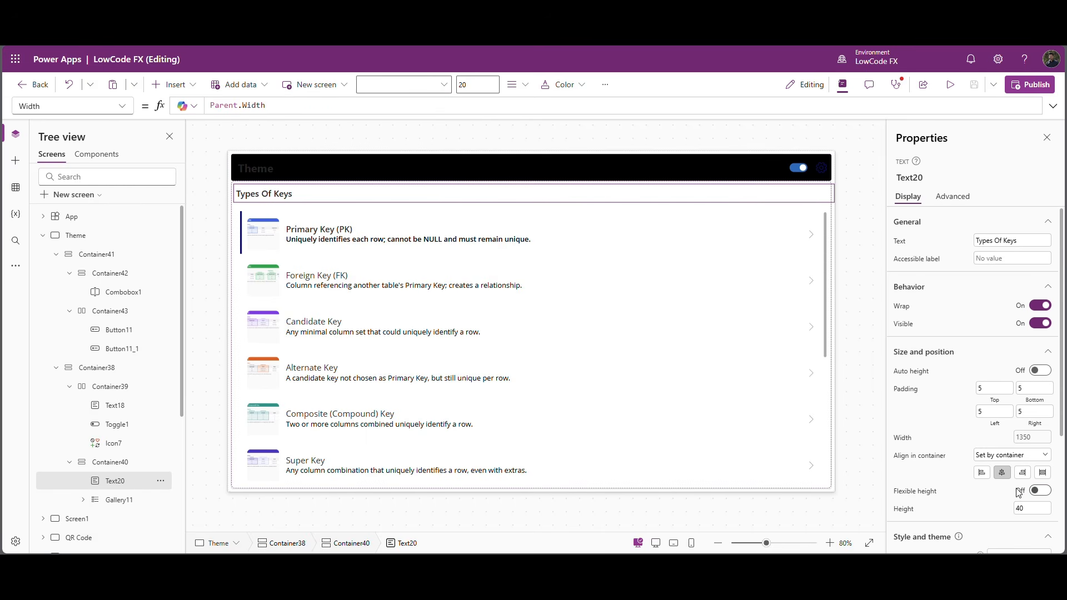
{"action": "scroll", "coordinate": [901, 456], "scroll_direction": "down", "scroll_amount": 2}
{"action": "left_click", "coordinate": [902, 516]}
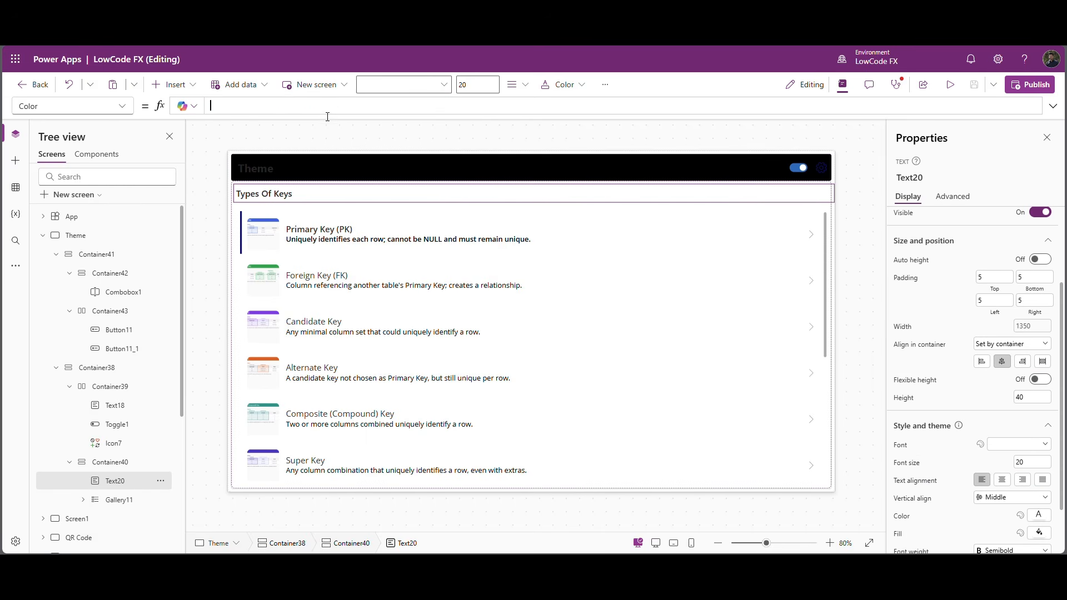
{"action": "key", "text": "ctrl+v"}
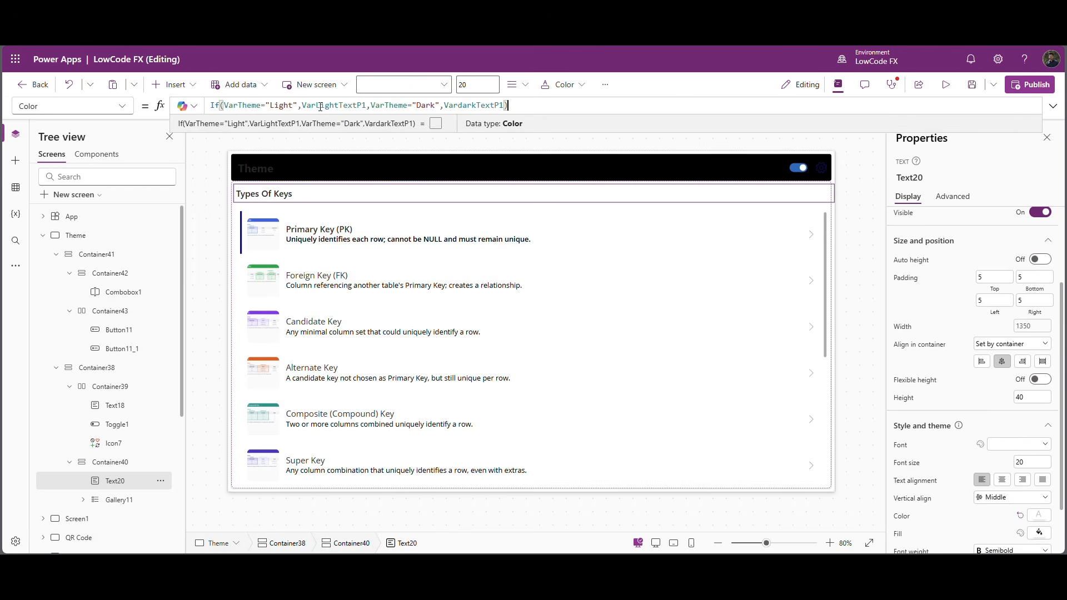
{"action": "key", "text": "BackSpace"}
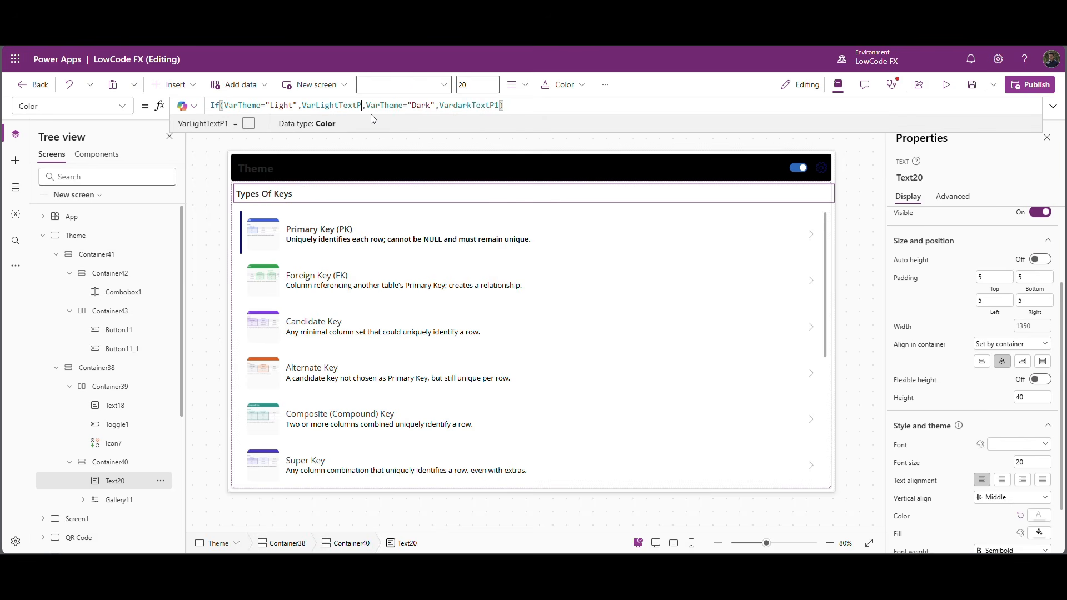
{"action": "type", "text": "2"}
{"action": "left_click", "coordinate": [507, 107]}
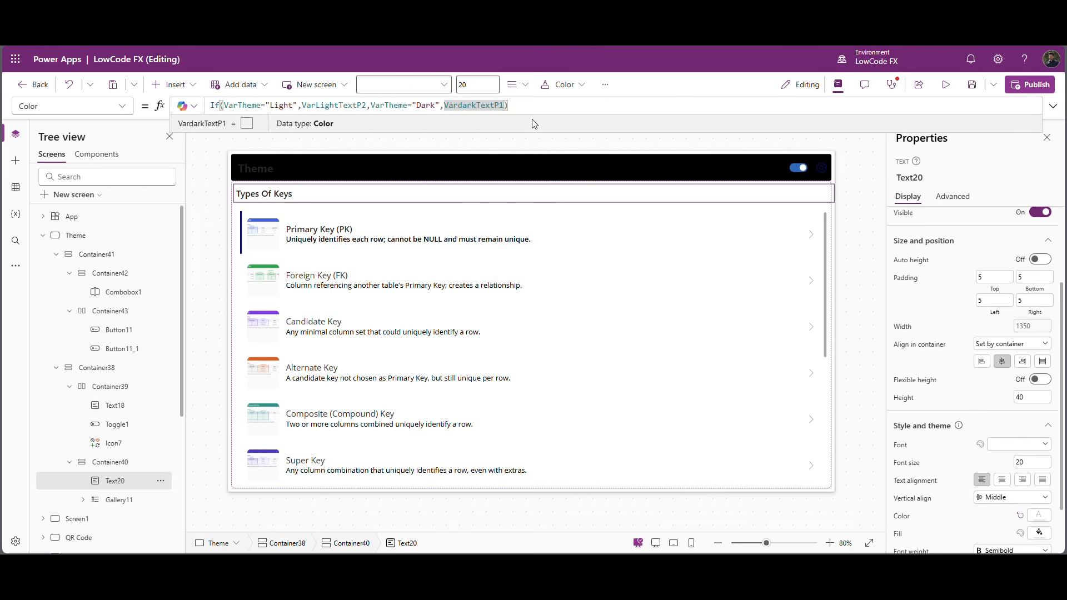
{"action": "key", "text": "BackSpace"}
{"action": "type", "text": "2"}
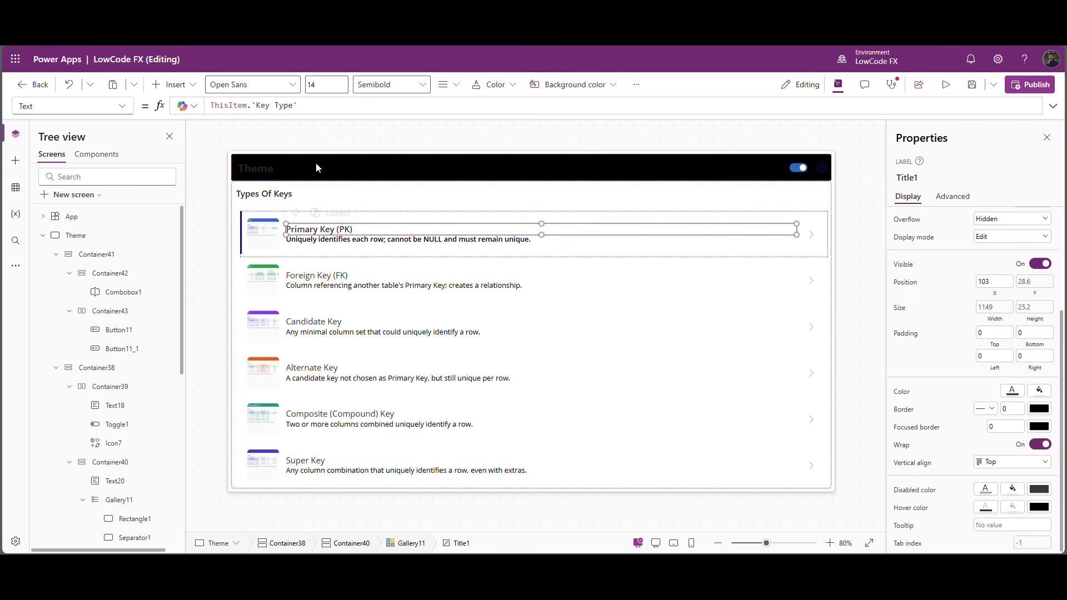
Set the Color of the gallery's key type title to If(VarTheme="Light",VarLightTextP2,VarTheme="Dark",VardarkTextP2).
{"action": "scroll", "coordinate": [1045, 445], "scroll_direction": "up", "scroll_amount": 3}
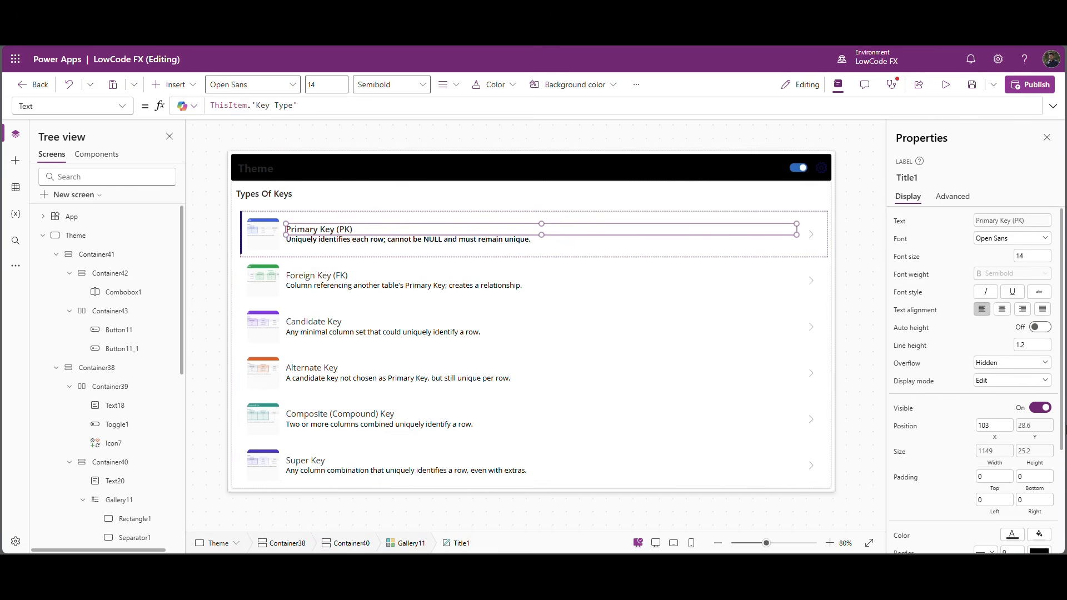
{"action": "scroll", "coordinate": [1063, 429], "scroll_direction": "down", "scroll_amount": 3}
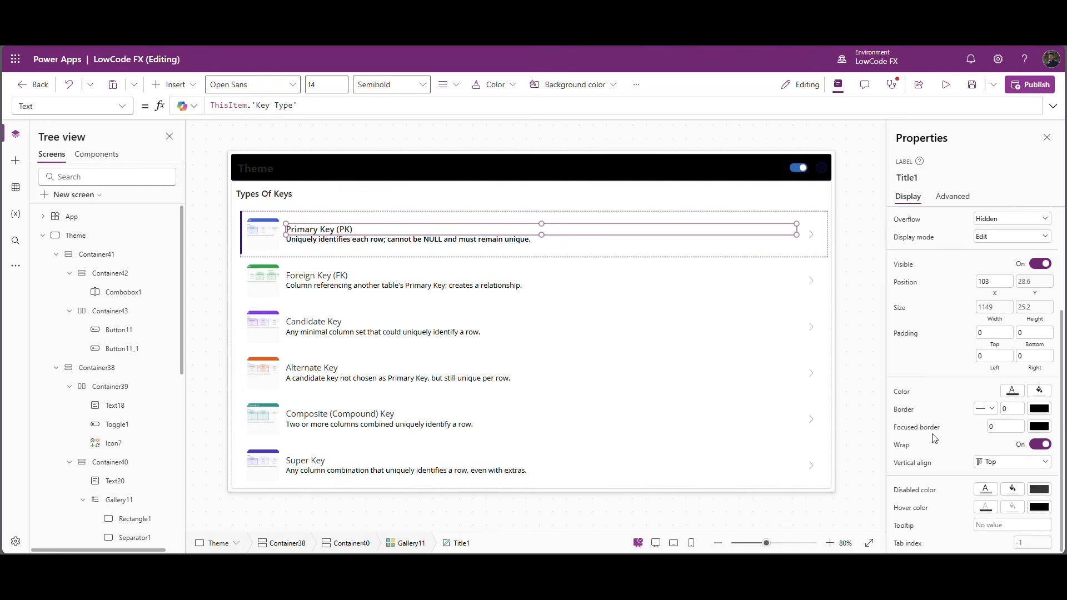
{"action": "left_click", "coordinate": [906, 392]}
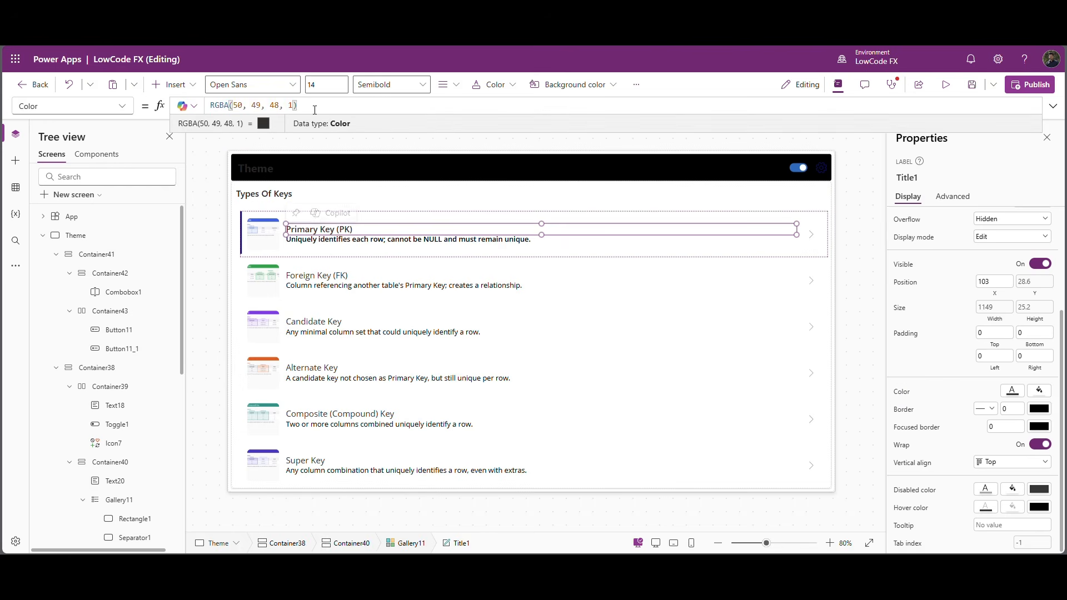
{"action": "key", "text": "ctrl+a"}
{"action": "type", "text": "If(VarTheme=\"Light\",VarLightTextP2,VarTheme=\"Dark\",VardarkTextP2)"}
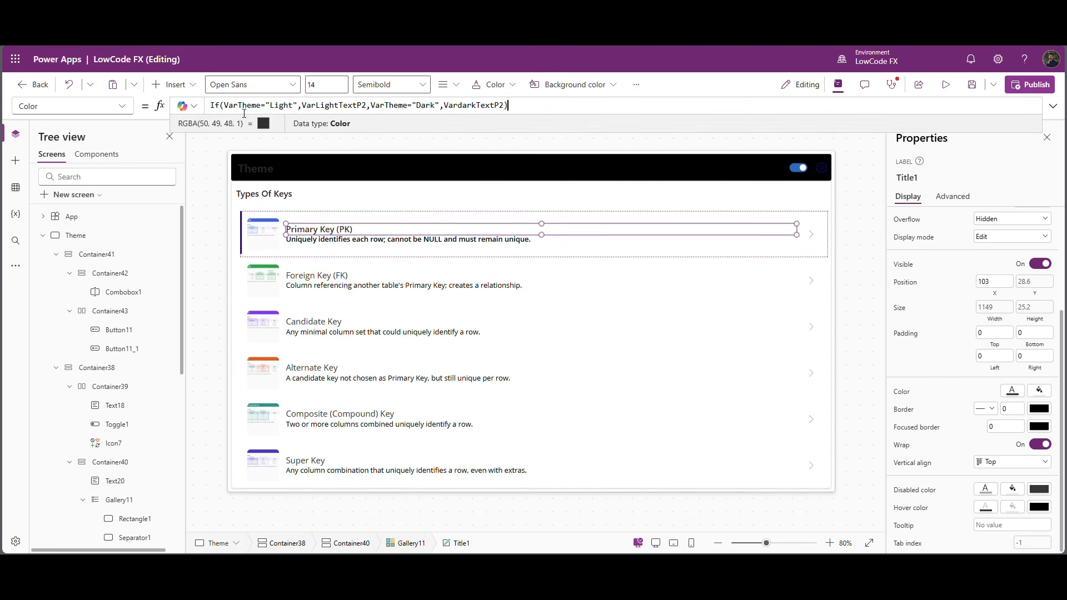
Apply the formula If(VarTheme="Light",VarLightTextP2,VarTheme="Dark",VardarkTextP2) to the Color of the gallery's short description label.
{"action": "left_click", "coordinate": [307, 245]}
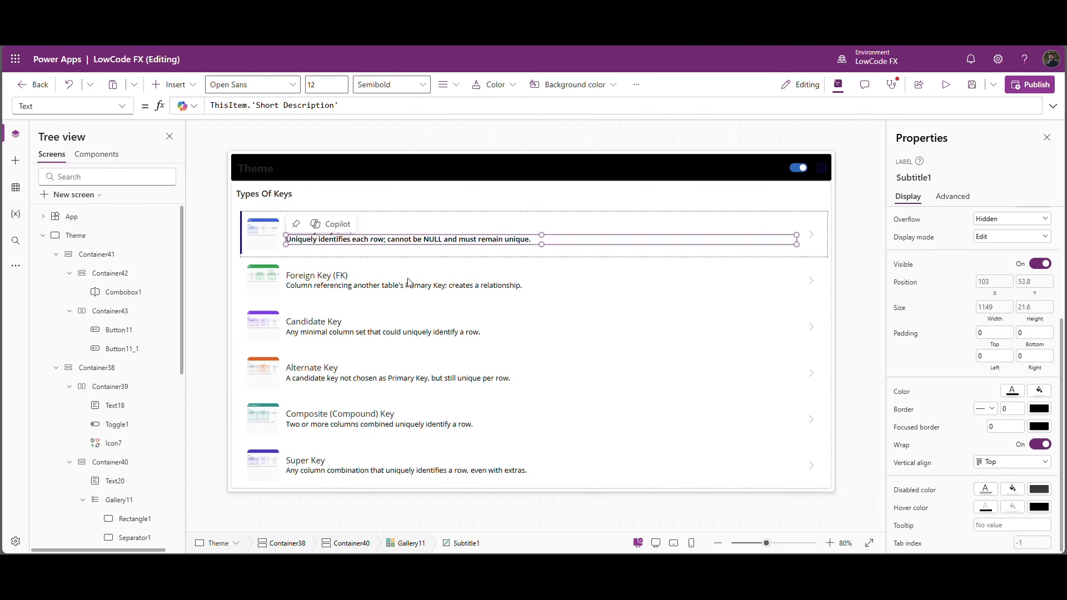
{"action": "left_click", "coordinate": [906, 392]}
{"action": "left_click_drag", "start_coordinate": [289, 106], "coordinate": [208, 106]}
{"action": "type", "text": "If(VarTheme=\"Light\",VarLightTextP2,VarTheme=\"Dark\",VardarkTextP2)"}
Set the Fill of the gallery's container, Container40, to If(VarTheme="Light",VarLightbgdP1,VarTheme="Dark",VardarkbgdP1).
{"action": "left_click", "coordinate": [235, 224]}
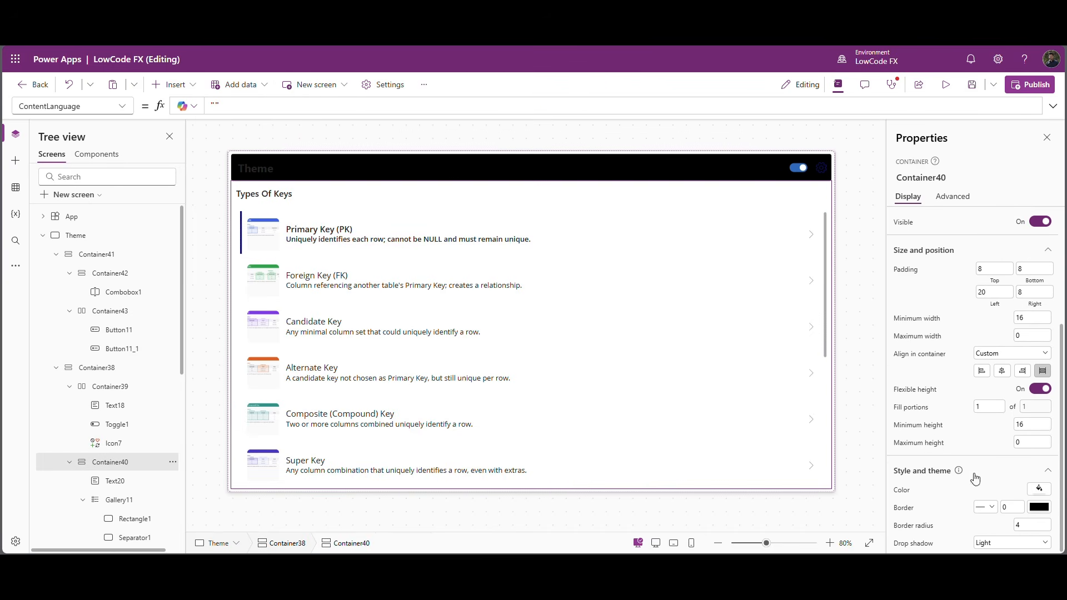
{"action": "left_click", "coordinate": [902, 490]}
{"action": "left_click_drag", "start_coordinate": [309, 106], "coordinate": [209, 106]}
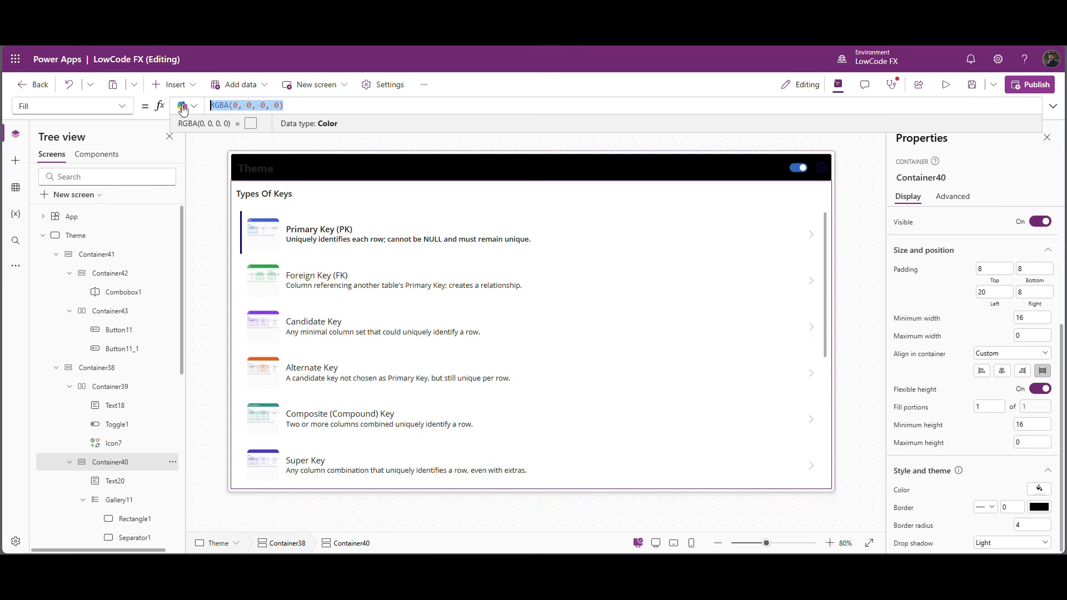
{"action": "type", "text": "If(VarTheme=\"Light\",VarLightbgdP1,VarTheme=\"Dark\",VardarkbgdP1)"}
Change the two color variables in Container40's Fill formula to VarLightbgdP2 and VardarkbgdP2.
{"action": "left_click", "coordinate": [365, 106]}
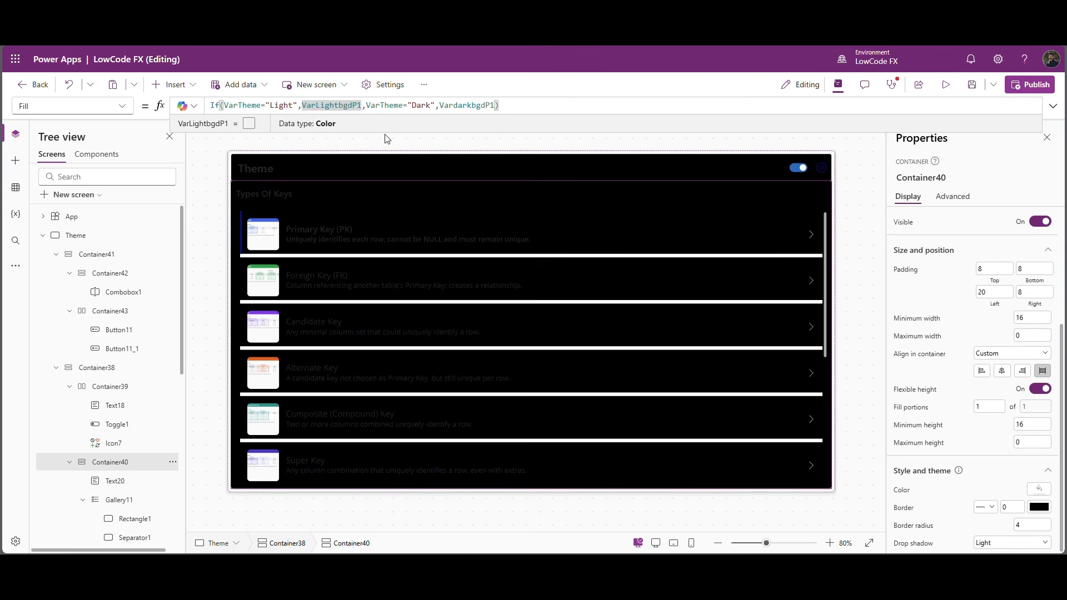
{"action": "key", "text": "BackSpace"}
{"action": "type", "text": "2"}
{"action": "left_click", "coordinate": [431, 115]}
{"action": "left_click", "coordinate": [496, 109]}
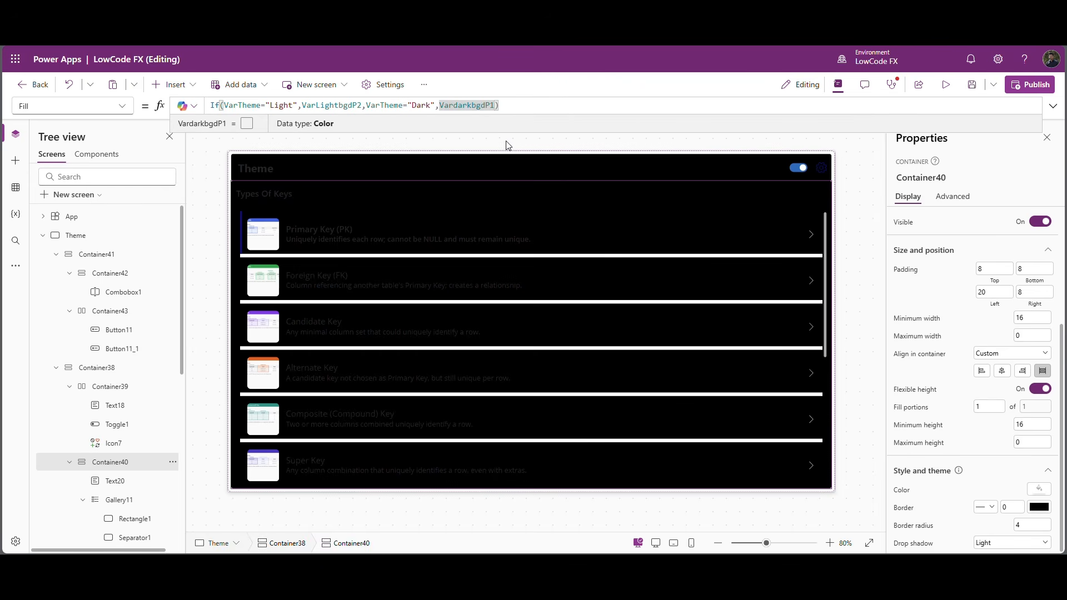
{"action": "key", "text": "BackSpace"}
{"action": "type", "text": "2"}
{"action": "left_click", "coordinate": [516, 111]}
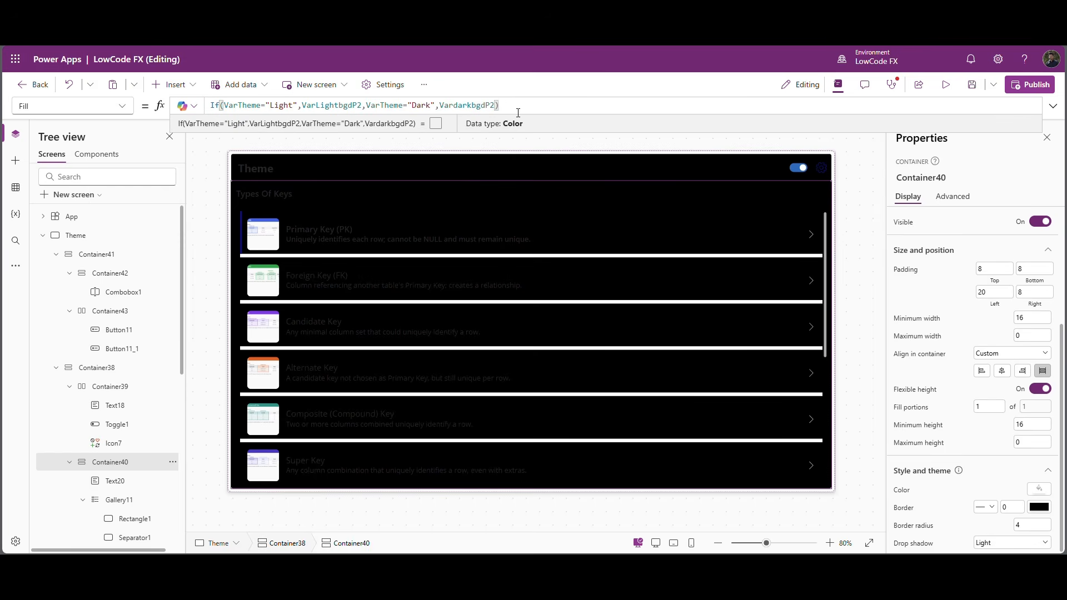
Run the App object's OnStart to initialize the theme variables.
{"action": "left_click", "coordinate": [128, 235]}
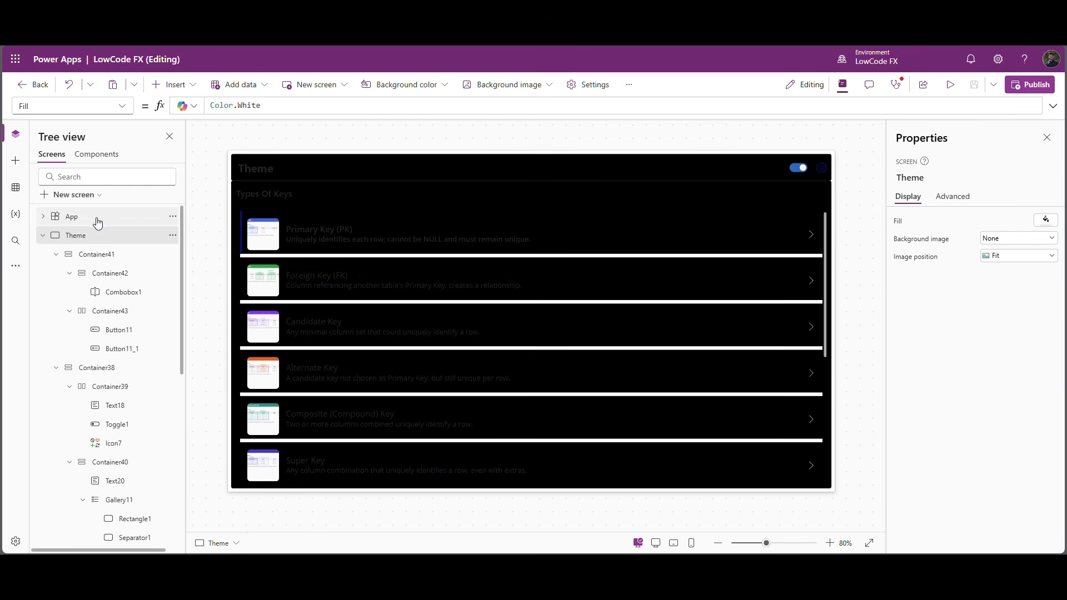
{"action": "left_click", "coordinate": [177, 219]}
{"action": "left_click", "coordinate": [174, 218]}
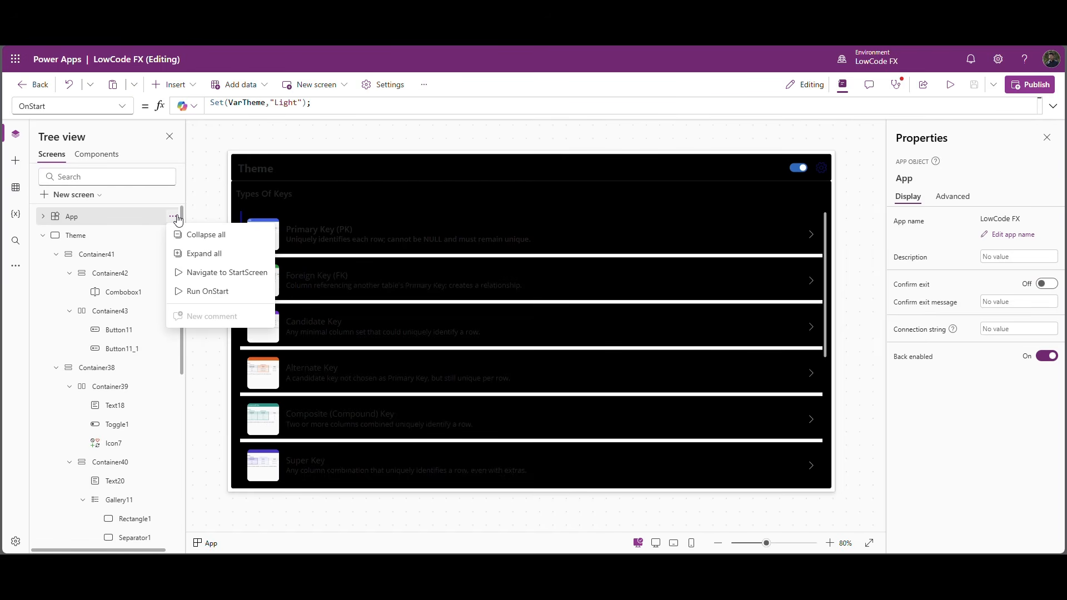
{"action": "left_click", "coordinate": [225, 295]}
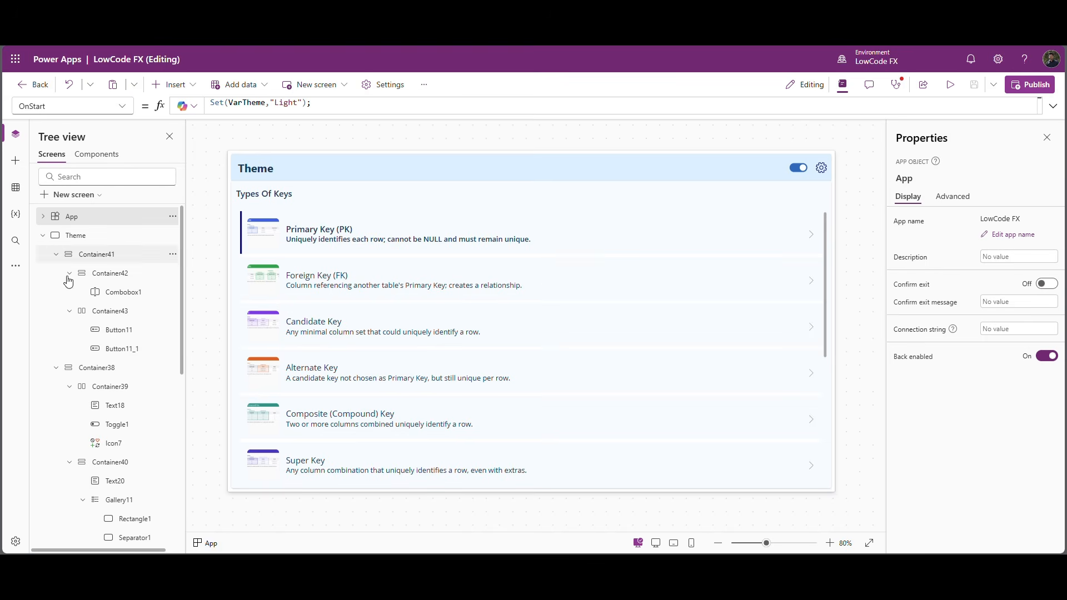
Review the dark and light color variables defined in the App object's OnStart formula.
{"action": "left_click", "coordinate": [43, 235]}
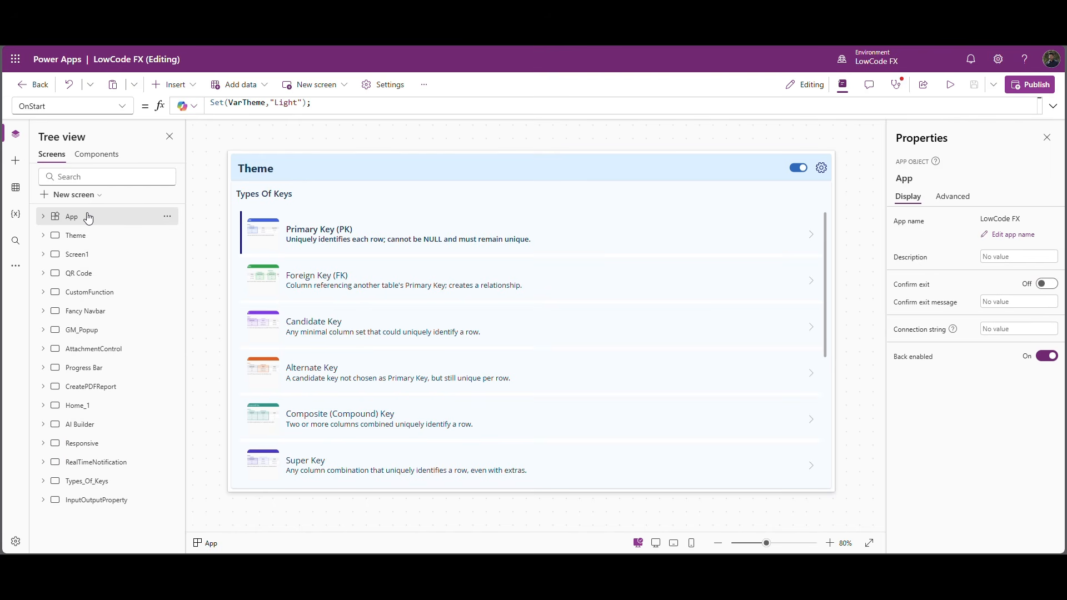
{"action": "left_click", "coordinate": [220, 111]}
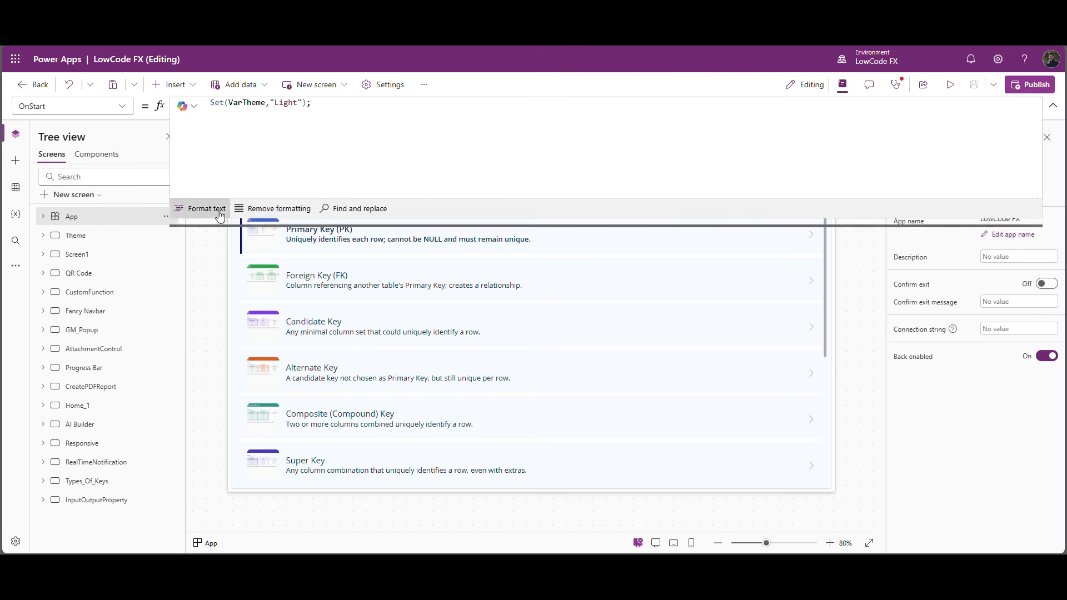
{"action": "left_click_drag", "start_coordinate": [399, 188], "coordinate": [233, 124]}
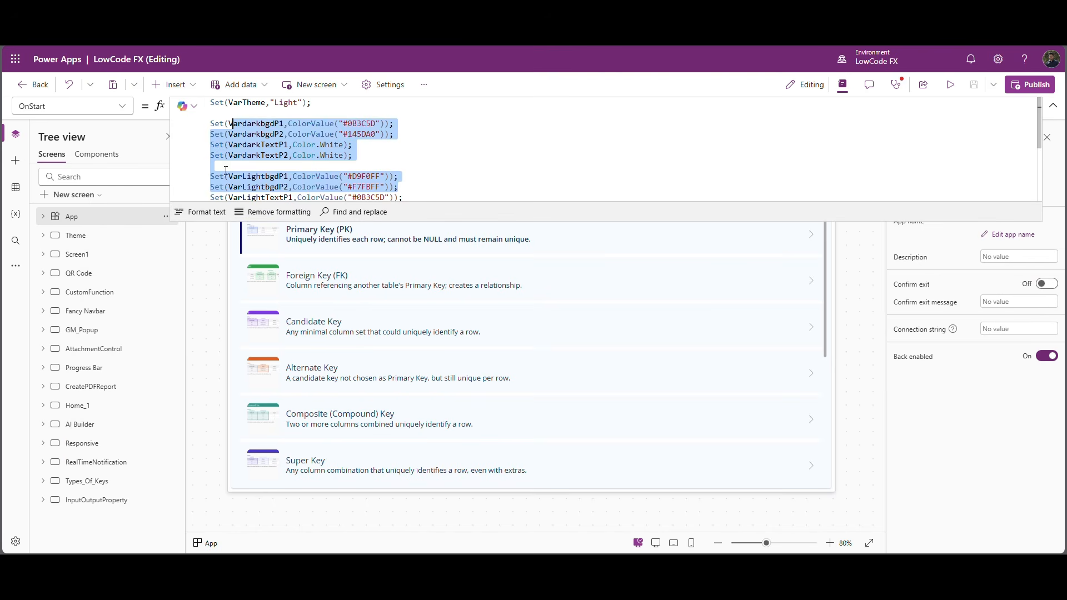
{"action": "left_click_drag", "start_coordinate": [200, 222], "coordinate": [201, 127]}
{"action": "left_click", "coordinate": [201, 200]}
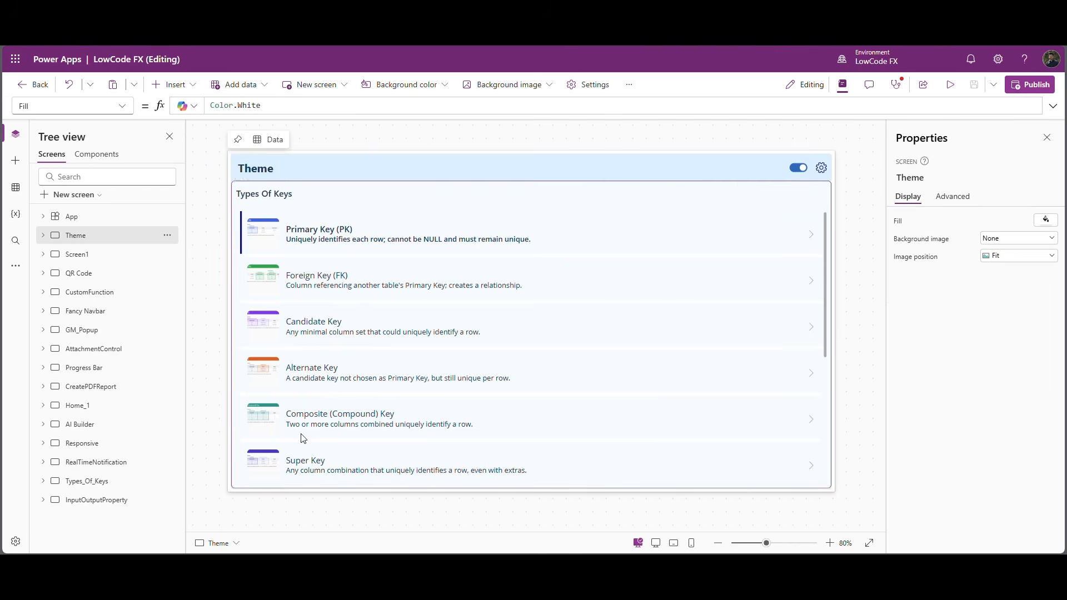
Preview the Theme screen, test the header toggle in dark and light modes, and check the theme settings popup in the editor.
{"action": "left_click", "coordinate": [952, 85]}
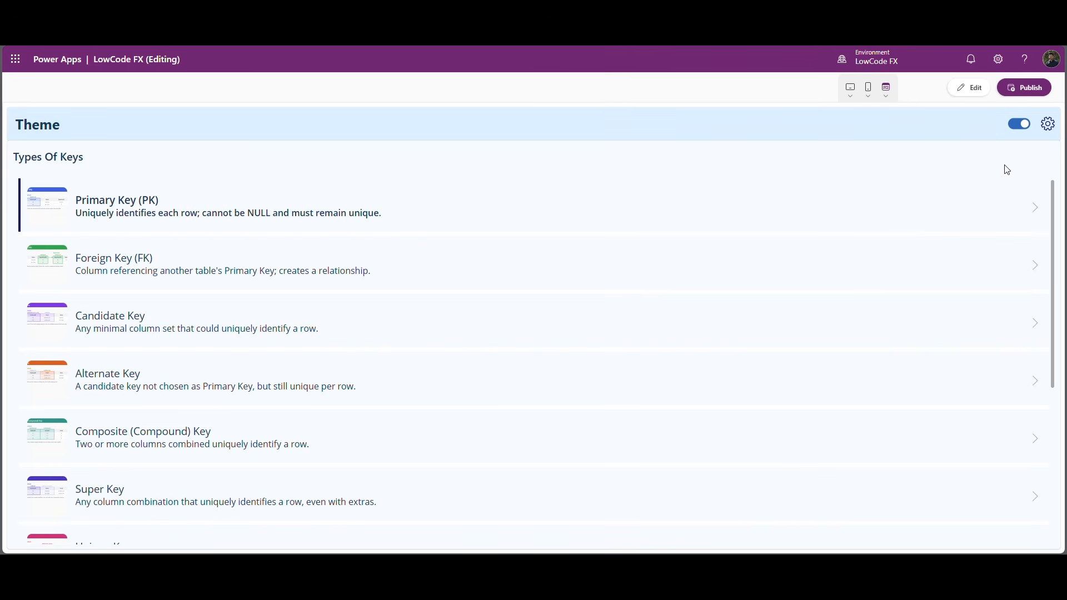
{"action": "left_click", "coordinate": [1020, 127]}
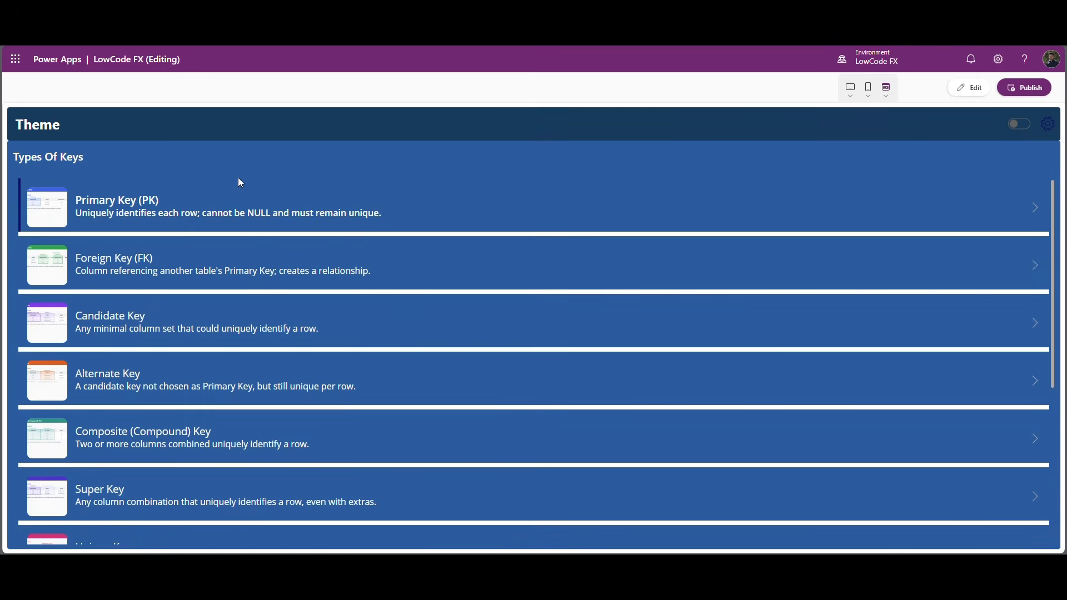
{"action": "left_click", "coordinate": [1021, 129]}
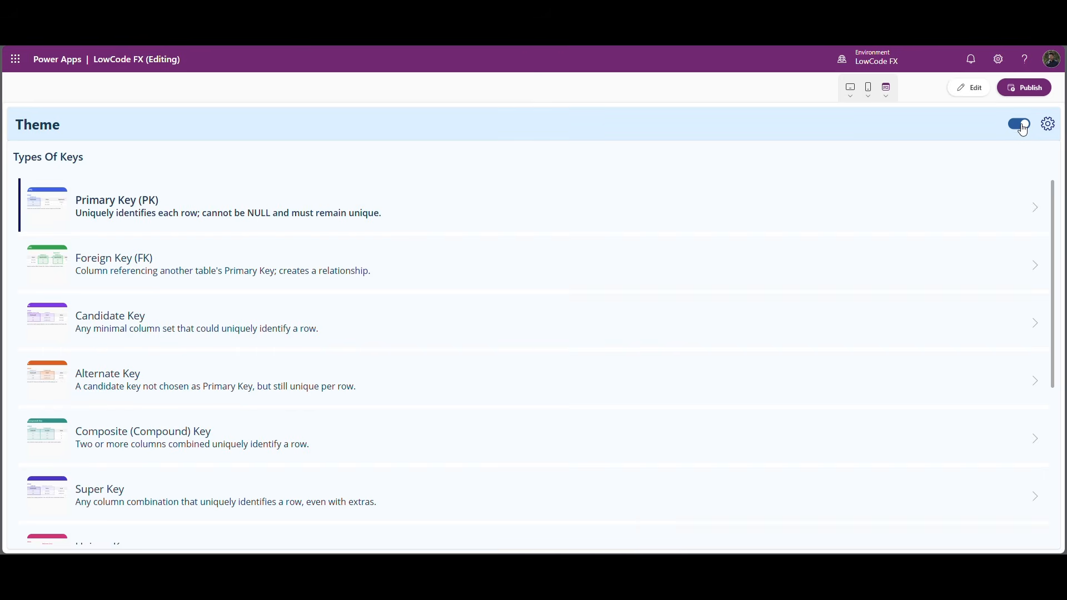
{"action": "left_click", "coordinate": [1021, 127]}
{"action": "key", "text": "Escape"}
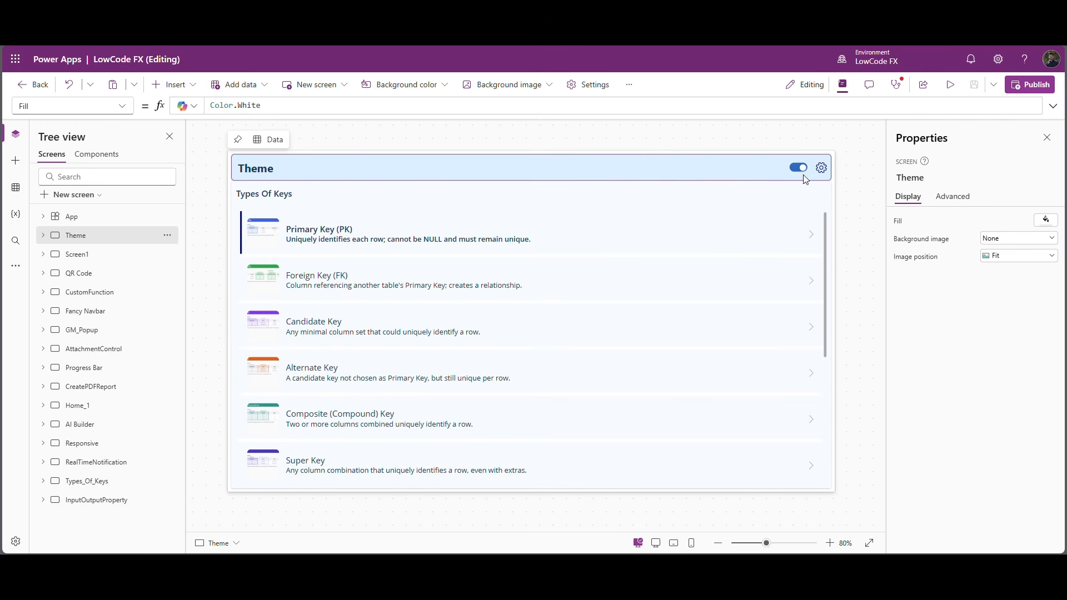
{"action": "left_click", "coordinate": [822, 168]}
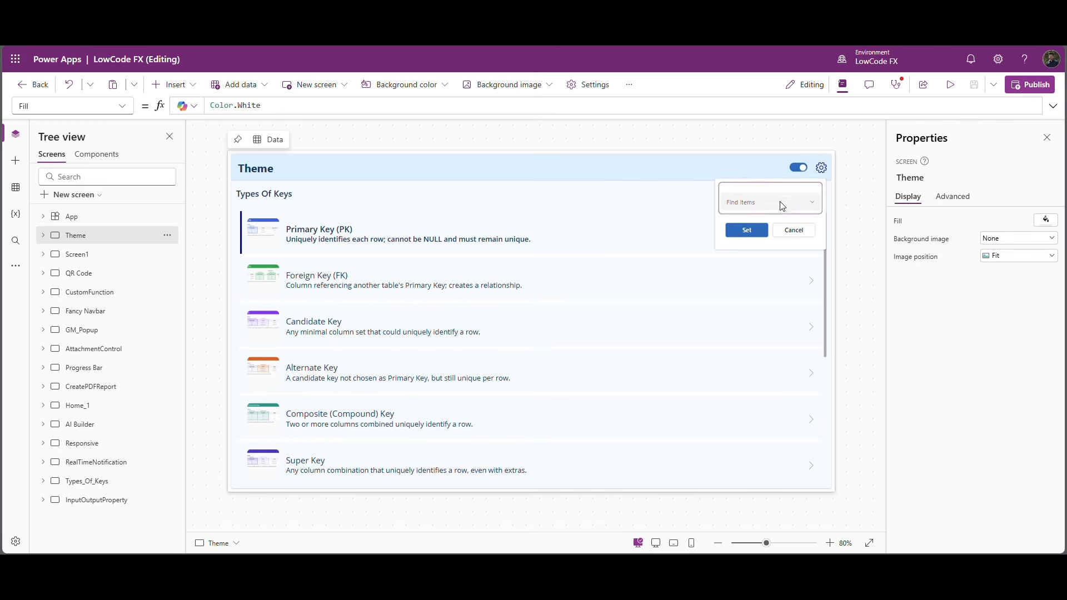
{"action": "left_click", "coordinate": [792, 229]}
Set the Theme screen's OnVisible to a ClearCollect of colThemes defining the Ocean Blue, Royal Purple, Sunset Orange and Graphite Slate palettes.
{"action": "left_click", "coordinate": [125, 113]}
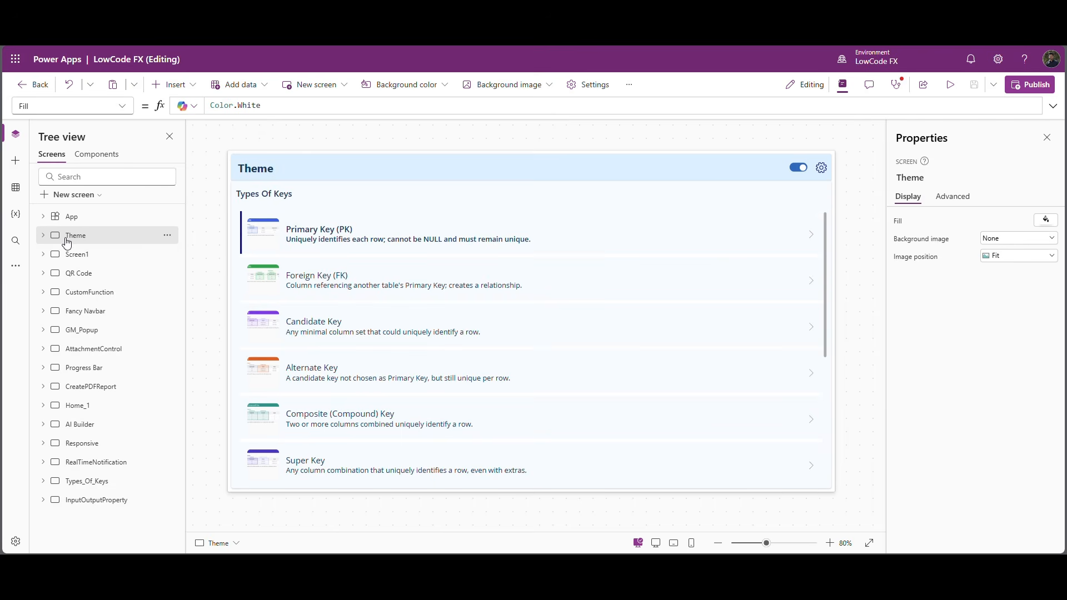
{"action": "left_click", "coordinate": [48, 279]}
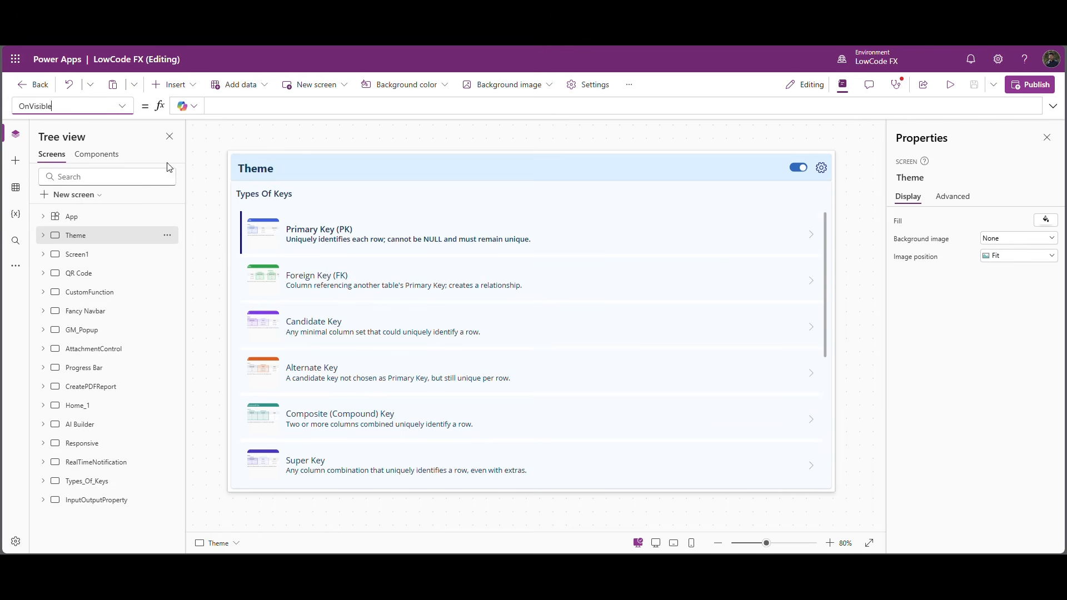
{"action": "left_click_drag", "start_coordinate": [223, 118], "coordinate": [223, 350]}
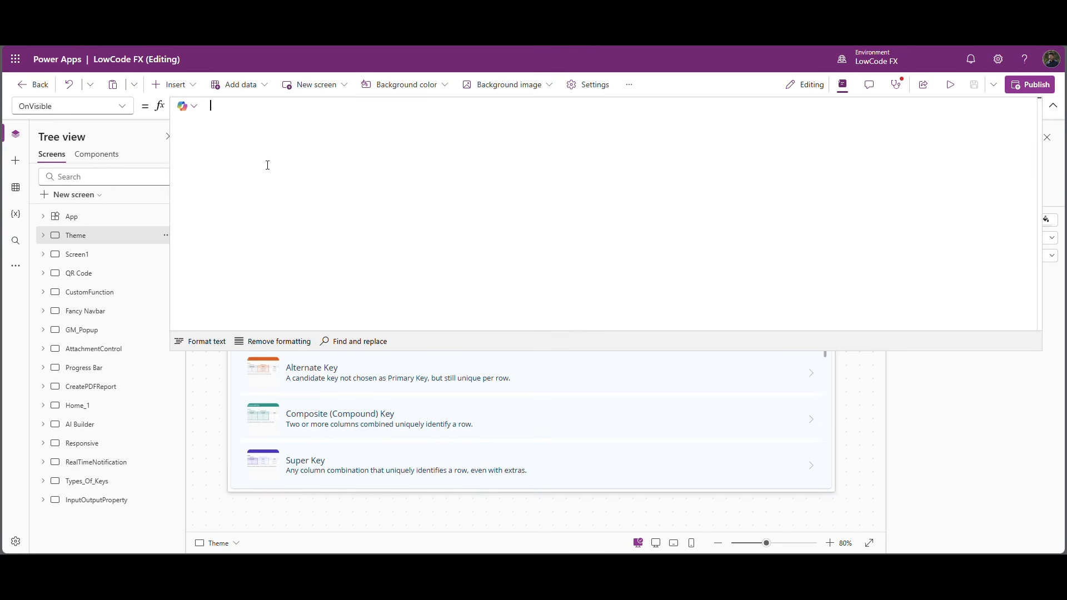
{"action": "key", "text": "ctrl+v"}
{"action": "scroll", "coordinate": [283, 319], "scroll_direction": "up", "scroll_amount": 6}
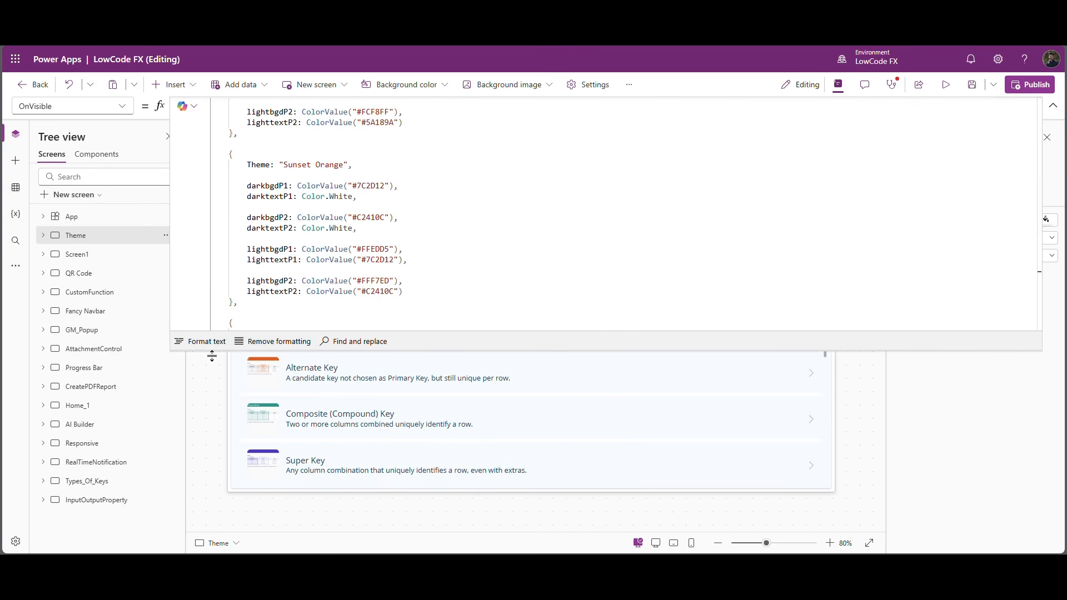
Examine the colThemes formula, including each record's theme name and its dark and light background and text colors.
{"action": "left_click_drag", "start_coordinate": [233, 351], "coordinate": [223, 472]}
{"action": "scroll", "coordinate": [428, 232], "scroll_direction": "up", "scroll_amount": 6}
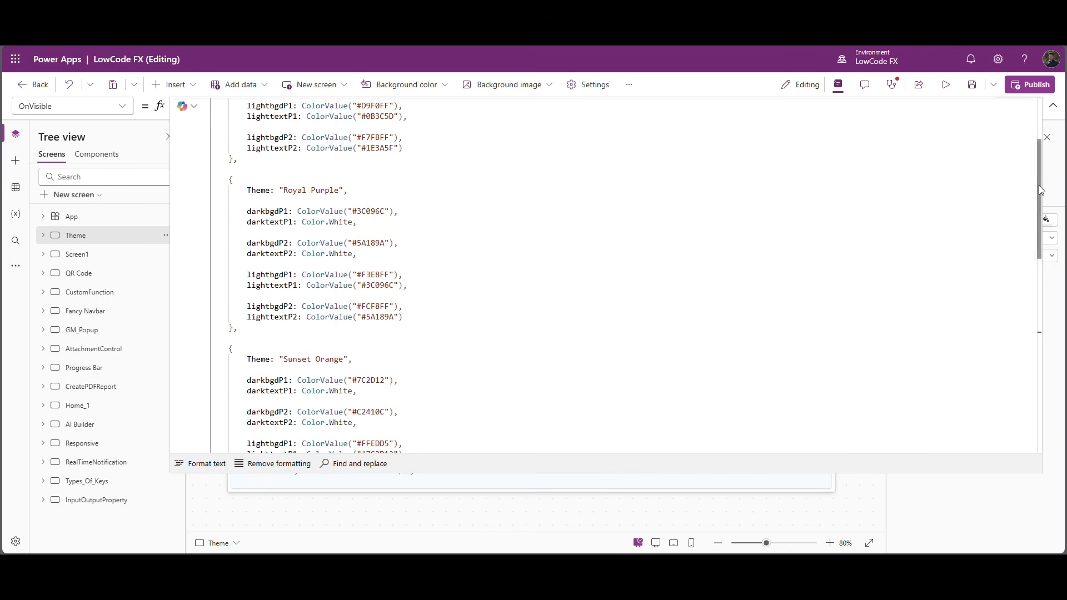
{"action": "scroll", "coordinate": [334, 136], "scroll_direction": "up", "scroll_amount": 4}
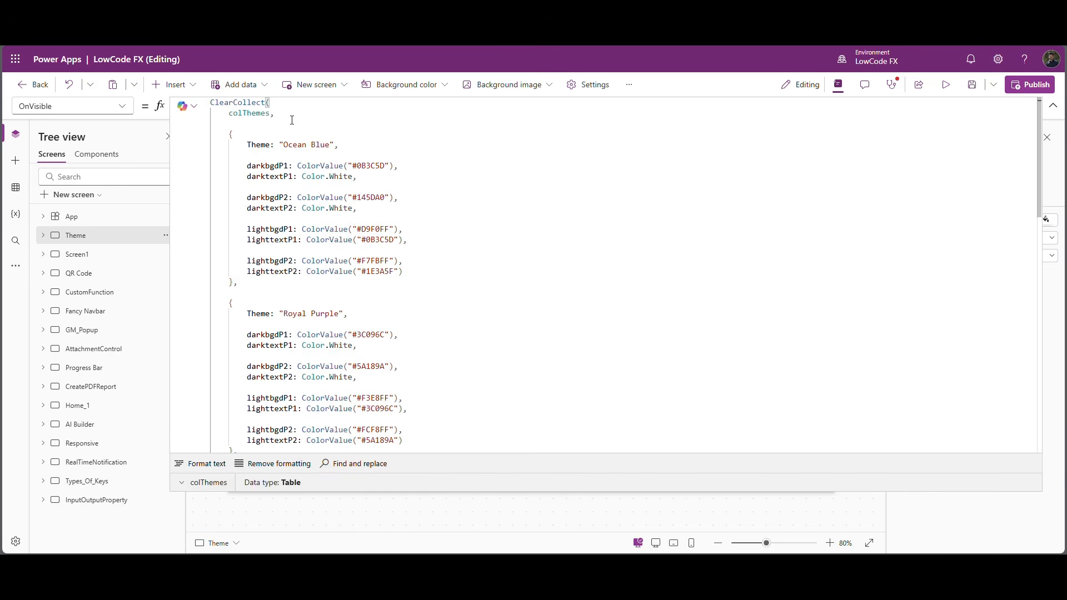
{"action": "left_click", "coordinate": [271, 145]}
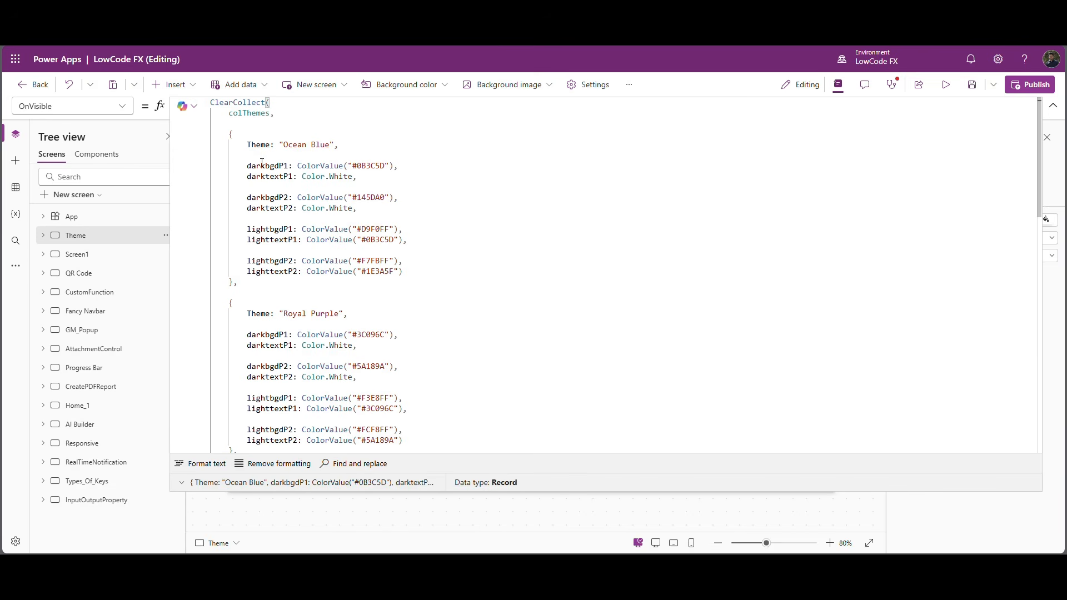
{"action": "left_click_drag", "start_coordinate": [248, 146], "coordinate": [371, 152]}
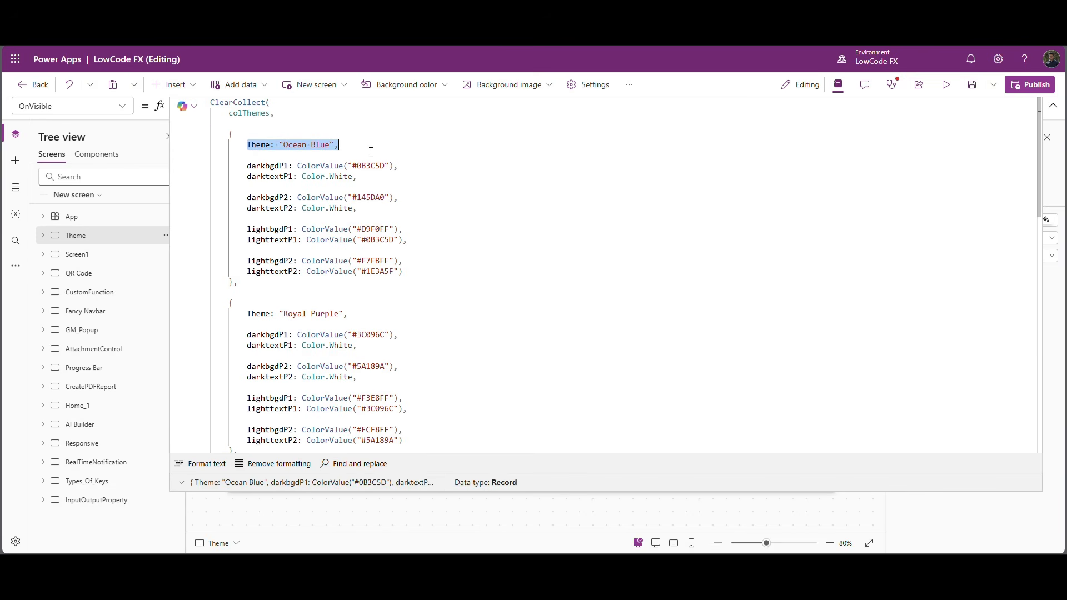
{"action": "left_click_drag", "start_coordinate": [248, 167], "coordinate": [421, 253]}
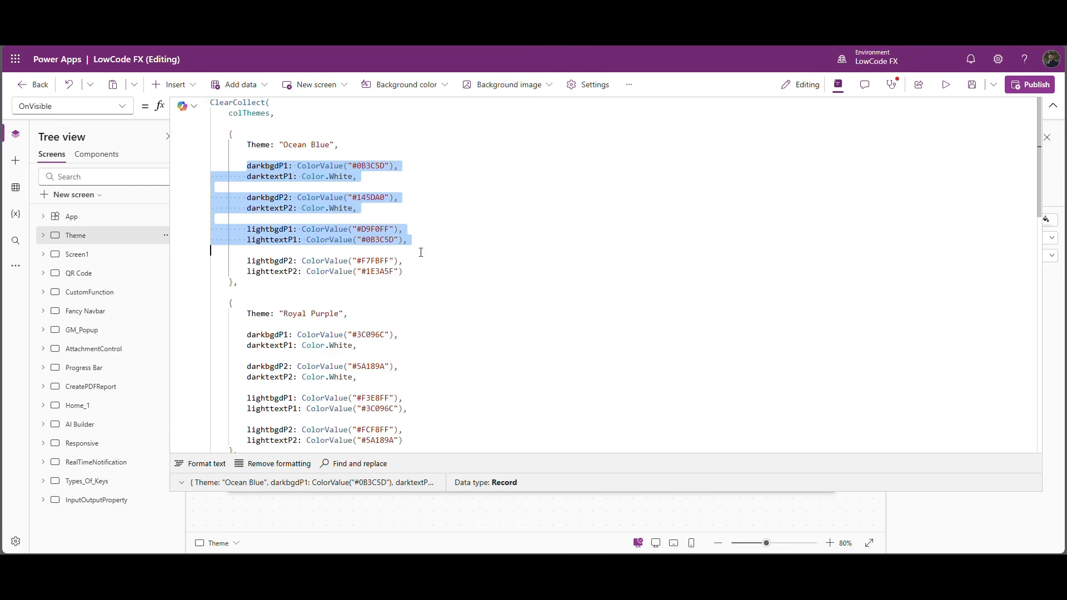
{"action": "left_click", "coordinate": [269, 168]}
{"action": "left_click", "coordinate": [270, 242]}
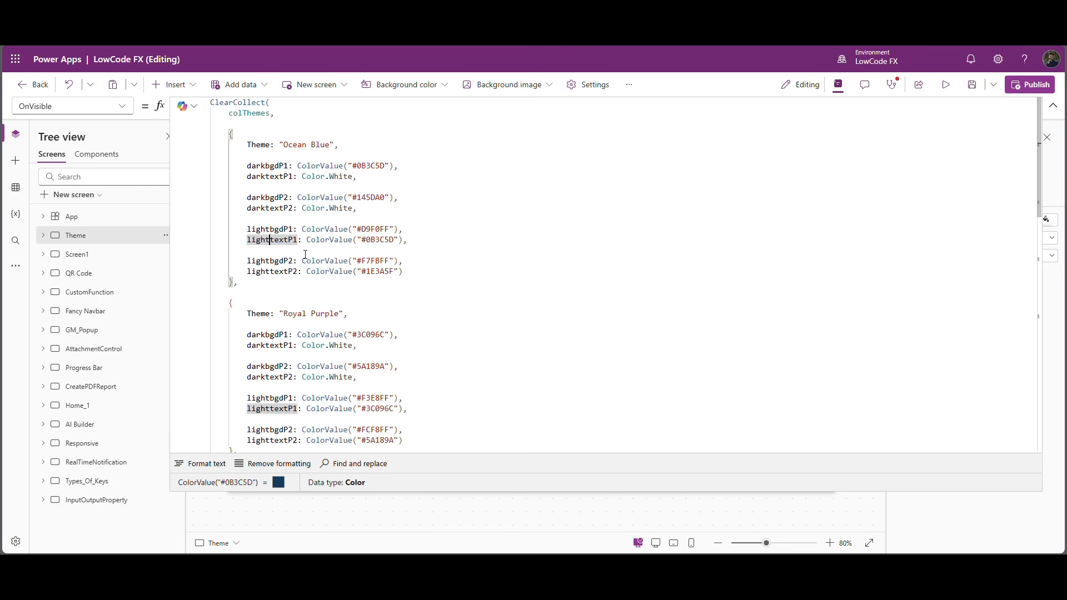
{"action": "scroll", "coordinate": [345, 247], "scroll_direction": "down", "scroll_amount": 2}
{"action": "scroll", "coordinate": [401, 232], "scroll_direction": "up", "scroll_amount": 2}
{"action": "left_click_drag", "start_coordinate": [403, 272], "coordinate": [245, 173]}
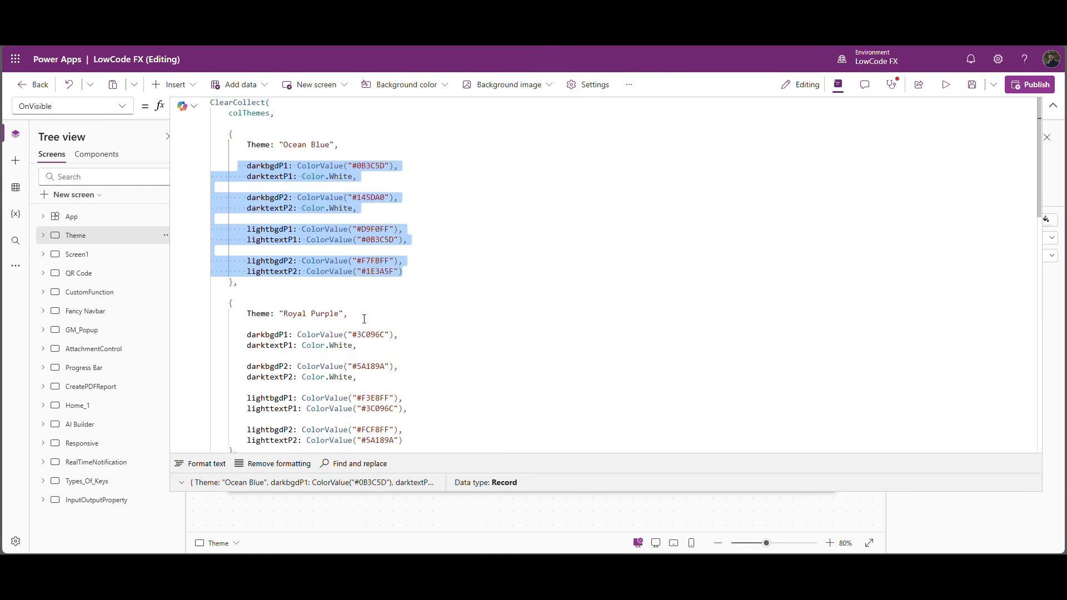
{"action": "left_click_drag", "start_coordinate": [361, 317], "coordinate": [226, 314]}
{"action": "double_click", "coordinate": [259, 115]}
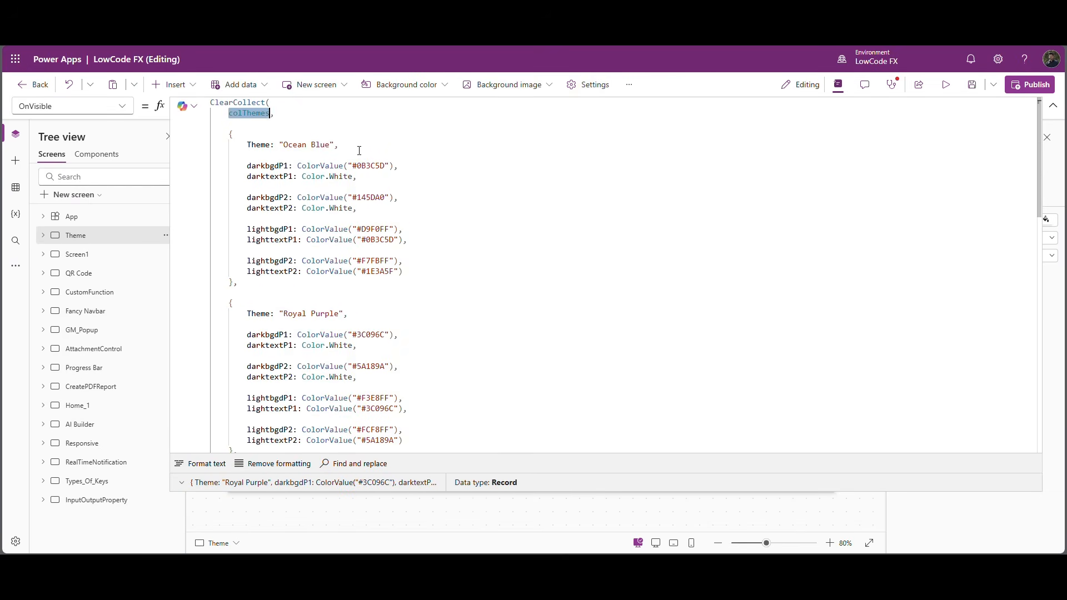
{"action": "left_click", "coordinate": [439, 190]}
{"action": "left_click", "coordinate": [1054, 106]}
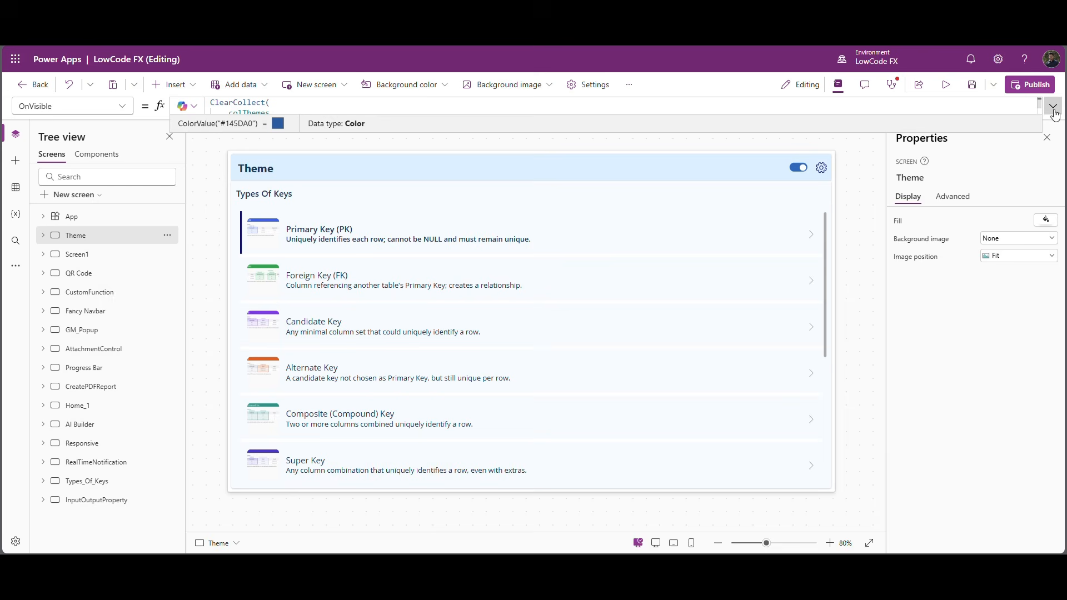
Set the Items of Combobox1 in the settings popup to colThemes.
{"action": "left_click", "coordinate": [825, 169]}
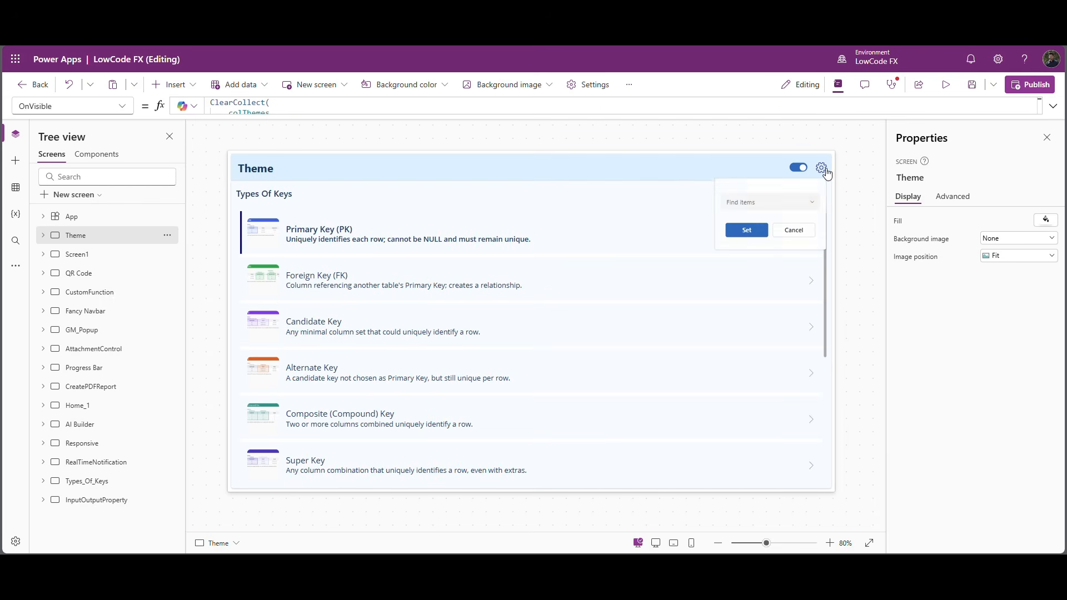
{"action": "left_click", "coordinate": [758, 203]}
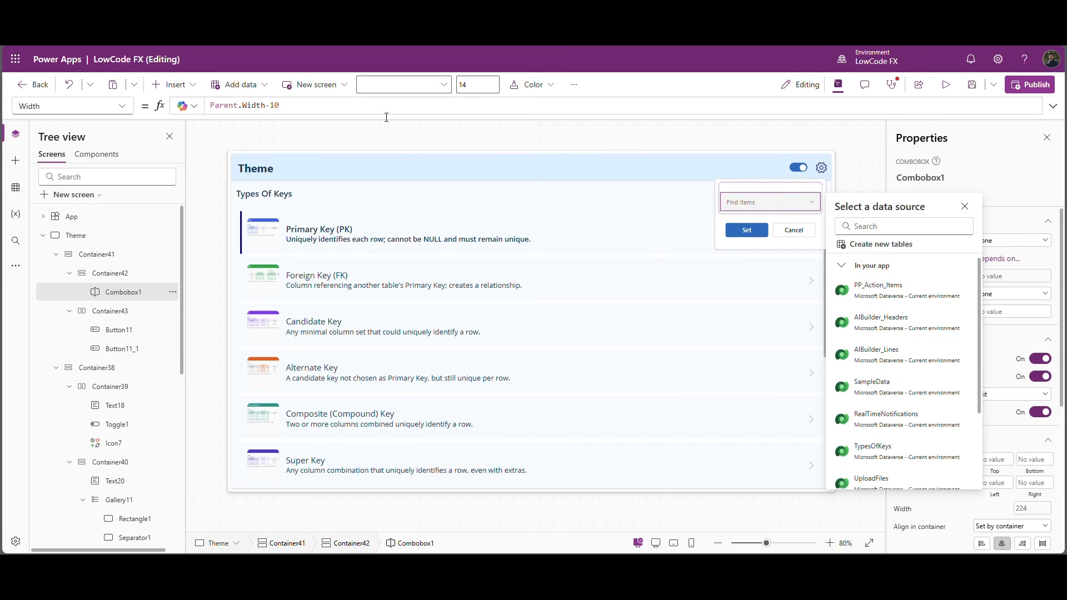
{"action": "left_click", "coordinate": [967, 207]}
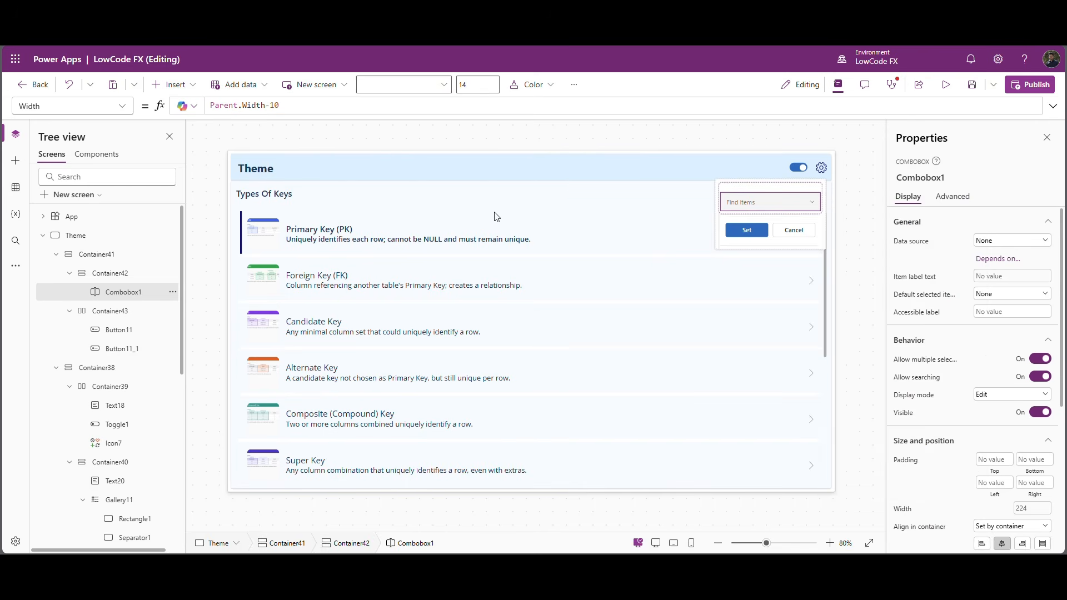
{"action": "left_click", "coordinate": [900, 241]}
{"action": "left_click_drag", "start_coordinate": [305, 110], "coordinate": [210, 106]}
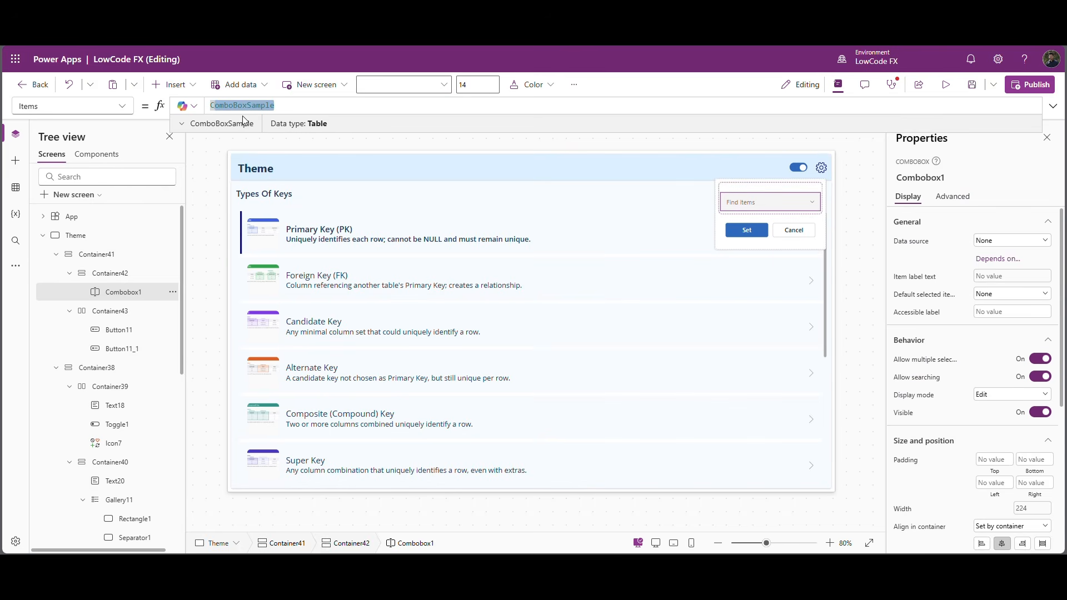
{"action": "type", "text": "colThemes"}
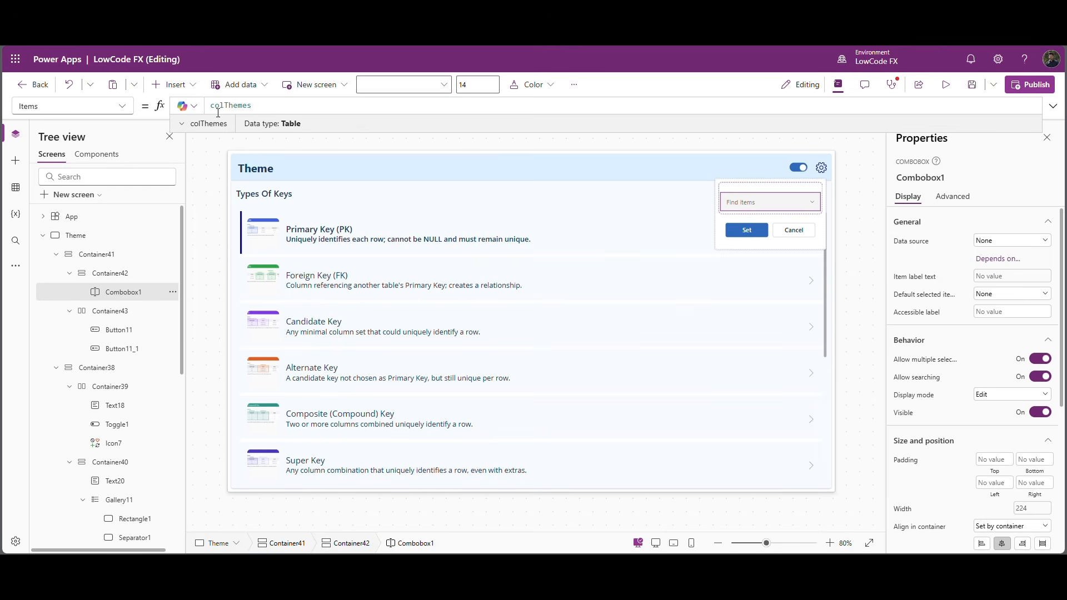
Wrap Combobox1's Items formula in Distinct so that it reads Distinct(colThemes,Theme).
{"action": "type", "text": "dis"}
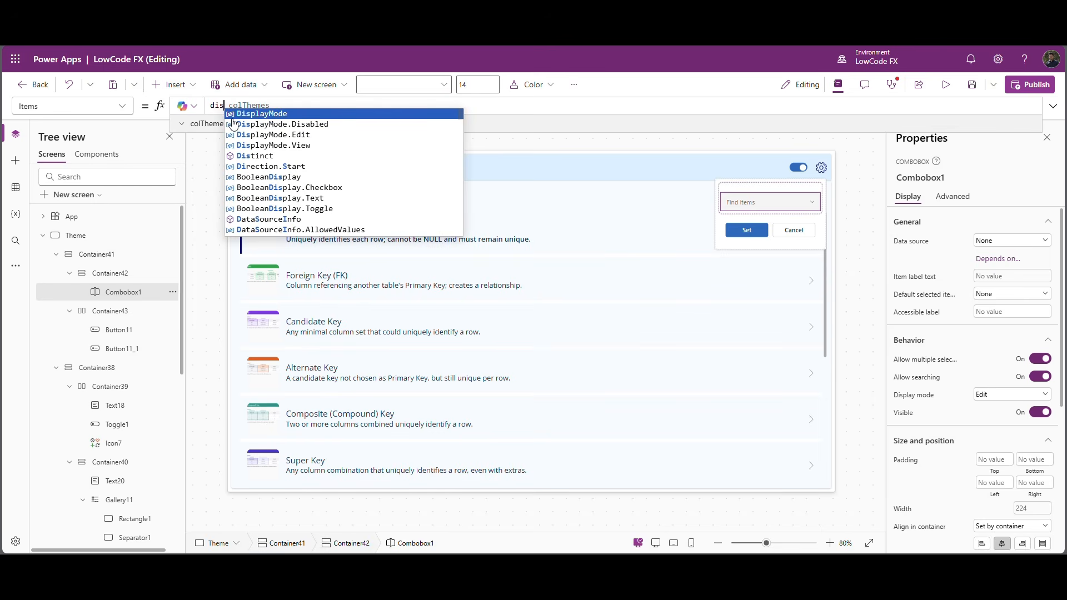
{"action": "key", "text": "Down"}
{"action": "key", "text": "Down"}
{"action": "key", "text": "Down"}
{"action": "key", "text": "Down"}
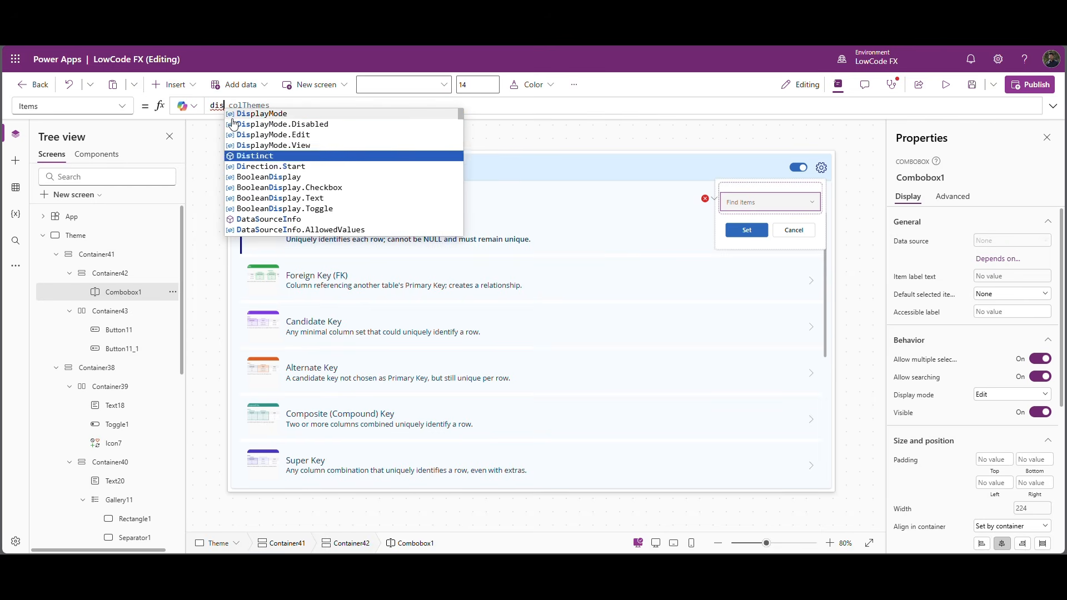
{"action": "key", "text": "Tab"}
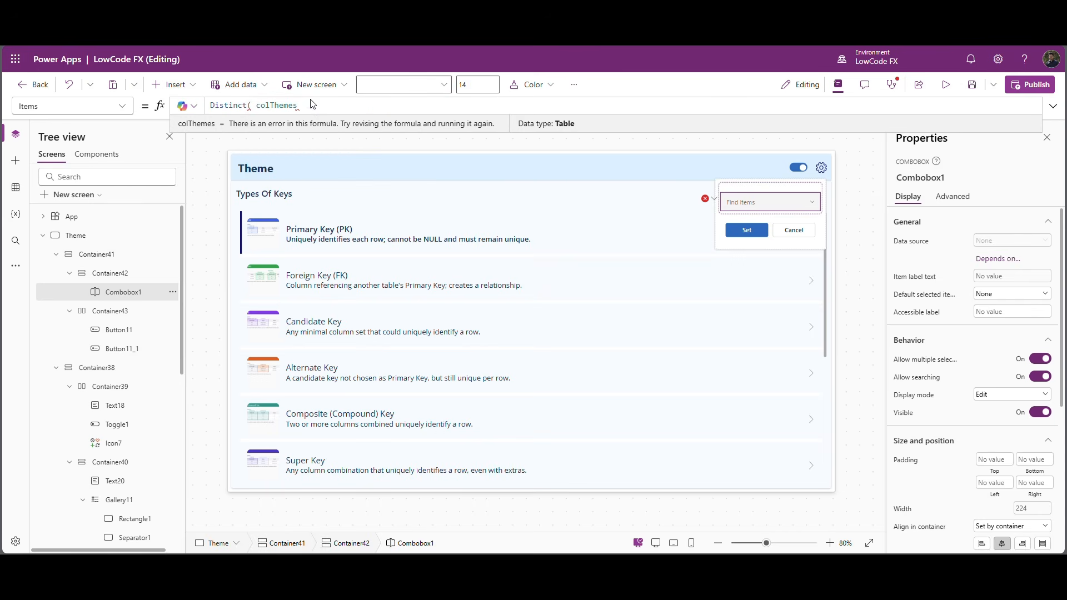
{"action": "type", "text": ","}
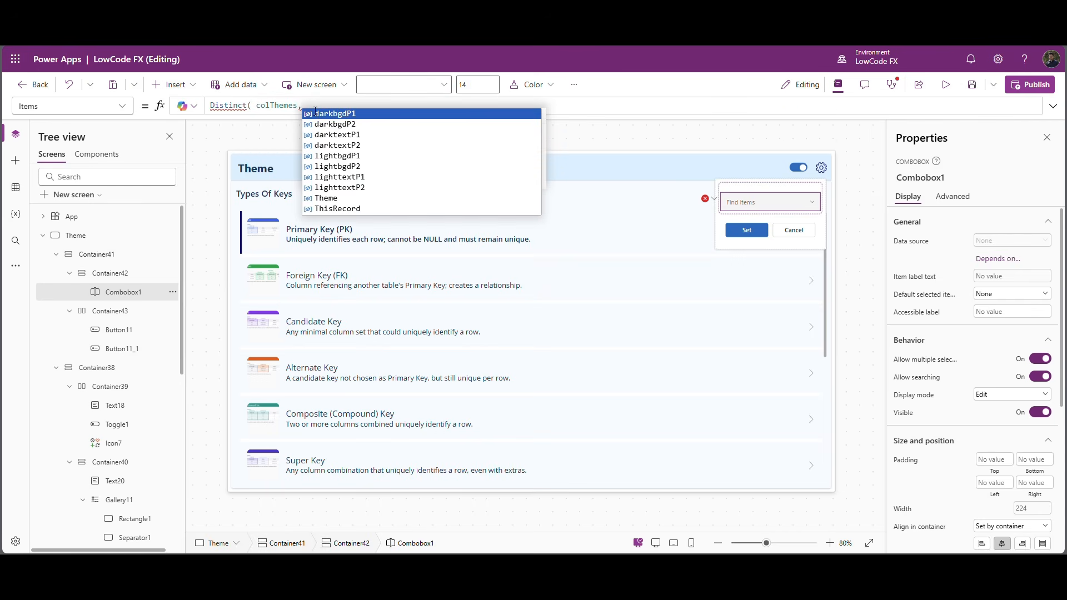
{"action": "key", "text": "Down"}
{"action": "key", "text": "Down"}
{"action": "key", "text": "Down"}
{"action": "key", "text": "Down"}
{"action": "key", "text": "Down"}
{"action": "key", "text": "Down"}
{"action": "key", "text": "Down"}
{"action": "key", "text": "Tab"}
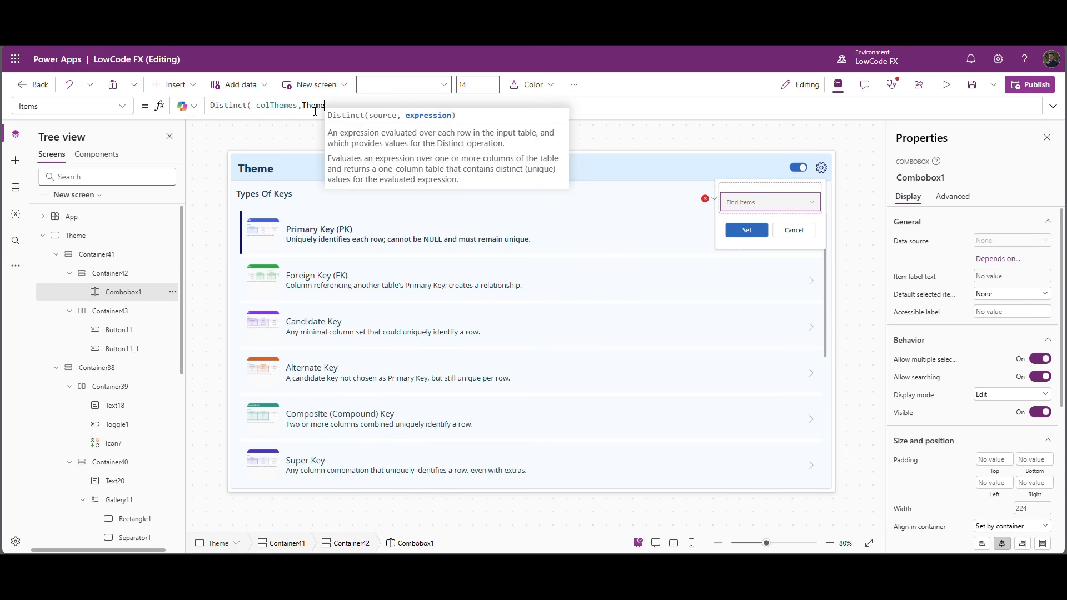
{"action": "type", "text": ")"}
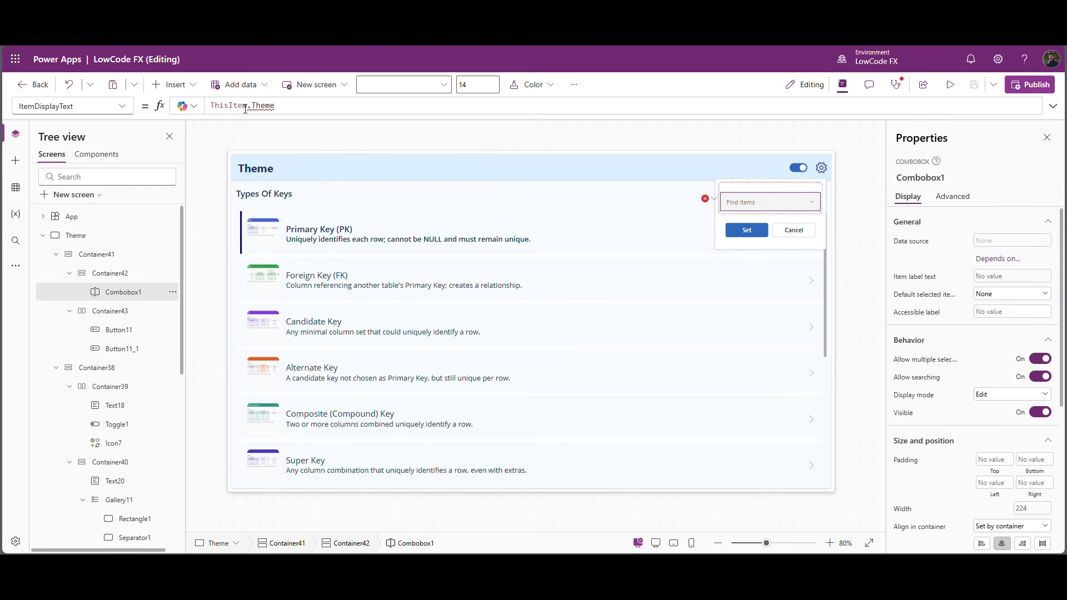
Set Combobox1's ItemDisplayText to ThisItem.Value and open its list to check the theme choices.
{"action": "double_click", "coordinate": [270, 110]}
{"action": "key", "text": "BackSpace"}
{"action": "key", "text": "BackSpace"}
{"action": "type", "text": ".Value"}
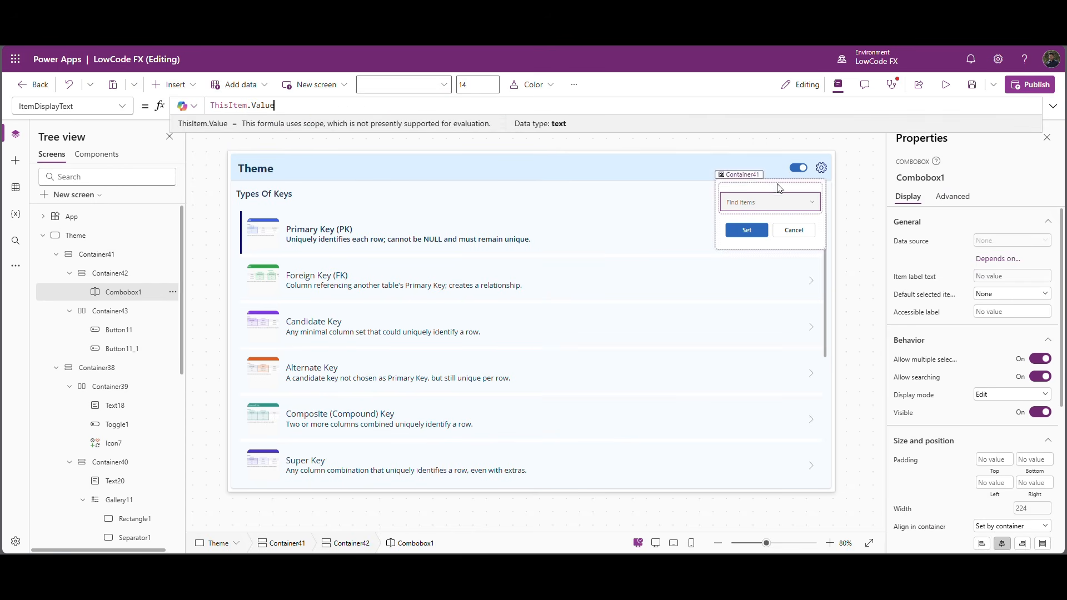
{"action": "left_click", "coordinate": [811, 204], "text": "alt"}
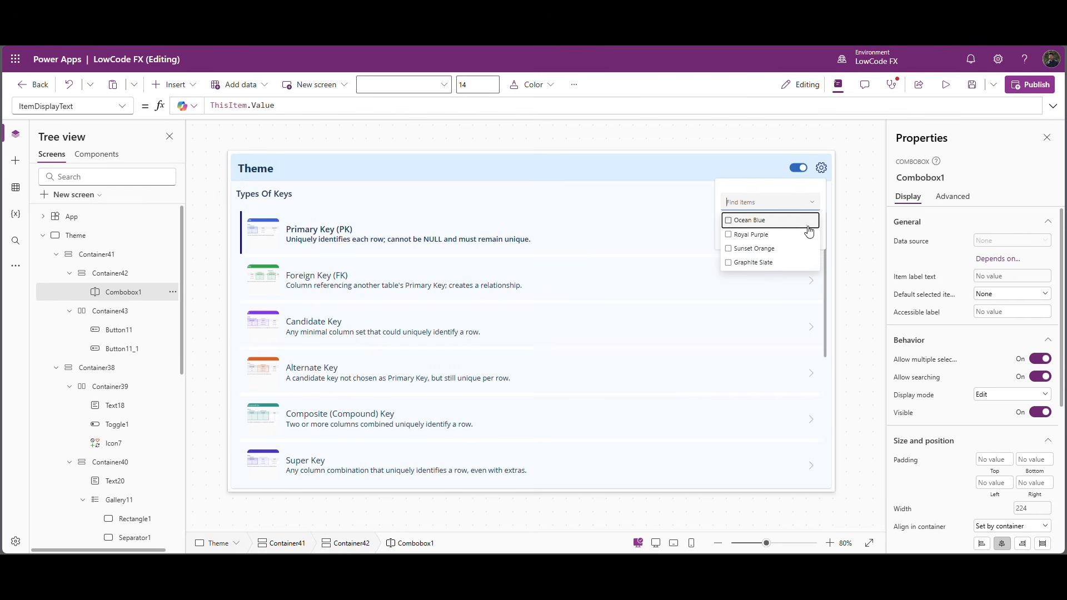
Try selecting both Ocean Blue and Royal Purple in Combobox1's theme list.
{"action": "left_click", "coordinate": [735, 220]}
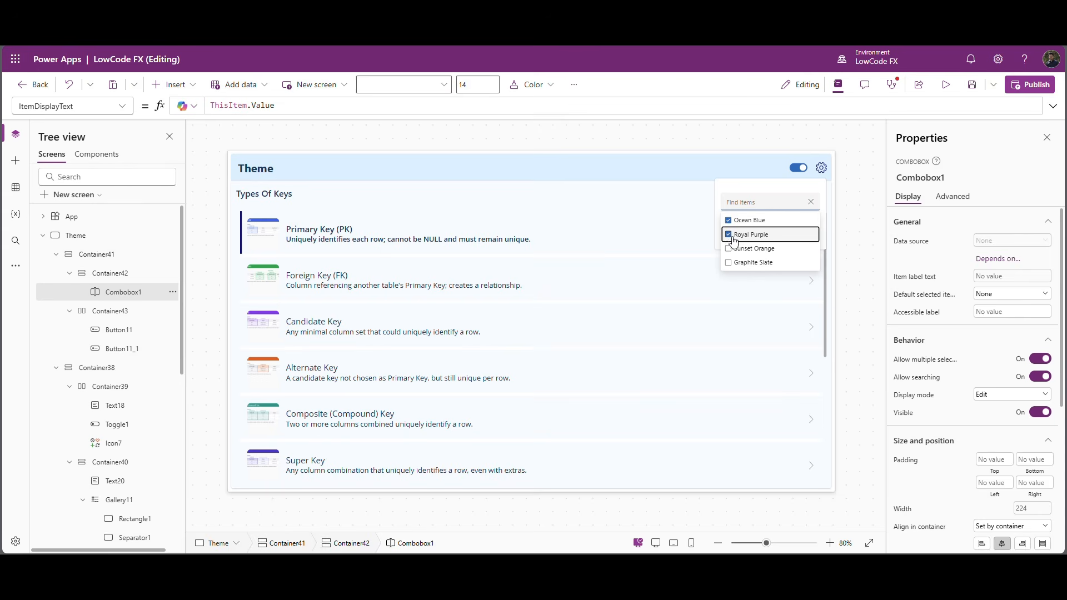
{"action": "left_click", "coordinate": [733, 221]}
{"action": "left_click", "coordinate": [846, 209]}
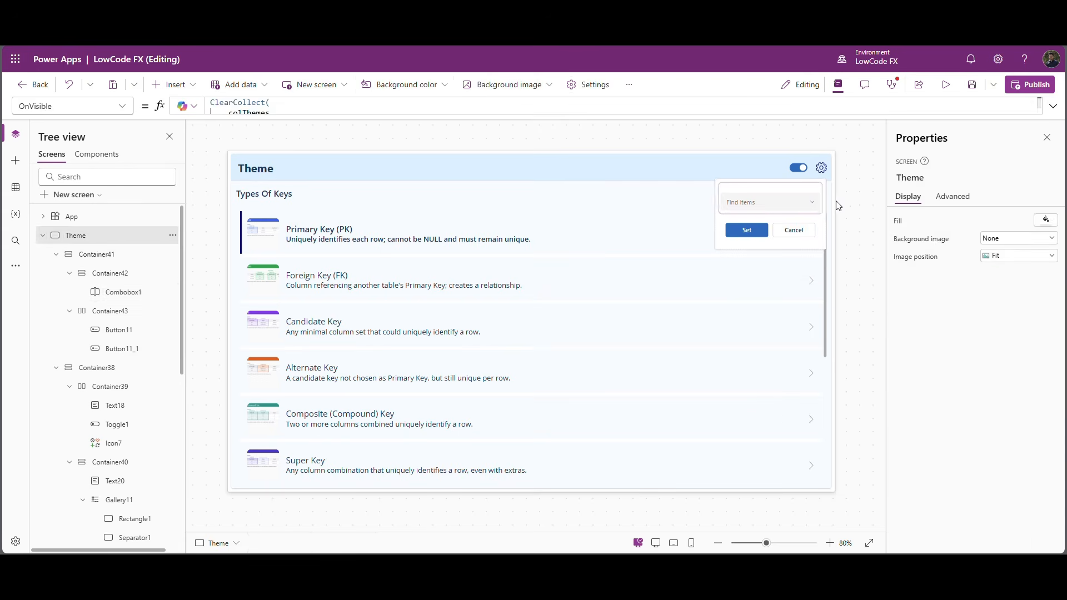
Turn off multiple selection for Combobox1 and open its list to check the theme choices.
{"action": "left_click", "coordinate": [805, 206]}
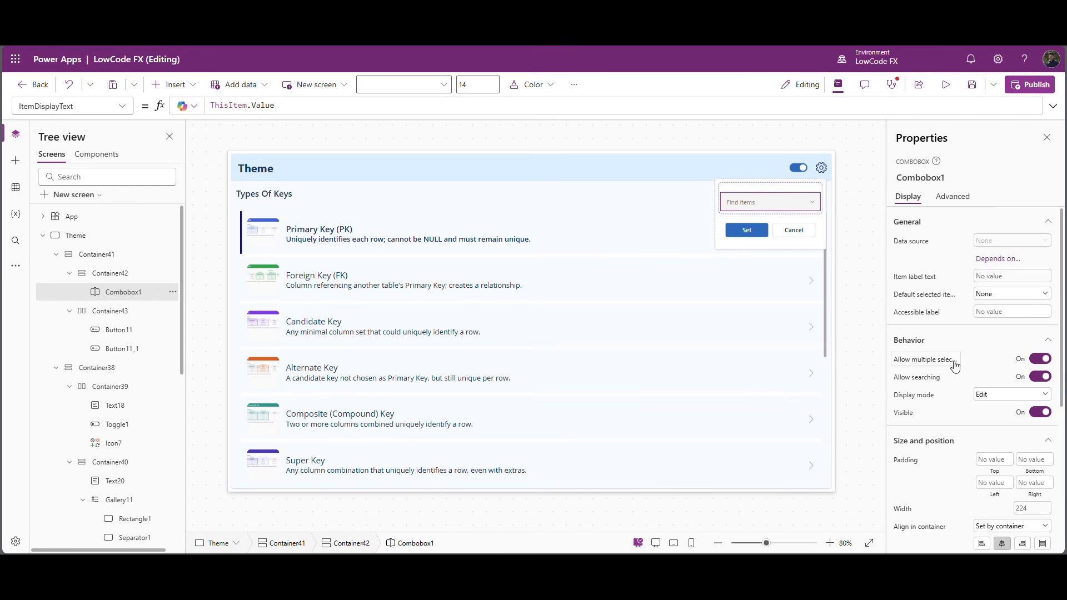
{"action": "left_click", "coordinate": [1039, 359]}
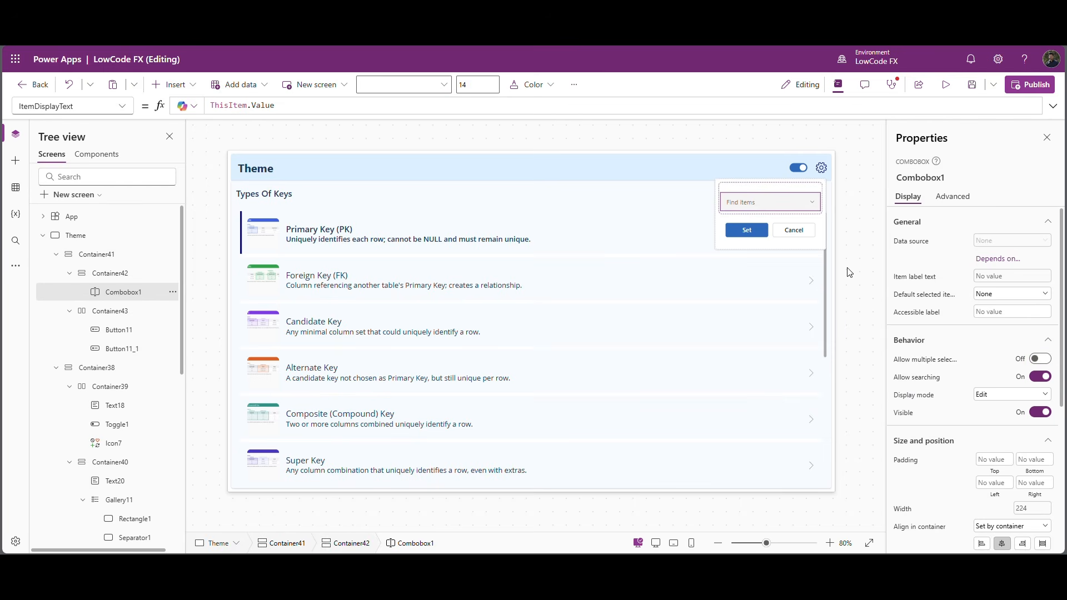
{"action": "left_click", "coordinate": [849, 247]}
{"action": "left_click", "coordinate": [816, 208], "text": "alt"}
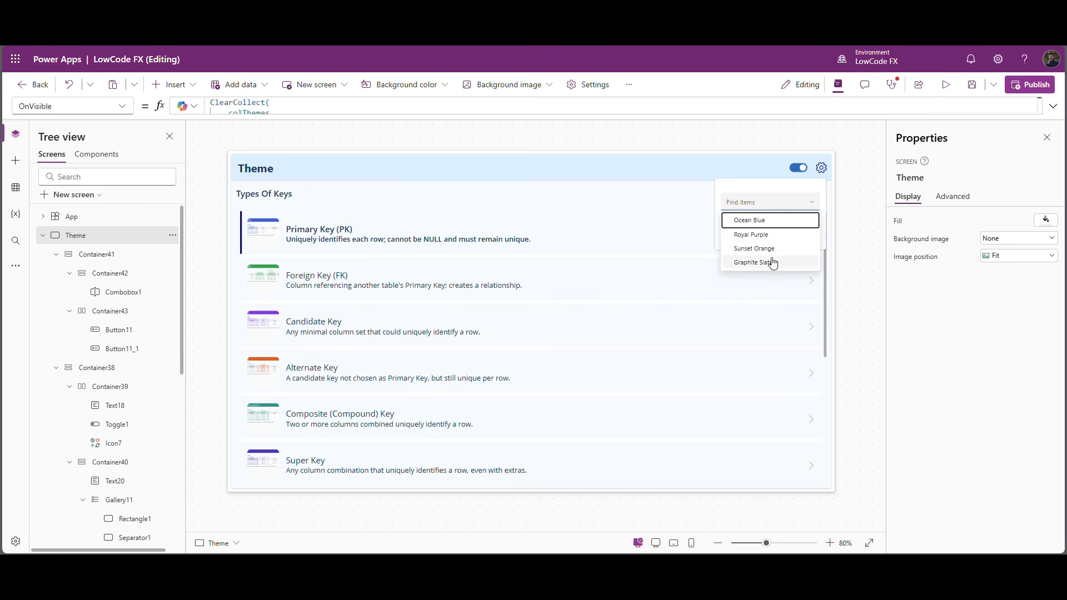
{"action": "left_click", "coordinate": [861, 204]}
{"action": "left_click", "coordinate": [788, 211]}
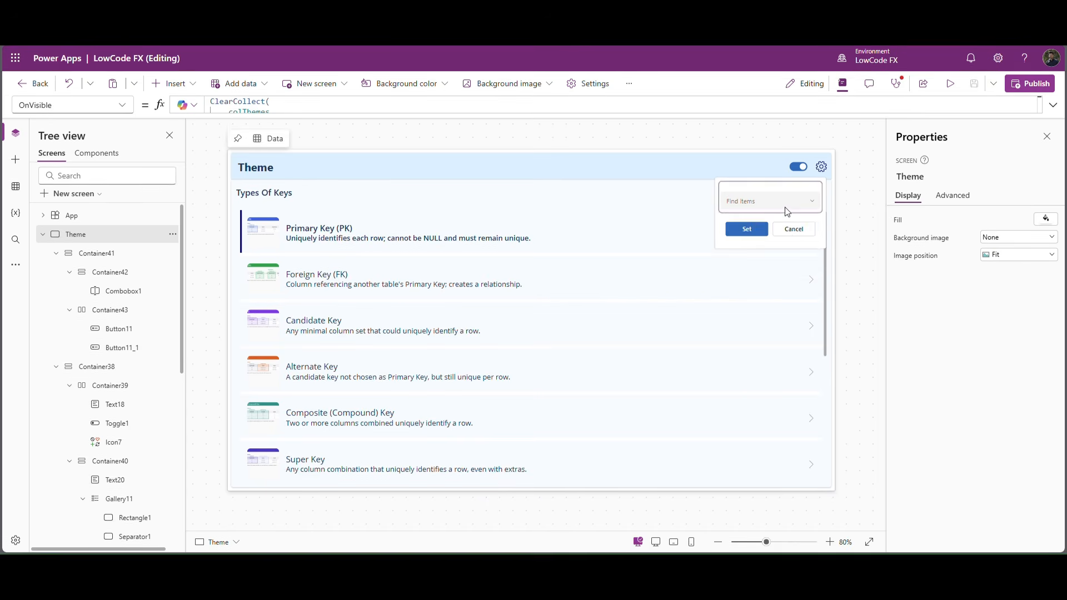
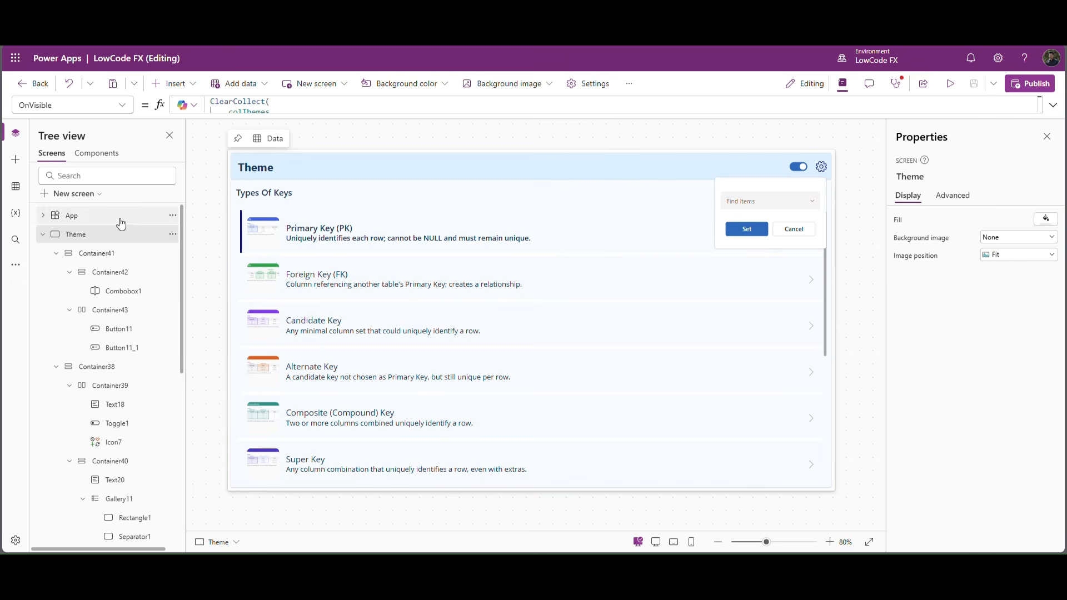
Copy the eight dark and light color Set formulas from the App's OnStart into the Set button's OnSelect, above Set(VarThemePopup,false).
{"action": "left_click", "coordinate": [89, 215]}
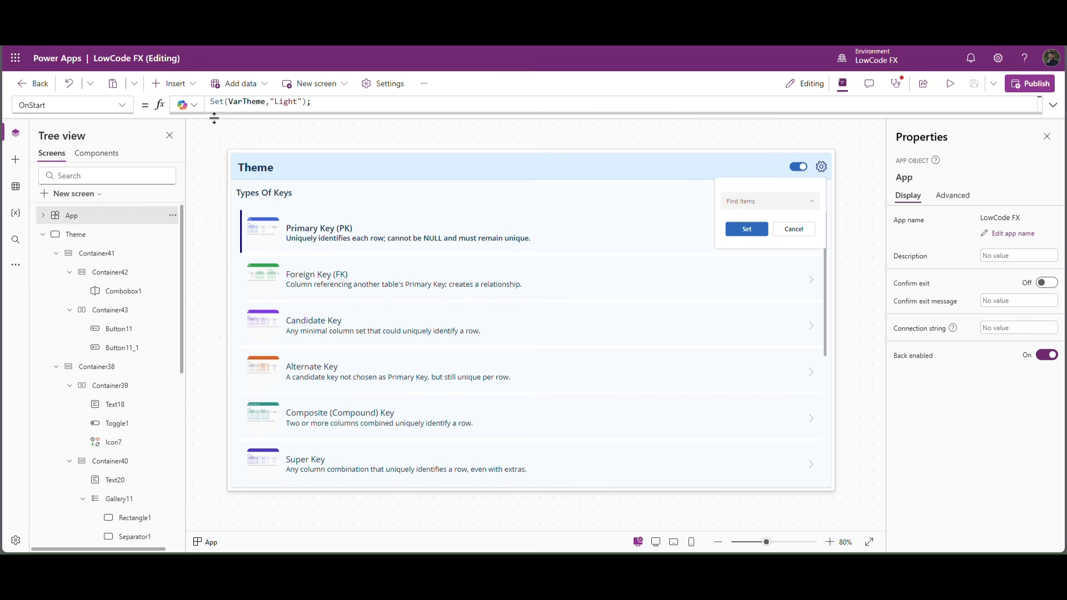
{"action": "left_click_drag", "start_coordinate": [213, 119], "coordinate": [214, 298]}
{"action": "left_click_drag", "start_coordinate": [468, 218], "coordinate": [207, 132]}
{"action": "key", "text": "ctrl+c"}
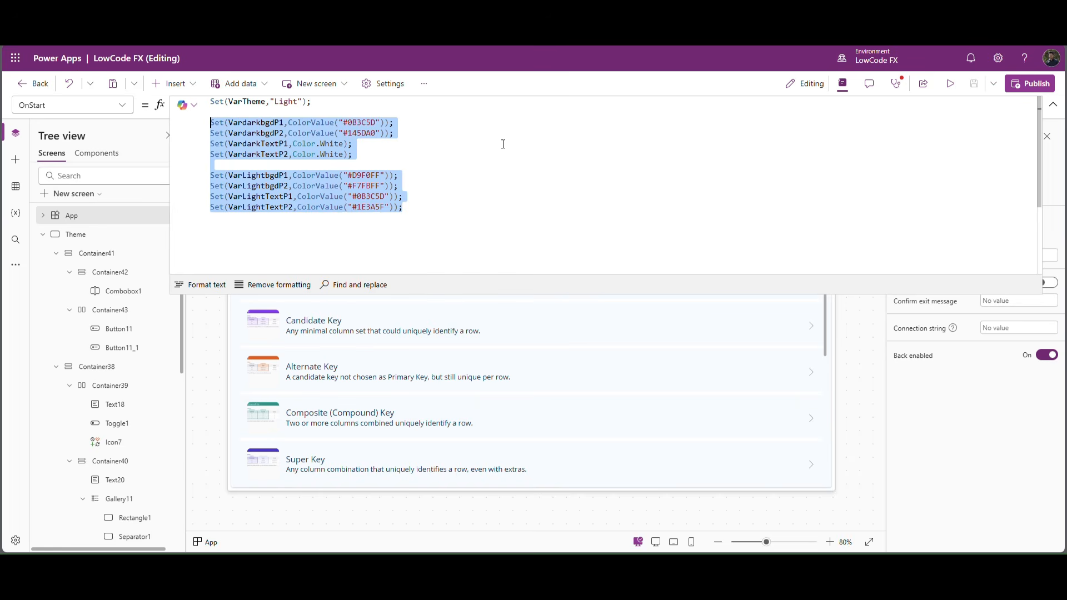
{"action": "left_click", "coordinate": [1054, 104]}
{"action": "left_click", "coordinate": [742, 225]}
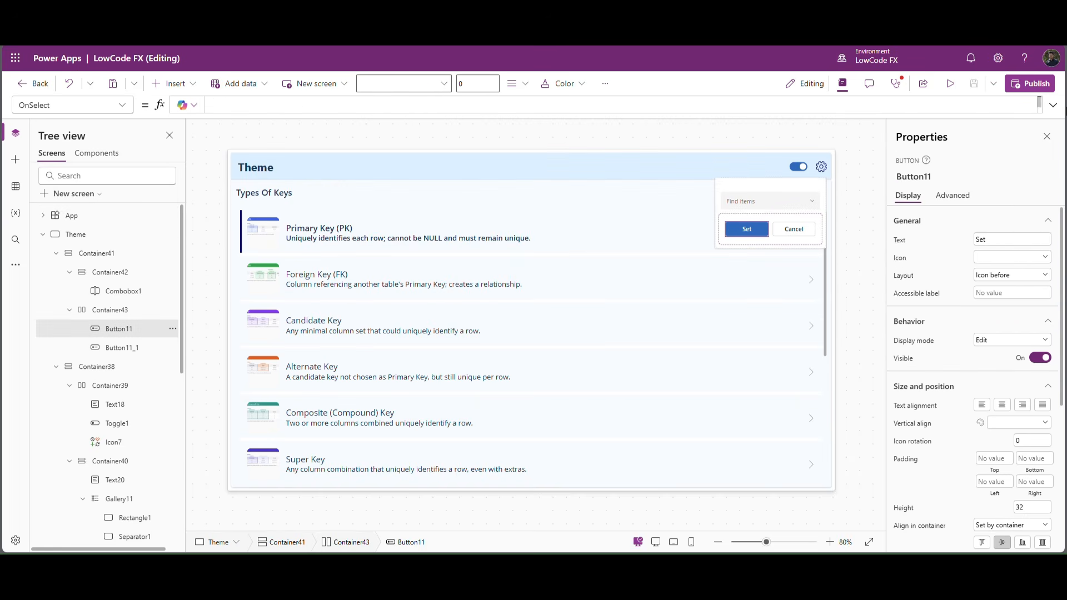
{"action": "left_click", "coordinate": [1053, 104]}
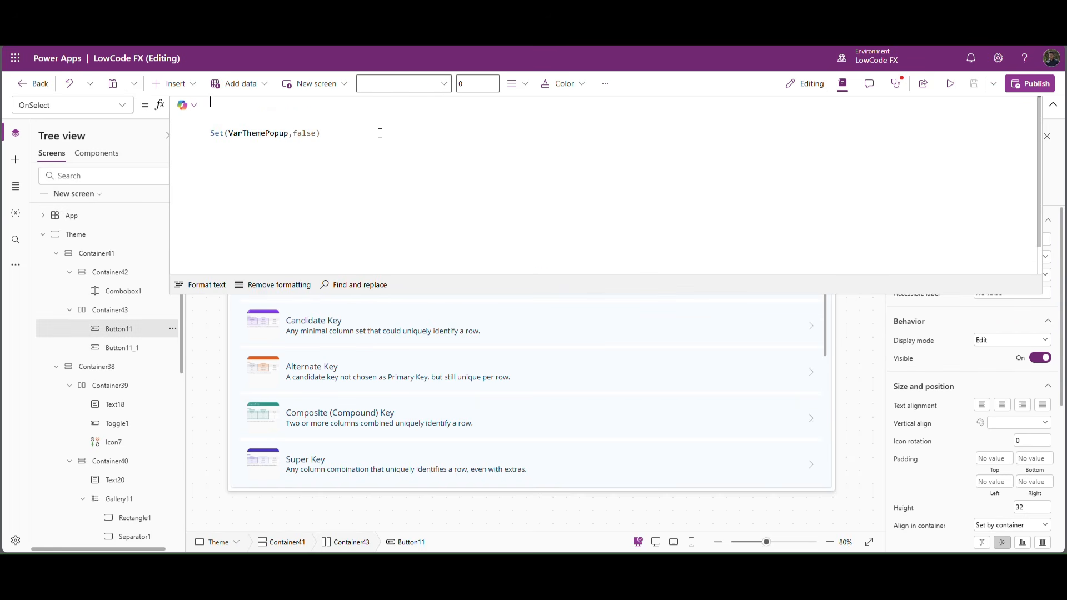
{"action": "key", "text": "ctrl+v"}
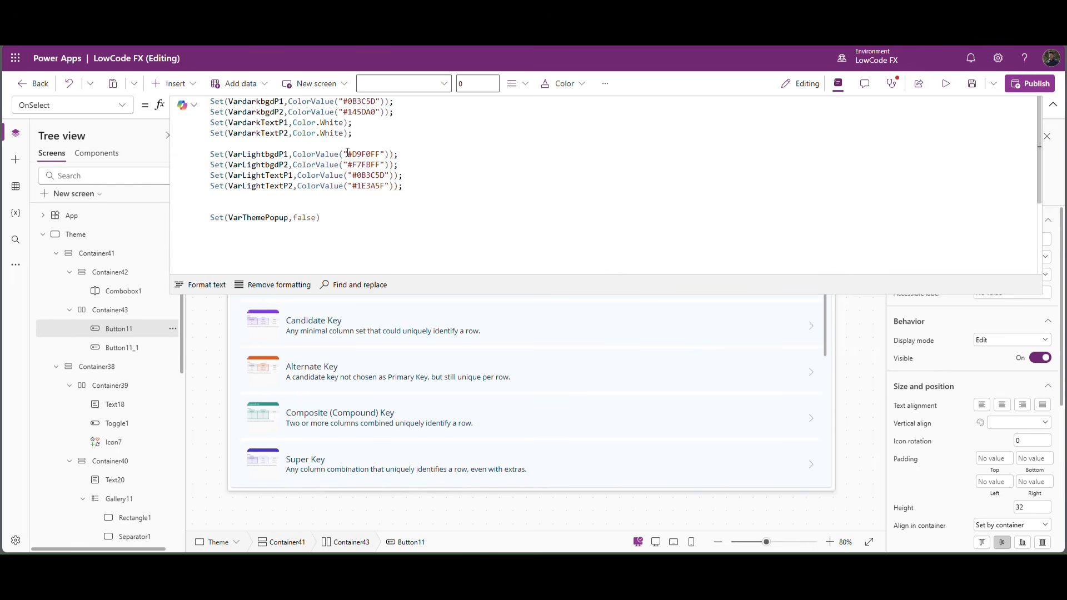
{"action": "left_click", "coordinate": [1053, 104]}
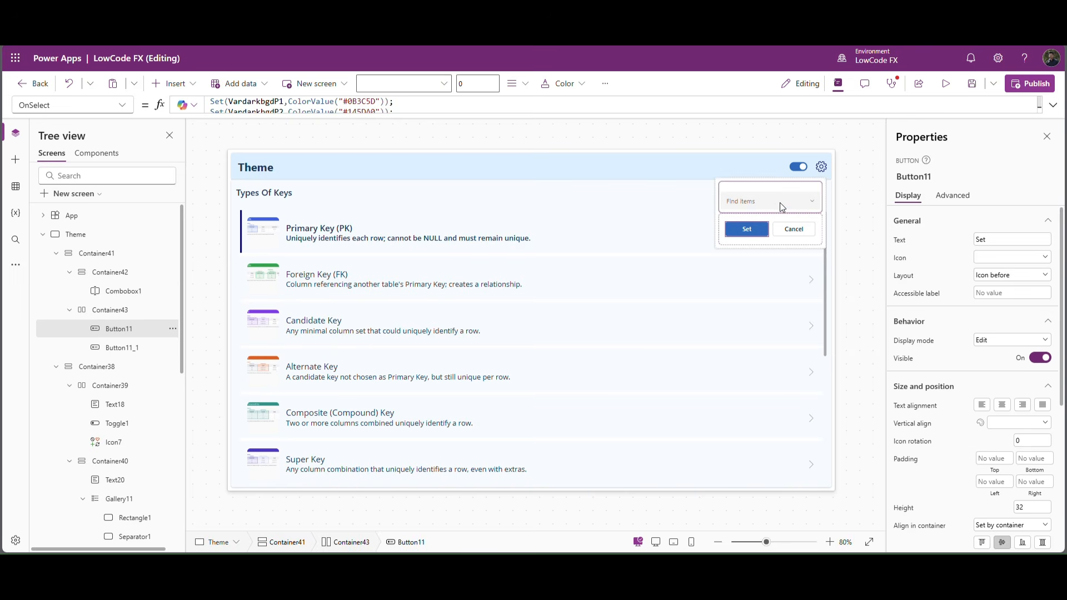
Check the control name of the combo box in the settings popup.
{"action": "left_click", "coordinate": [779, 203]}
{"action": "left_click", "coordinate": [931, 178]}
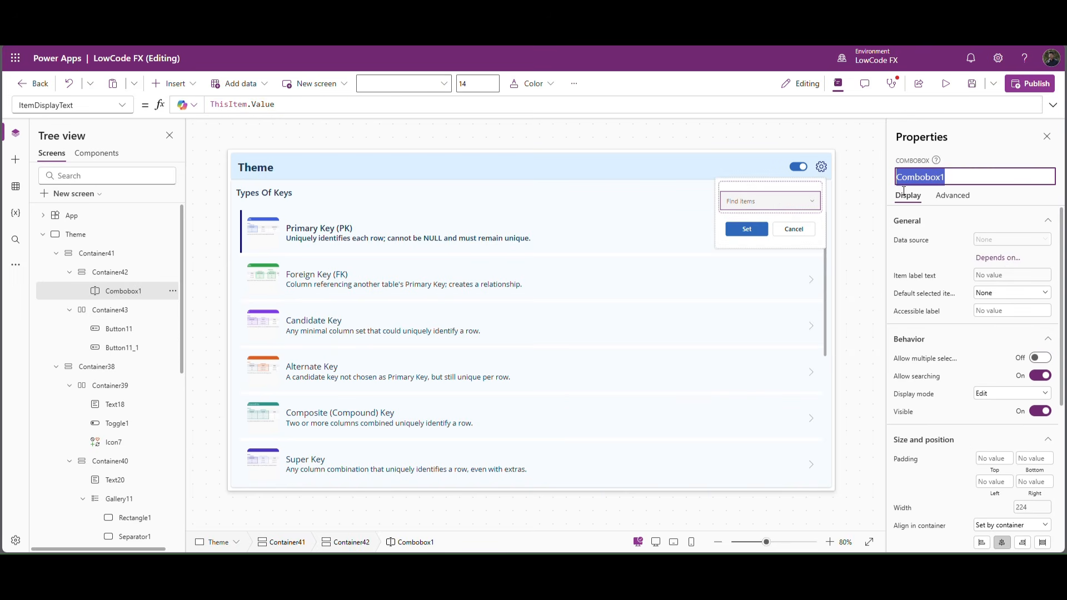
{"action": "left_click", "coordinate": [866, 203]}
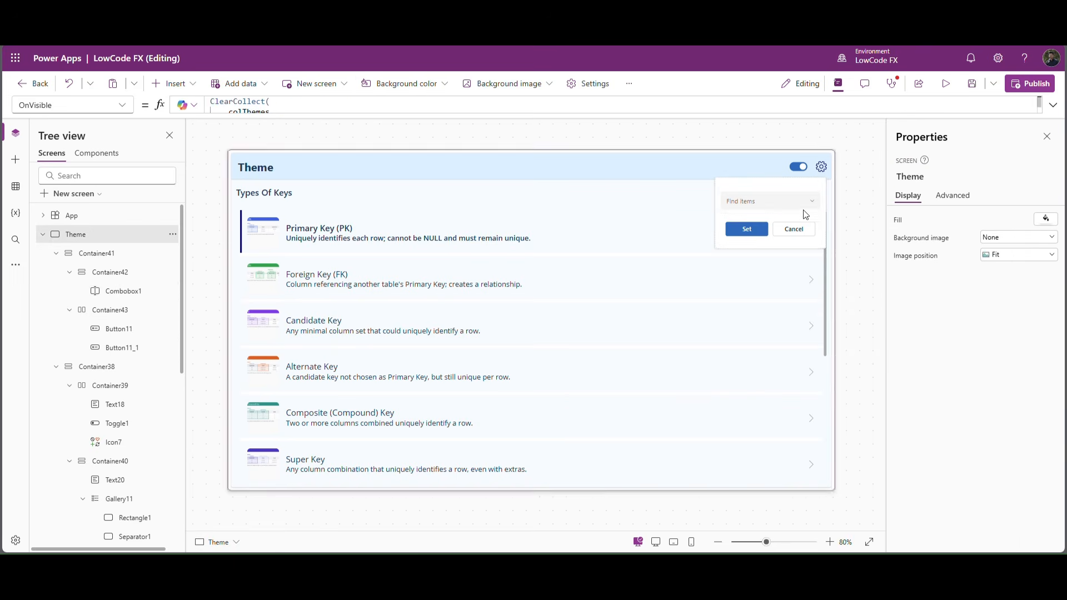
In the Set button's OnSelect, replace the ColorValue of VardarkbgdP1 with a LookUp on colThemes.
{"action": "left_click", "coordinate": [751, 232]}
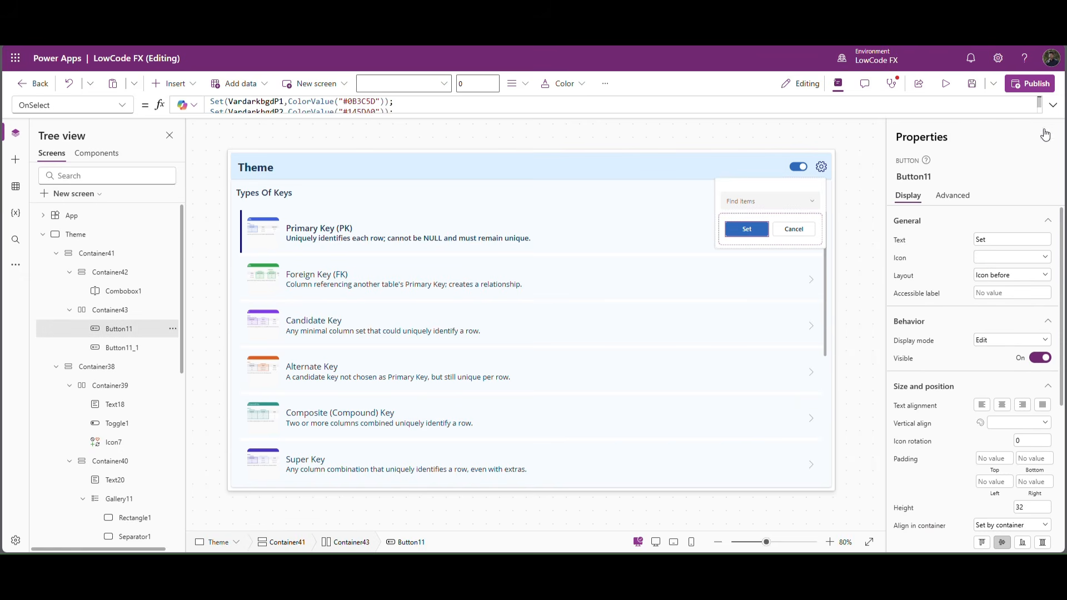
{"action": "left_click", "coordinate": [1054, 104]}
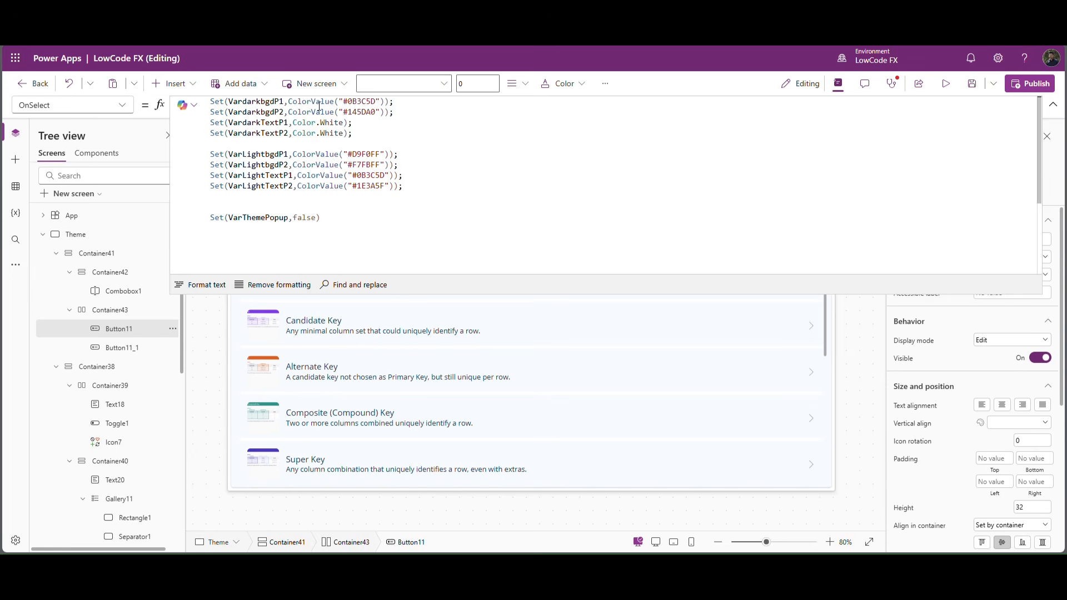
{"action": "left_click_drag", "start_coordinate": [288, 102], "coordinate": [385, 103]}
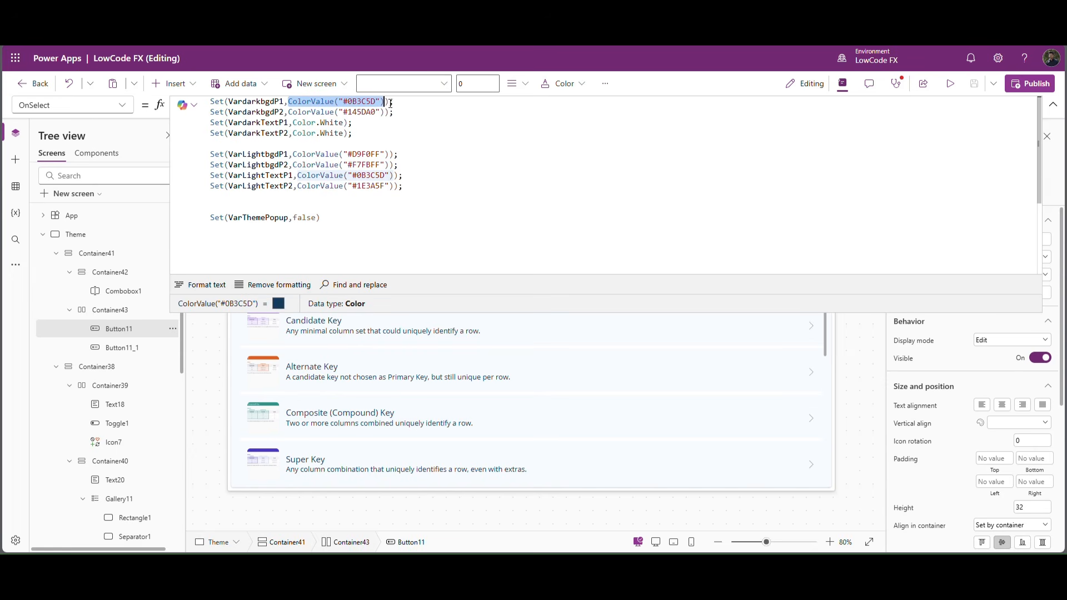
{"action": "key", "text": "BackSpace"}
{"action": "type", "text": "l"}
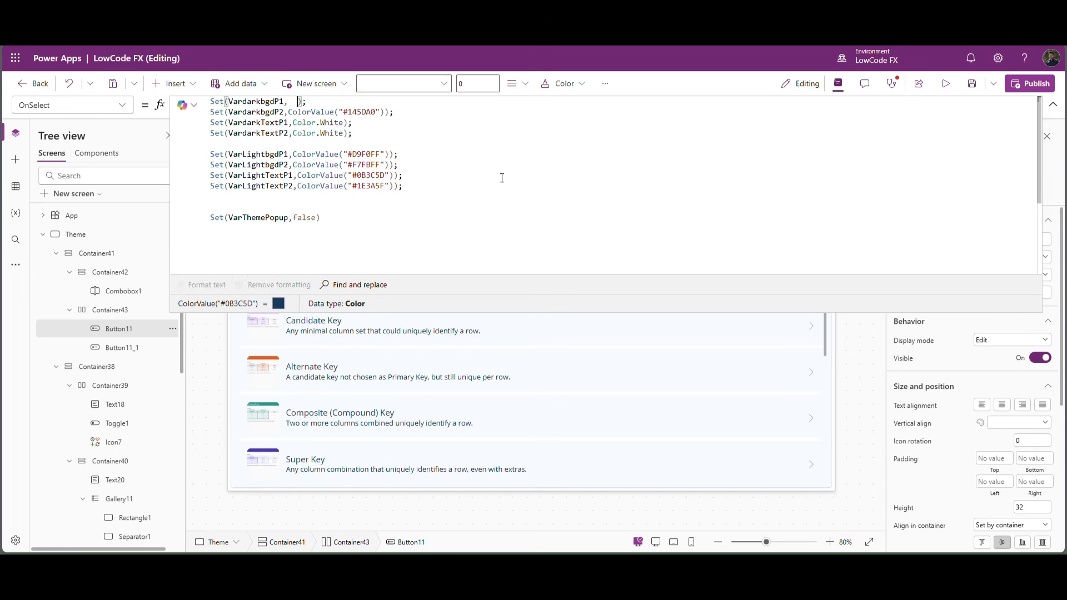
{"action": "type", "text": "ookUp( "}
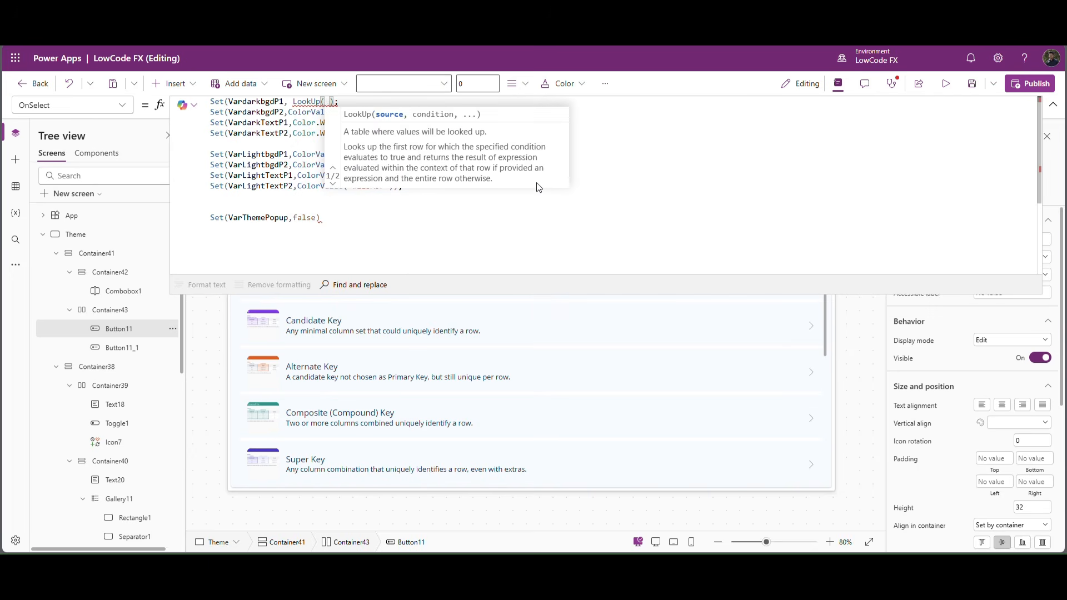
{"action": "type", "text": "colth"}
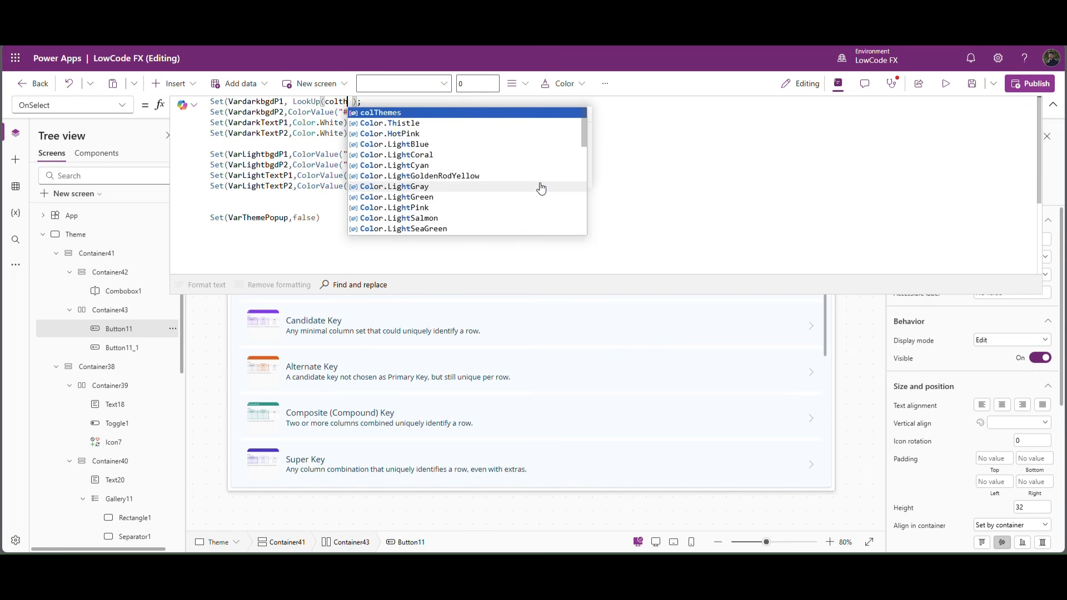
{"action": "key", "text": "Tab"}
{"action": "type", "text": ","}
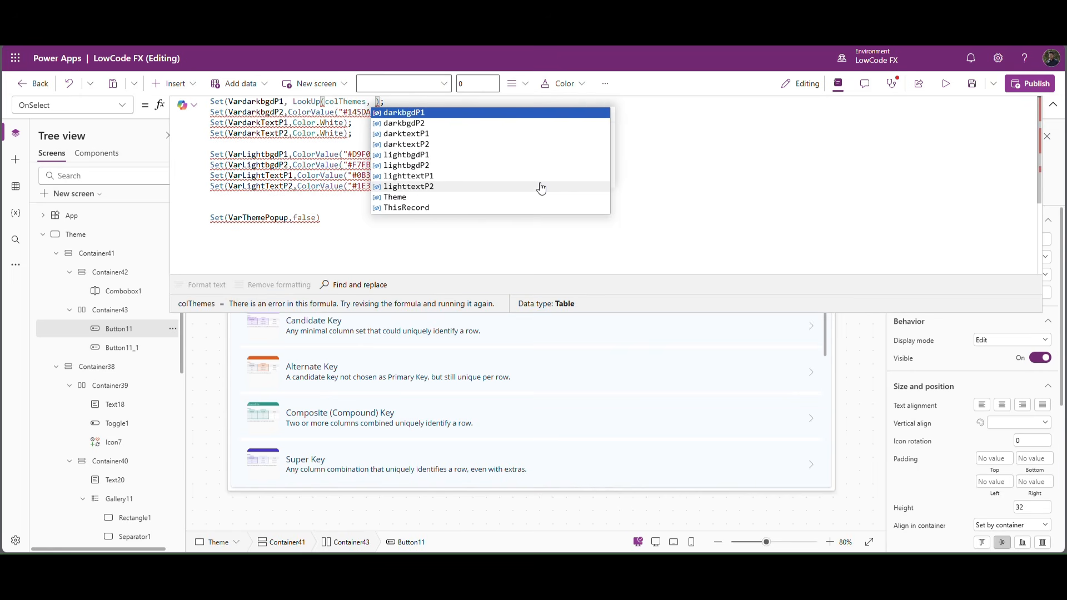
Complete the VardarkbgdP1 LookUp with the condition Theme=Combobox1.Selected.Value and the result darkbgdP1.
{"action": "key", "text": "Down"}
{"action": "key", "text": "Down"}
{"action": "key", "text": "Down"}
{"action": "key", "text": "Down"}
{"action": "key", "text": "Down"}
{"action": "key", "text": "Down"}
{"action": "key", "text": "Down"}
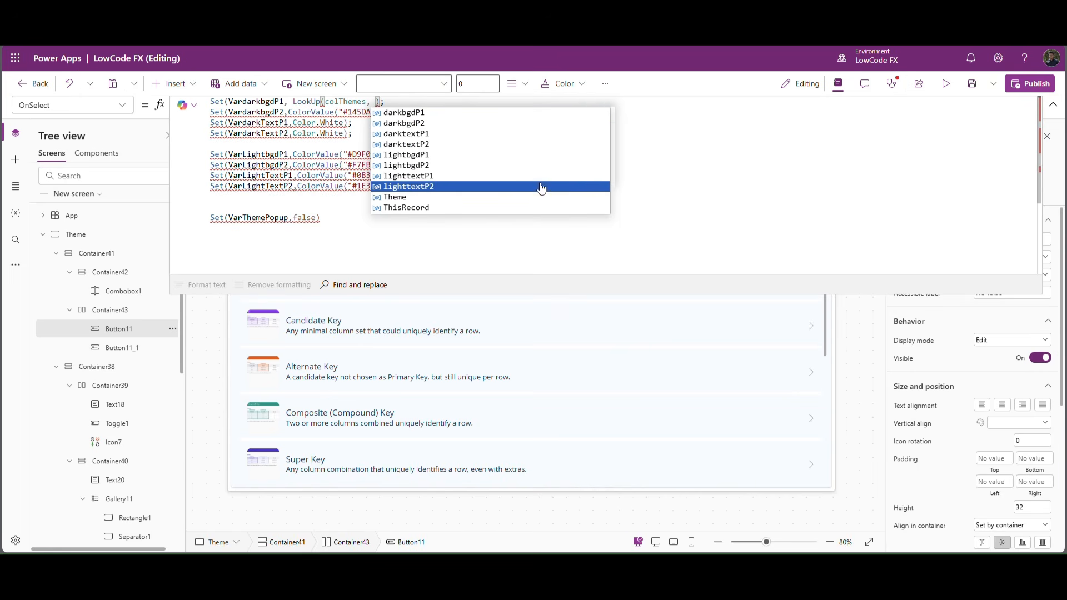
{"action": "key", "text": "Down"}
{"action": "key", "text": "Tab"}
{"action": "type", "text": "=Combobox1."}
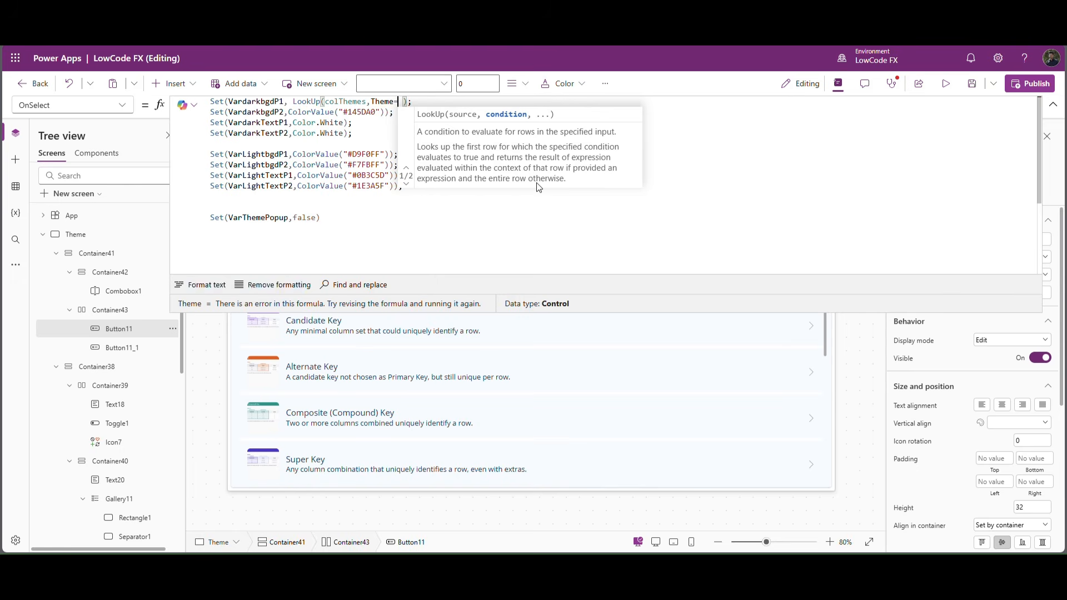
{"action": "type", "text": "Selected"}
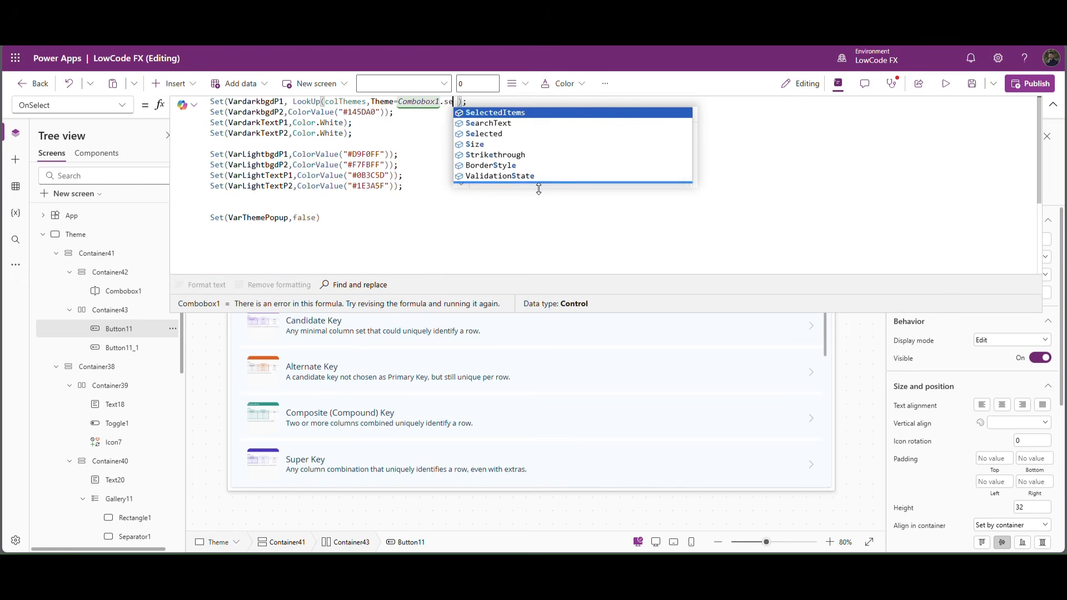
{"action": "type", "text": ".Value"}
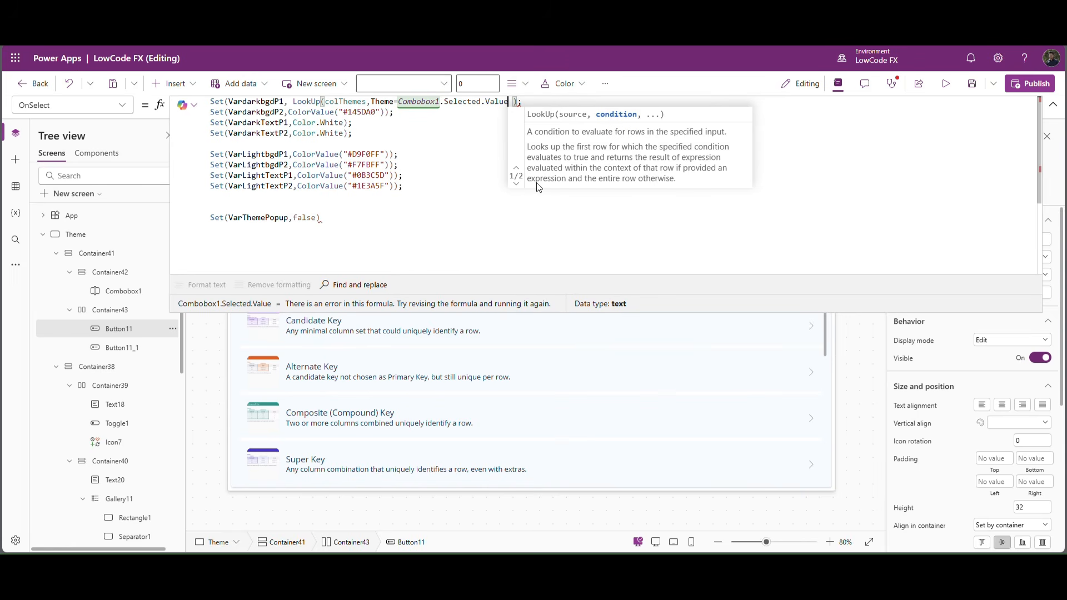
{"action": "type", "text": ","}
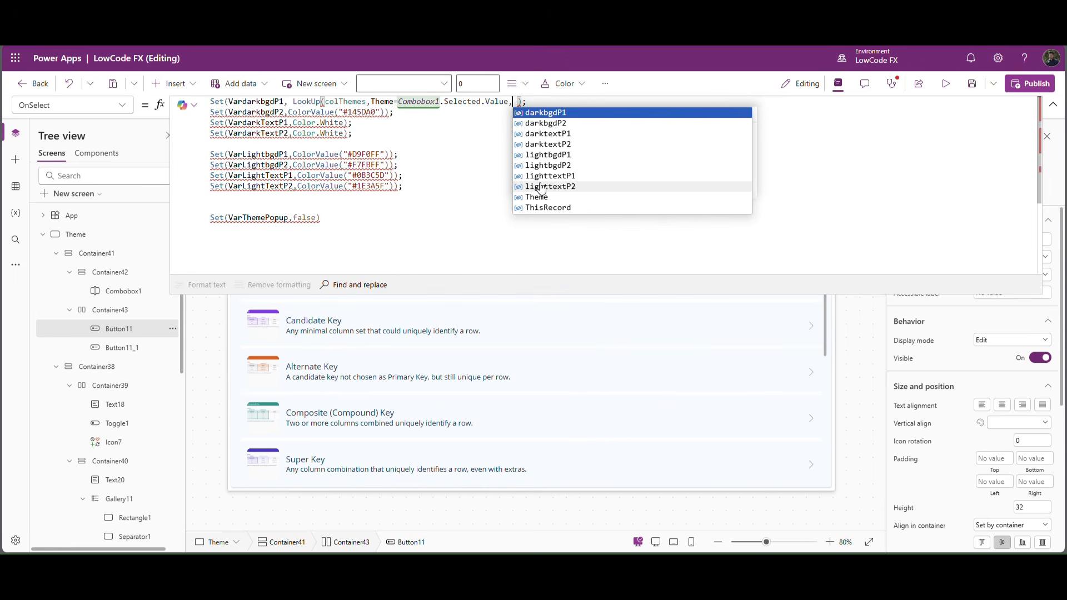
{"action": "key", "text": "Tab"}
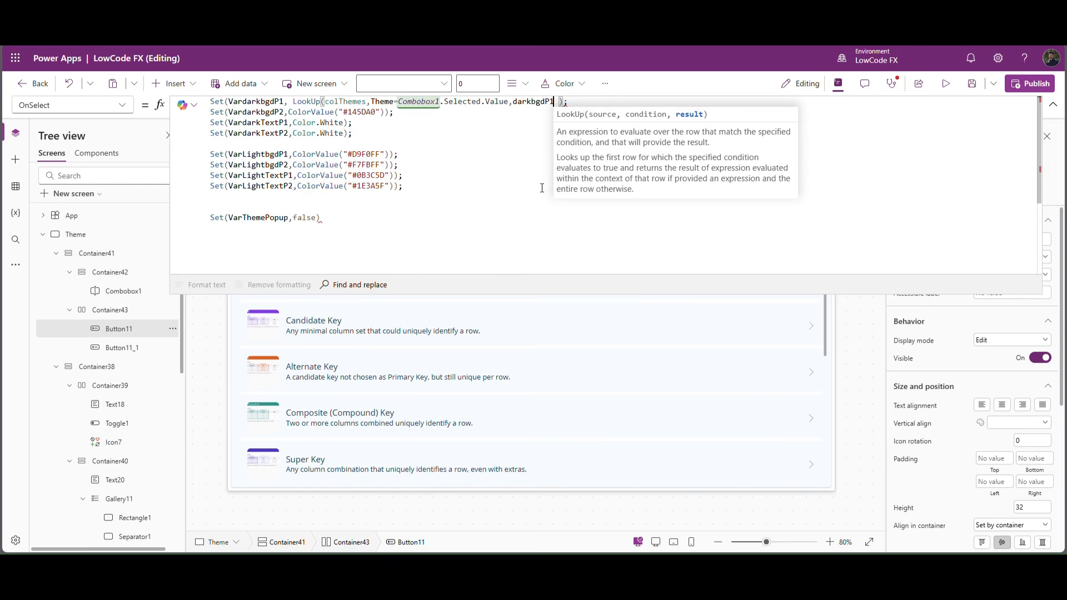
{"action": "type", "text": ")"}
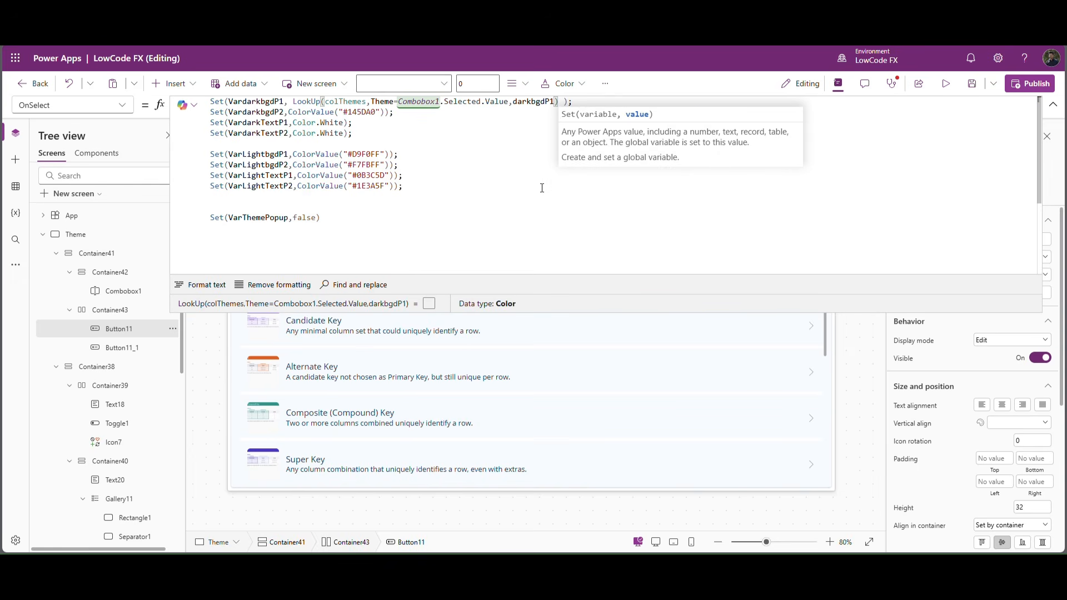
{"action": "left_click", "coordinate": [539, 175]}
Replace the ColorValue of VardarkbgdP2 with a copy of the LookUp that returns darkbgdP2.
{"action": "left_click_drag", "start_coordinate": [559, 102], "coordinate": [392, 113]}
{"action": "key", "text": "ctrl+c"}
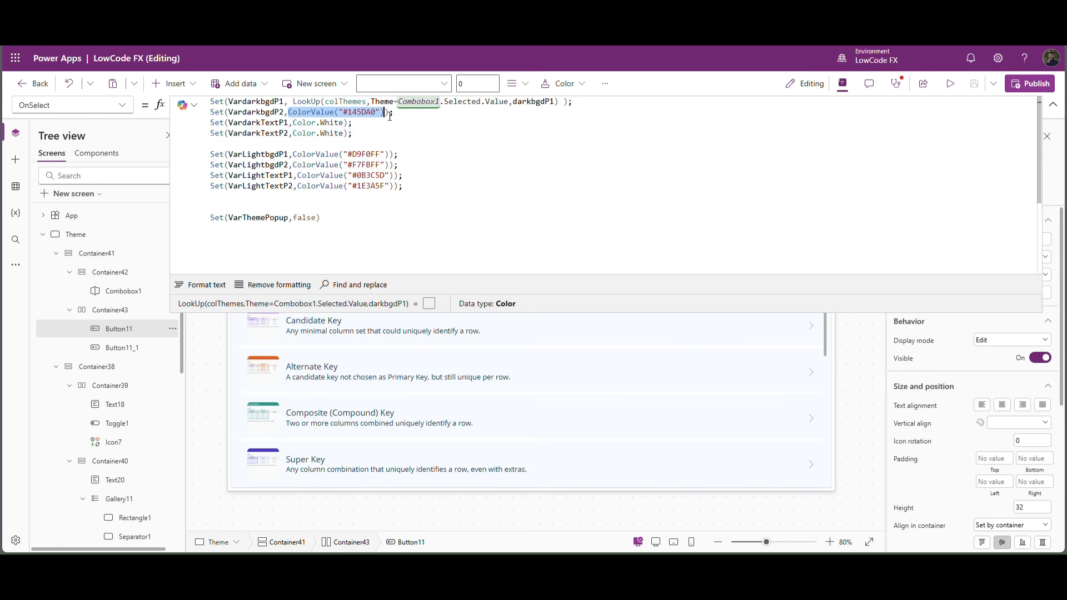
{"action": "key", "text": "ctrl+v"}
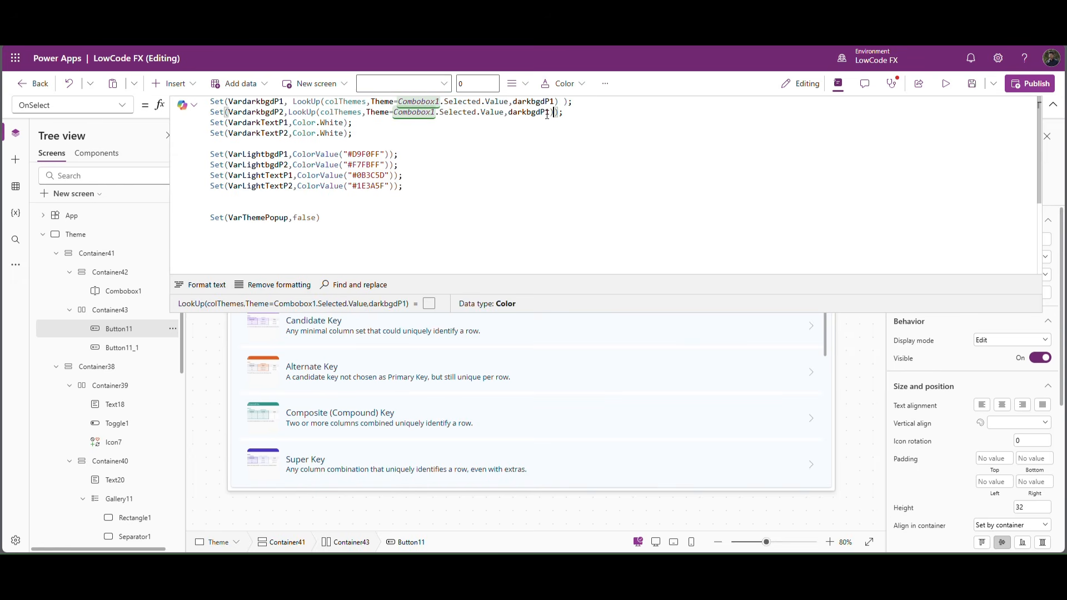
{"action": "key", "text": "BackSpace"}
{"action": "type", "text": "2"}
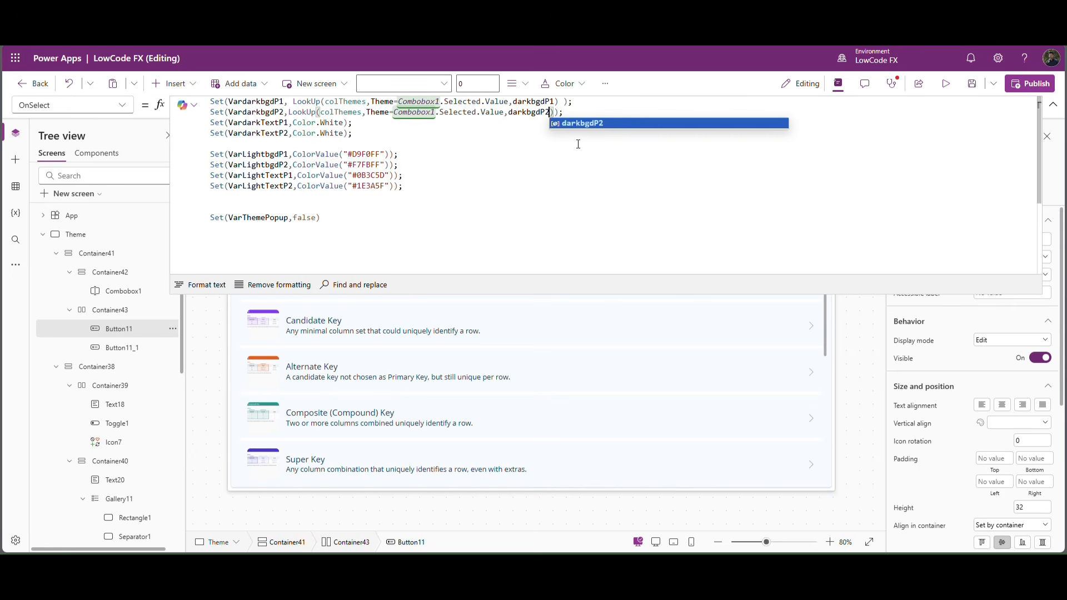
Replace Color.White for VardarkTextP1 with a copy of the LookUp that returns darktextP1.
{"action": "left_click_drag", "start_coordinate": [293, 122], "coordinate": [340, 122]}
{"action": "key", "text": "ctrl+v"}
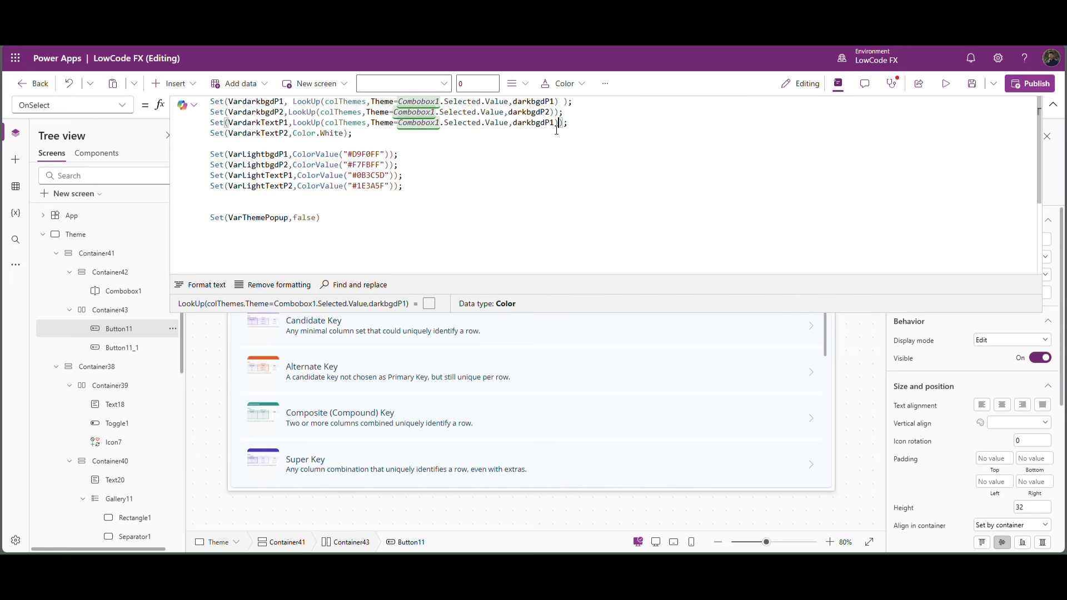
{"action": "double_click", "coordinate": [535, 123]}
{"action": "type", "text": "TextP1"}
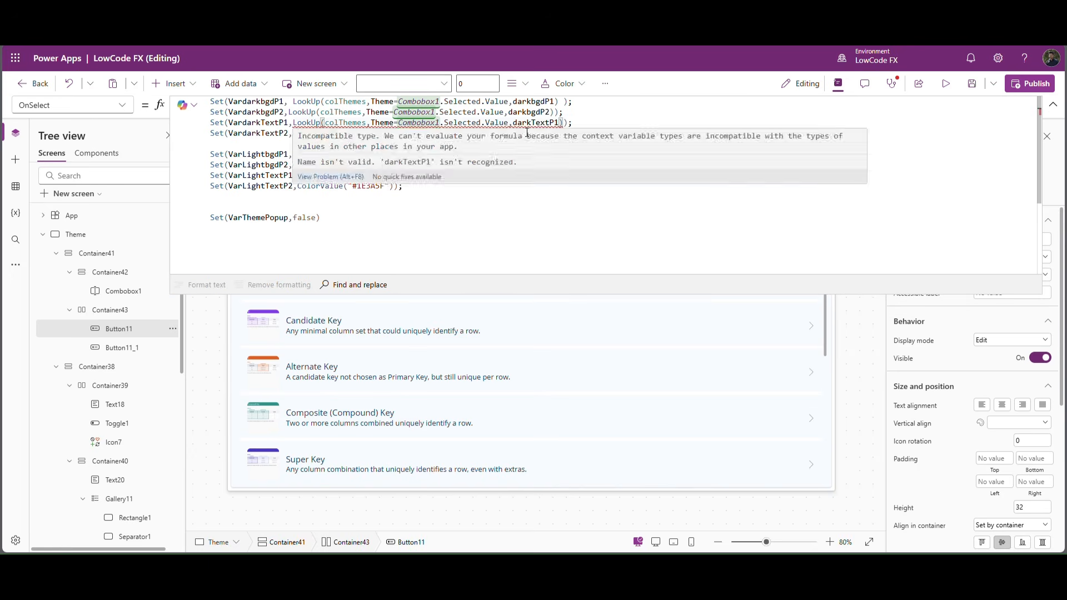
{"action": "type", "text": "darktextP1"}
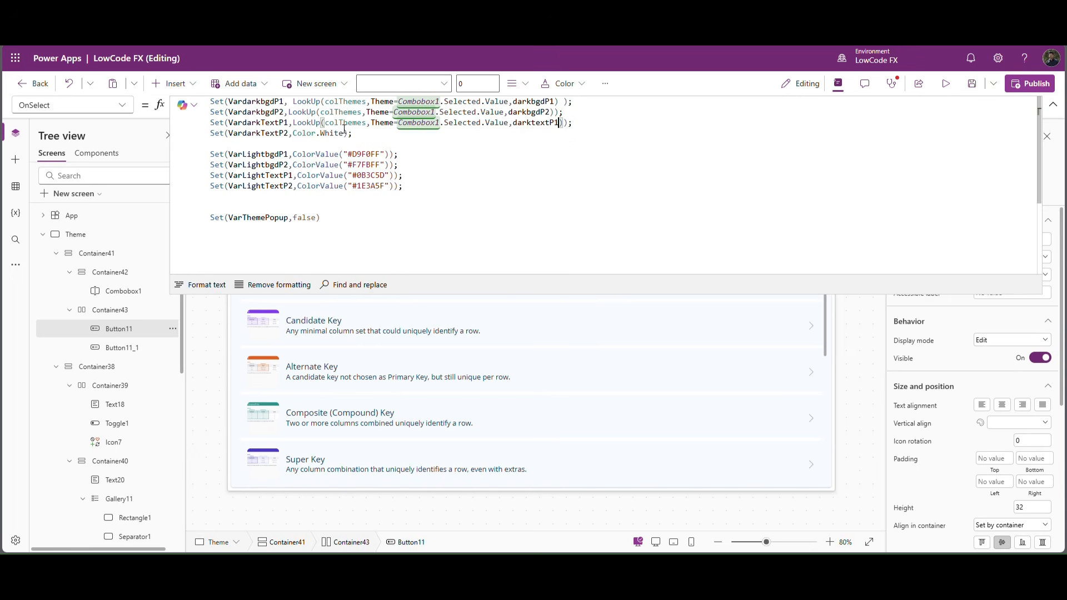
Replace Color.White for VardarkTextP2 with a copy of the LookUp that returns darktextP2.
{"action": "left_click_drag", "start_coordinate": [293, 123], "coordinate": [344, 136]}
{"action": "key", "text": "ctrl+c"}
{"action": "key", "text": "ctrl+v"}
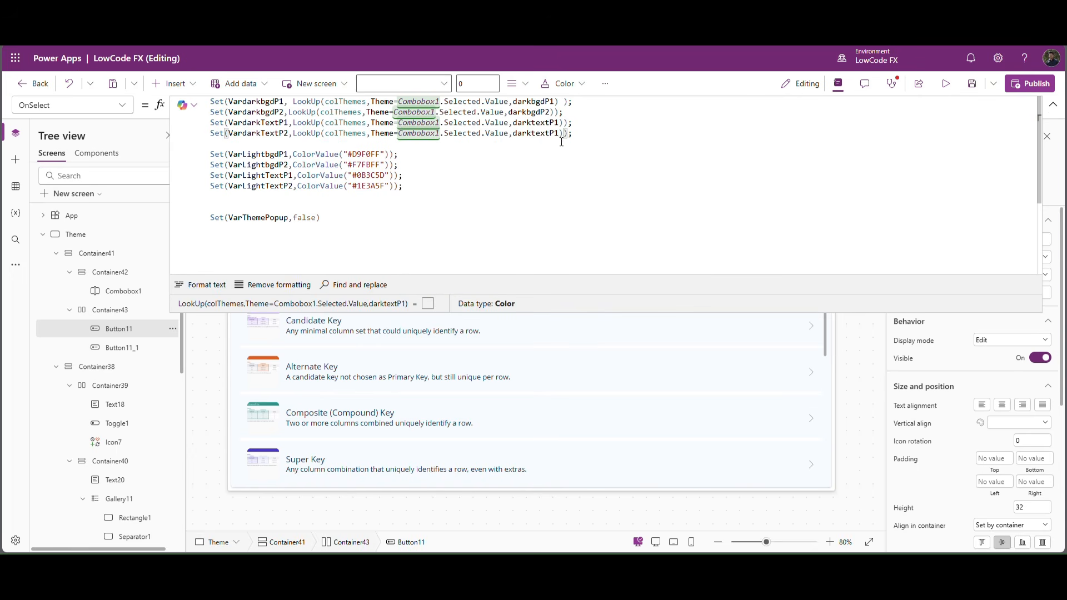
{"action": "left_click", "coordinate": [560, 137]}
{"action": "key", "text": "BackSpace"}
{"action": "type", "text": "2"}
{"action": "left_click", "coordinate": [514, 160]}
Replace the ColorValue of VarLightbgdP1 with a copy of the VardarkbgdP1 LookUp, changing its result to lightbgdP1.
{"action": "left_click_drag", "start_coordinate": [293, 102], "coordinate": [558, 102]}
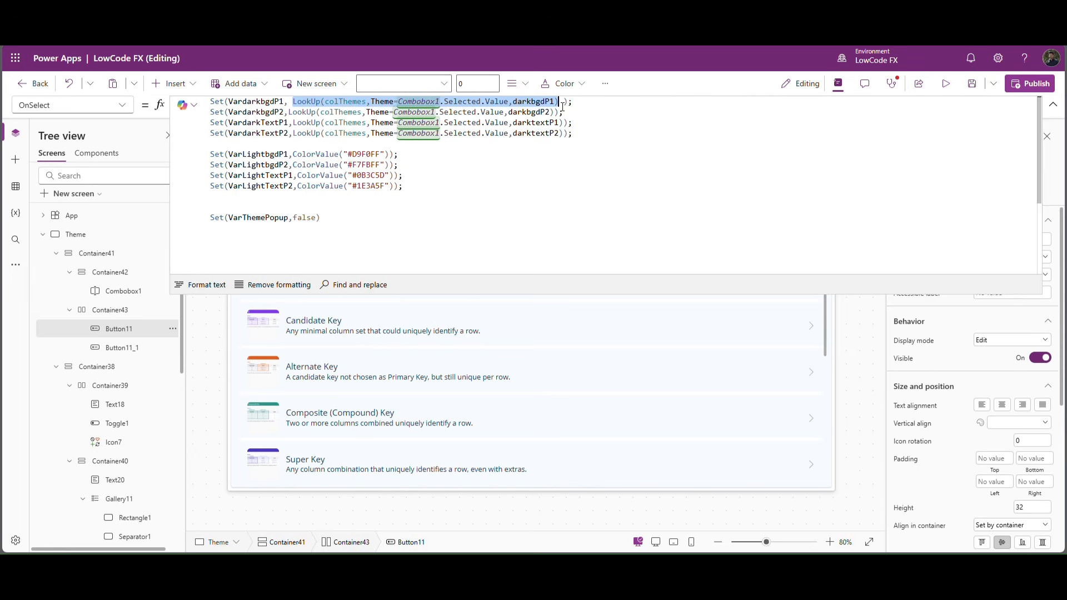
{"action": "key", "text": "ctrl+c"}
{"action": "left_click_drag", "start_coordinate": [293, 155], "coordinate": [387, 156]}
{"action": "key", "text": "ctrl+v"}
{"action": "left_click", "coordinate": [528, 158]}
{"action": "double_click", "coordinate": [532, 160]}
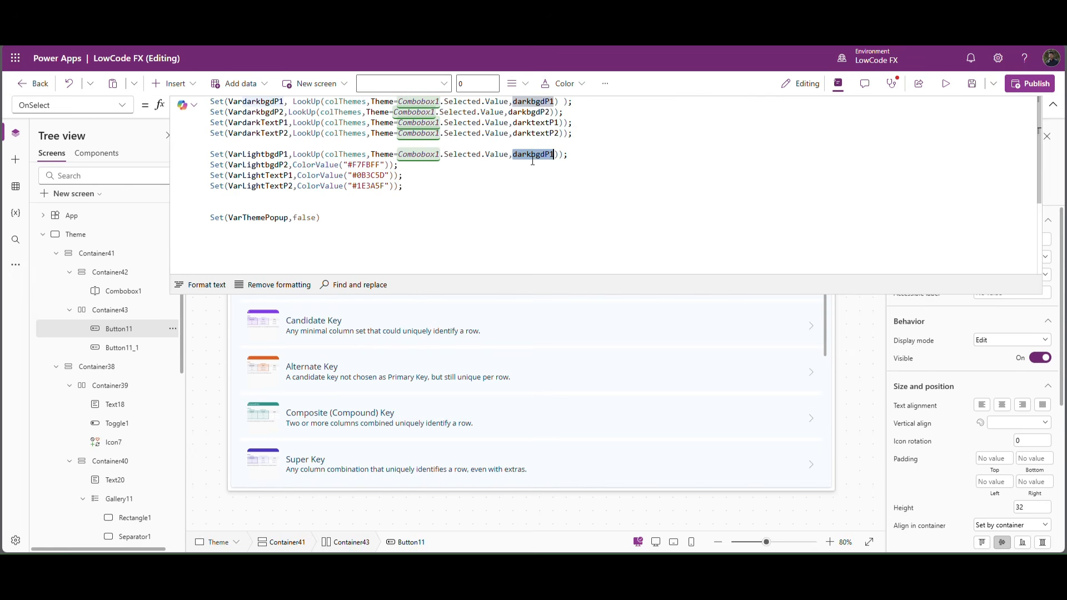
{"action": "type", "text": "lightbgdP1"}
Replace the ColorValue of VarLightbgdP2 with a copy of the LookUp that returns lightbgdP2.
{"action": "left_click_drag", "start_coordinate": [293, 166], "coordinate": [388, 165]}
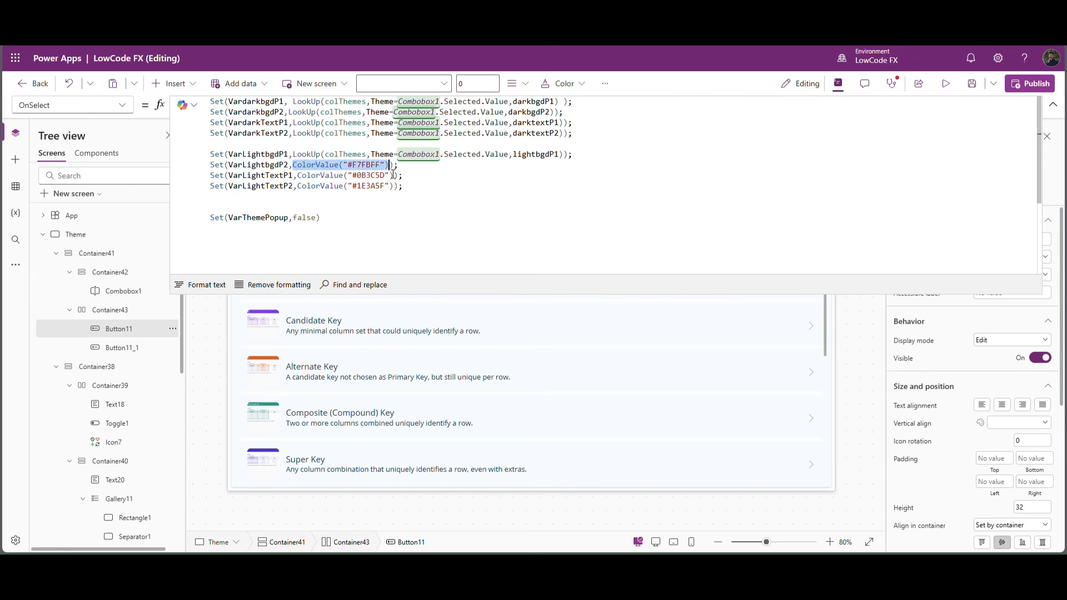
{"action": "key", "text": "ctrl+v"}
{"action": "double_click", "coordinate": [533, 165]}
{"action": "type", "text": "lightbgdP2"}
Replace the ColorValue of VarLightTextP1 with a copy of the LookUp that returns lighttextP1.
{"action": "left_click_drag", "start_coordinate": [297, 175], "coordinate": [387, 175]}
{"action": "key", "text": "ctrl+v"}
{"action": "double_click", "coordinate": [541, 176]}
{"action": "type", "text": "lighttextP1"}
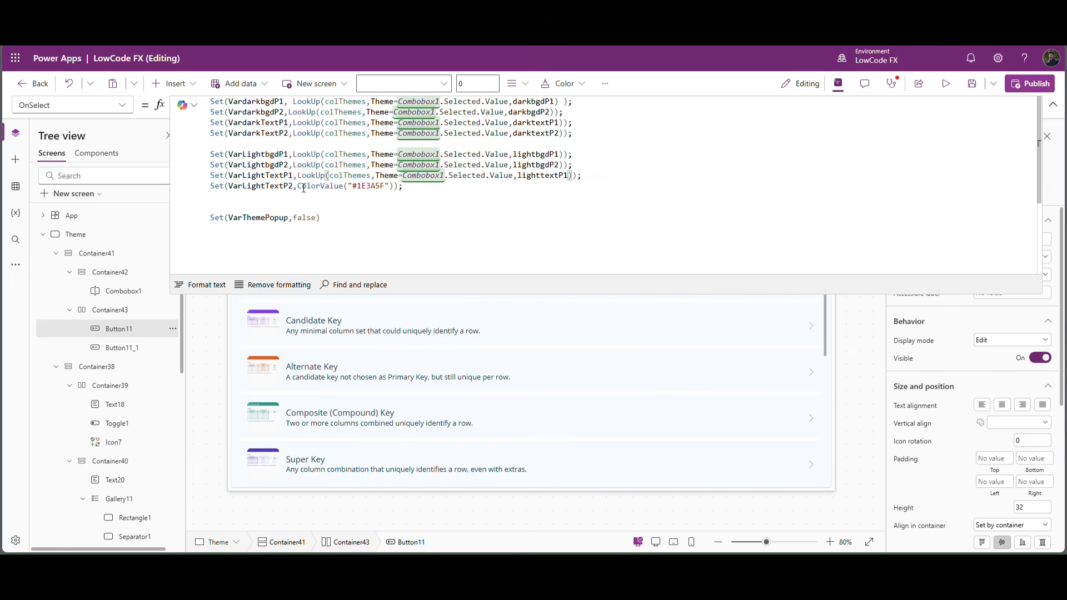
Replace the ColorValue of VarLightTextP2 with a copy of the LookUp that returns lighttextP2.
{"action": "left_click_drag", "start_coordinate": [297, 185], "coordinate": [392, 186]}
{"action": "key", "text": "ctrl+v"}
{"action": "double_click", "coordinate": [537, 185]}
{"action": "type", "text": "lighttextP2"}
{"action": "left_click", "coordinate": [404, 211]}
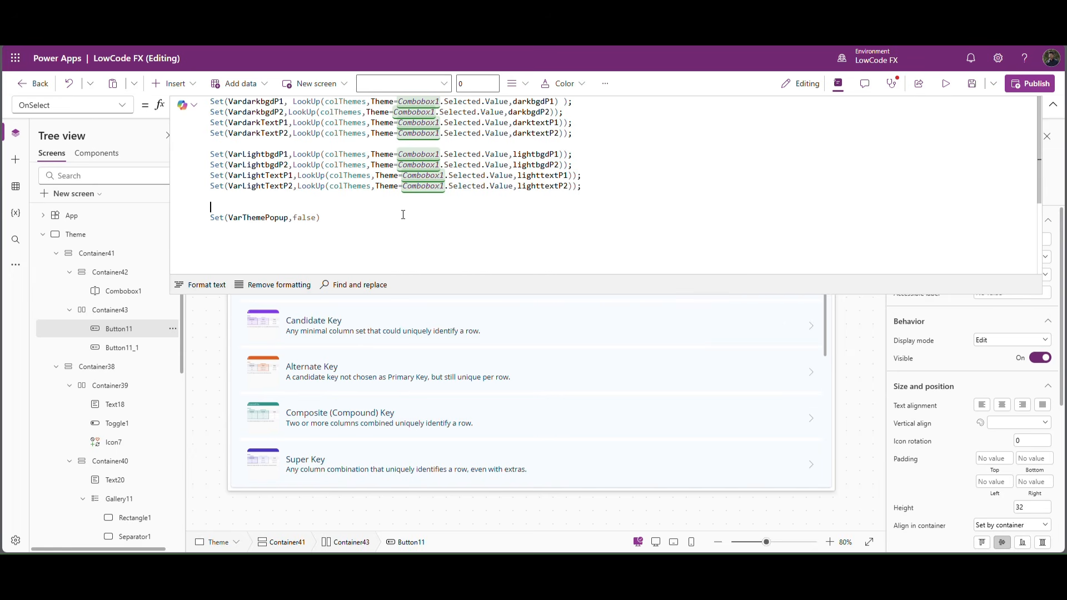
{"action": "left_click_drag", "start_coordinate": [584, 187], "coordinate": [205, 85]}
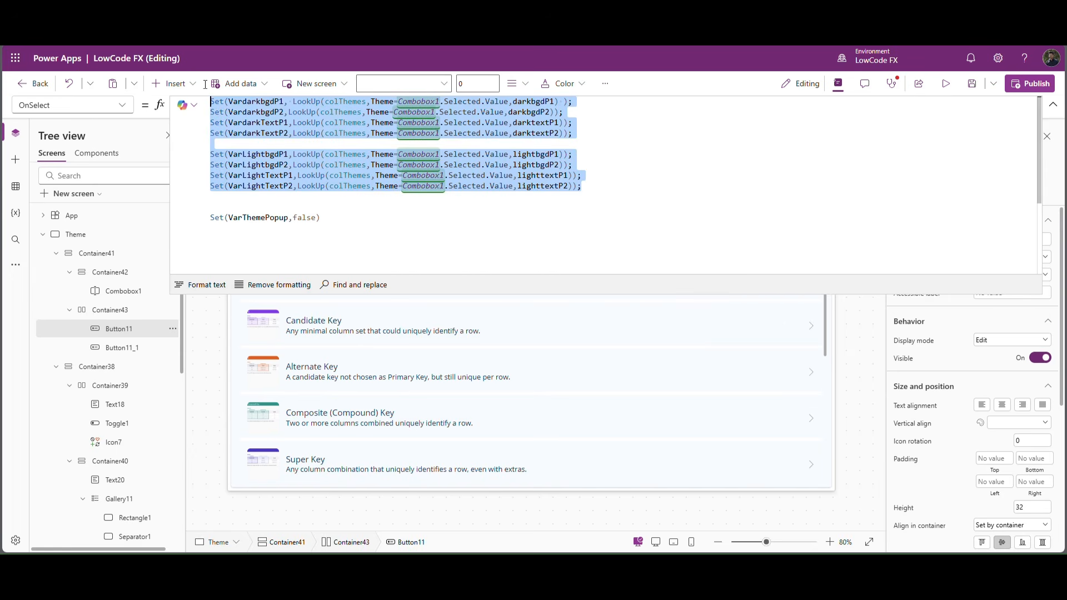
{"action": "left_click", "coordinate": [381, 218]}
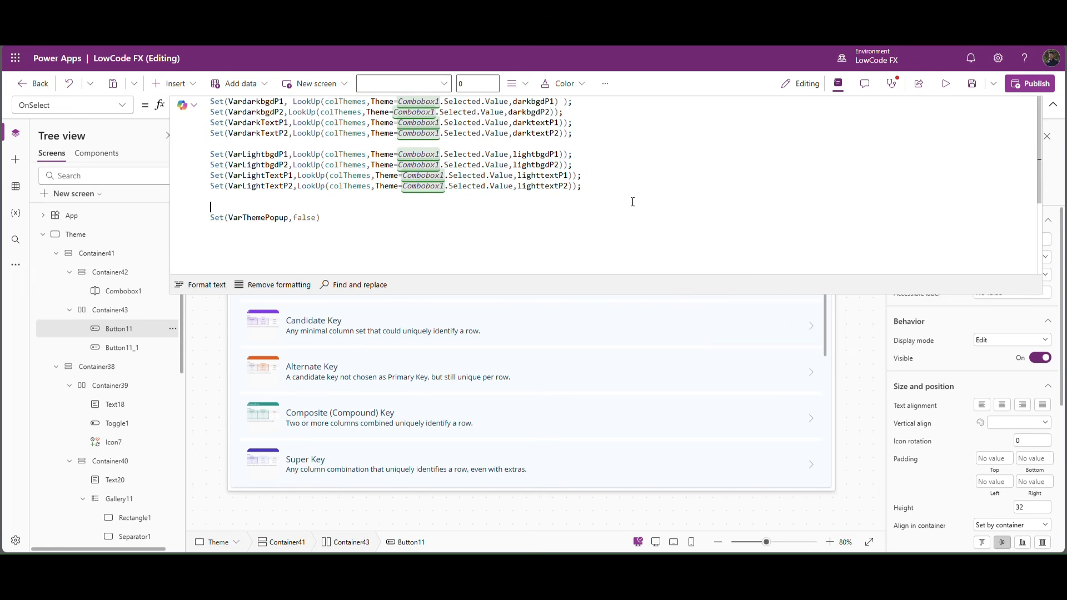
Preview the app and test the Royal Purple theme from the settings popup in light and dark mode.
{"action": "left_click", "coordinate": [1054, 109]}
{"action": "key", "text": "F5"}
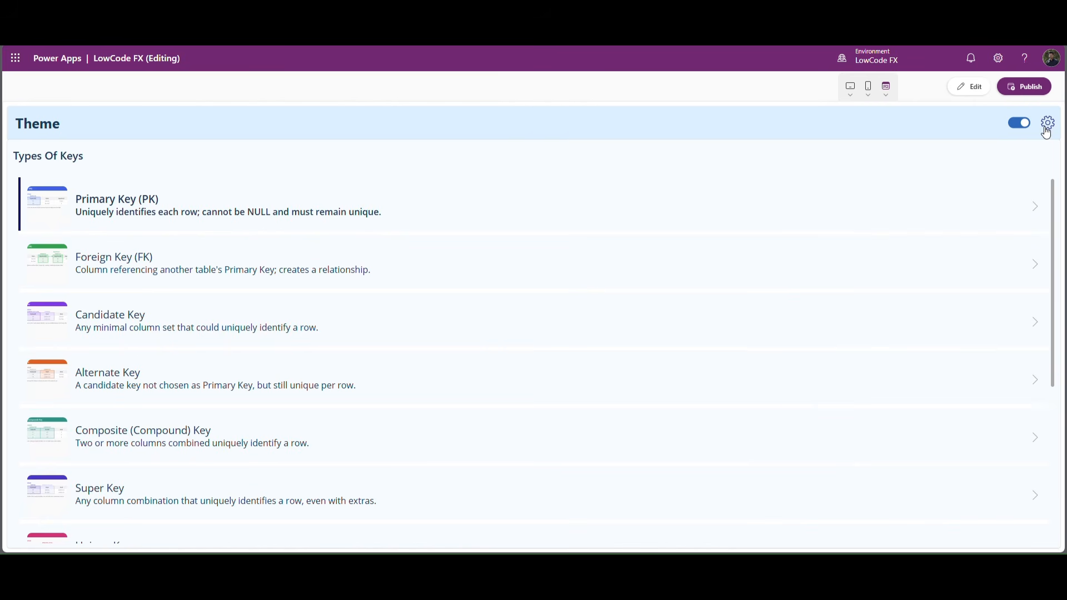
{"action": "left_click", "coordinate": [1047, 128]}
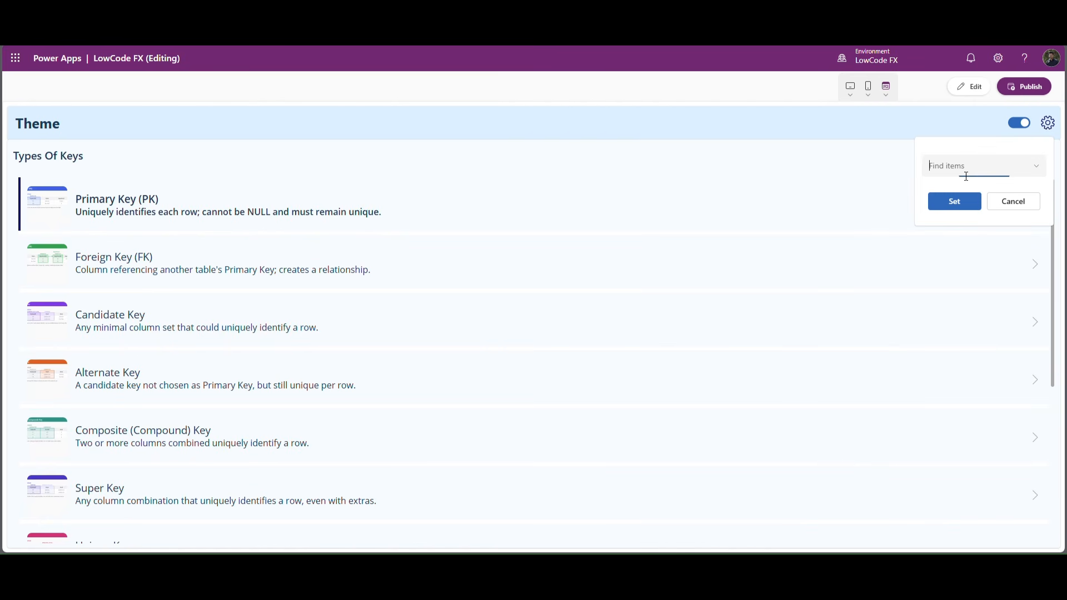
{"action": "left_click", "coordinate": [966, 171]}
{"action": "left_click", "coordinate": [966, 206]}
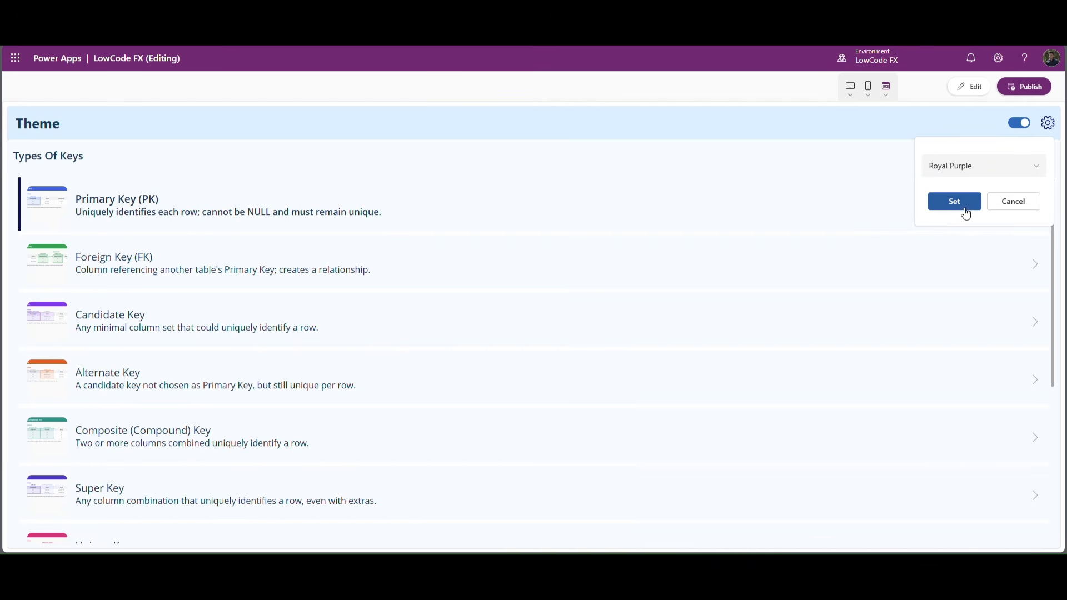
{"action": "left_click", "coordinate": [962, 203]}
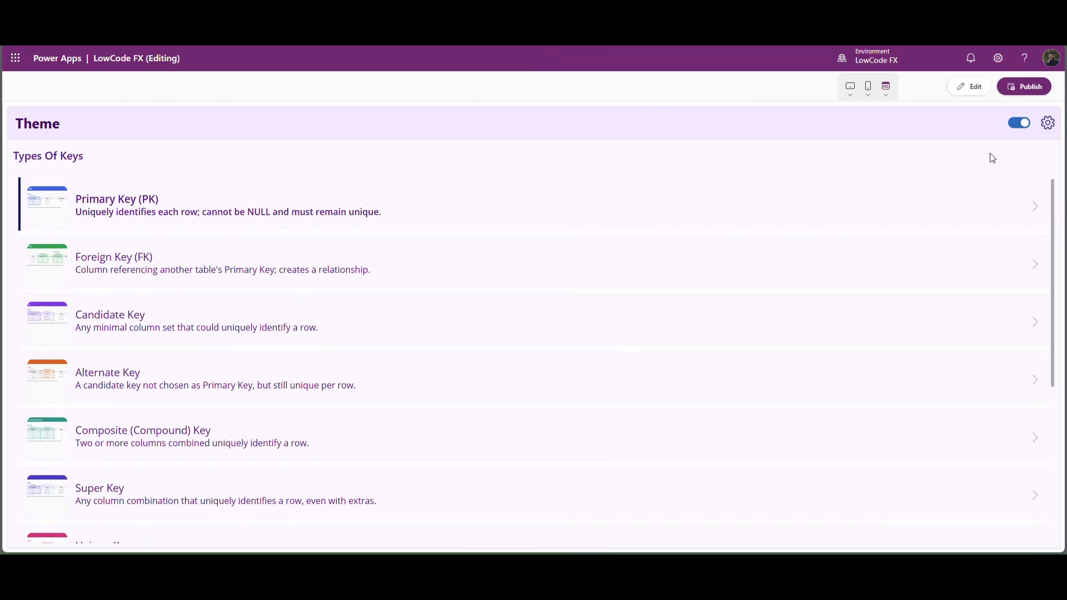
{"action": "left_click", "coordinate": [1027, 127]}
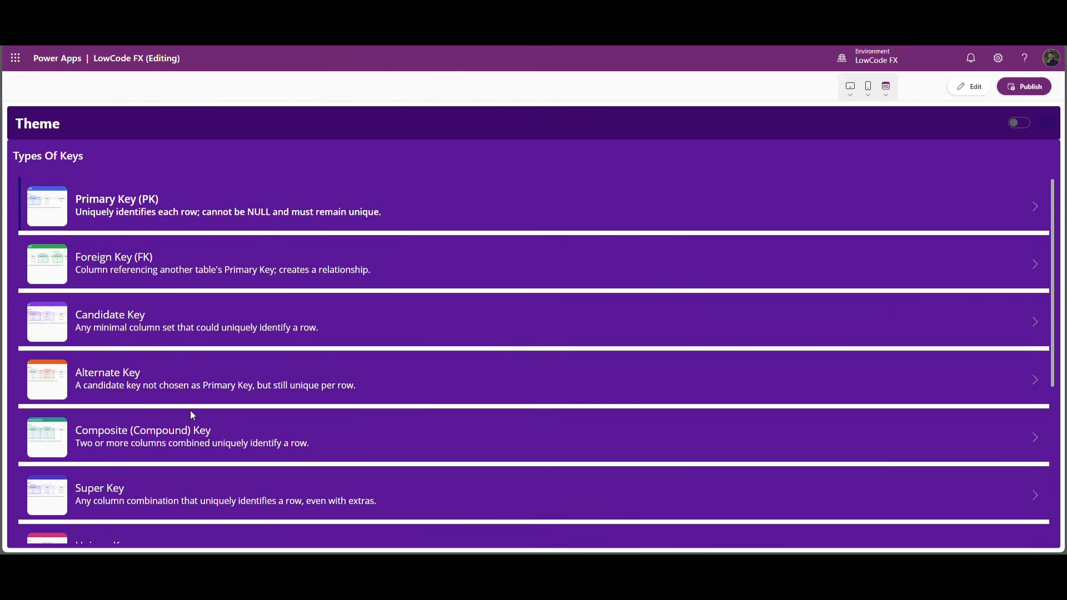
{"action": "left_click", "coordinate": [1019, 123]}
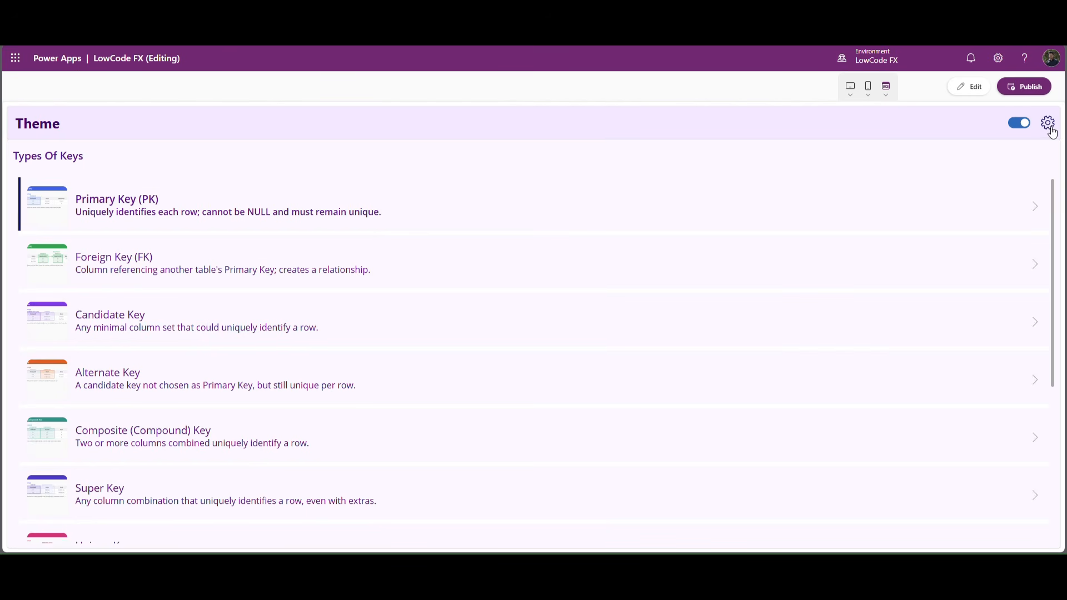
Apply the Sunset Orange theme from the settings popup and test it in dark and light mode.
{"action": "left_click", "coordinate": [1049, 123]}
{"action": "left_click", "coordinate": [982, 186]}
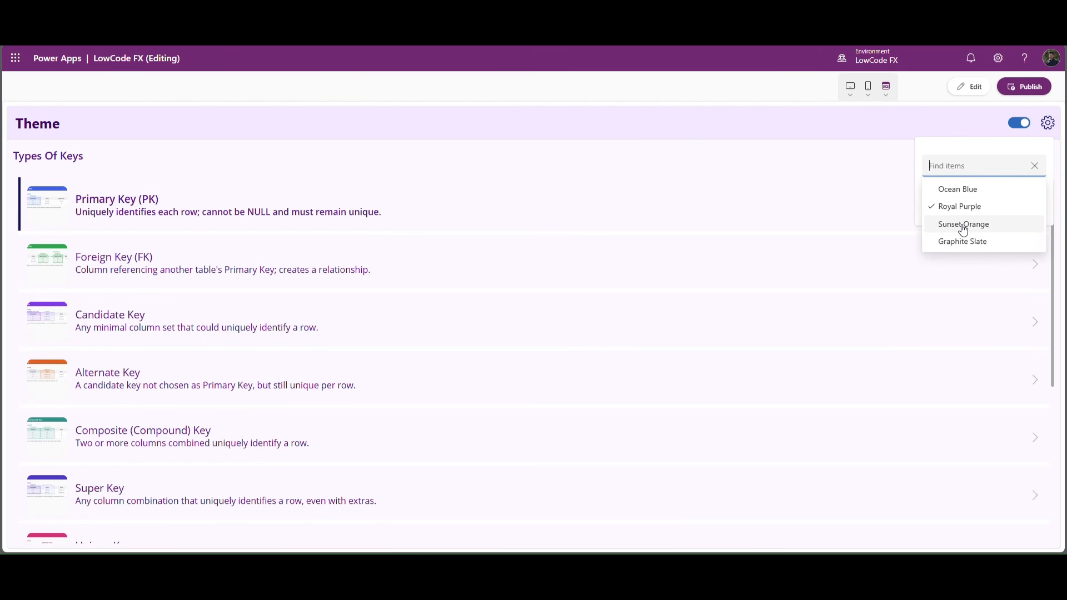
{"action": "left_click", "coordinate": [964, 225]}
{"action": "left_click", "coordinate": [962, 205]}
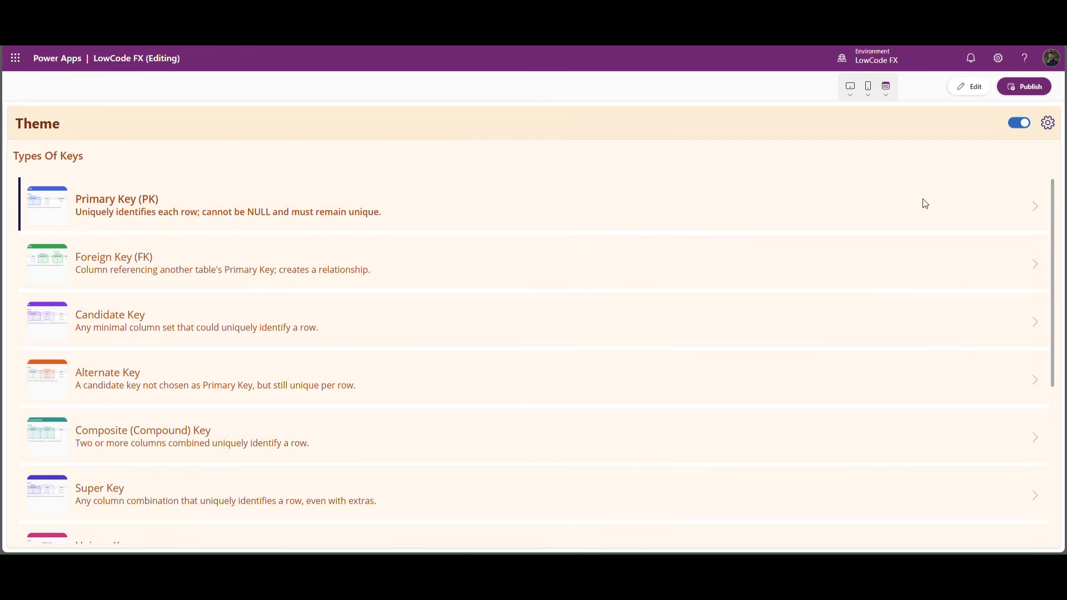
{"action": "left_click", "coordinate": [1022, 124]}
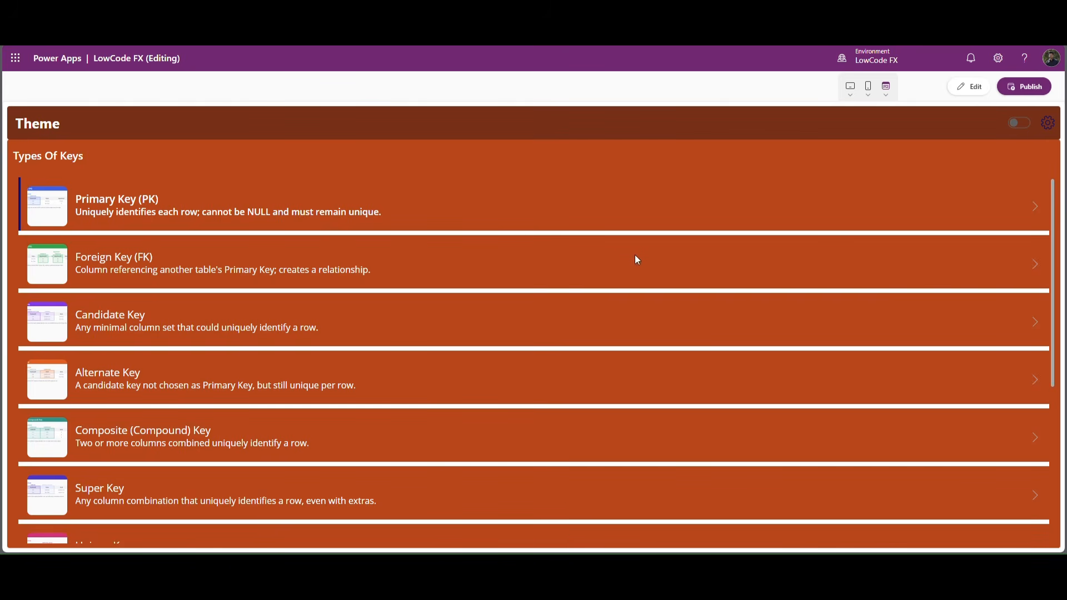
{"action": "left_click", "coordinate": [1027, 125]}
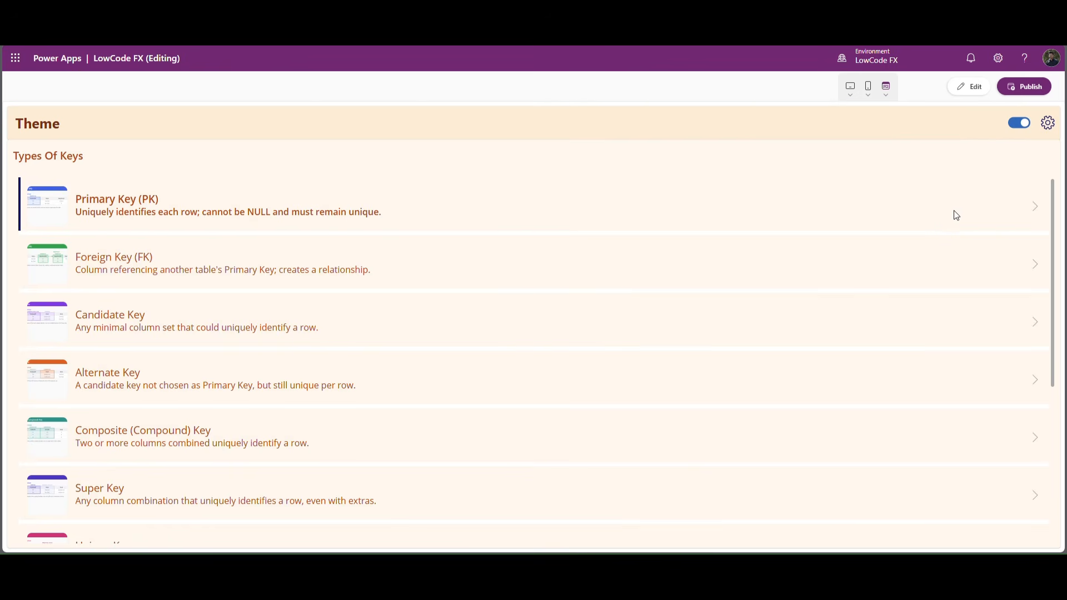
Apply the Graphite Slate theme, test it in dark mode and return to editing.
{"action": "left_click", "coordinate": [1050, 121]}
{"action": "left_click", "coordinate": [962, 172]}
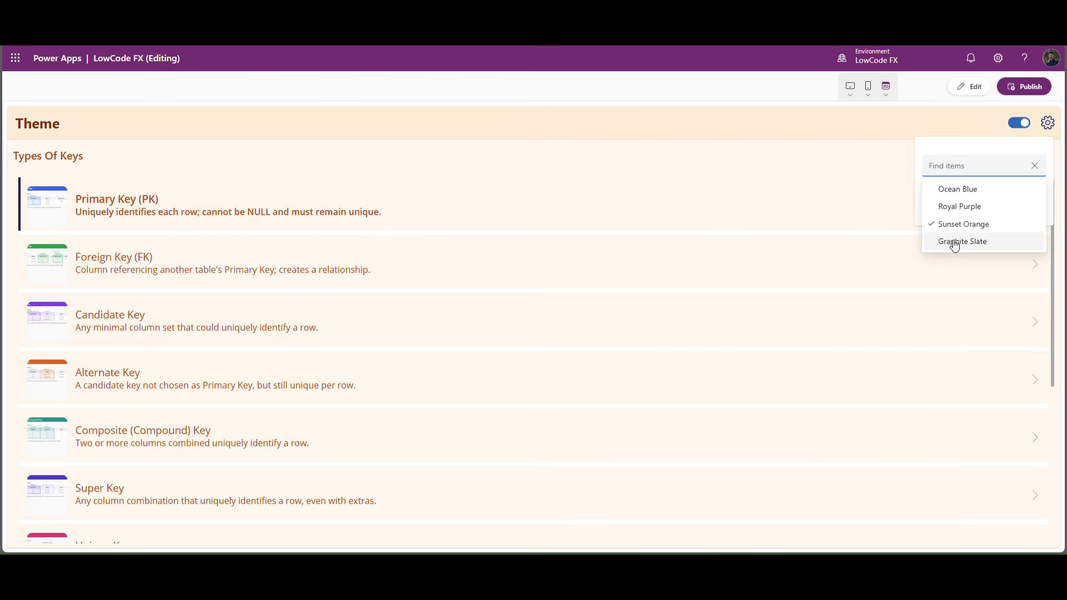
{"action": "left_click", "coordinate": [955, 243]}
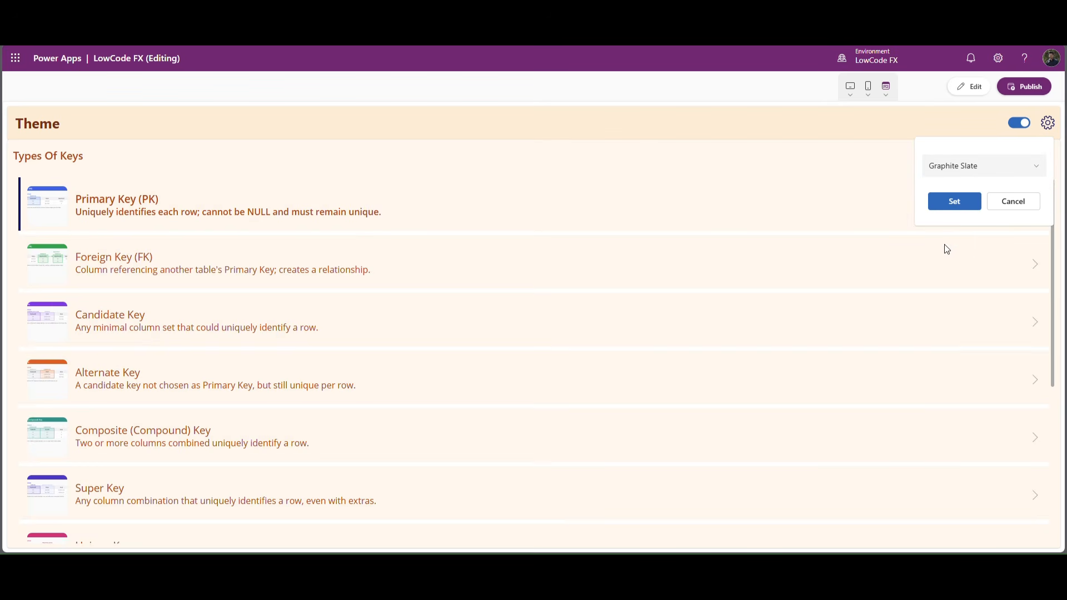
{"action": "left_click", "coordinate": [962, 207]}
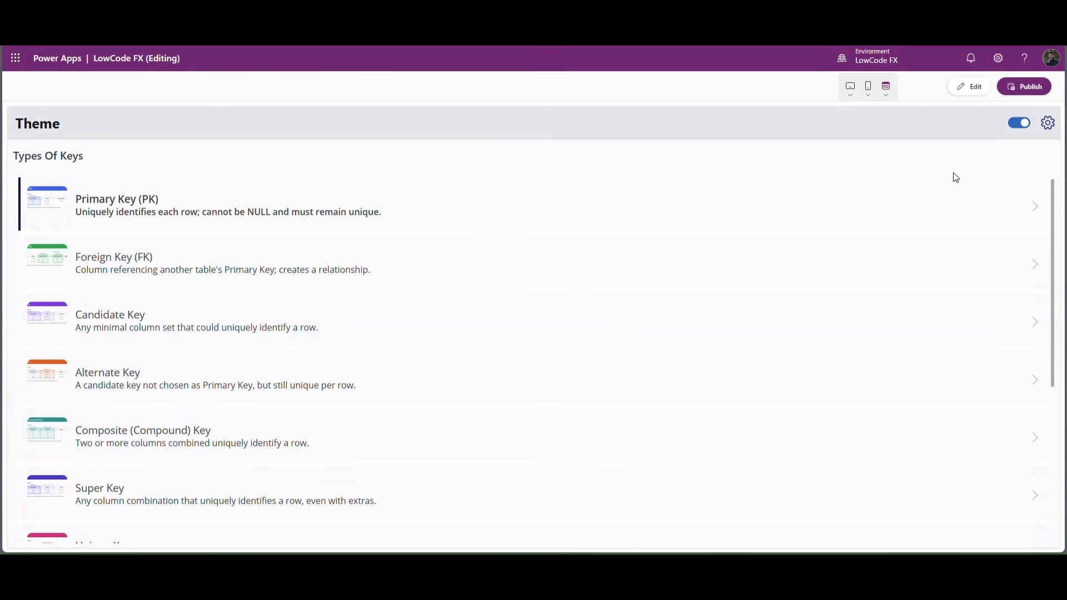
{"action": "left_click", "coordinate": [1019, 124]}
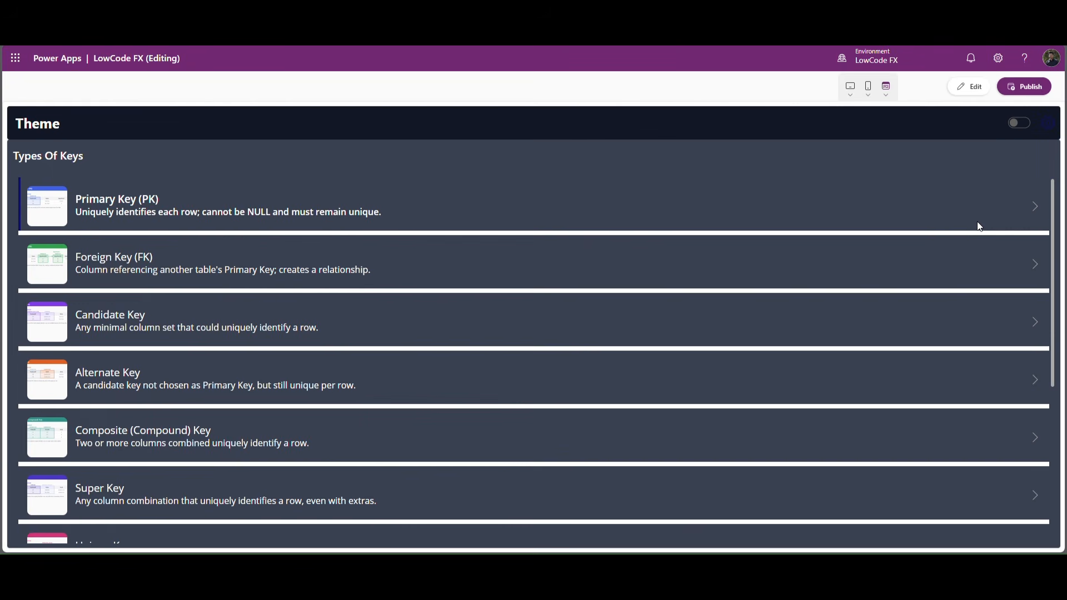
{"action": "key", "text": "Escape"}
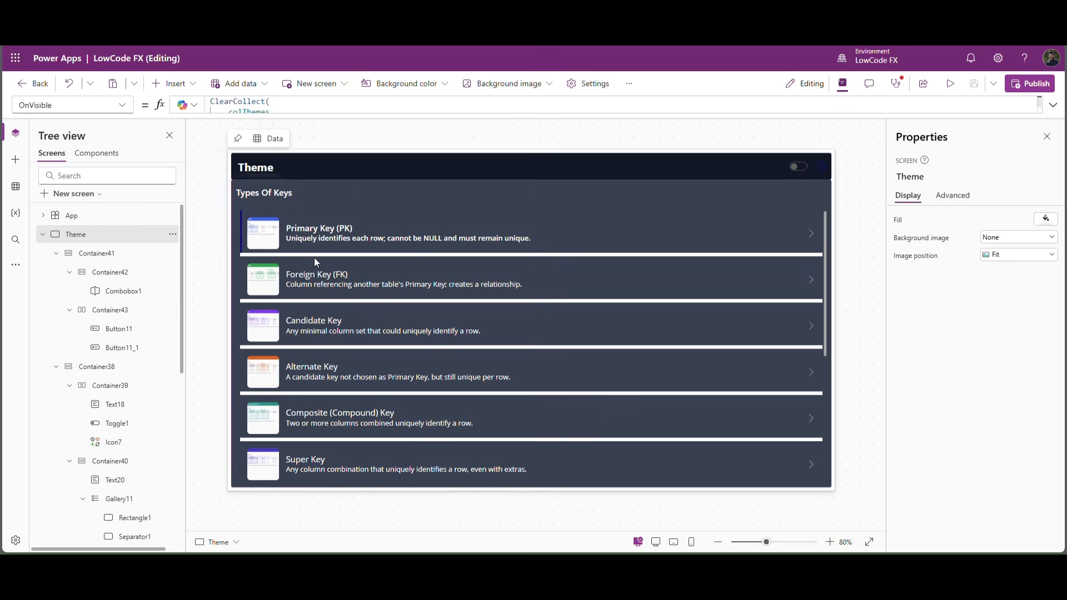
Delete the separator line Separator1 between the items of the Types Of Keys gallery.
{"action": "left_click", "coordinate": [312, 255]}
{"action": "left_click", "coordinate": [312, 254]}
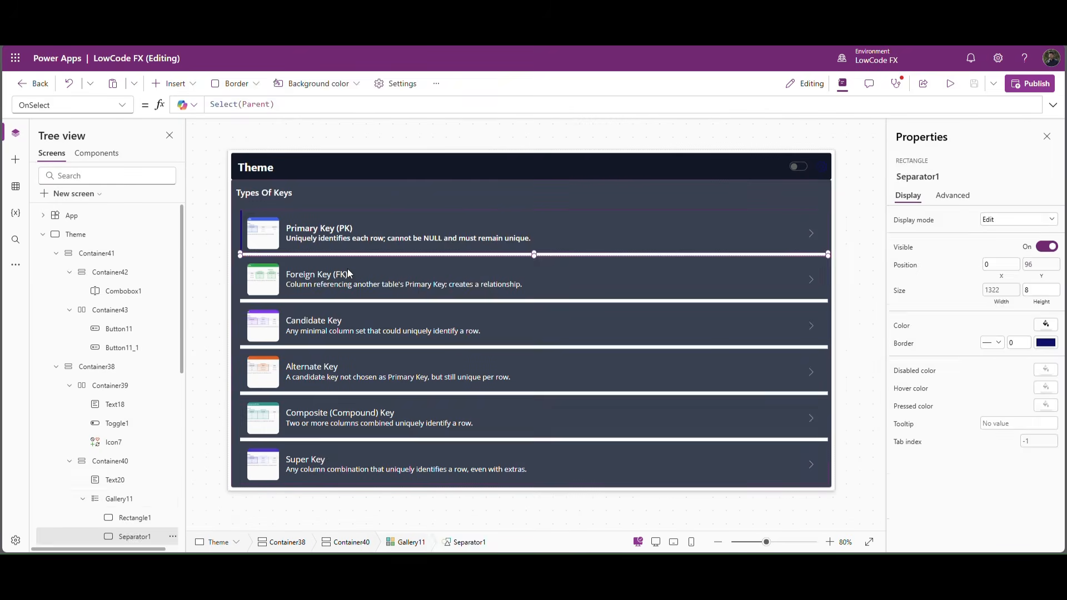
{"action": "key", "text": "Delete"}
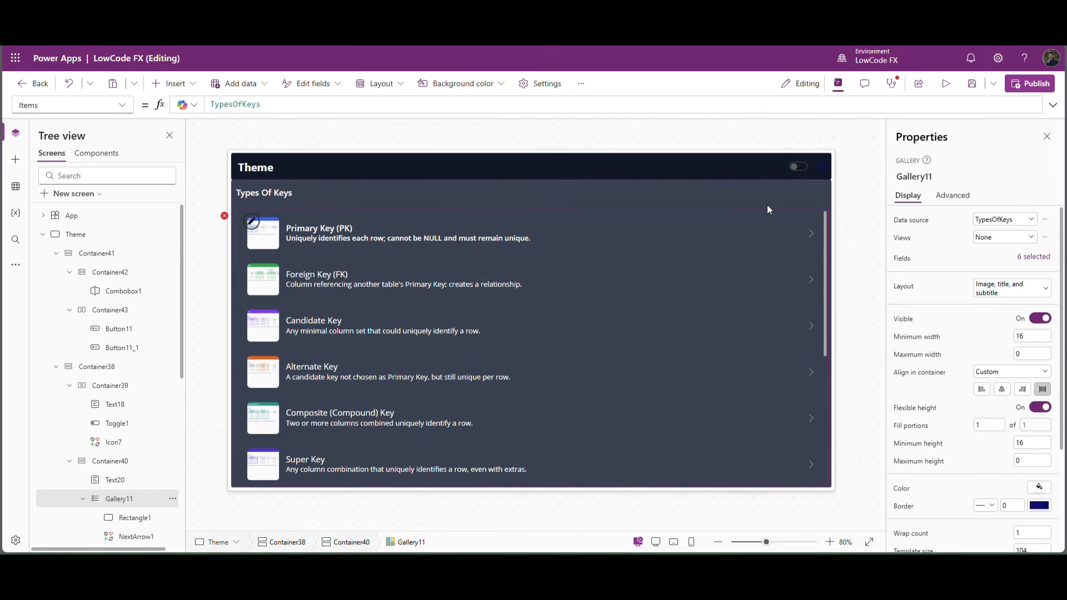
Set the Theme screen's Fill to Container39's formula, If(VarTheme="Light",VarLightbgdP1,VarTheme="Dark",VardarkbgdP1).
{"action": "left_click", "coordinate": [314, 170]}
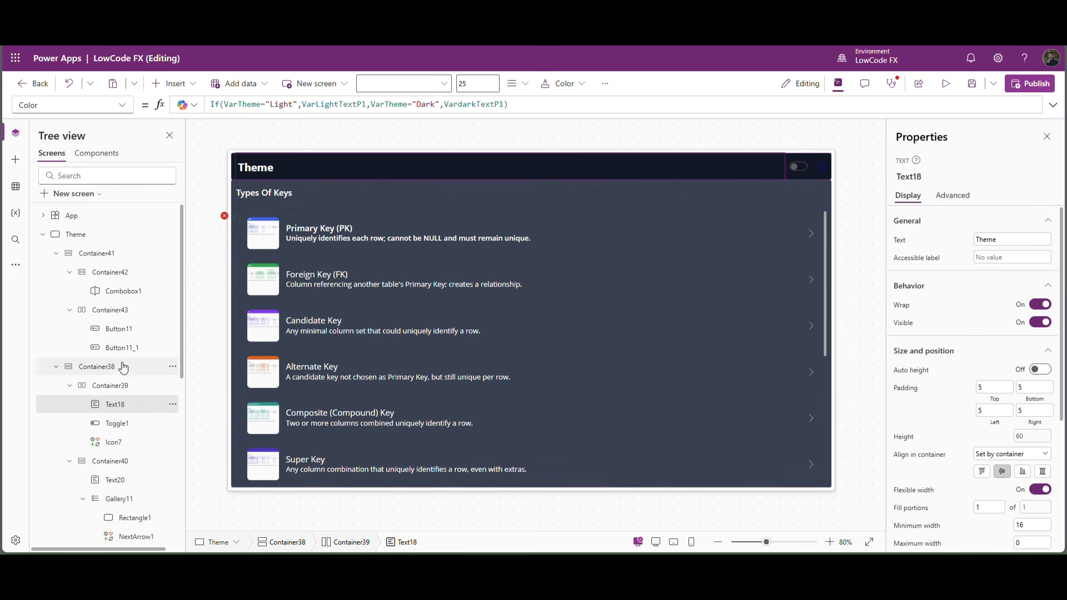
{"action": "left_click", "coordinate": [106, 386]}
{"action": "left_click_drag", "start_coordinate": [499, 105], "coordinate": [193, 107]}
{"action": "key", "text": "ctrl+c"}
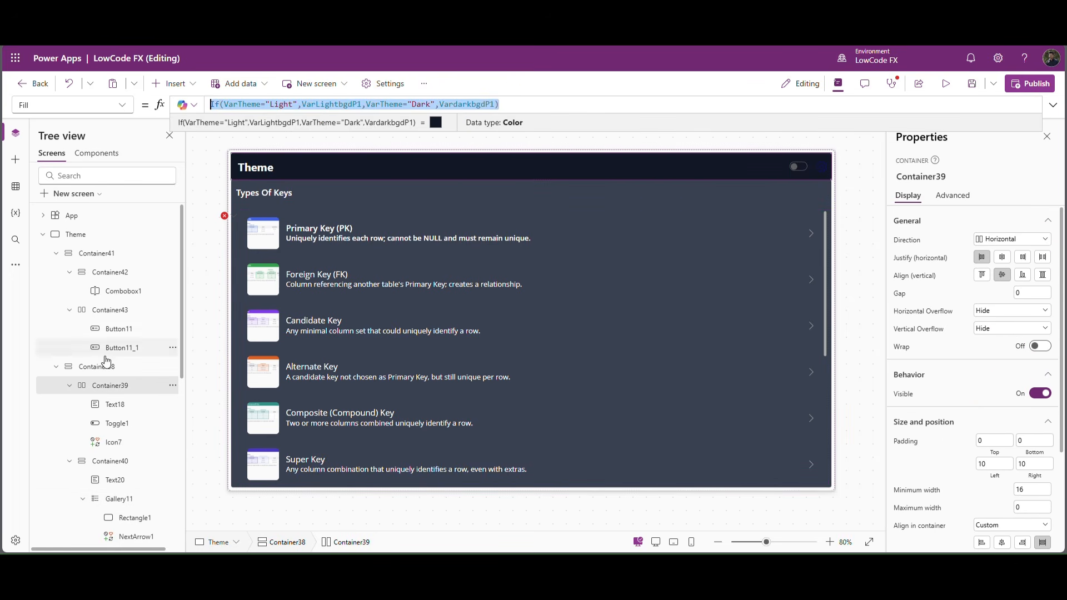
{"action": "left_click", "coordinate": [57, 254]}
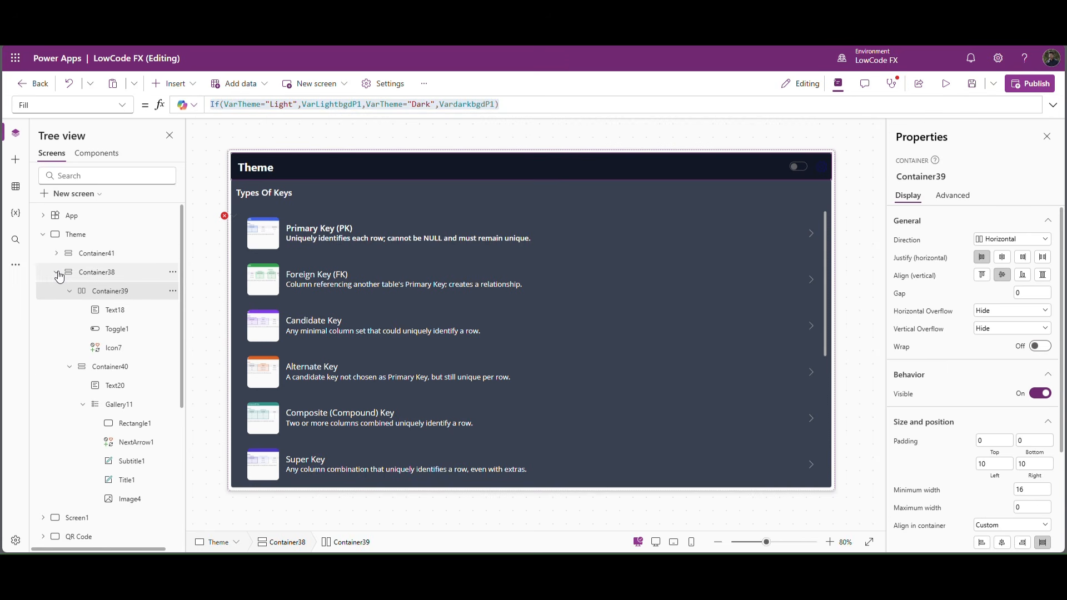
{"action": "left_click", "coordinate": [57, 272]}
{"action": "left_click", "coordinate": [111, 234]}
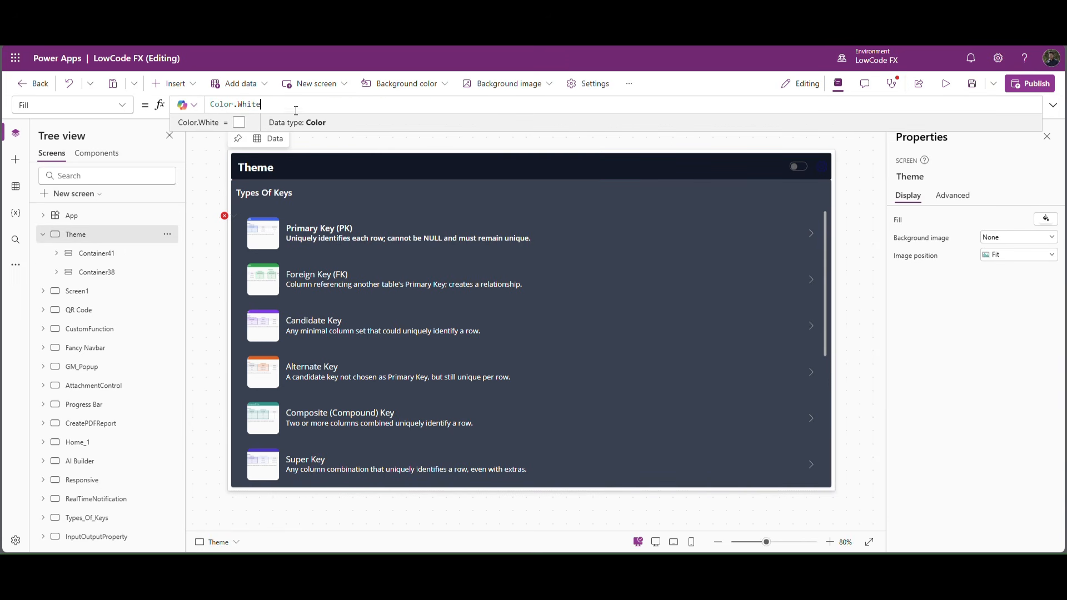
{"action": "left_click_drag", "start_coordinate": [262, 104], "coordinate": [209, 105]}
{"action": "key", "text": "ctrl+v"}
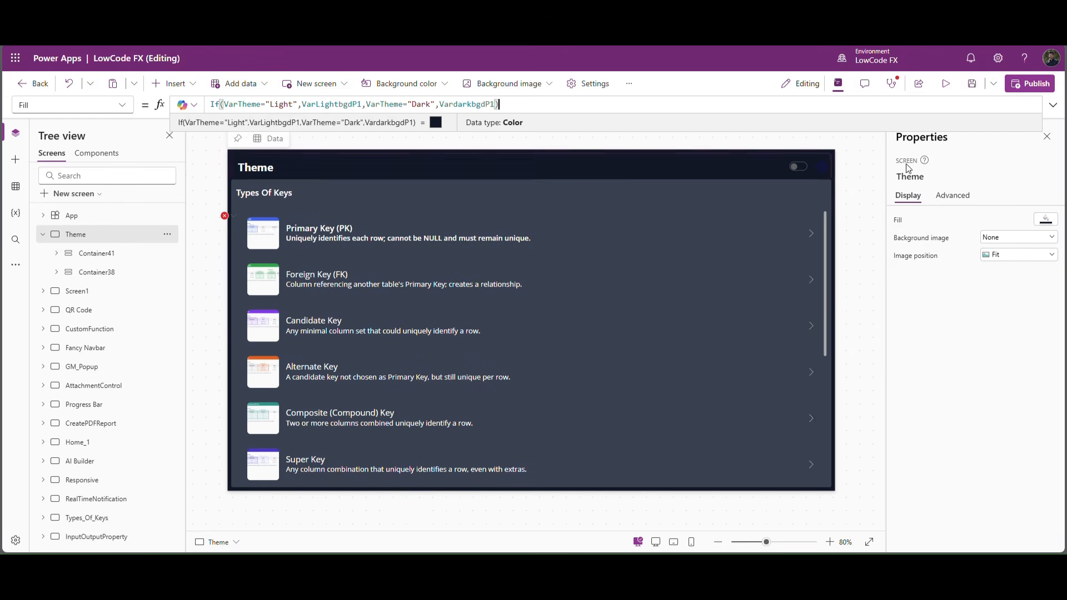
Preview the app in light mode and apply the Ocean Blue theme, testing it in dark mode as well.
{"action": "left_click", "coordinate": [946, 83]}
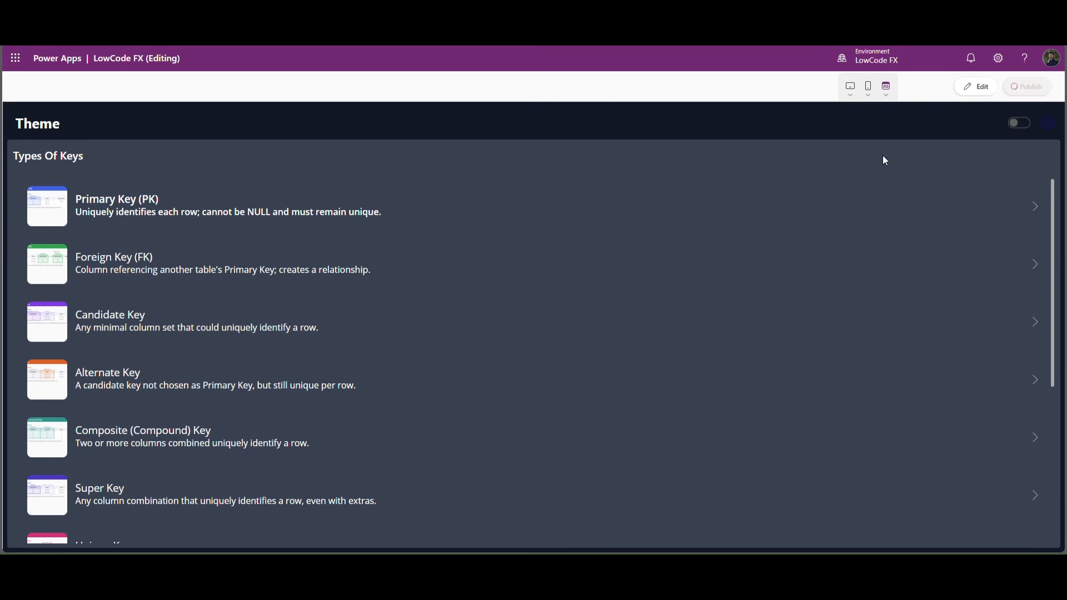
{"action": "left_click", "coordinate": [1016, 125]}
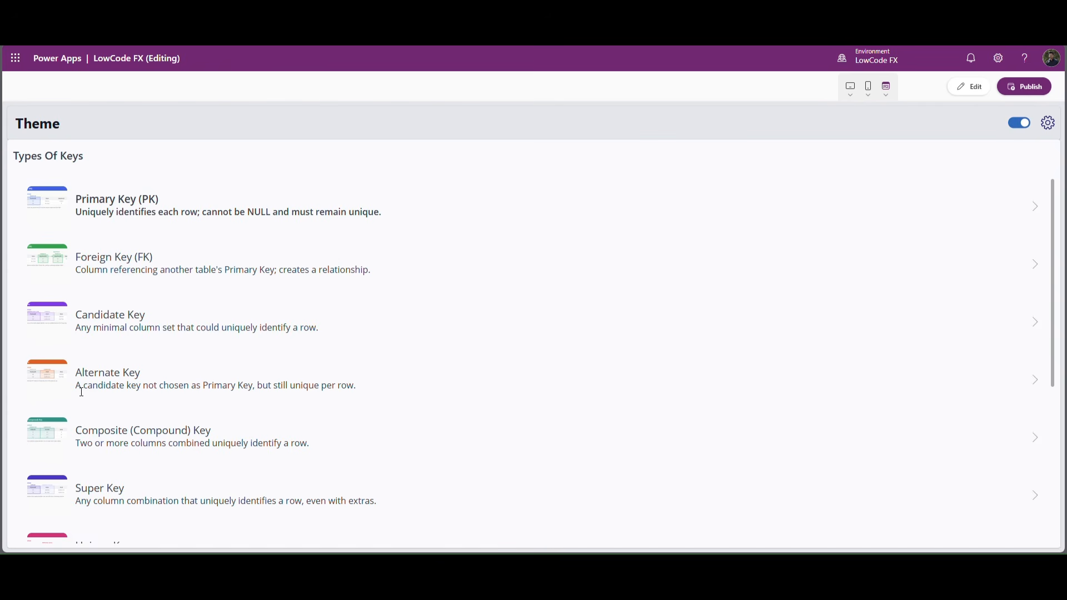
{"action": "left_click", "coordinate": [1050, 129]}
{"action": "left_click", "coordinate": [1024, 164]}
{"action": "left_click", "coordinate": [1036, 188]}
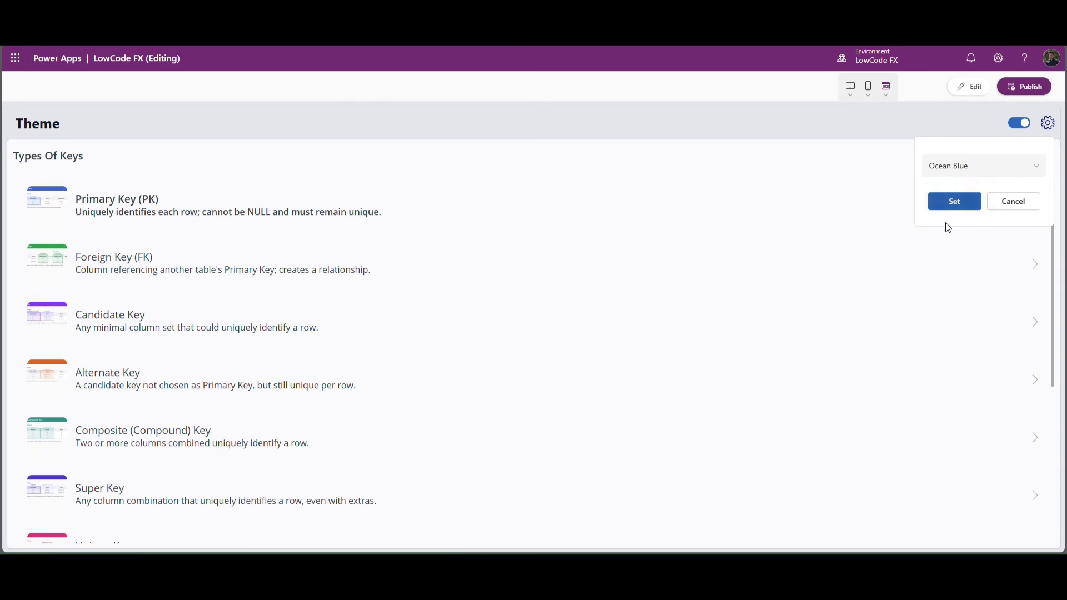
{"action": "left_click", "coordinate": [952, 205]}
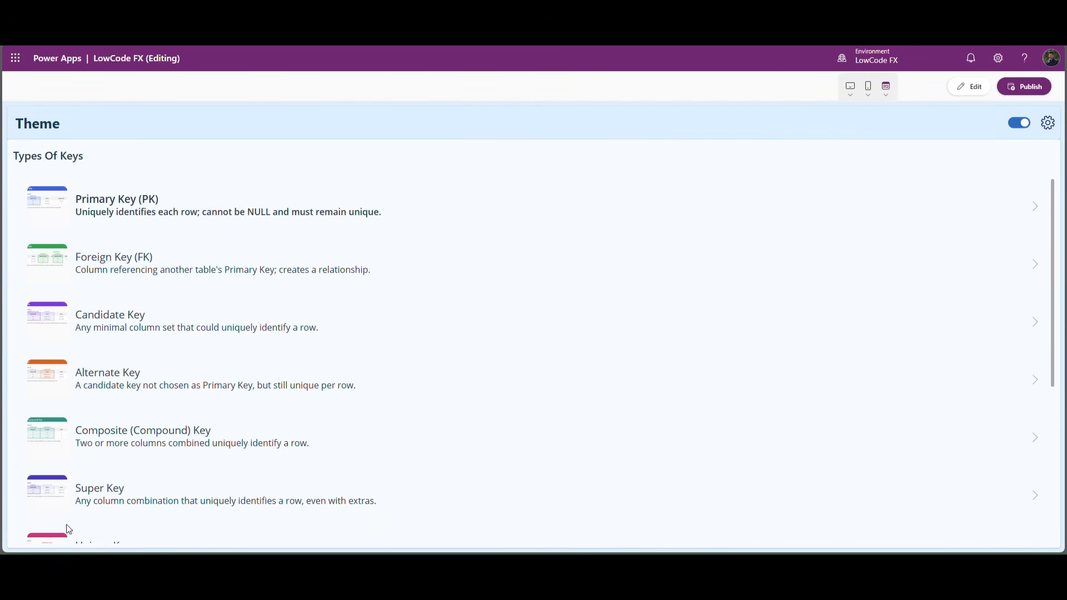
{"action": "left_click", "coordinate": [1019, 123]}
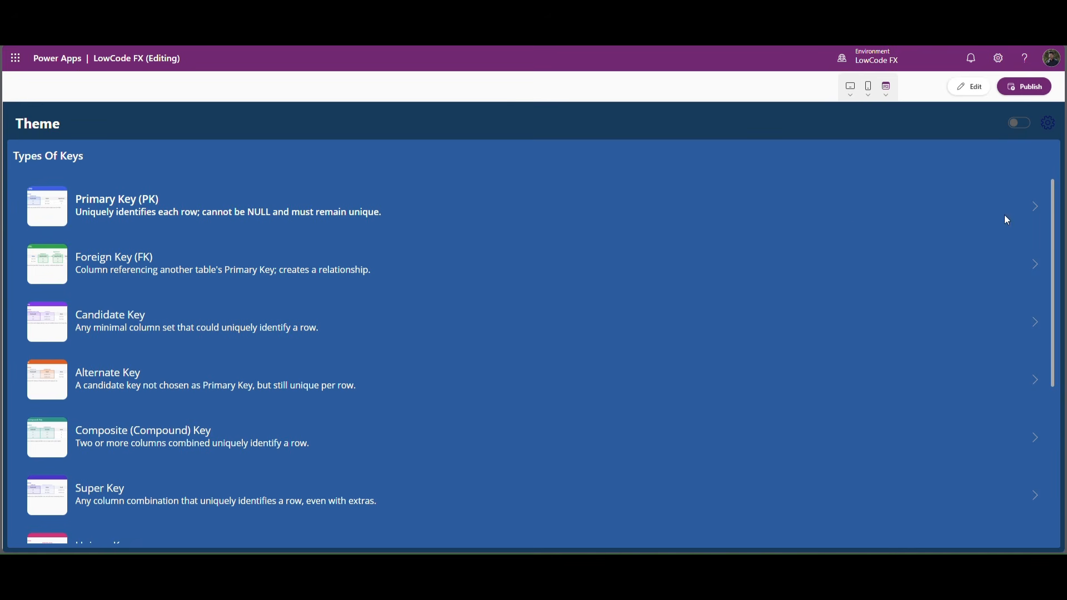
Apply the Royal Purple theme in the preview and test it in light mode, returning to dark mode.
{"action": "left_click", "coordinate": [1055, 128]}
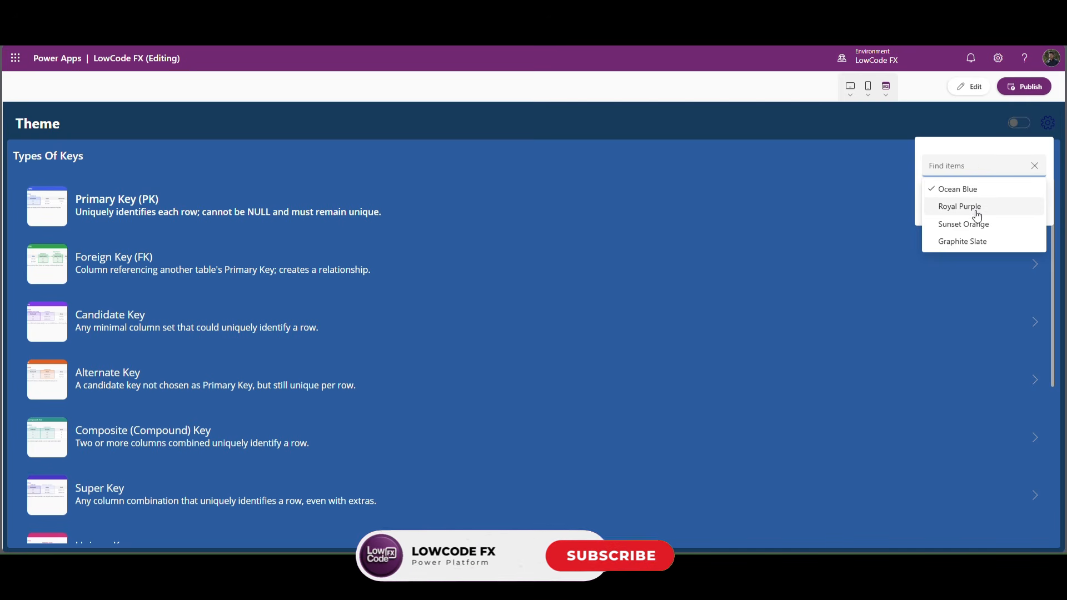
{"action": "left_click", "coordinate": [975, 212]}
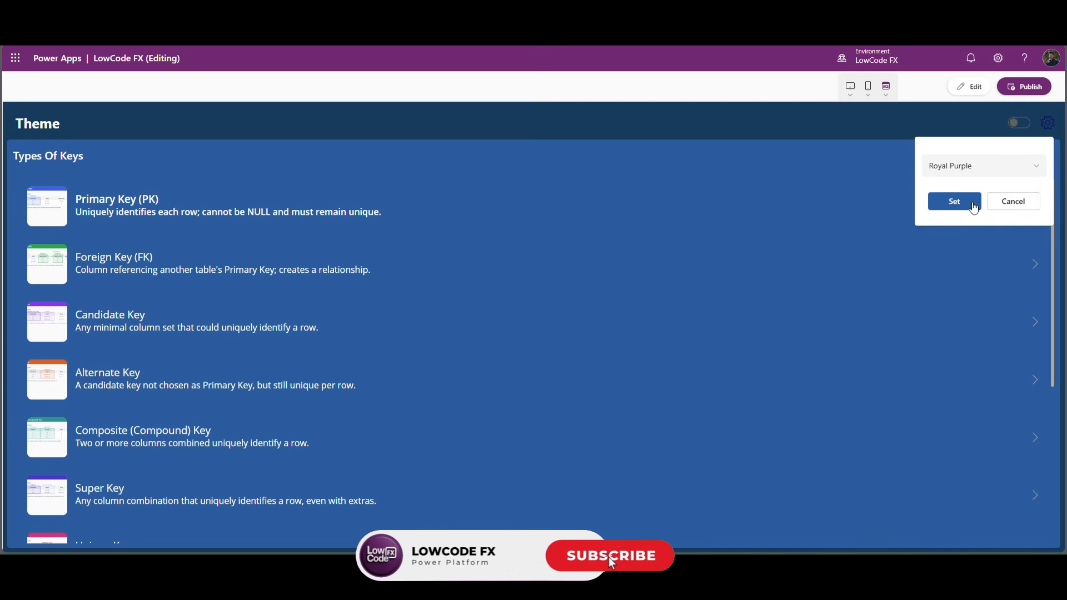
{"action": "left_click", "coordinate": [970, 204]}
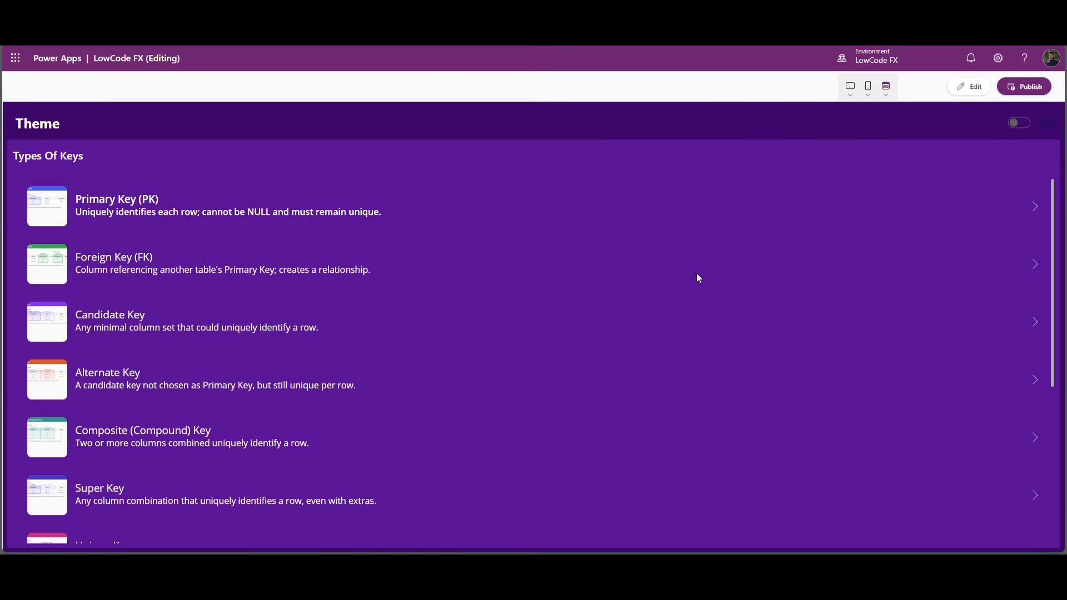
{"action": "left_click", "coordinate": [1021, 123]}
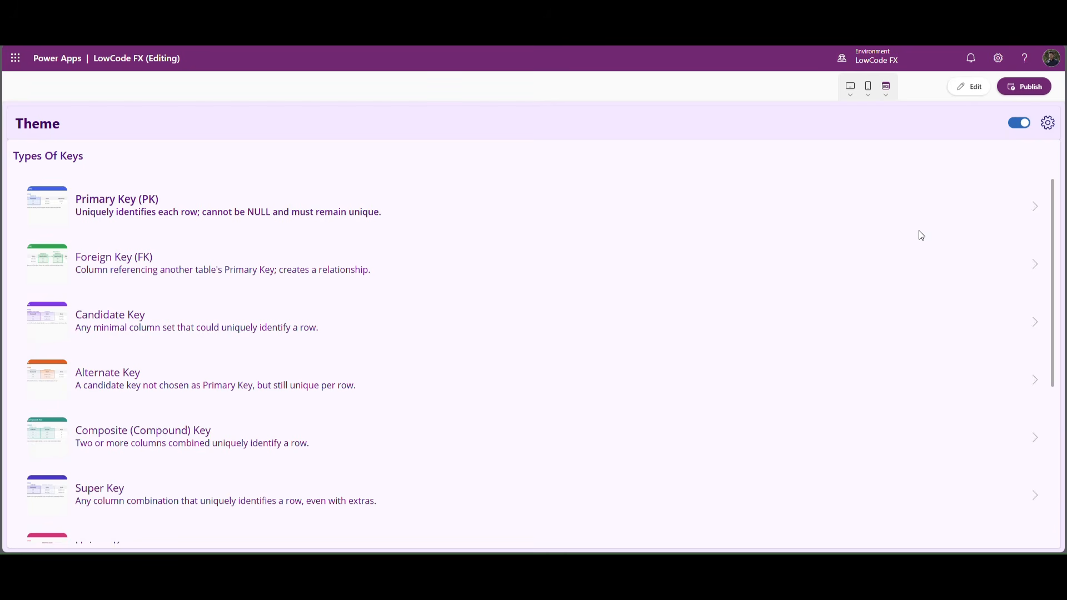
{"action": "left_click", "coordinate": [1022, 124]}
Apply the Sunset Orange theme from the settings popup while staying in dark mode.
{"action": "left_click", "coordinate": [1047, 124]}
{"action": "left_click", "coordinate": [1041, 168]}
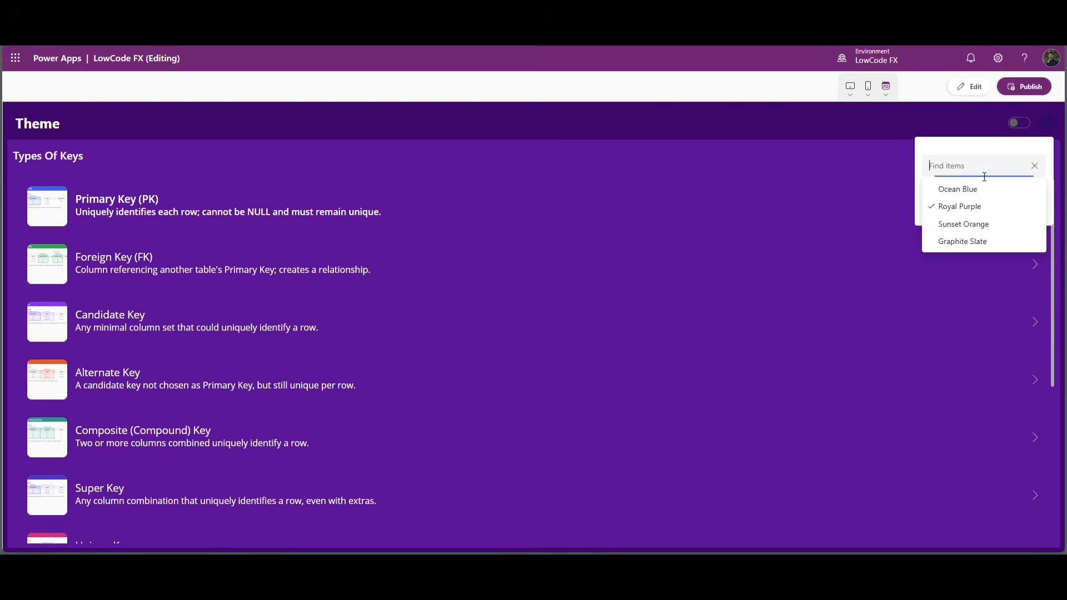
{"action": "left_click", "coordinate": [954, 225]}
{"action": "left_click", "coordinate": [955, 202]}
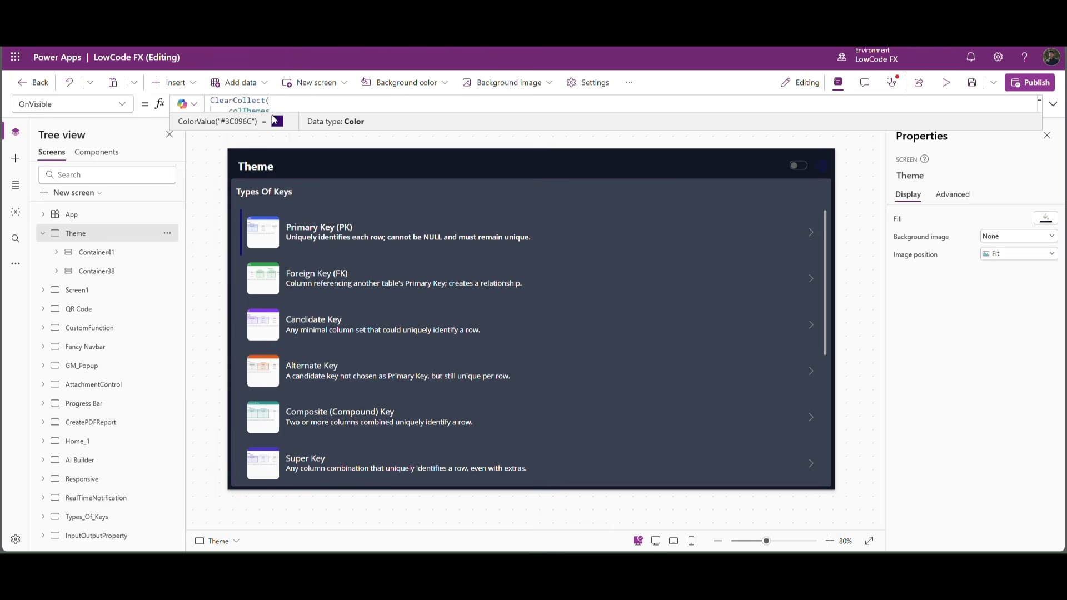
Replace the Theme screen's OnVisible formula with a colThemes collection containing Midnight Blue, Charcoal, Deep Purple and Coffee Brown.
{"action": "left_click_drag", "start_coordinate": [250, 131], "coordinate": [226, 295]}
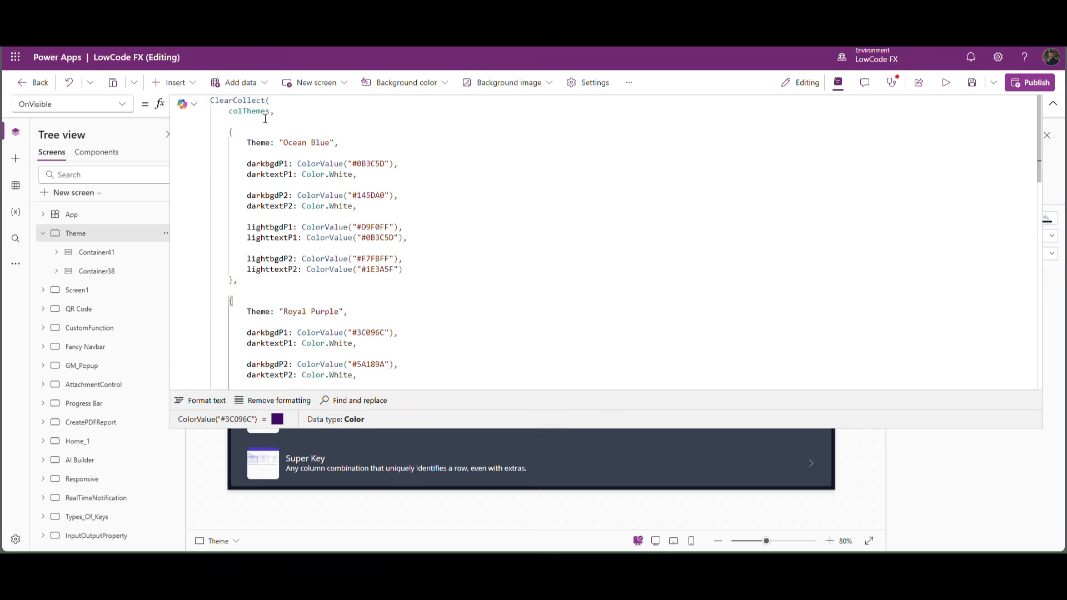
{"action": "key", "text": "ctrl+a"}
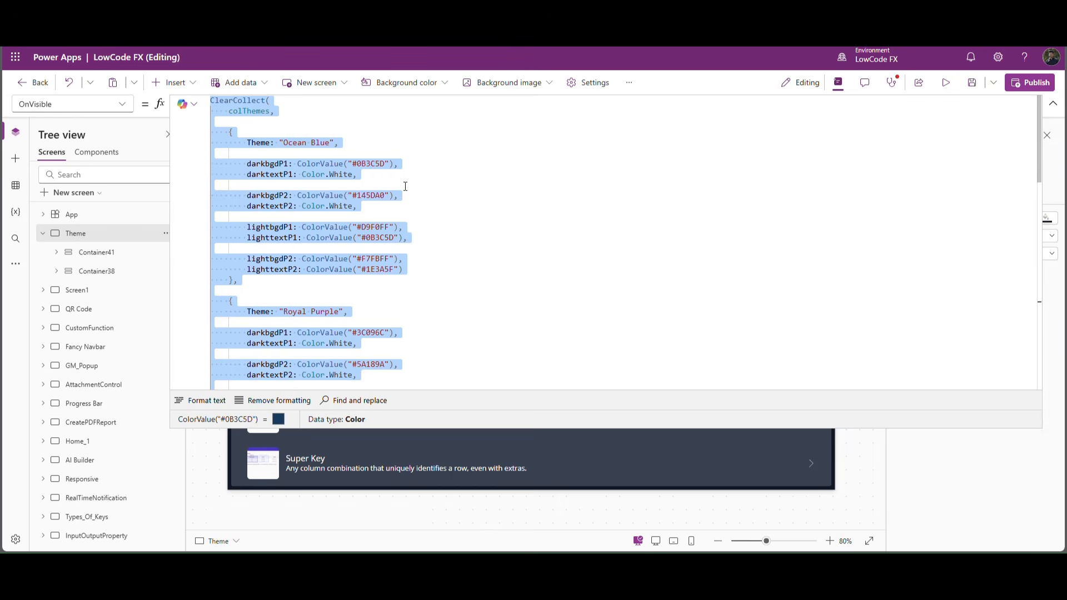
{"action": "key", "text": "ctrl+v"}
{"action": "scroll", "coordinate": [409, 199], "scroll_direction": "up", "scroll_amount": 7}
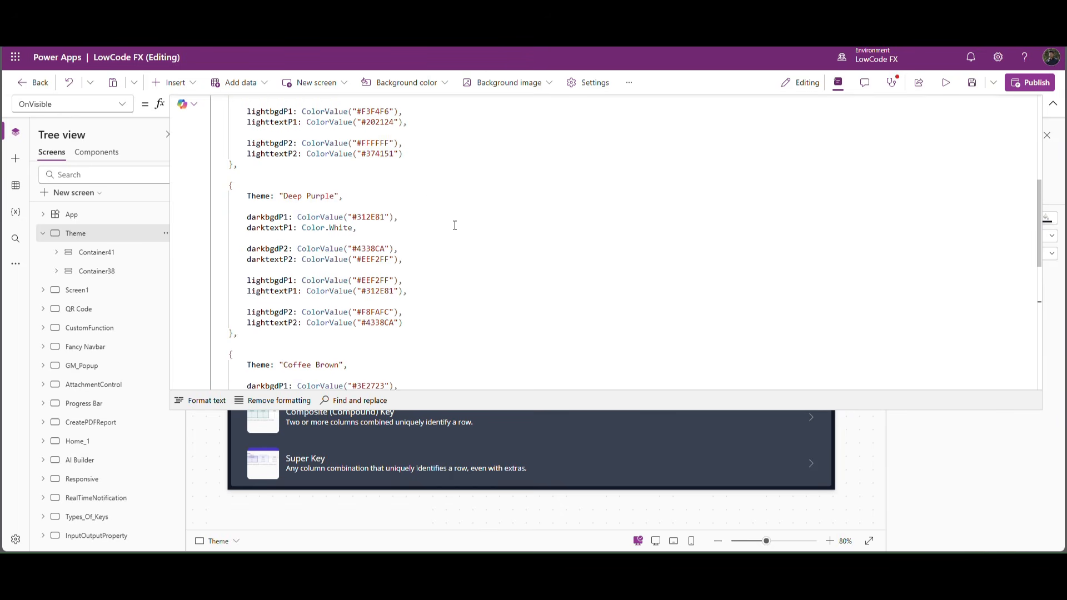
{"action": "left_click", "coordinate": [1056, 107]}
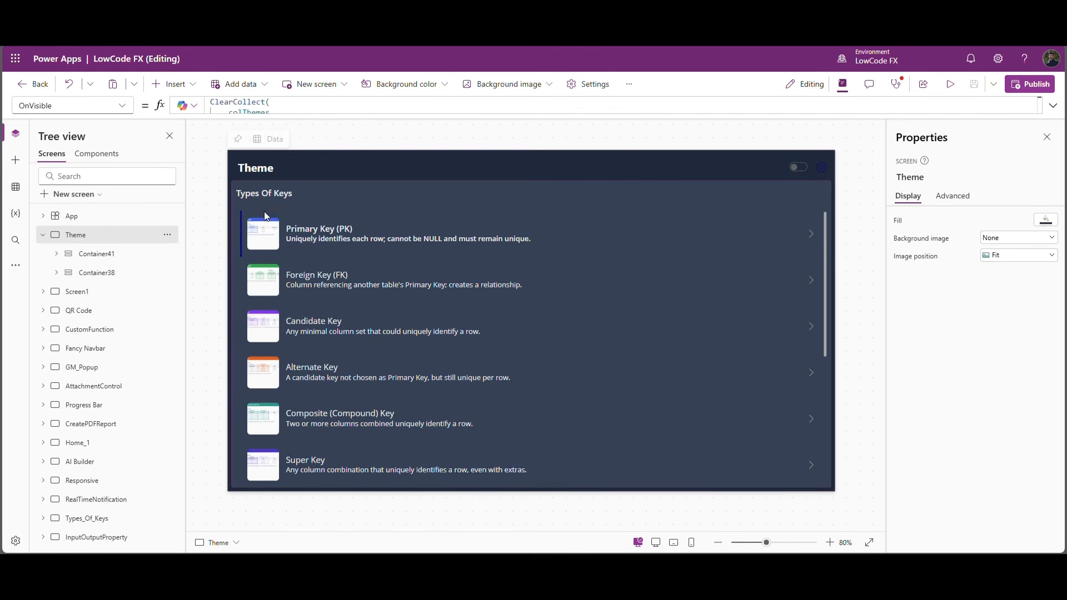
Set the settings icon Icon7's Color to Text18's formula, If(VarTheme="Light",VarLightTextP1,VarTheme="Dark",VardarkTextP1).
{"action": "left_click", "coordinate": [284, 174]}
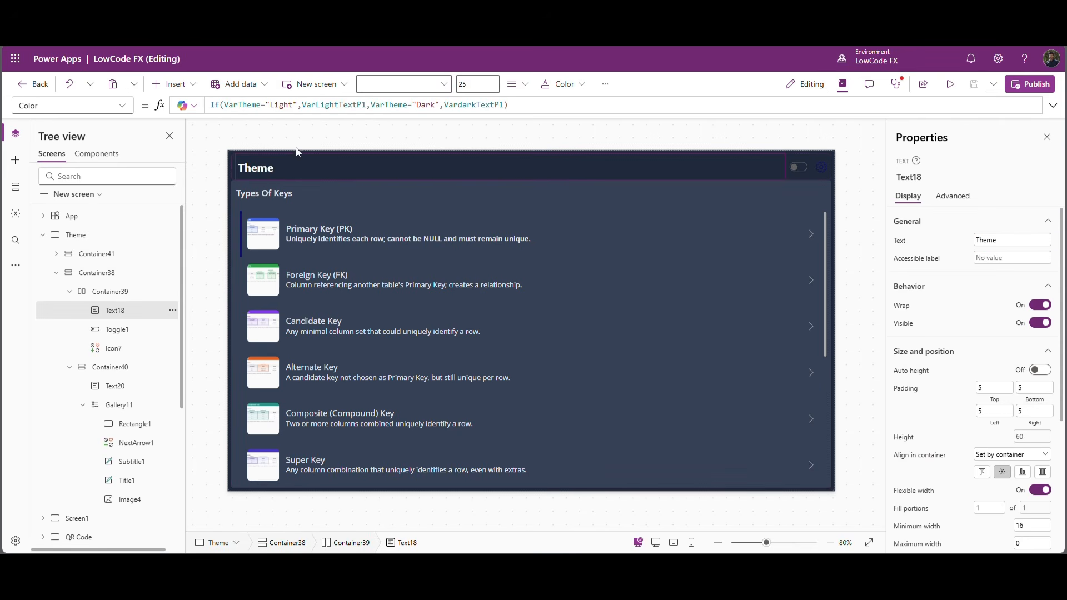
{"action": "left_click_drag", "start_coordinate": [507, 106], "coordinate": [211, 108]}
{"action": "key", "text": "ctrl+c"}
{"action": "left_click", "coordinate": [828, 149]}
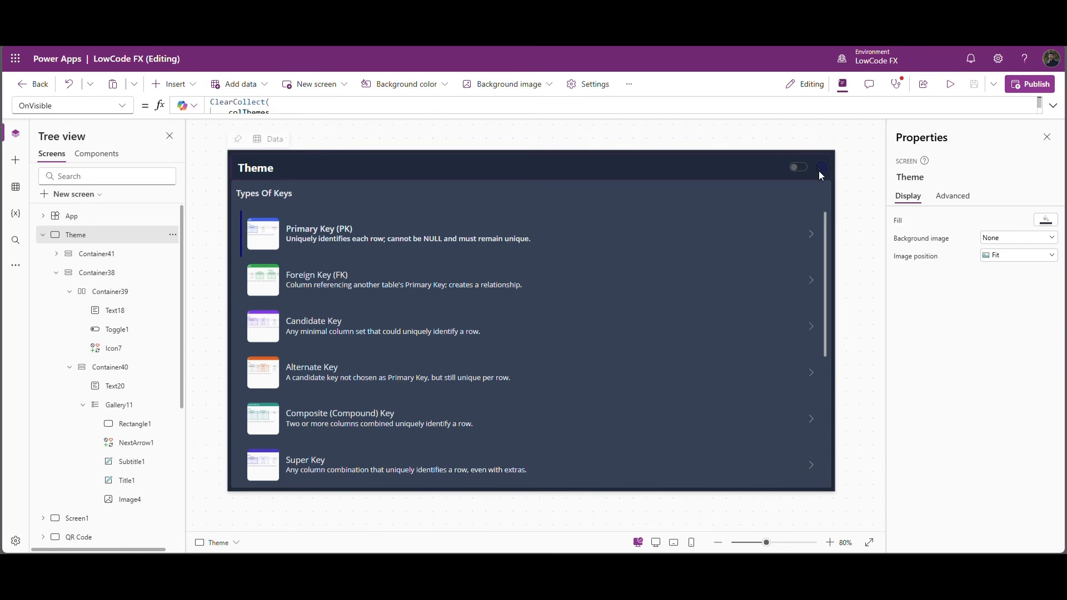
{"action": "left_click", "coordinate": [816, 170]}
{"action": "left_click", "coordinate": [821, 172]}
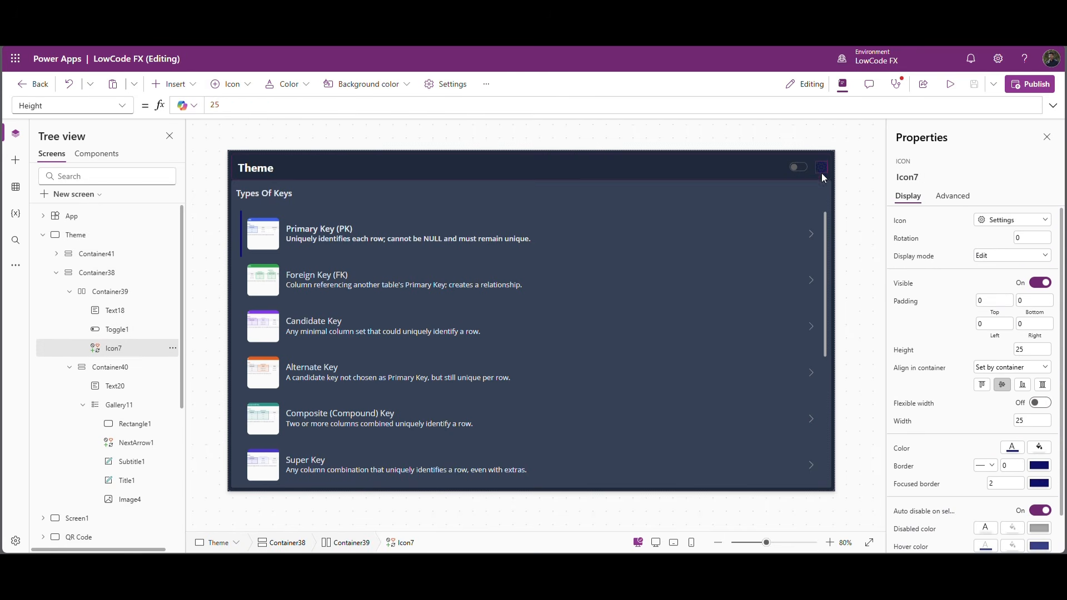
{"action": "left_click", "coordinate": [906, 451]}
{"action": "left_click_drag", "start_coordinate": [320, 111], "coordinate": [210, 106]}
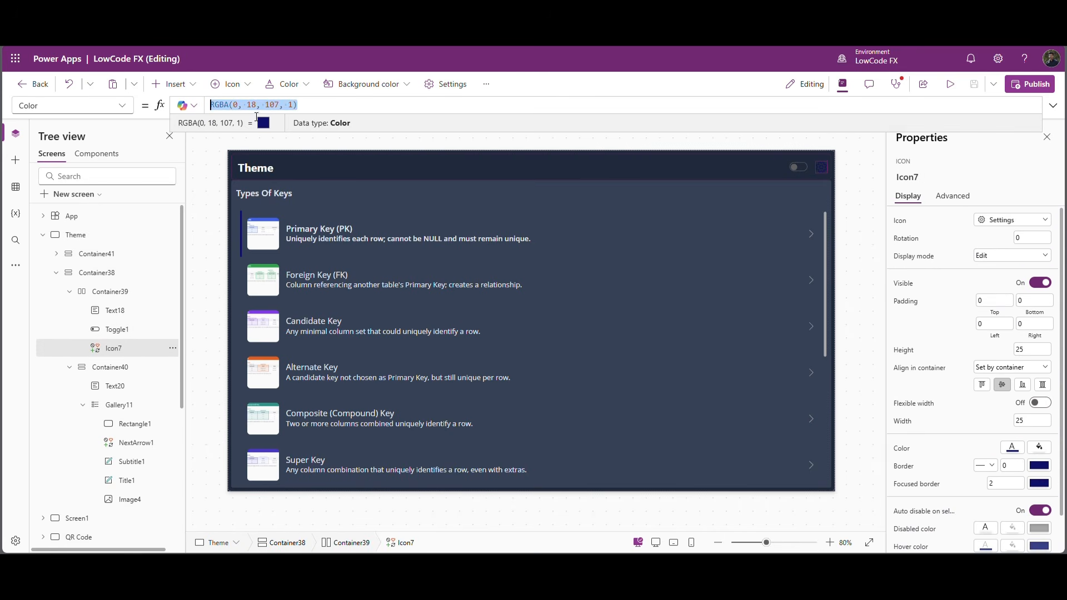
{"action": "key", "text": "ctrl+v"}
Preview the app and apply the Charcoal theme, testing it in both light and dark modes.
{"action": "left_click", "coordinate": [946, 84]}
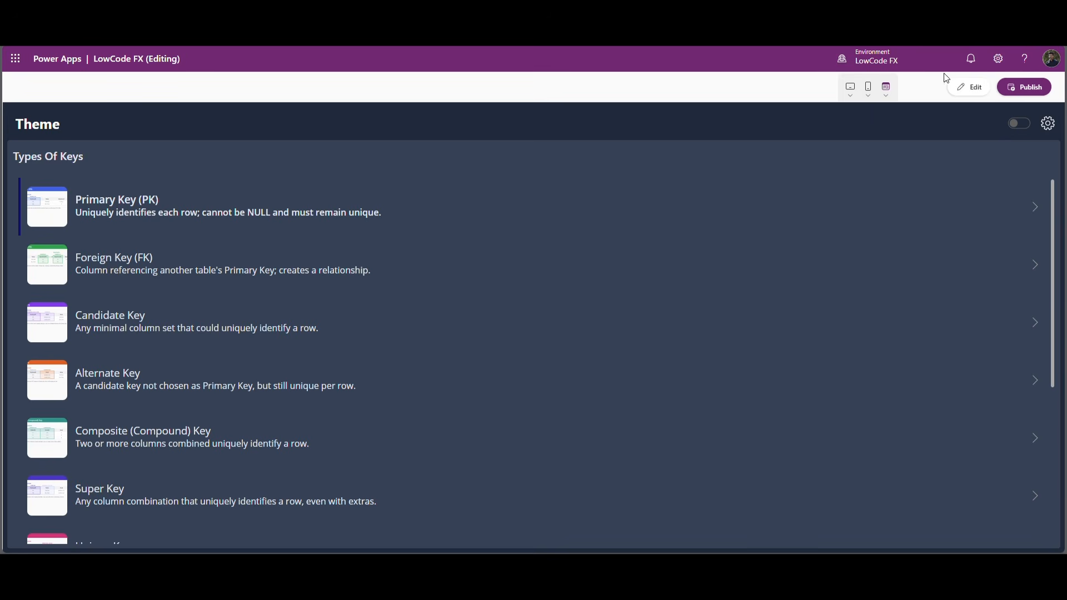
{"action": "left_click", "coordinate": [1050, 125]}
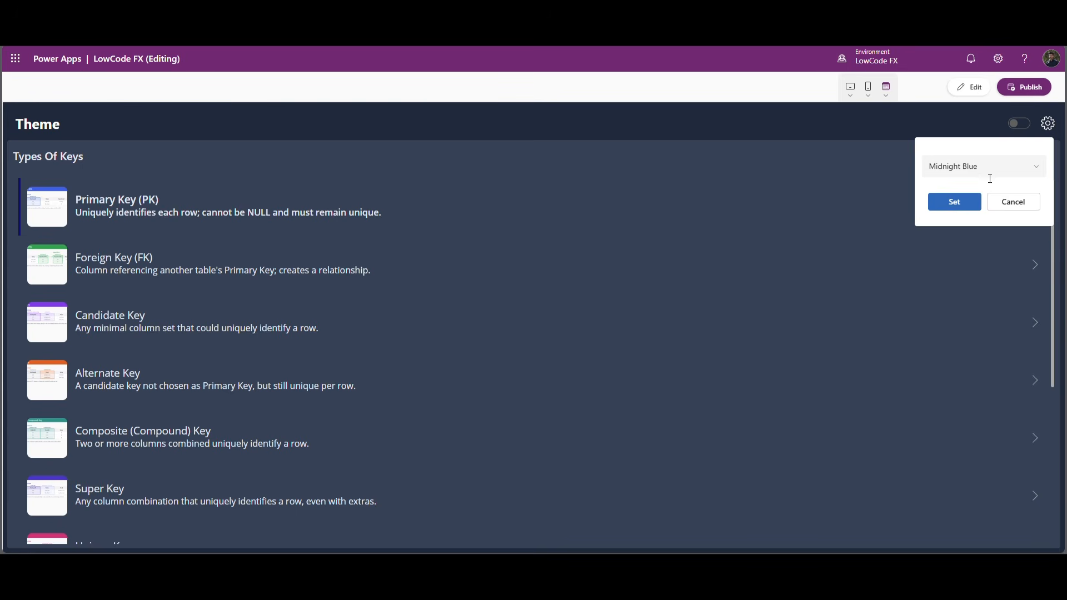
{"action": "left_click", "coordinate": [990, 173]}
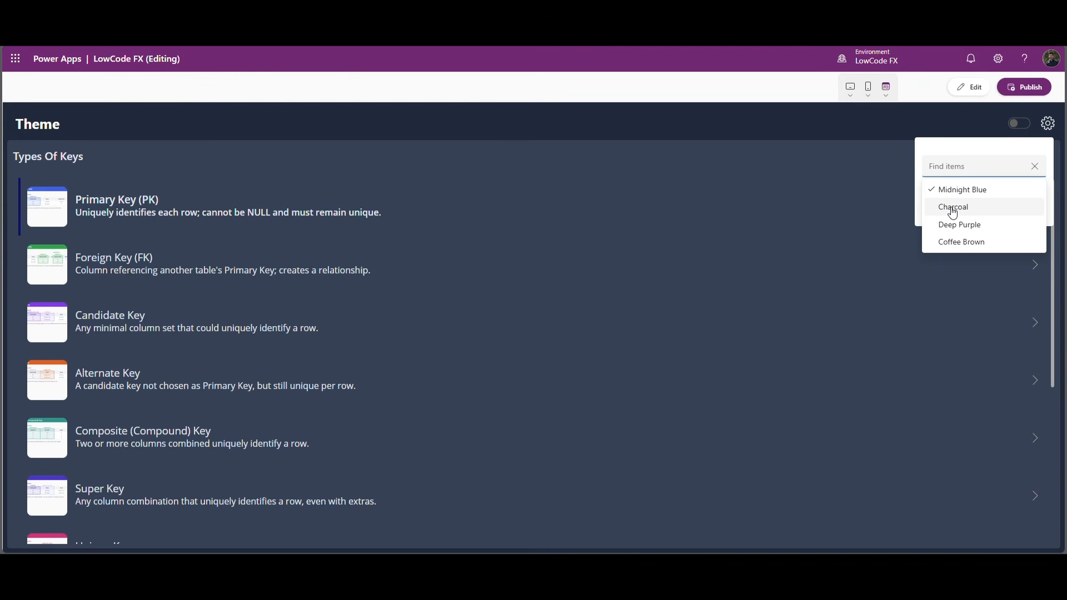
{"action": "left_click", "coordinate": [954, 209]}
{"action": "left_click", "coordinate": [963, 204]}
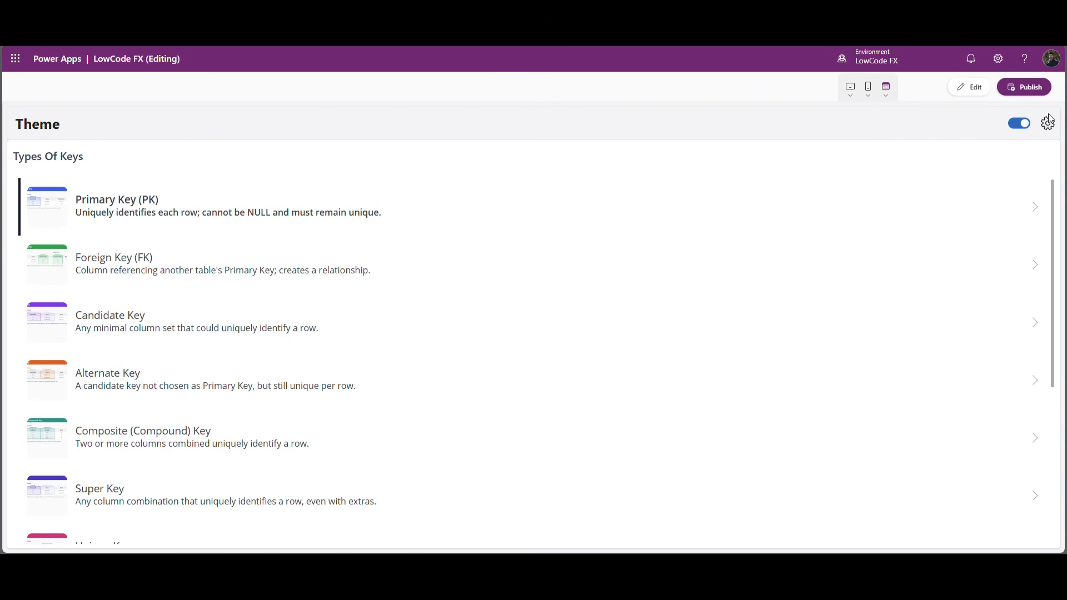
{"action": "left_click", "coordinate": [1022, 125]}
Apply the Deep Purple theme from the settings popup in dark mode.
{"action": "left_click", "coordinate": [1051, 130]}
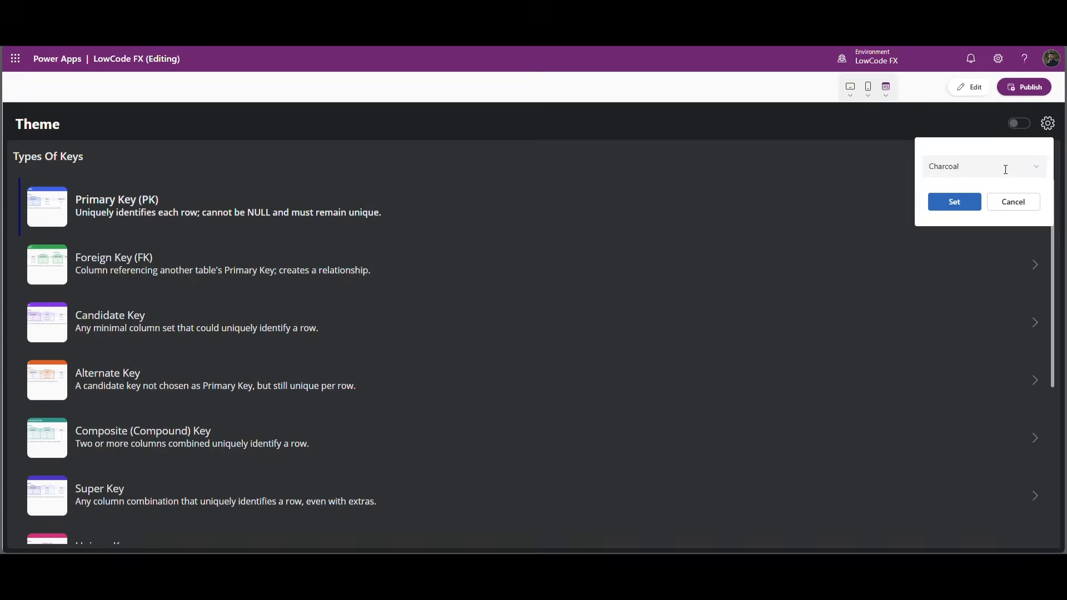
{"action": "left_click", "coordinate": [1006, 167]}
{"action": "left_click", "coordinate": [951, 226]}
{"action": "left_click", "coordinate": [959, 203]}
Apply the Coffee Brown theme and test it in light mode, returning to dark mode.
{"action": "left_click", "coordinate": [1048, 125]}
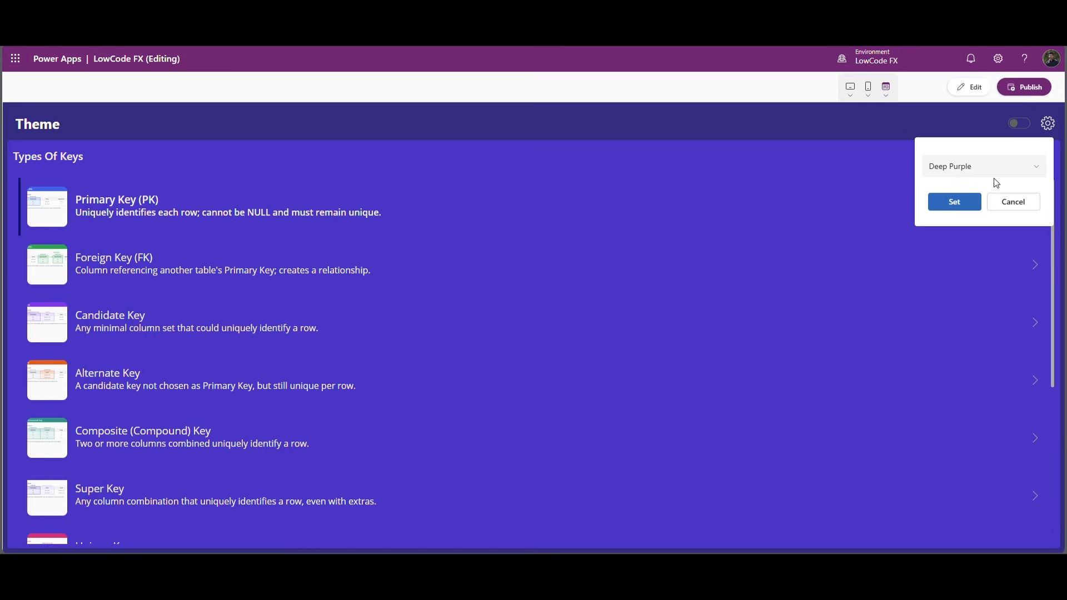
{"action": "left_click", "coordinate": [995, 168]}
{"action": "left_click", "coordinate": [948, 243]}
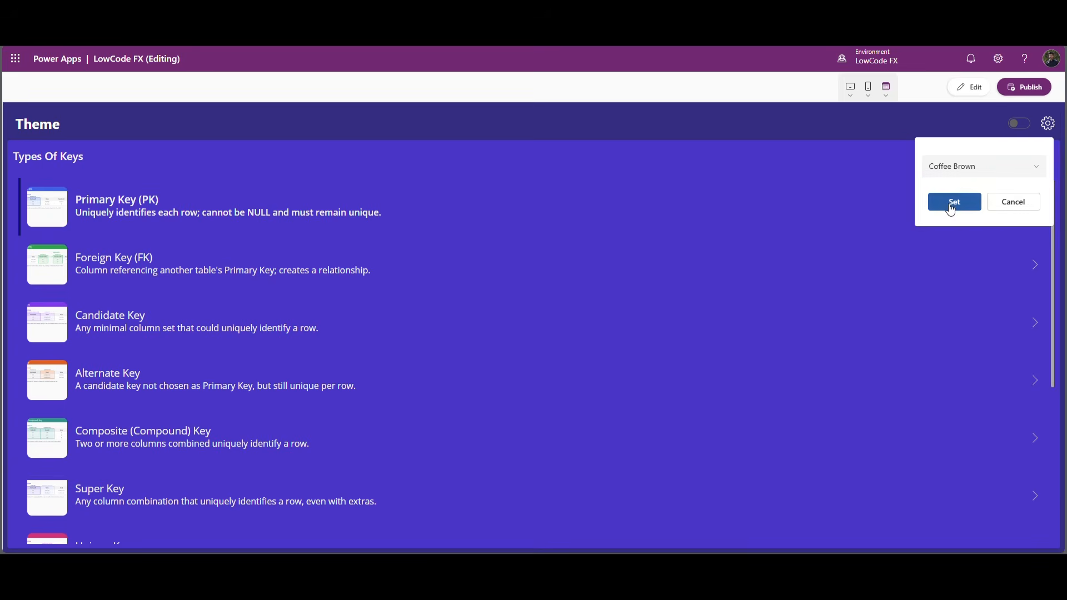
{"action": "left_click", "coordinate": [952, 202]}
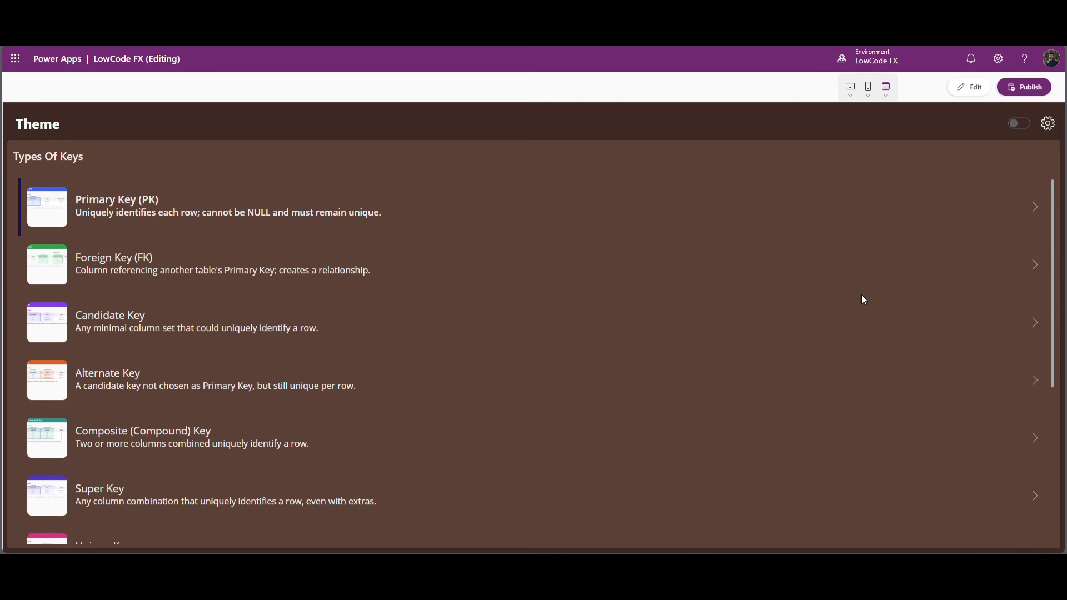
{"action": "left_click", "coordinate": [1022, 124]}
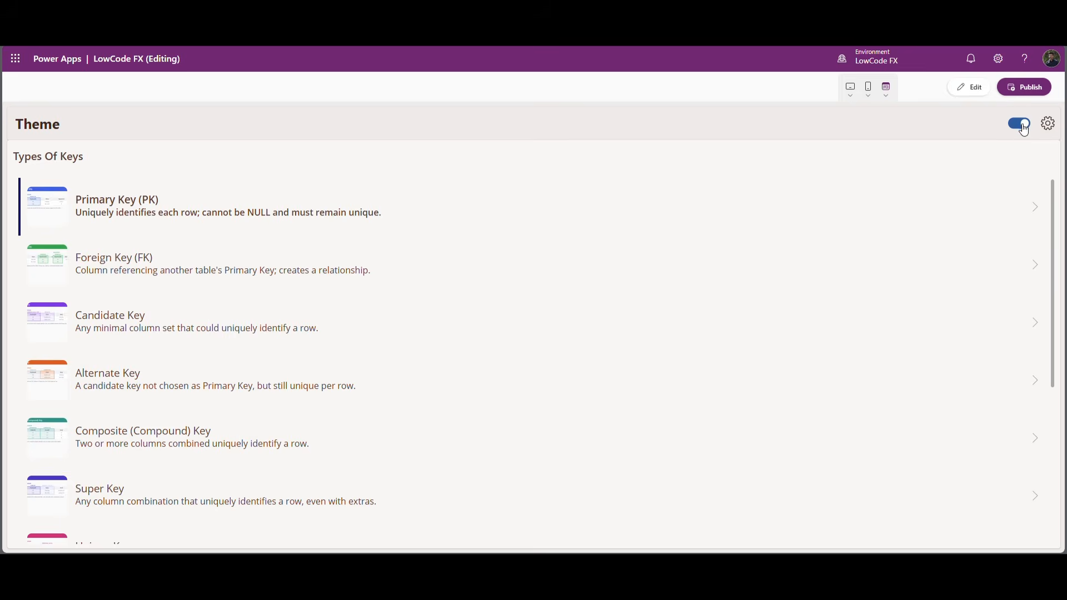
{"action": "left_click", "coordinate": [1023, 124]}
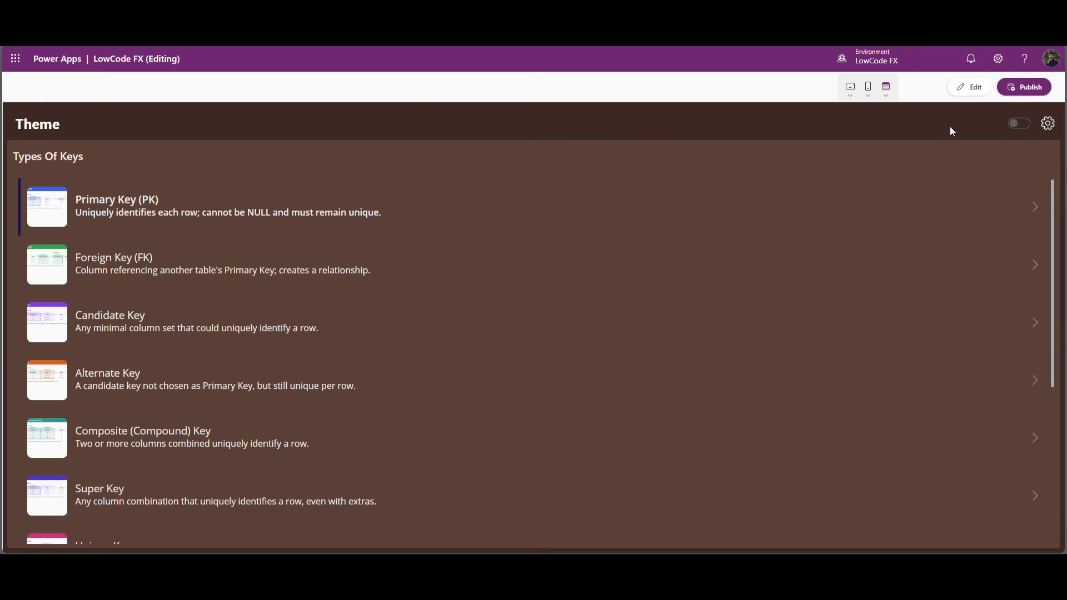